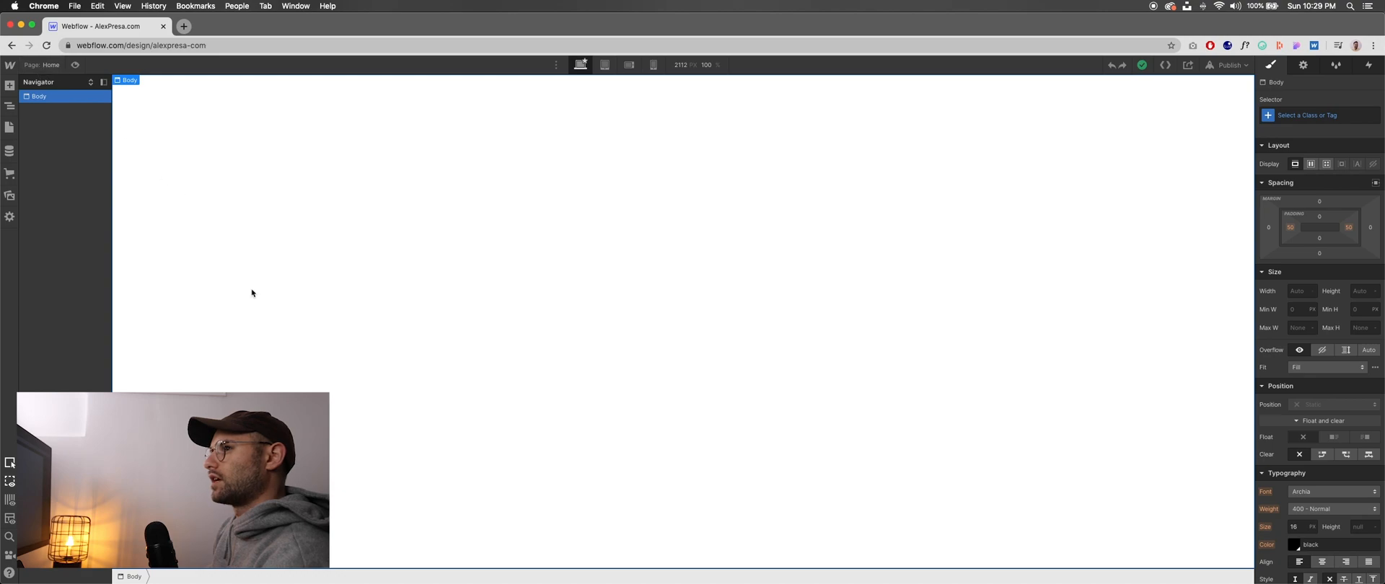
# - Return to the Webflow dashboard and open the site project with the "Rock & Roll" thumbnail in the Designer, selecting the page body
pyautogui.press('p')
pyautogui.click(23, 72)
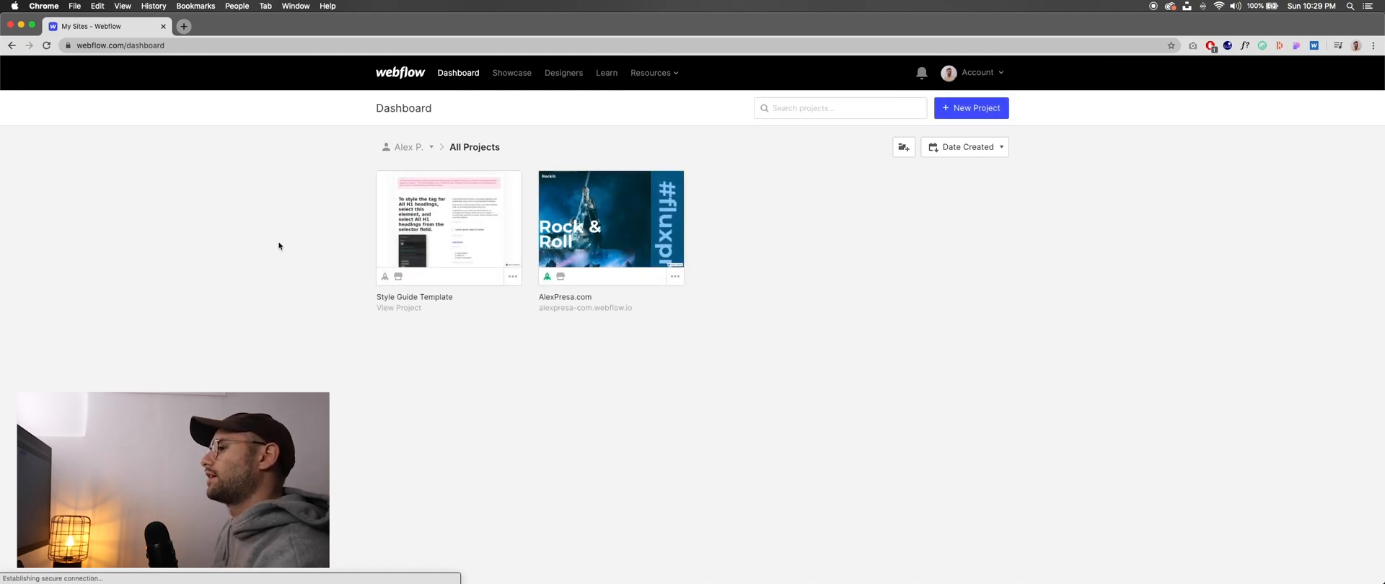
pyautogui.moveTo(390, 246)
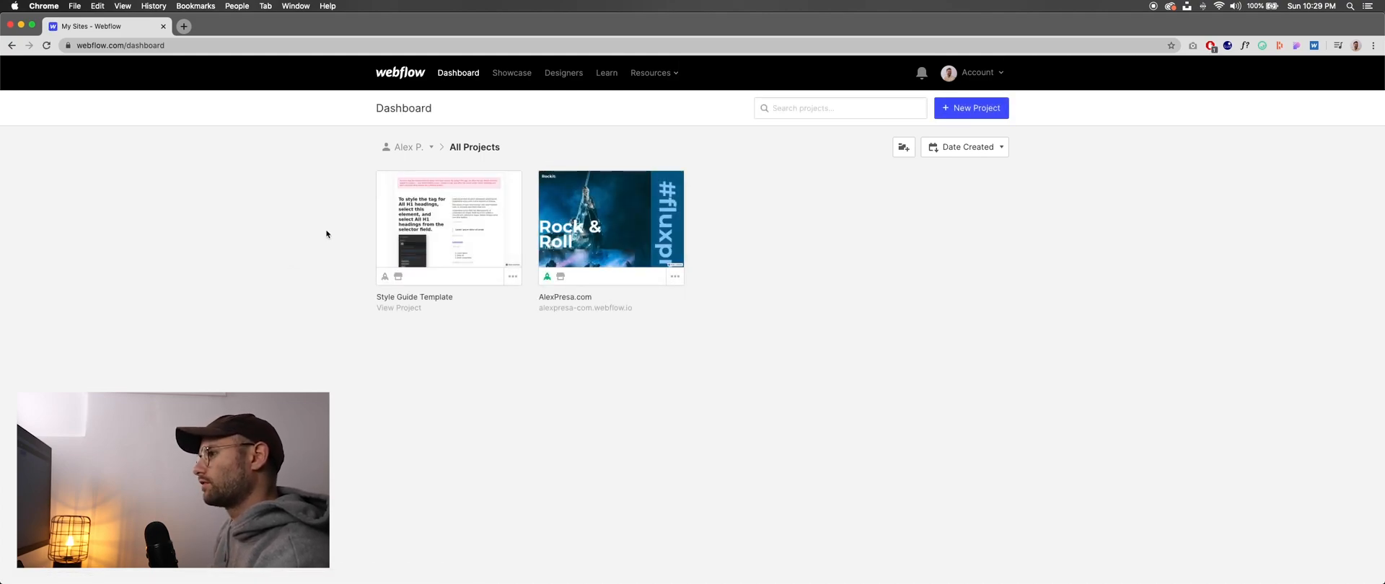
pyautogui.moveTo(633, 221)
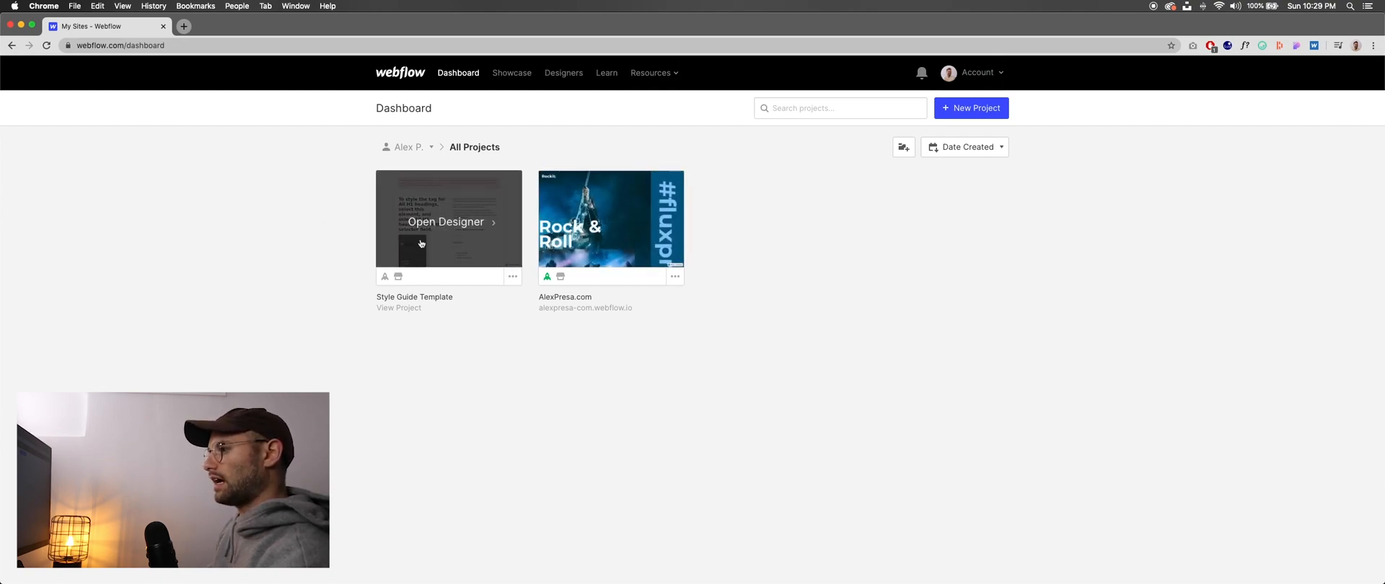
pyautogui.click(611, 224)
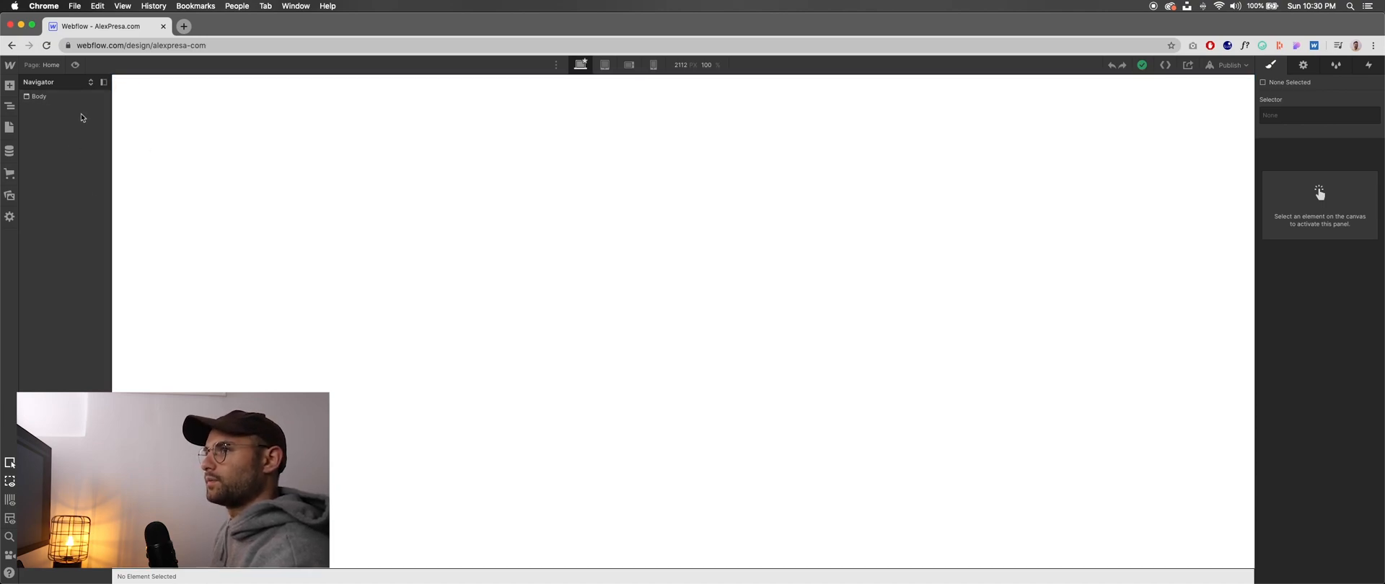
pyautogui.click(191, 211)
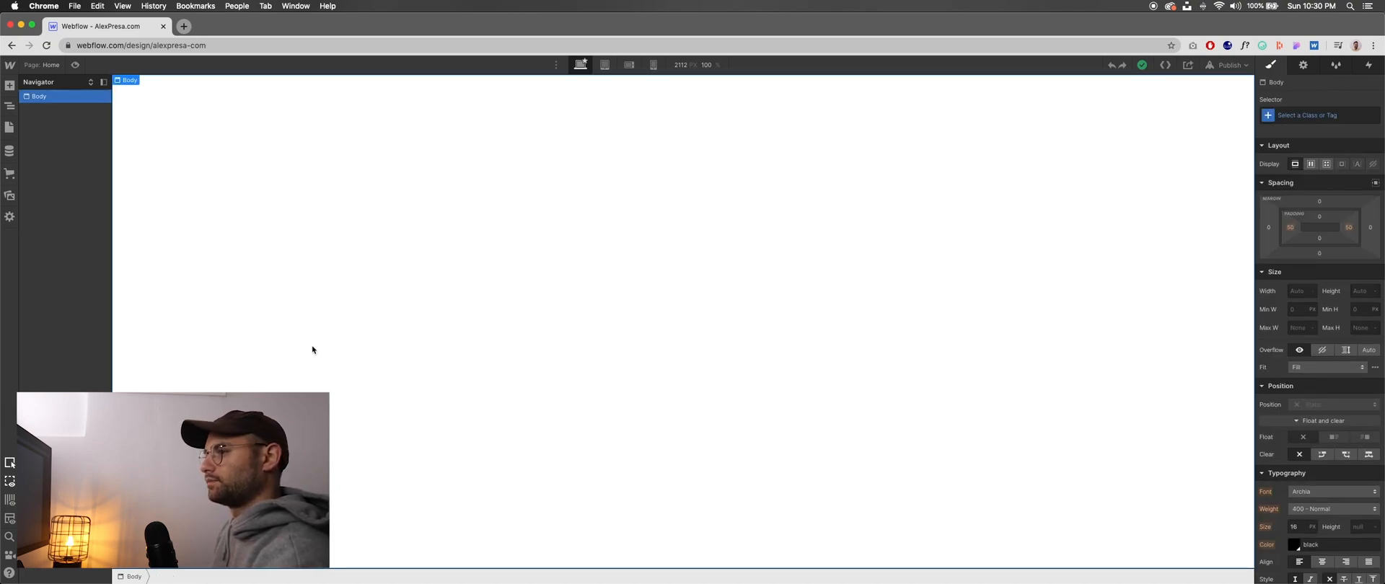
# - Switch to Figma and examine the One Page Website - Coffee design from the hero section down to the footer
pyautogui.press('super+Tab')
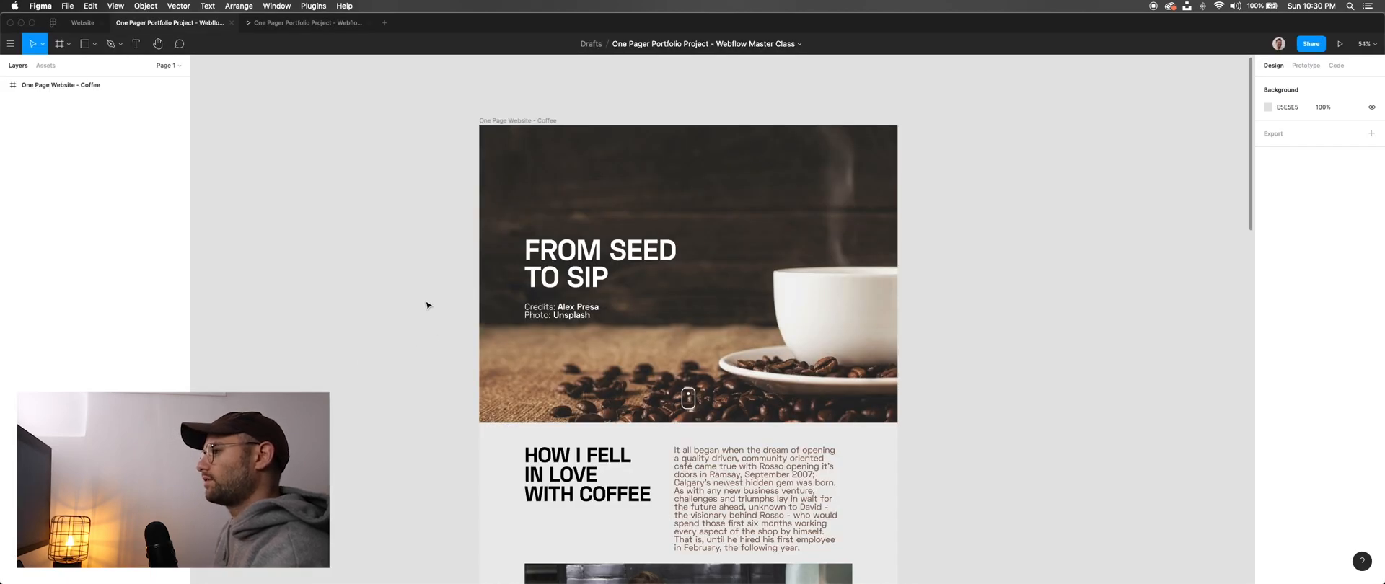
pyautogui.scroll(-5, 411, 306)
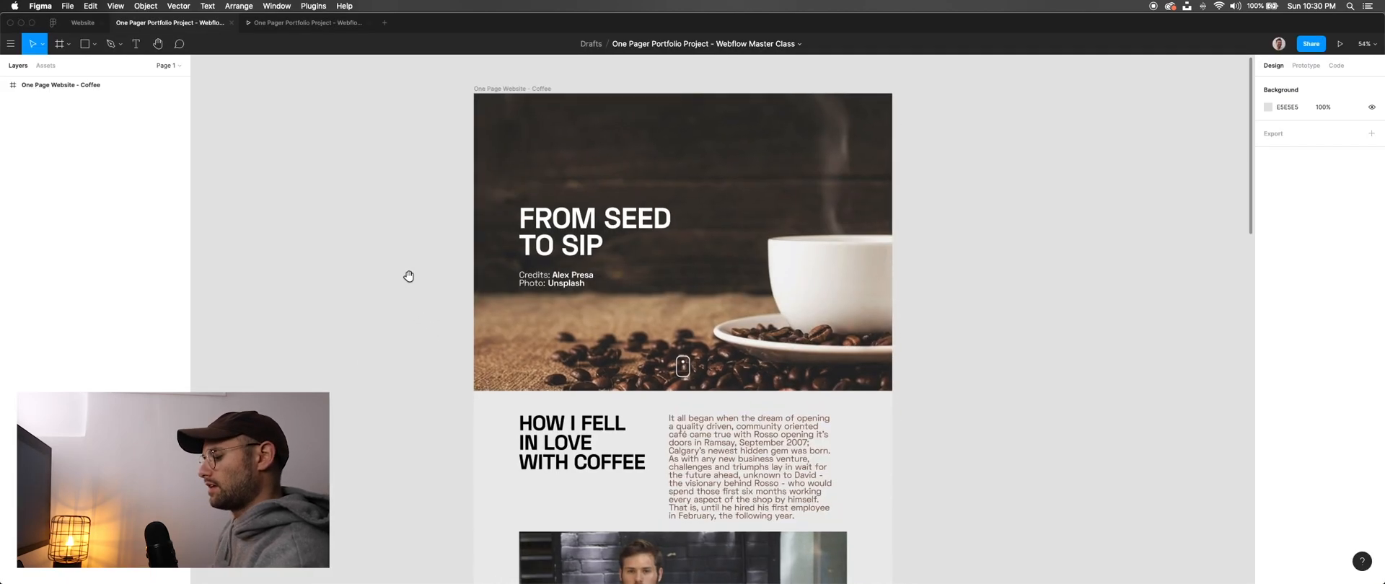
pyautogui.scroll(-5, 411, 280)
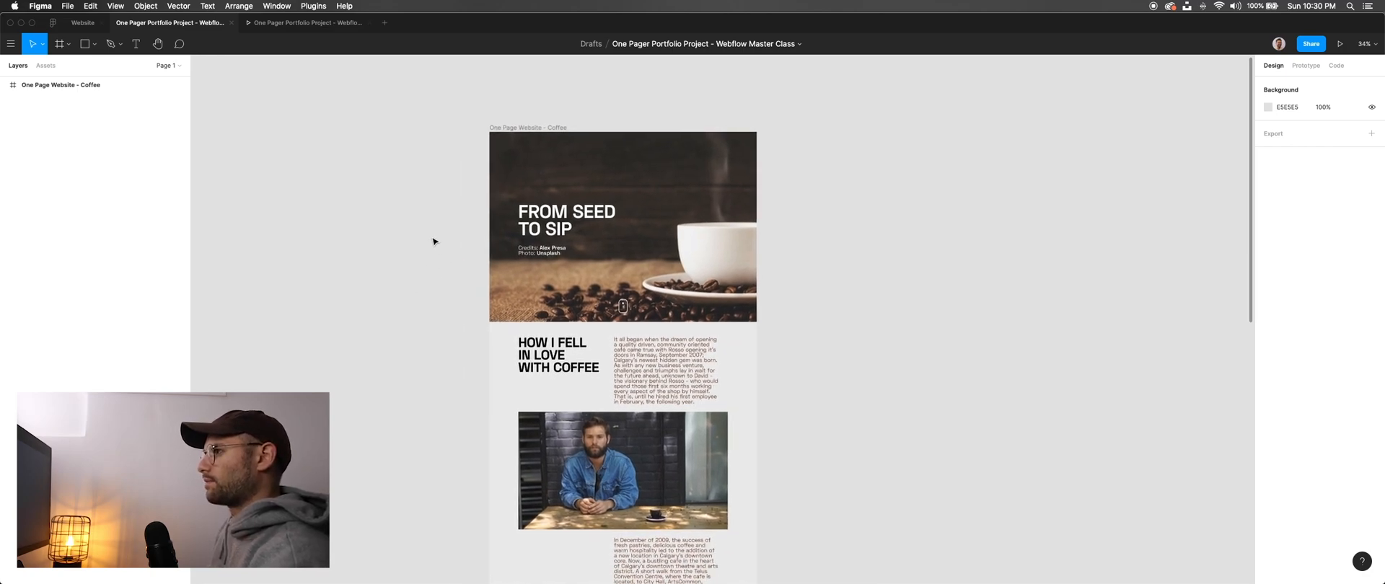
pyautogui.scroll(-10, 433, 241)
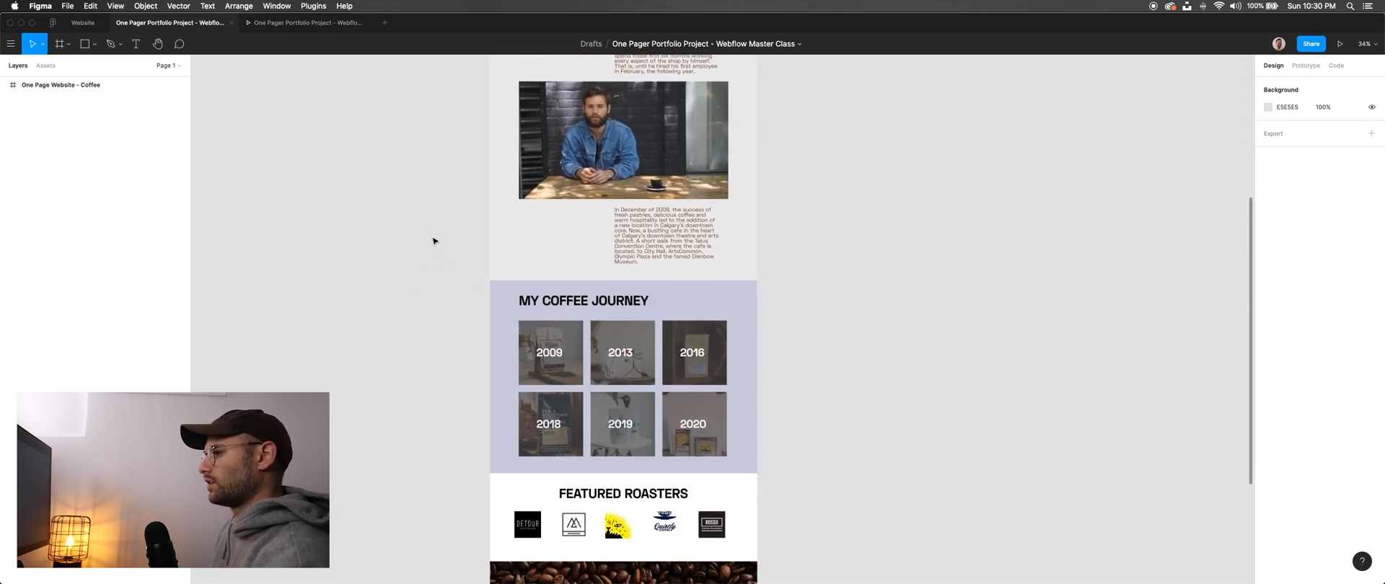
pyautogui.scroll(6, 433, 241)
pyautogui.scroll(-1, 570, 282)
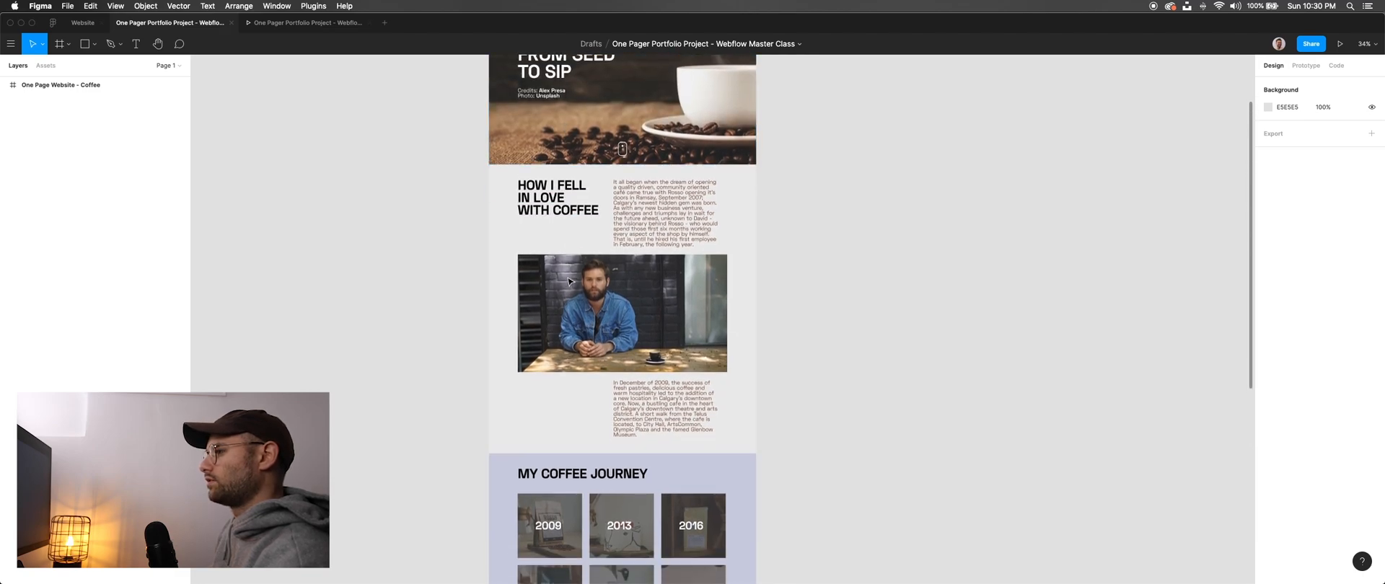
pyautogui.scroll(-10, 570, 281)
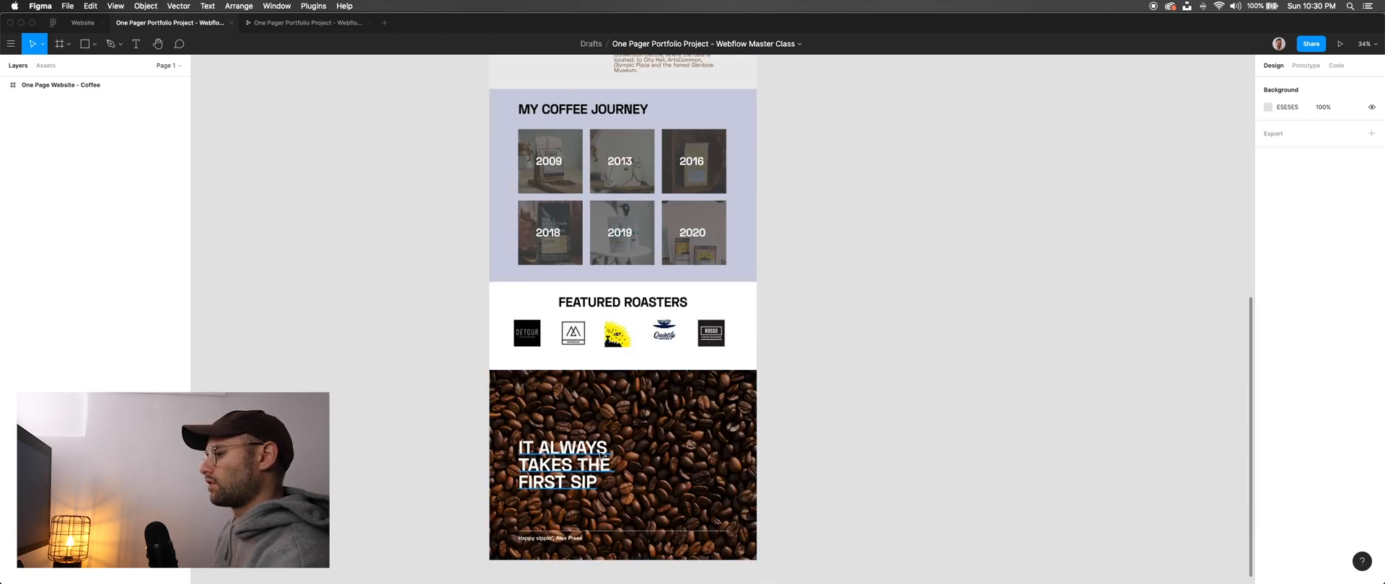
# - Switch back to Webflow and add a Section element inside the page body
pyautogui.press('super+Tab')
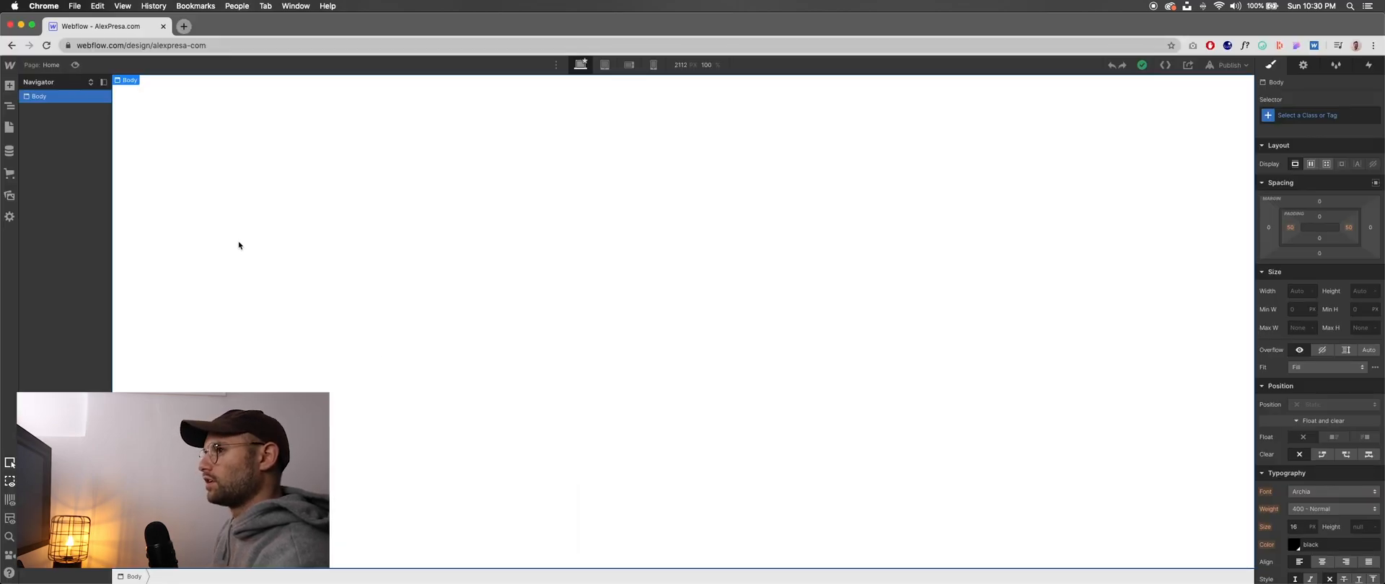
pyautogui.click(9, 86)
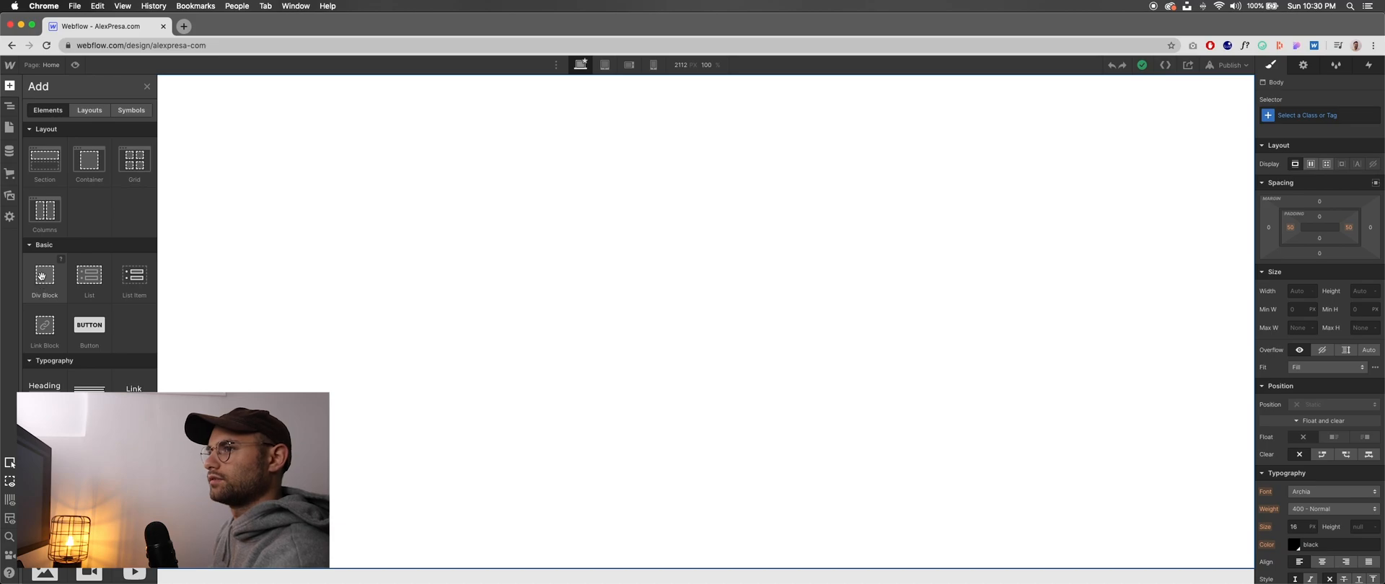
pyautogui.moveTo(61, 168); pyautogui.dragTo(306, 196)
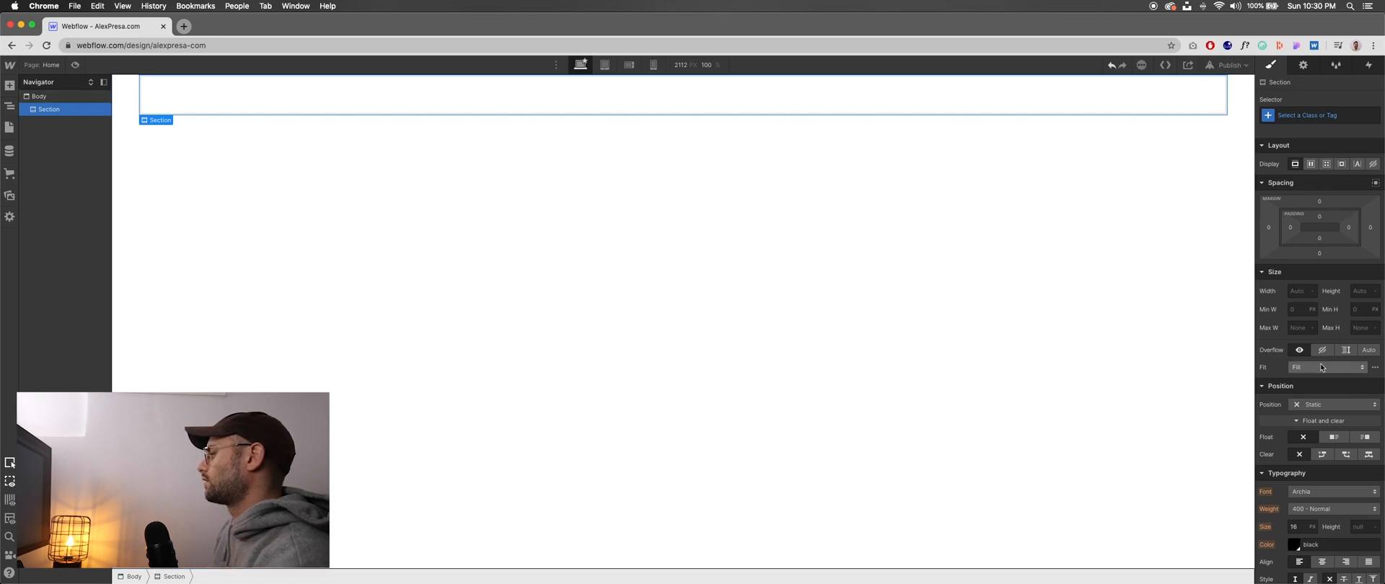
# - Examine the new Section's style settings and its list of existing classes without assigning one
pyautogui.scroll(-10, 1291, 365)
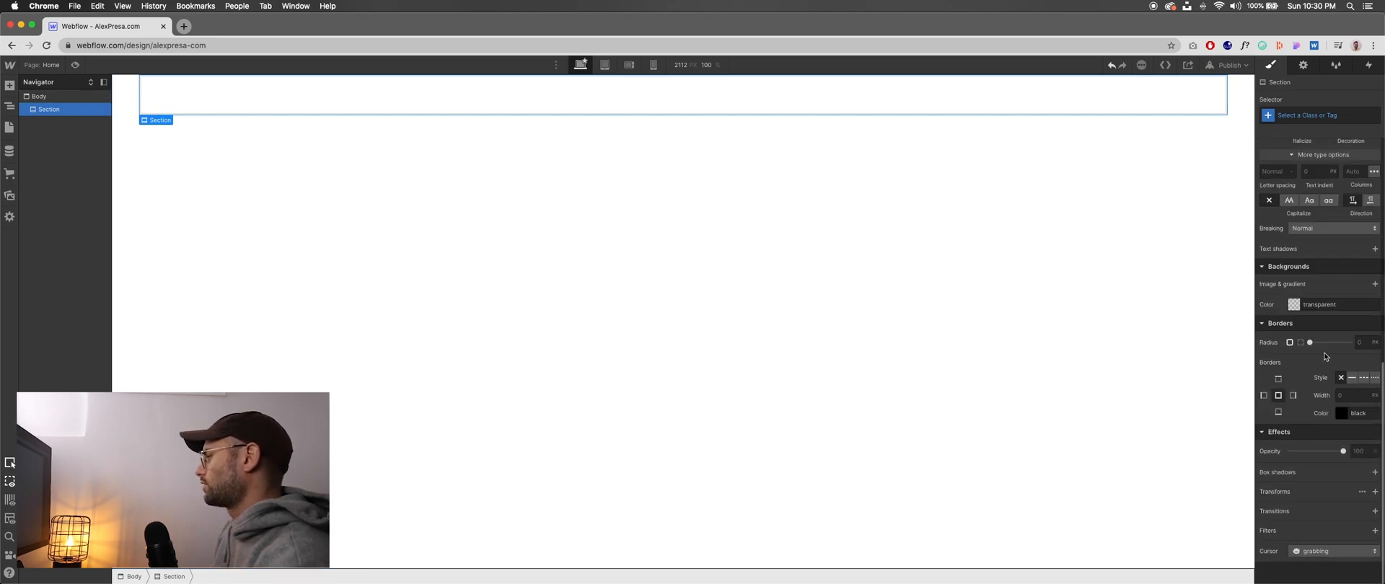
pyautogui.scroll(10, 1312, 360)
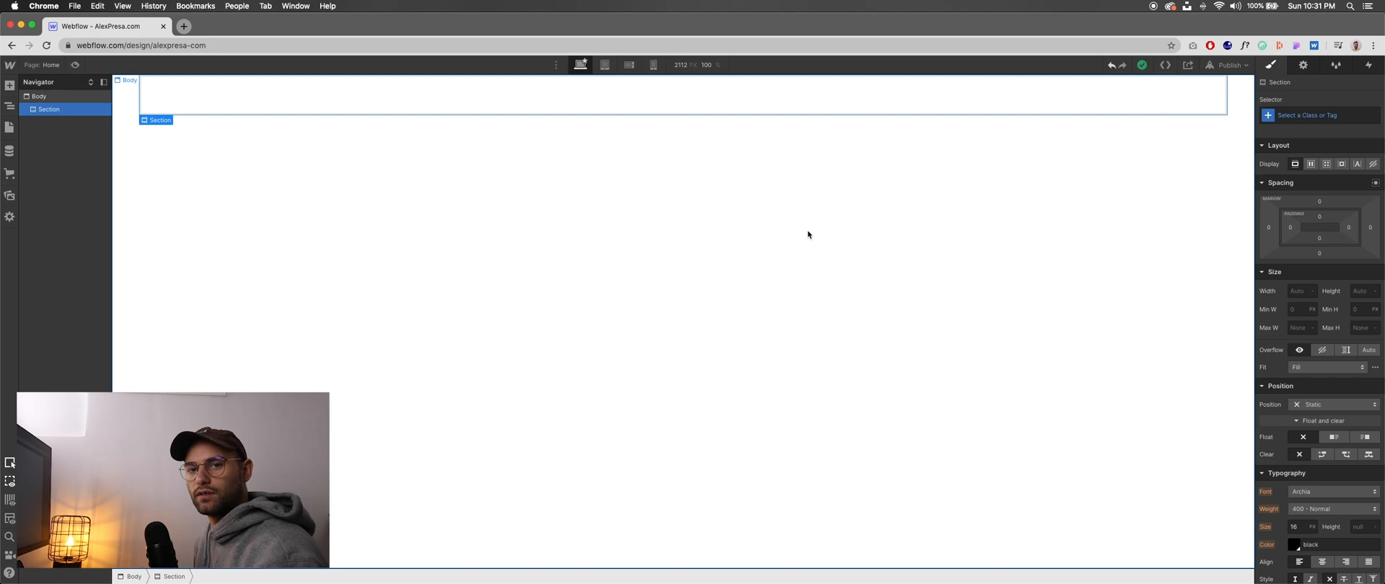
pyautogui.click(1299, 116)
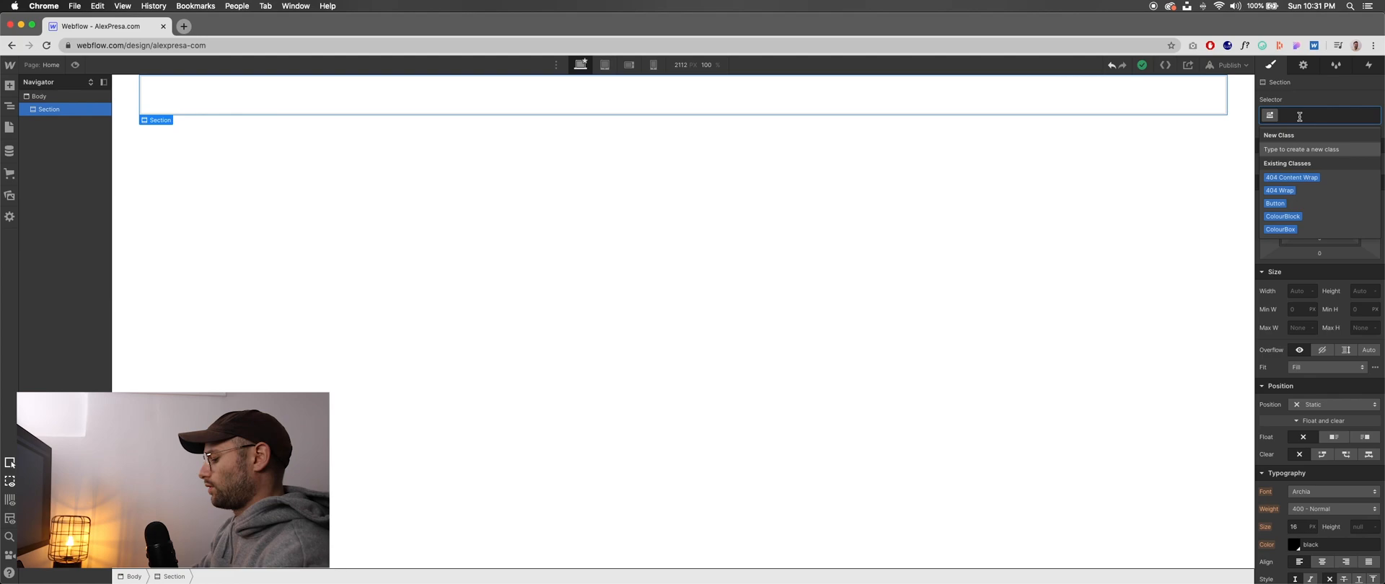
pyautogui.click(1156, 186)
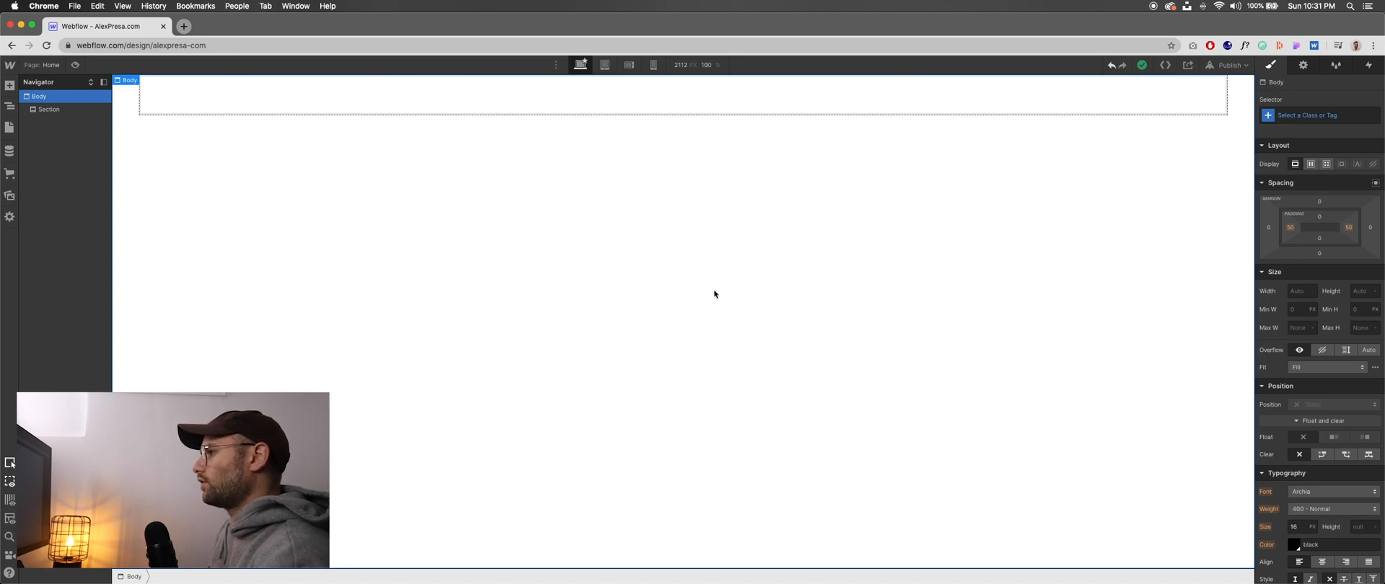
# - Switch to the webflow_masterclass_final_project_notes document in Pages and read the section outline from the footer up to the hero
pyautogui.press('super+Tab')
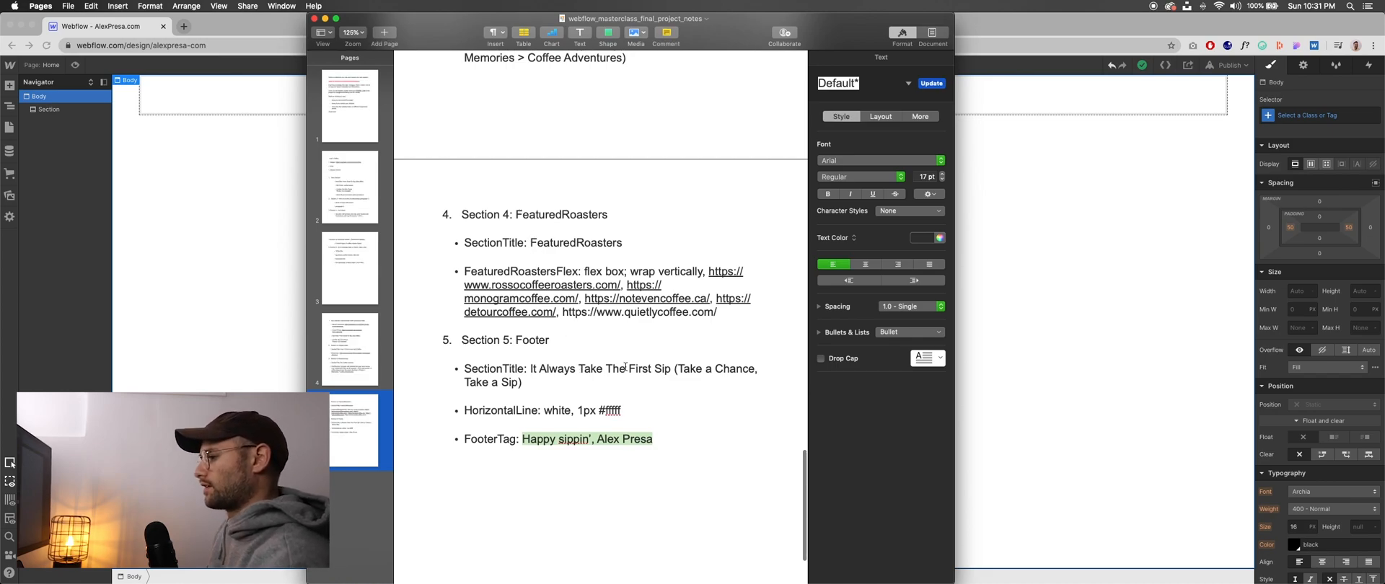
pyautogui.click(665, 440)
pyautogui.scroll(5, 620, 404)
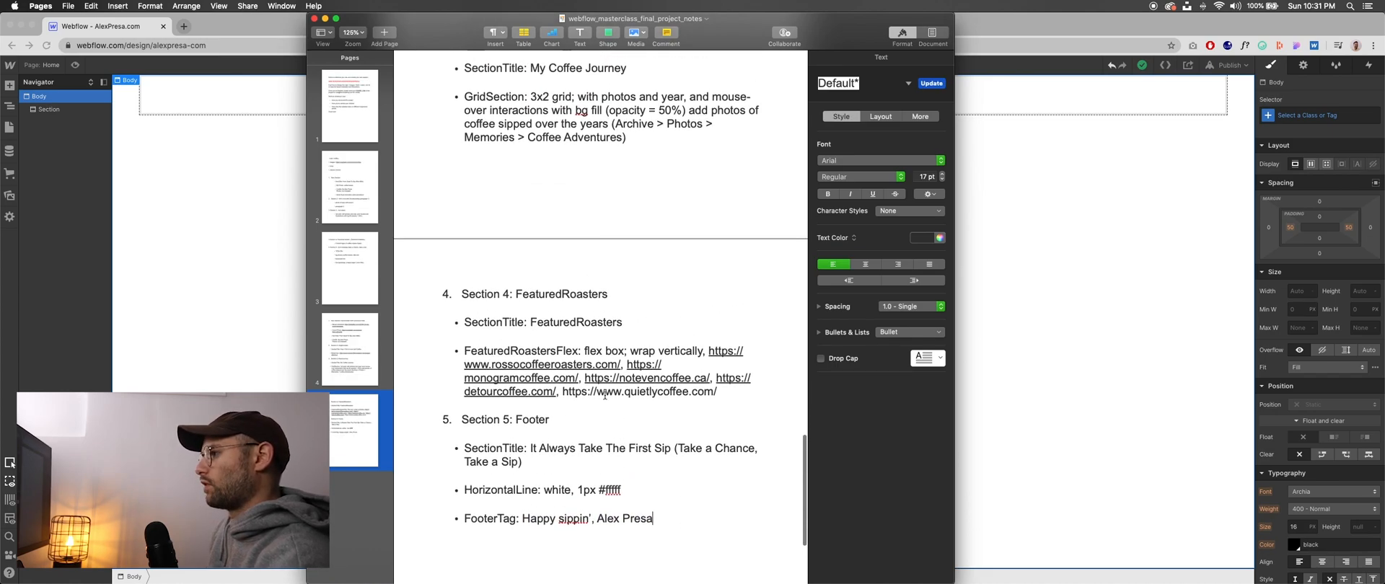
pyautogui.scroll(2, 599, 389)
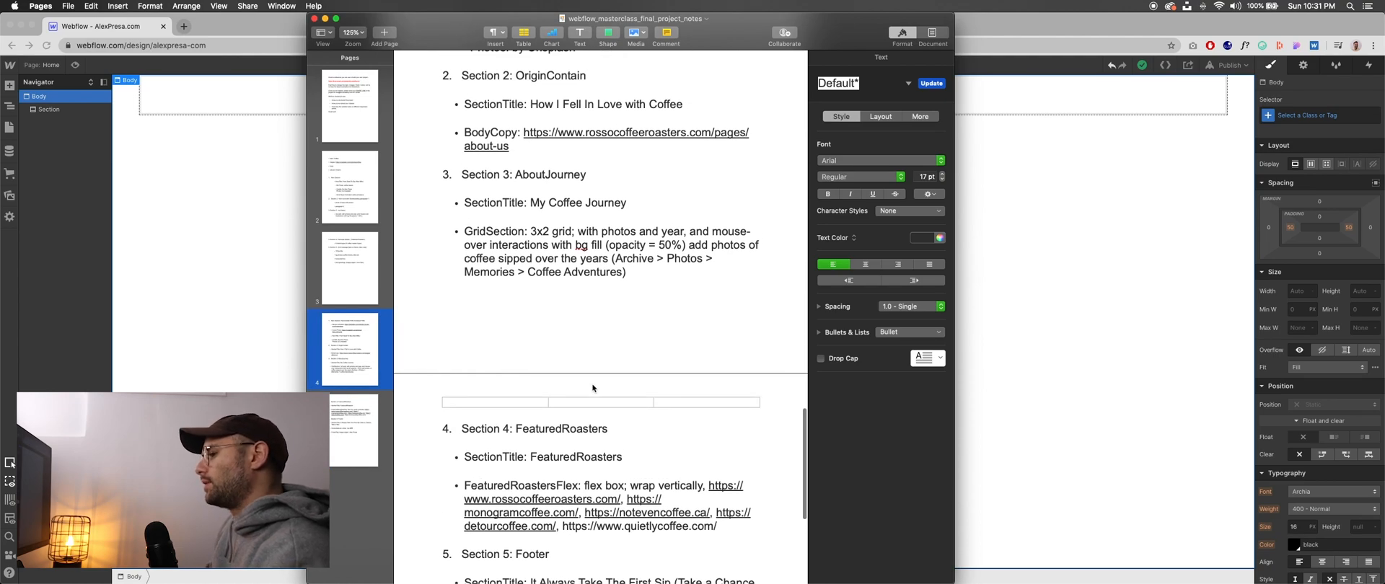
pyautogui.scroll(-8, 563, 304)
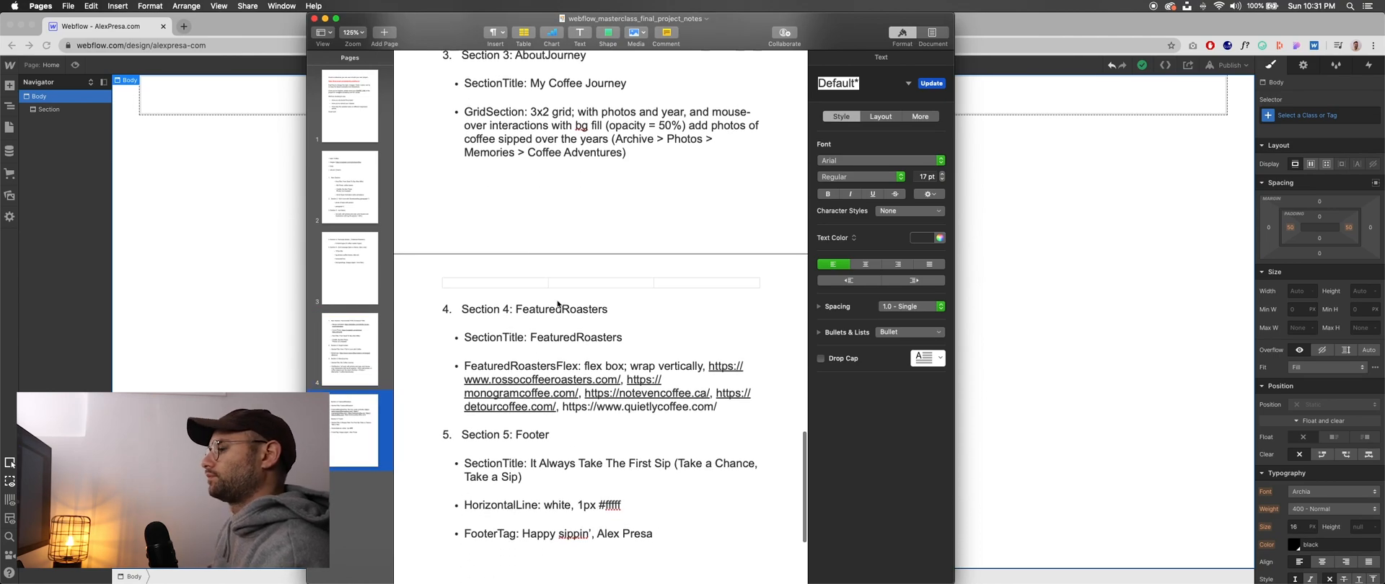
pyautogui.scroll(10, 575, 345)
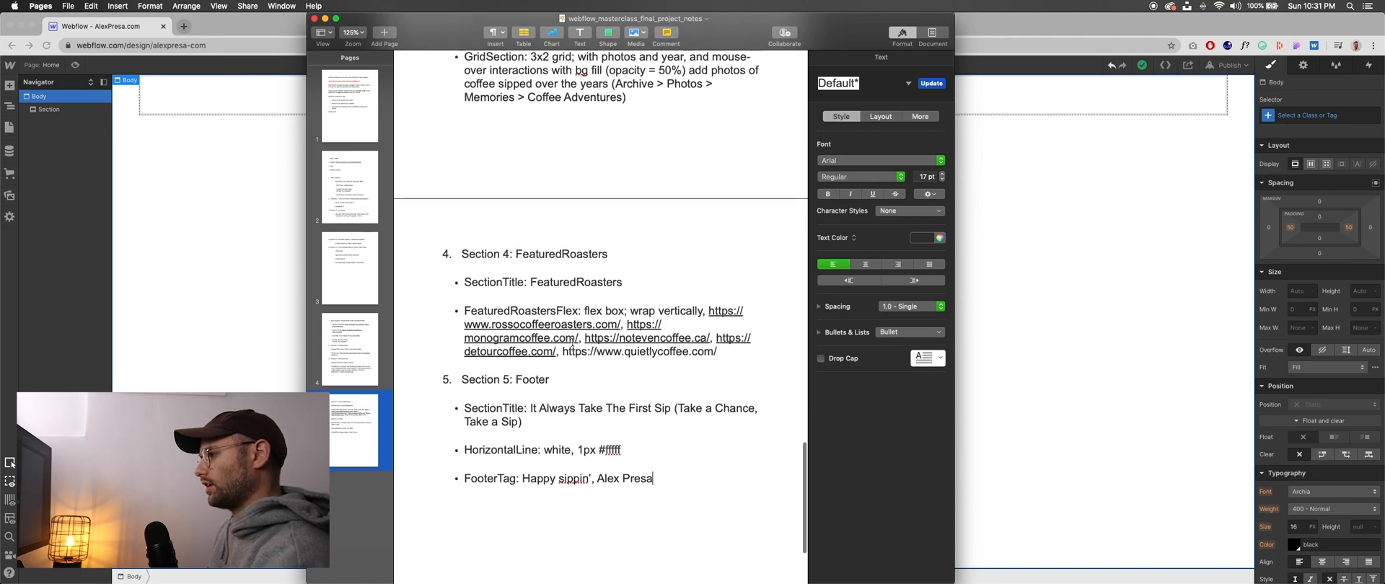
pyautogui.scroll(7, 569, 340)
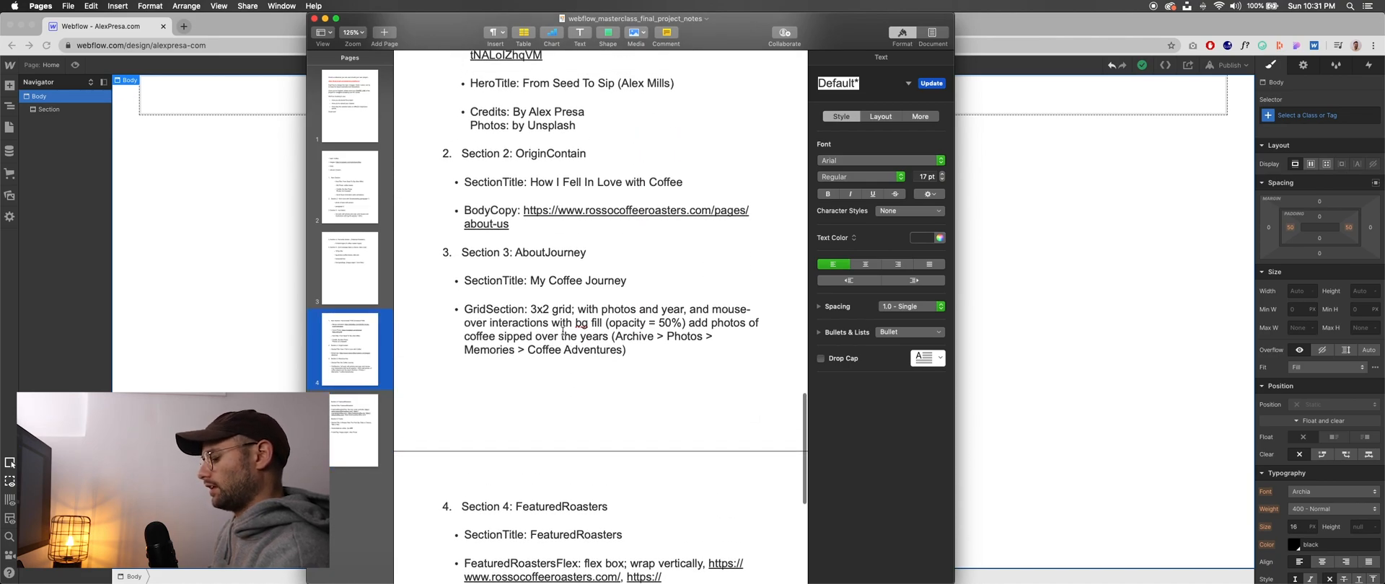
# - Examine the section names in the notes, from HeroContain1100 through OriginContain, AboutJourney and FeaturedRoasters to Footer
pyautogui.click(534, 191)
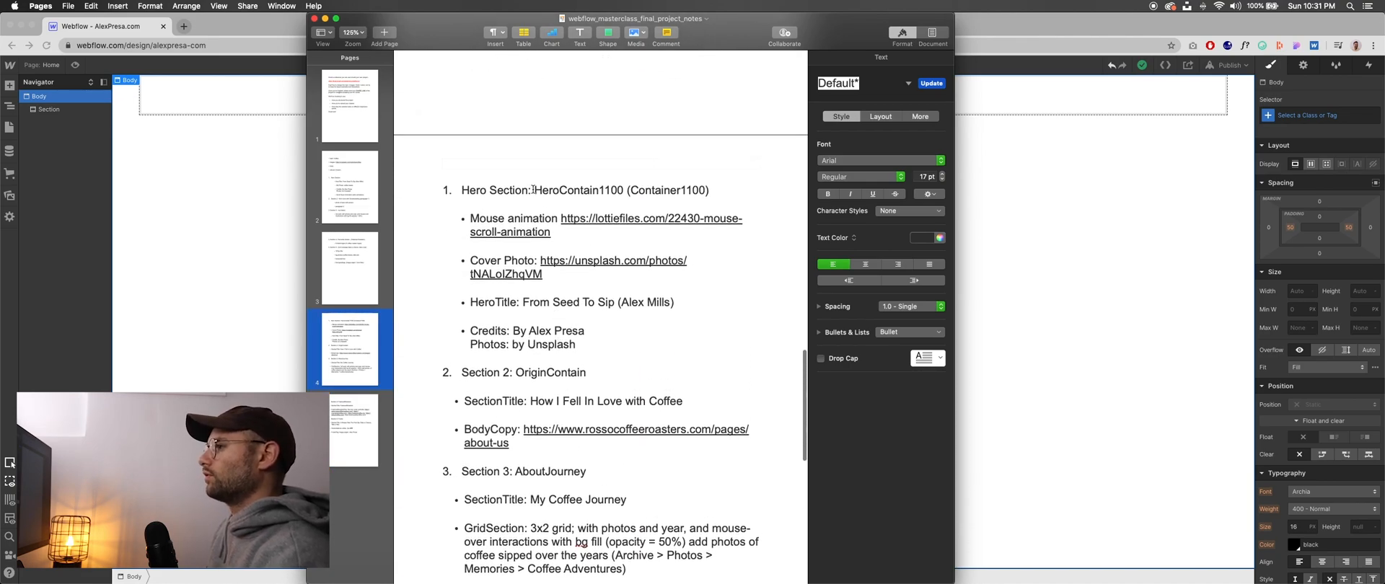
pyautogui.moveTo(533, 191); pyautogui.dragTo(609, 191)
pyautogui.click(628, 190)
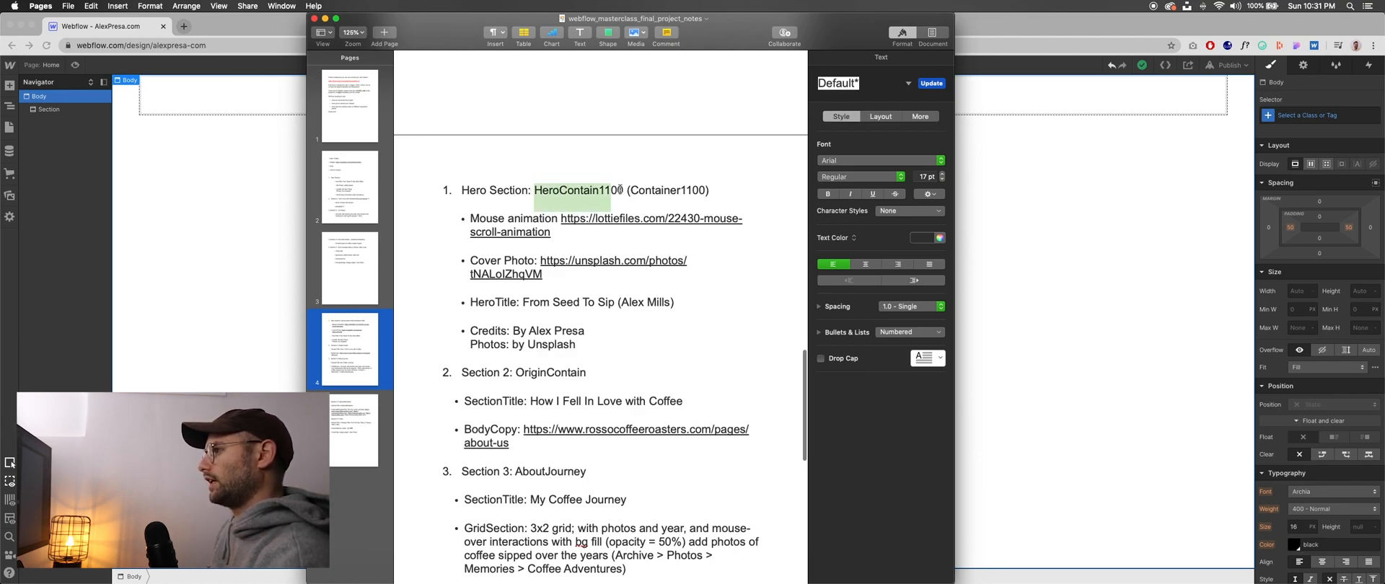
pyautogui.click(619, 191)
pyautogui.scroll(-3, 529, 326)
pyautogui.scroll(-6, 529, 326)
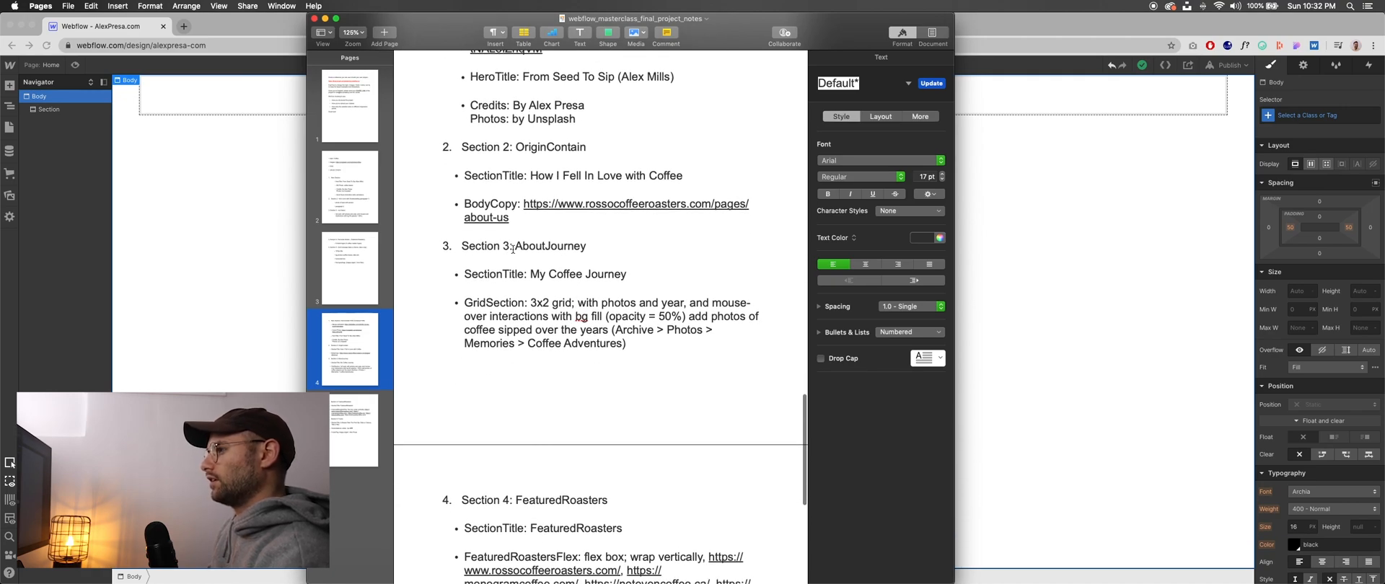
pyautogui.scroll(-5, 567, 316)
pyautogui.scroll(-5, 603, 354)
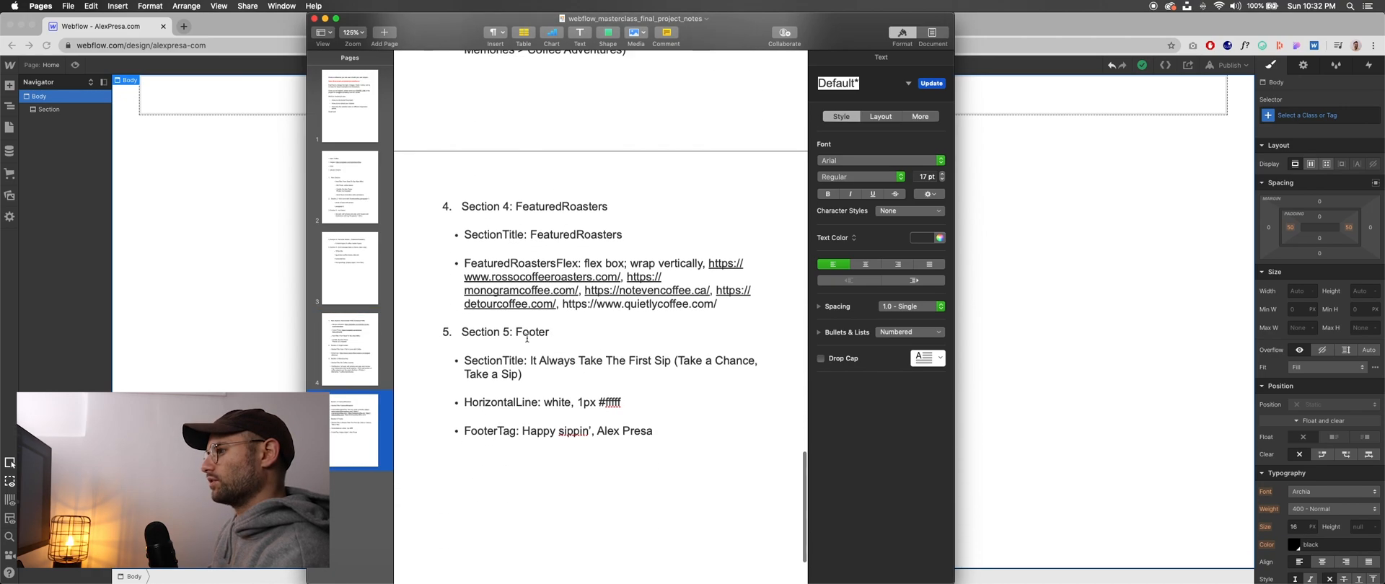
# - Switch back to Webflow, select the Section and examine its style settings from layout and spacing down to effects
pyautogui.click(1014, 291)
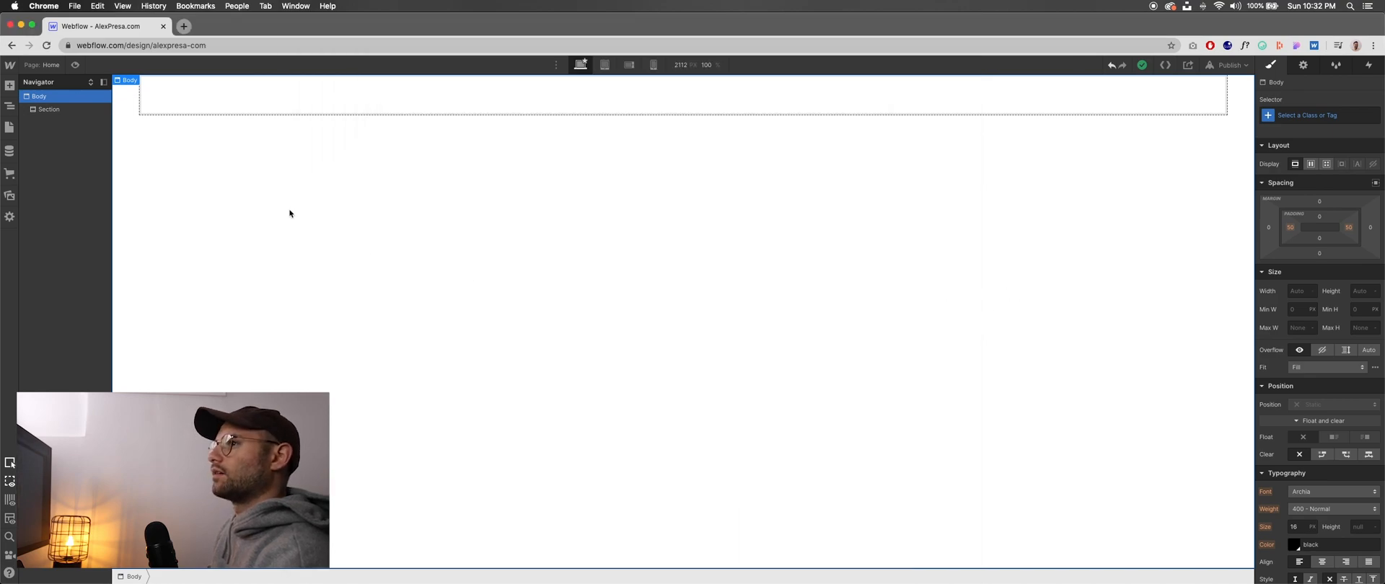
pyautogui.click(57, 112)
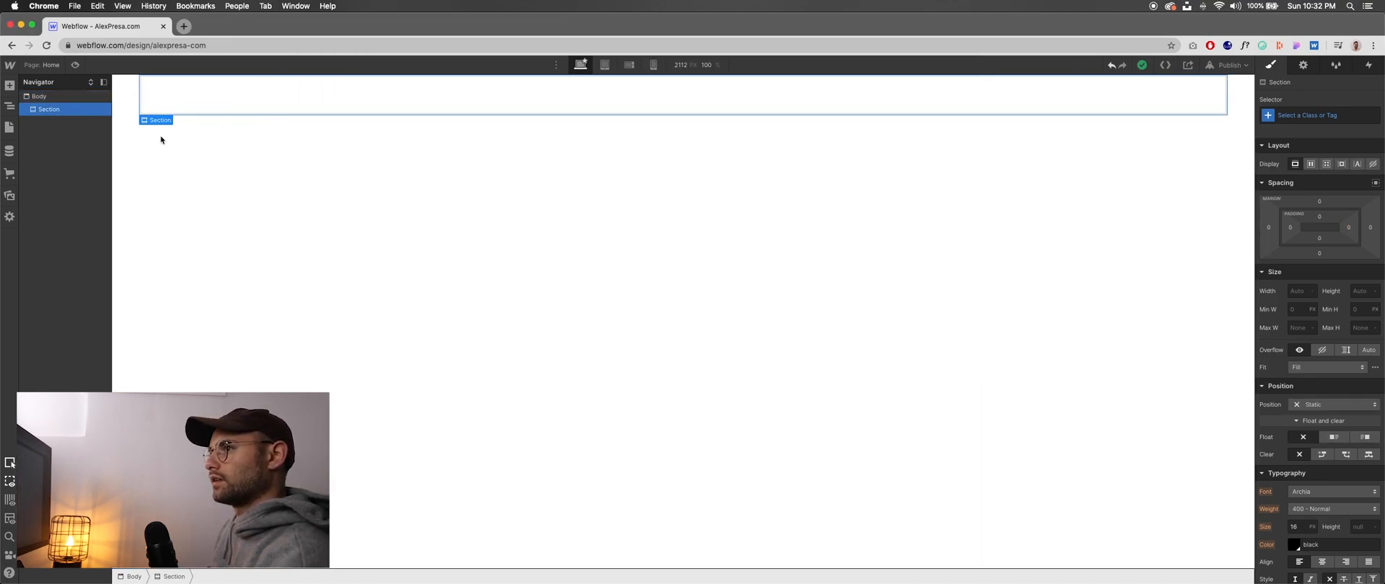
pyautogui.scroll(-6, 1325, 297)
pyautogui.scroll(6, 1324, 297)
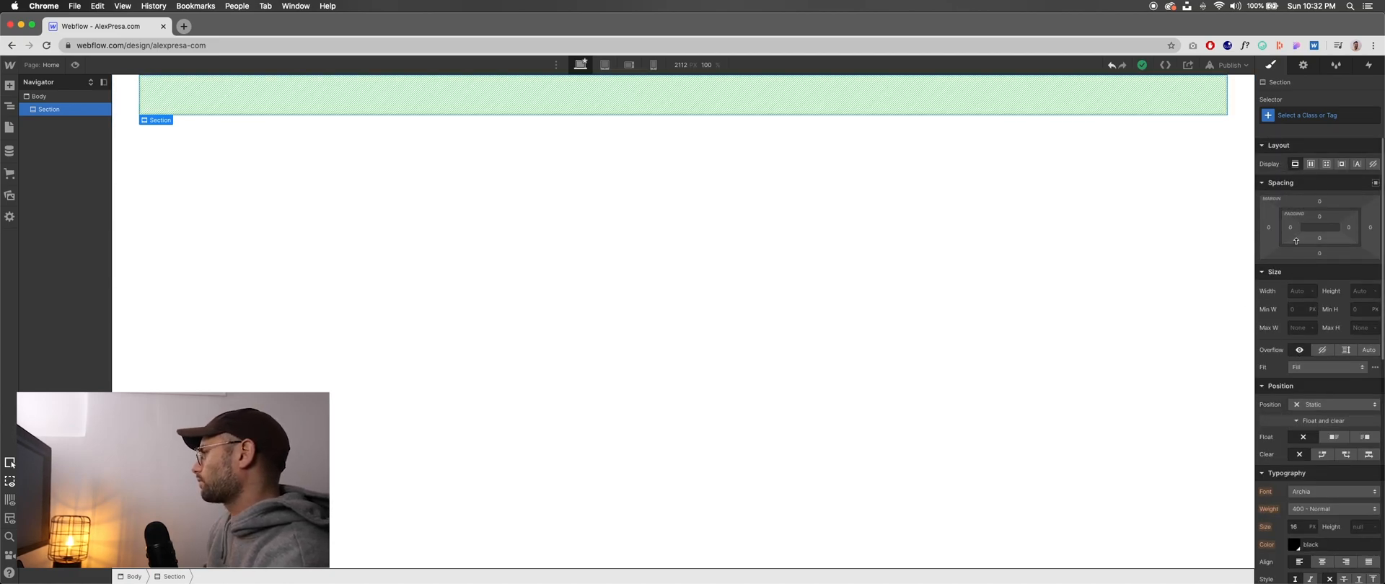
pyautogui.scroll(-3, 1296, 241)
pyautogui.scroll(-7, 1289, 243)
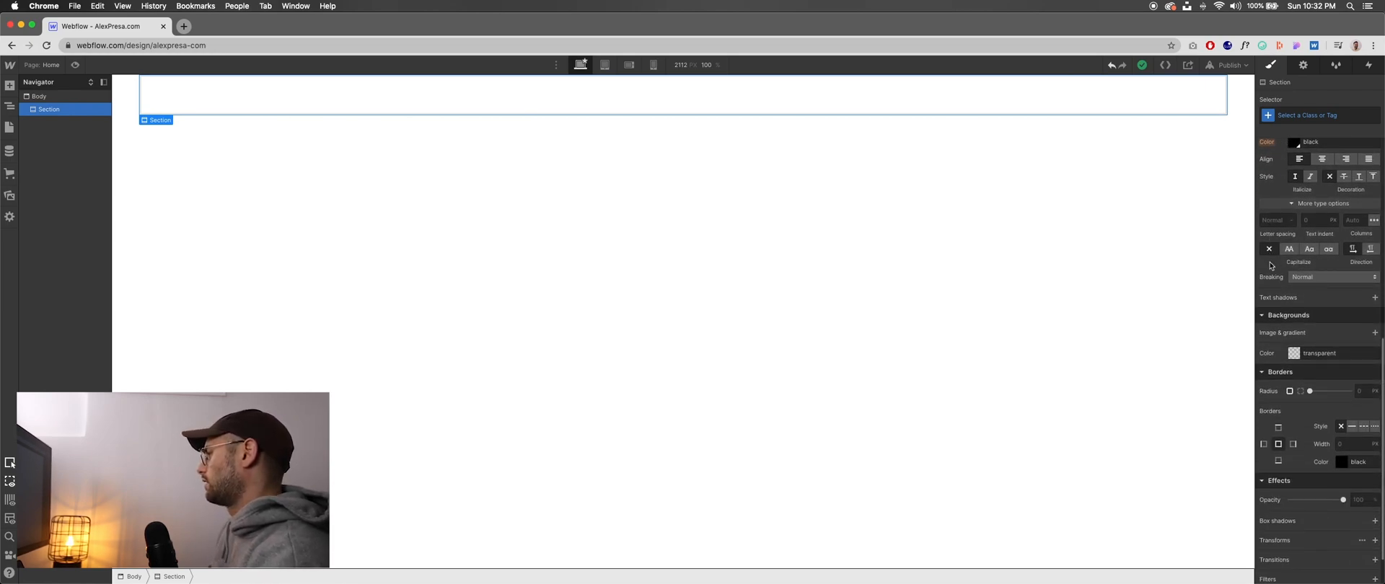
pyautogui.scroll(-1, 1271, 266)
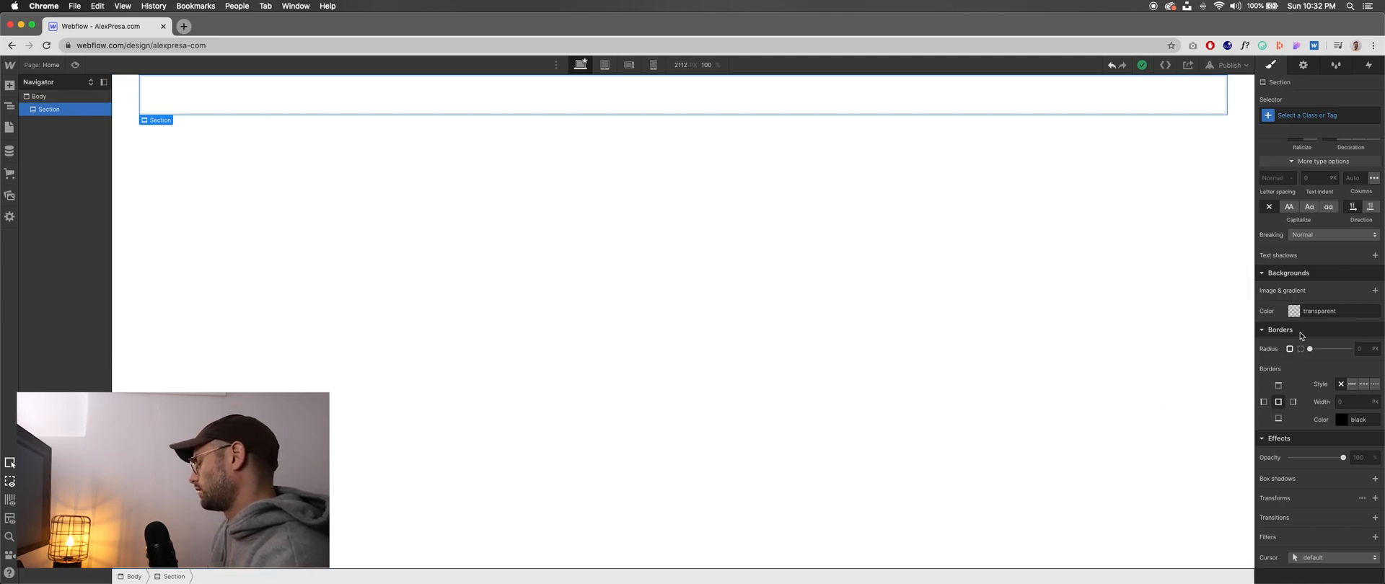
pyautogui.scroll(8, 1298, 332)
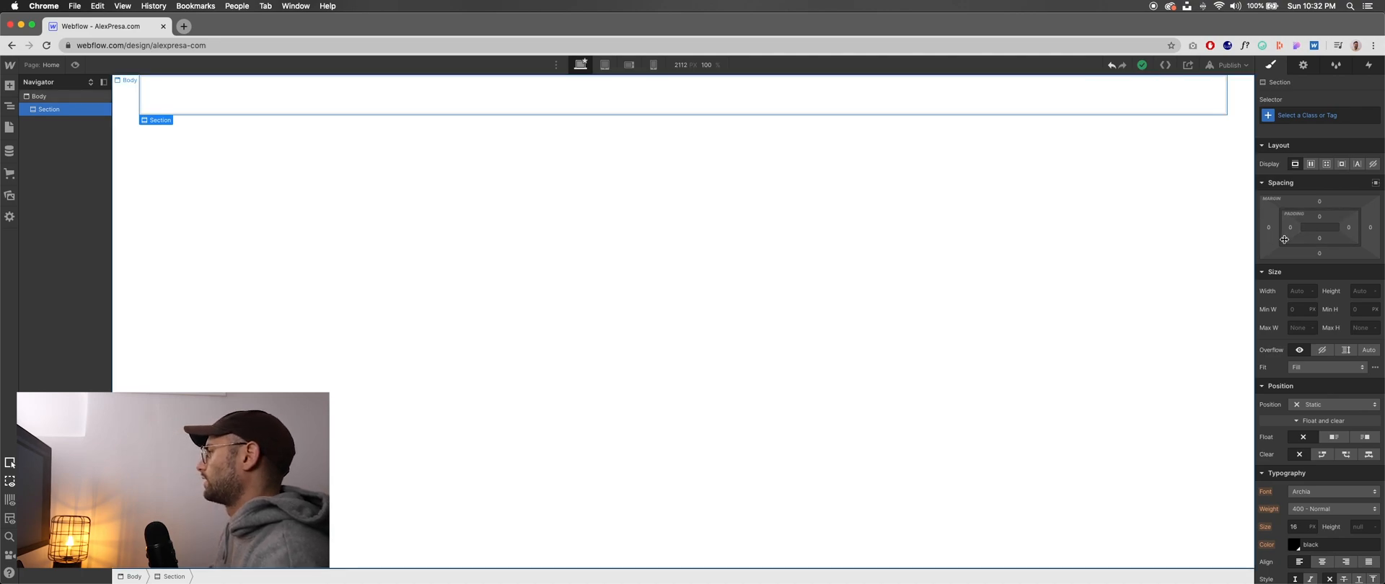
pyautogui.scroll(-1, 1309, 239)
pyautogui.scroll(-2, 1308, 239)
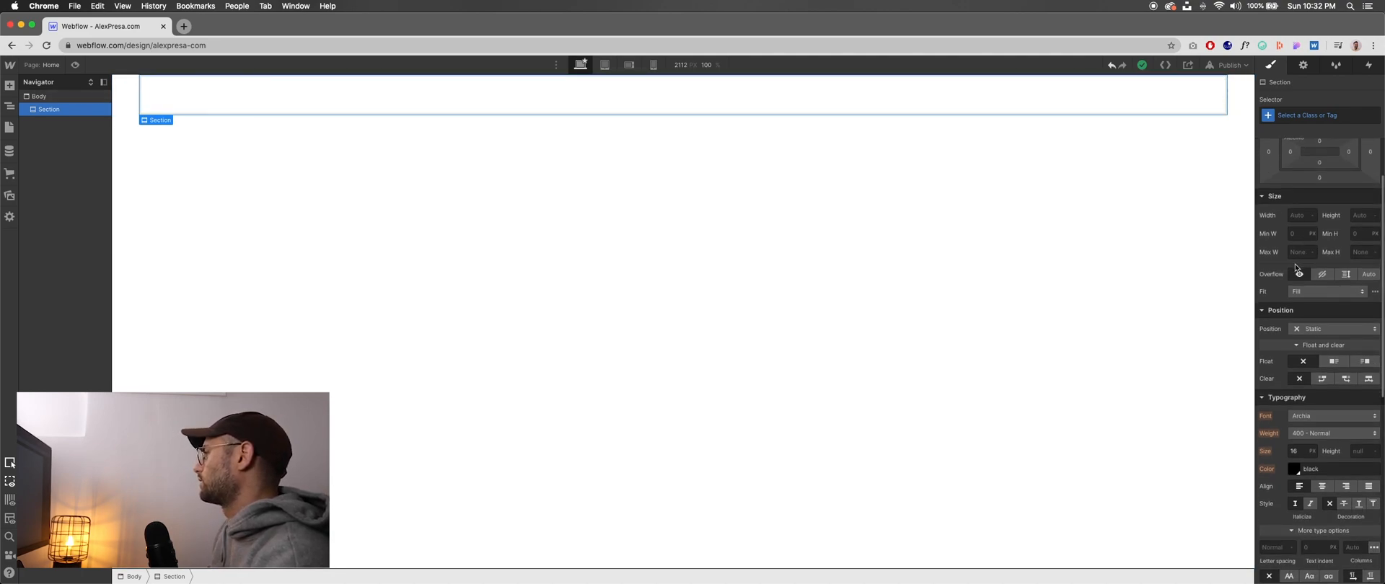
# - Examine the Section's style settings from size, position and typography through backgrounds and borders to effects and cursor
pyautogui.click(1273, 201)
pyautogui.click(1273, 200)
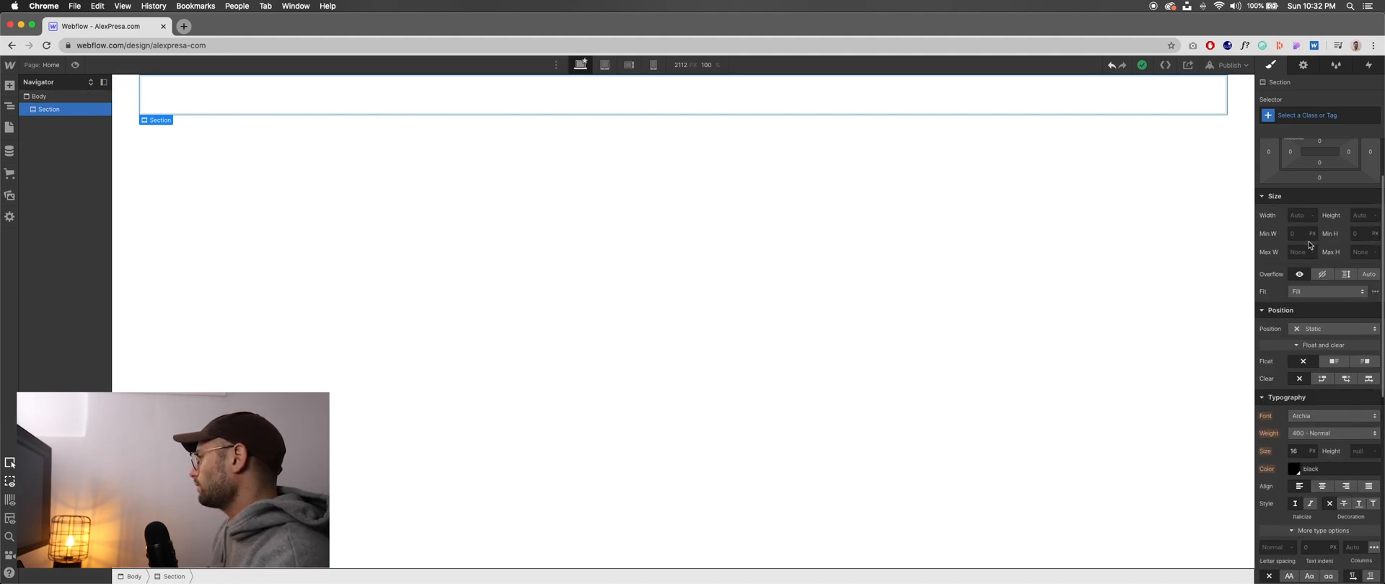
pyautogui.scroll(-4, 1298, 240)
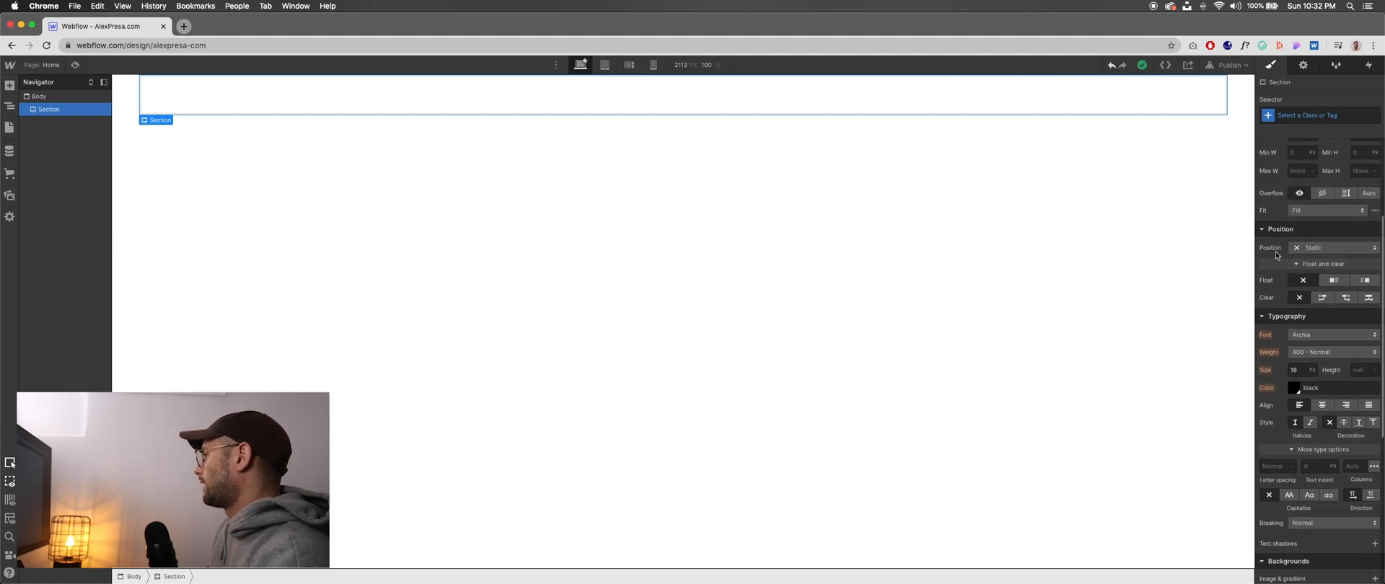
pyautogui.scroll(-1, 1281, 242)
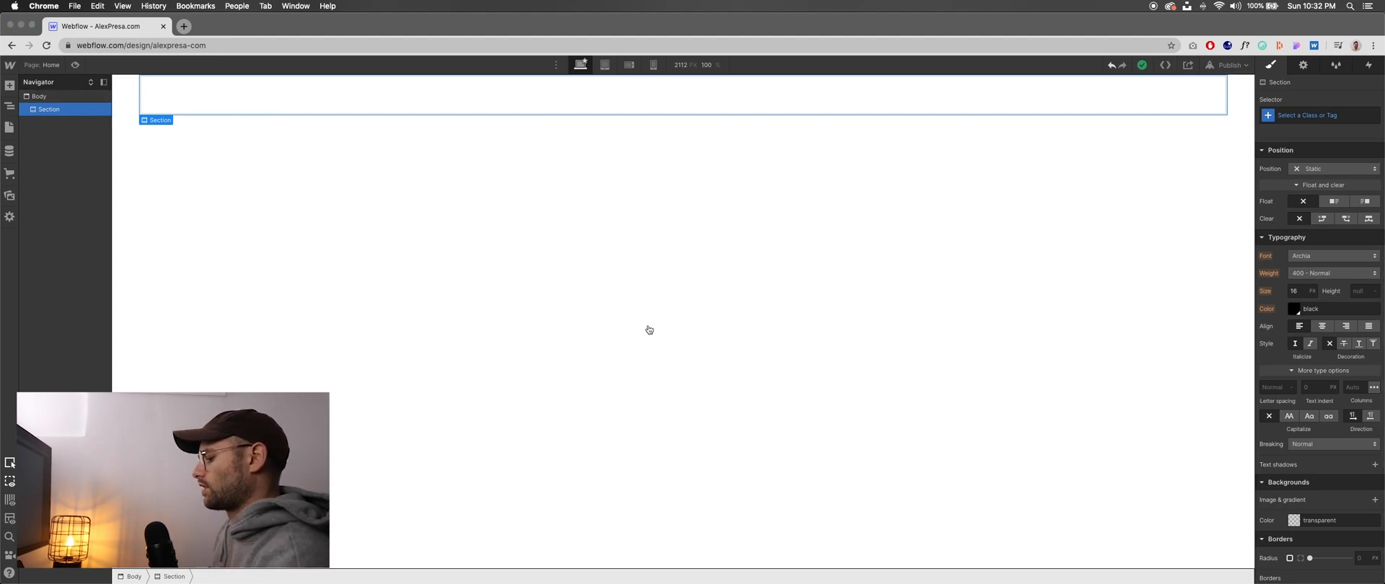
pyautogui.press('super+Tab')
pyautogui.press('super+Tab')
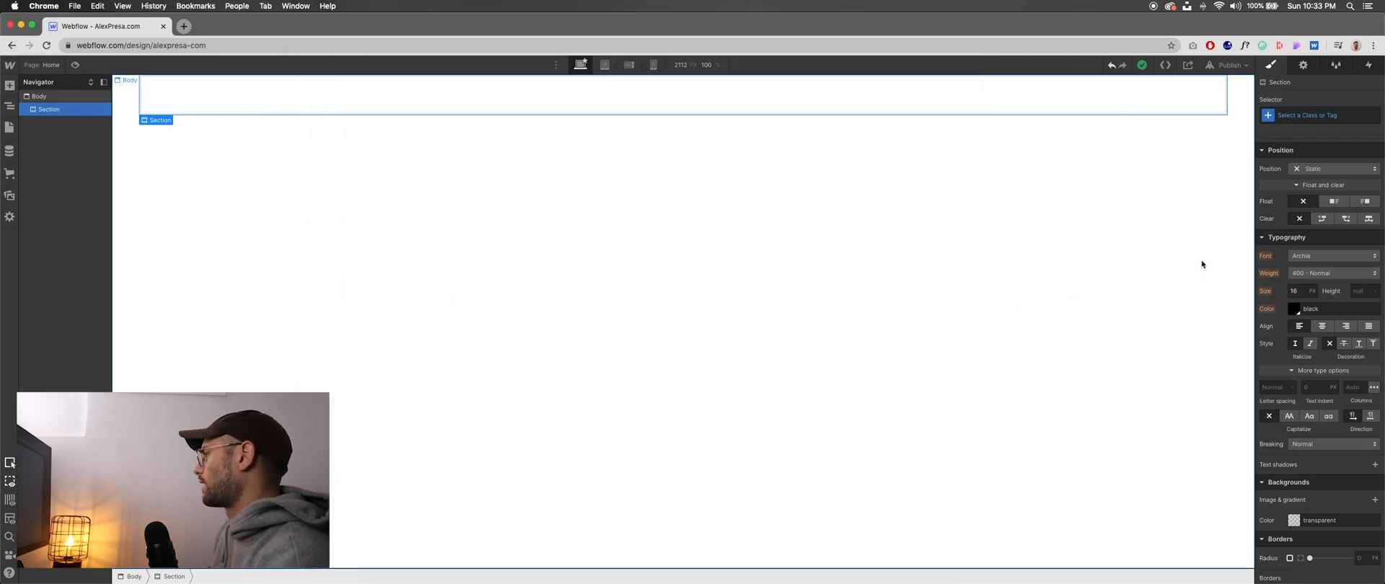
pyautogui.scroll(-2, 1322, 268)
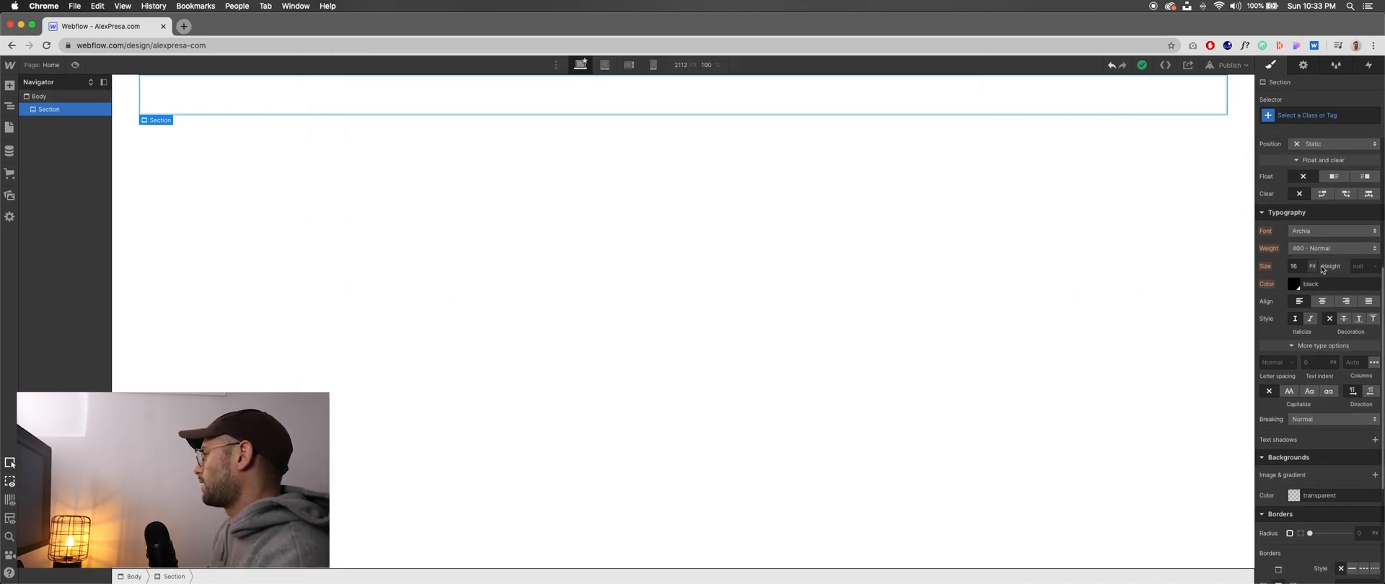
pyautogui.scroll(-2, 1298, 279)
pyautogui.scroll(-2, 1281, 300)
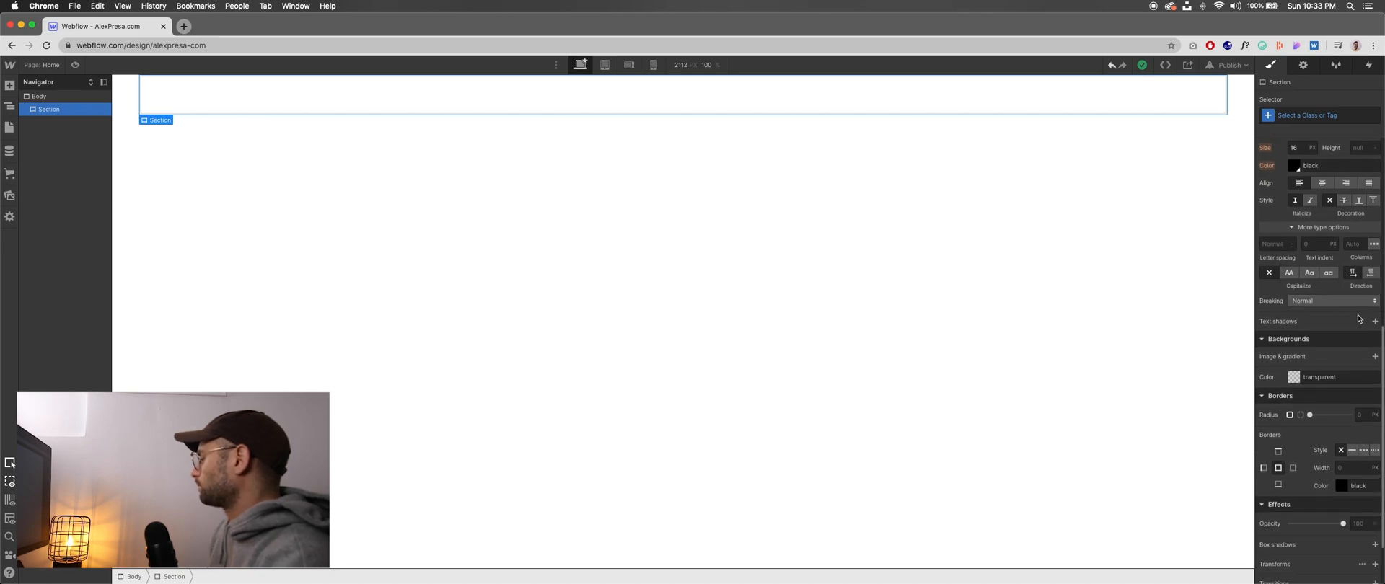
pyautogui.scroll(-2, 1305, 310)
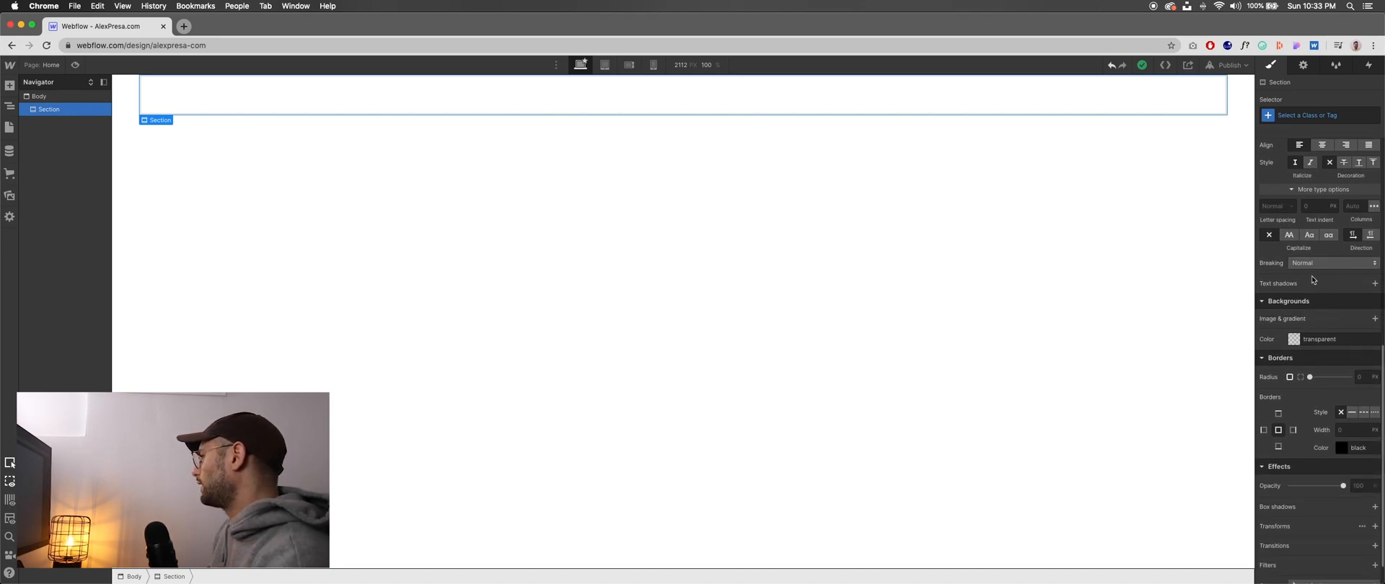
pyautogui.scroll(-2, 1309, 292)
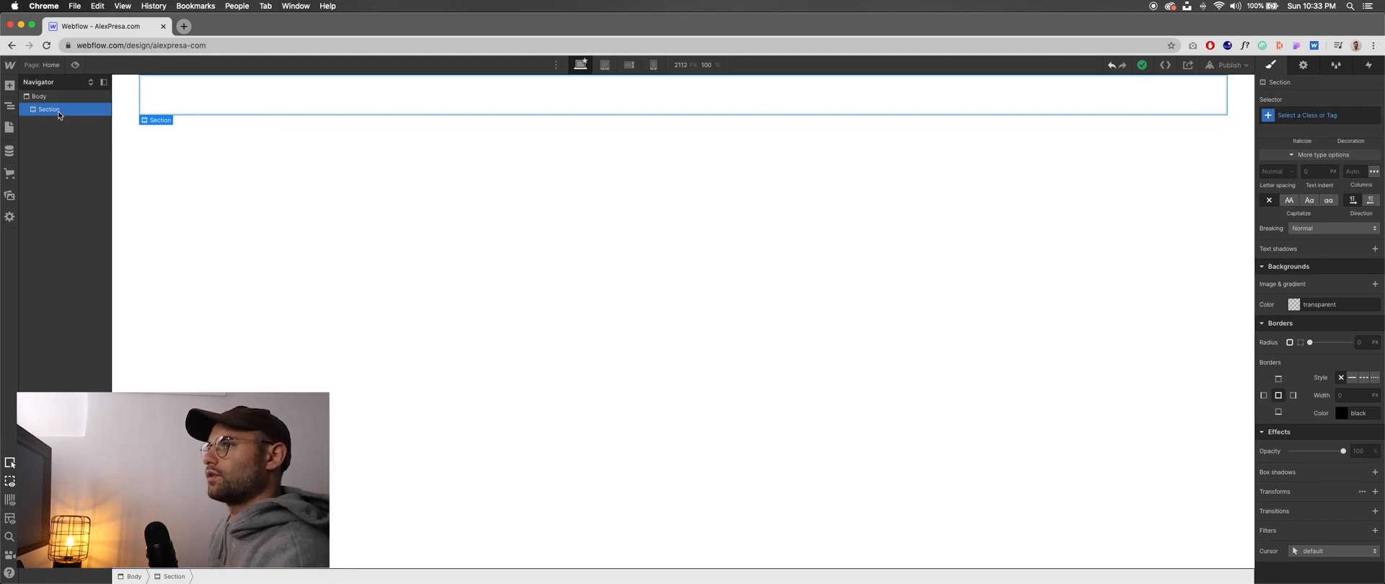
# - Copy the empty Section and paste it four times in the page Body to make five sections
pyautogui.press('super+c')
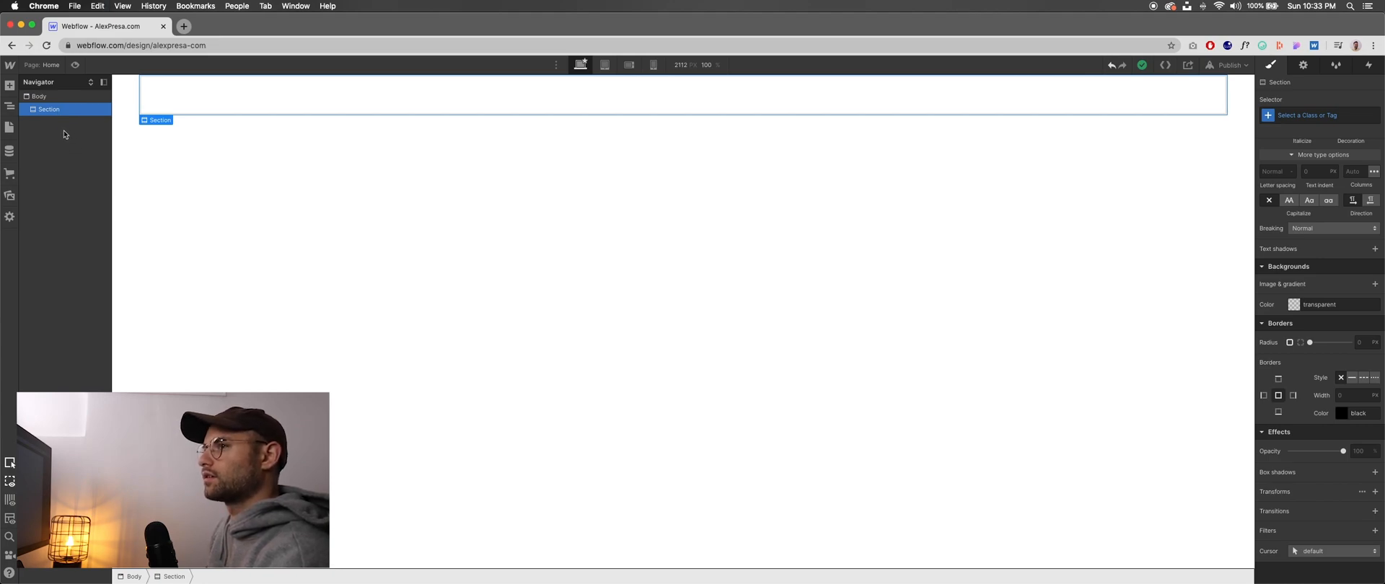
pyautogui.press('super+v')
pyautogui.press('super+v')
pyautogui.press('super+v')
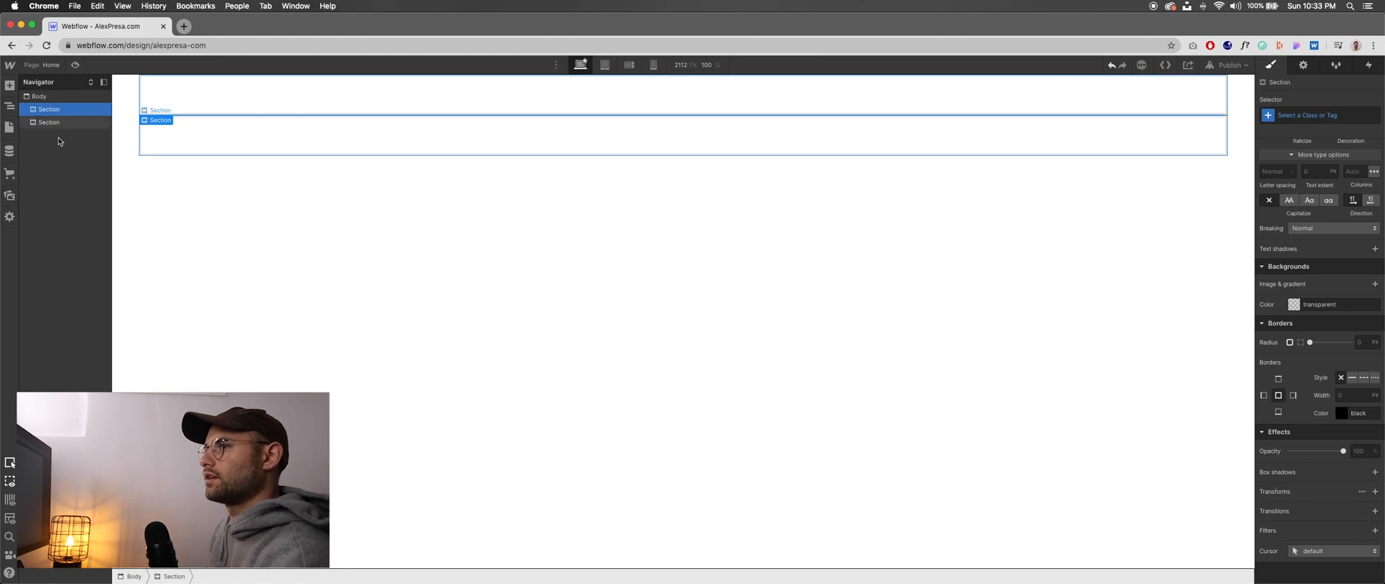
pyautogui.press('super+v')
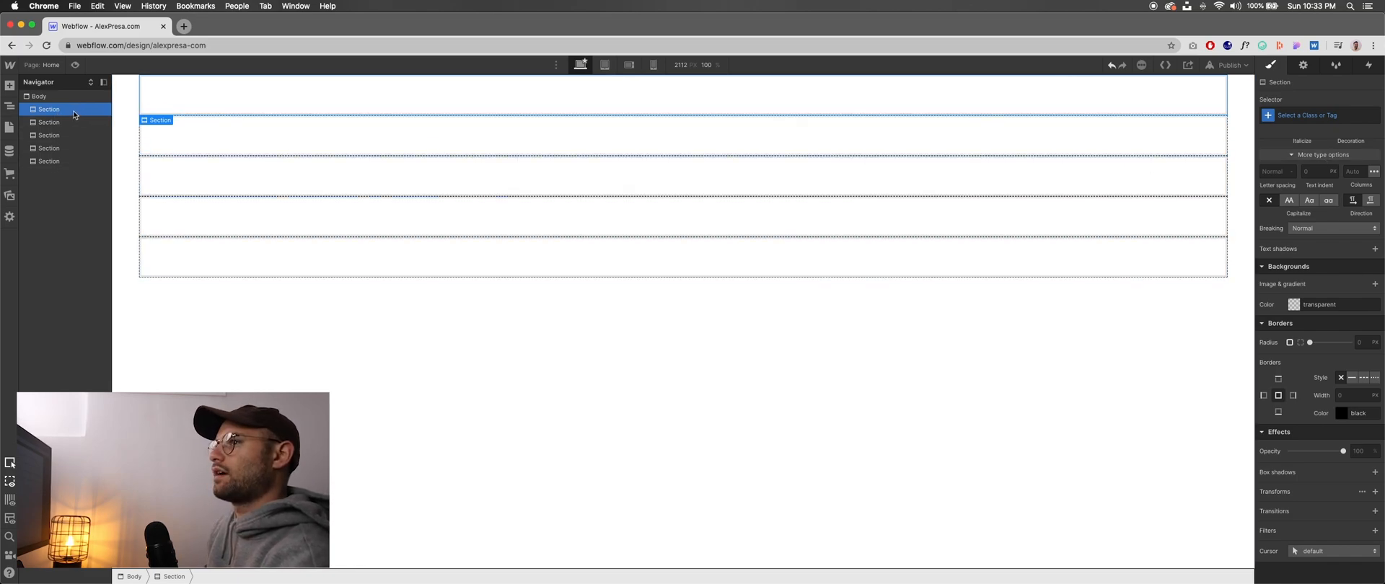
# - Check the hero section's name in the Pages notes, and in Webflow give the first section a new class HeroContain1100
pyautogui.click(1302, 118)
pyautogui.press('super+Tab')
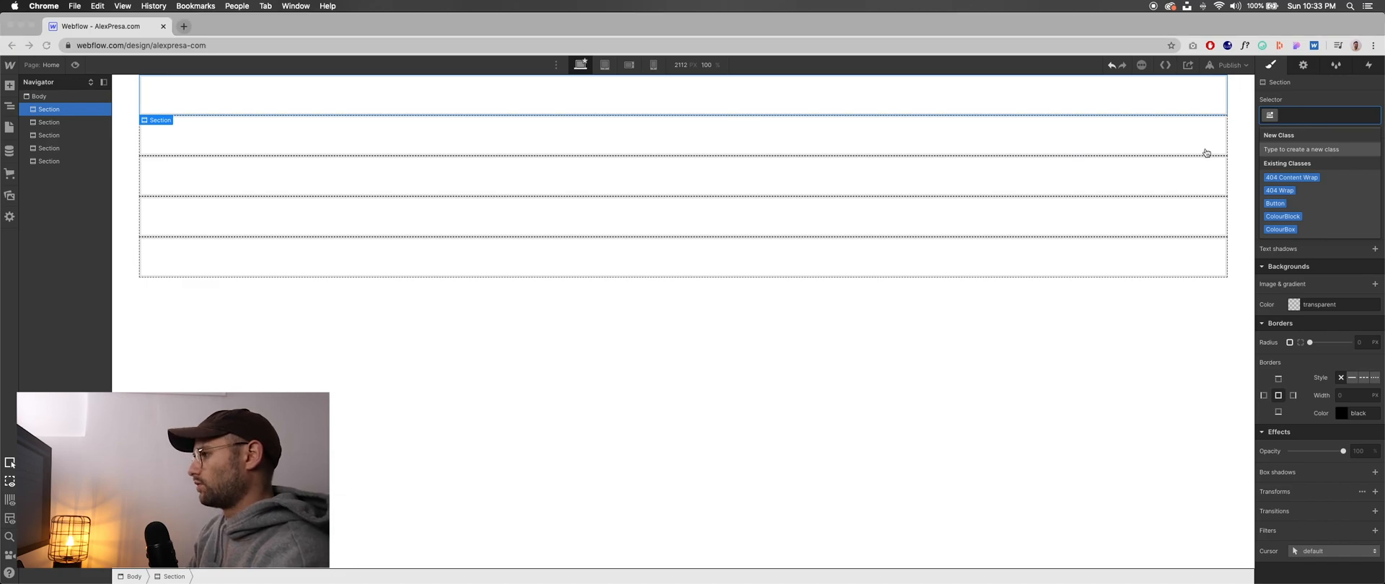
pyautogui.scroll(10, 625, 237)
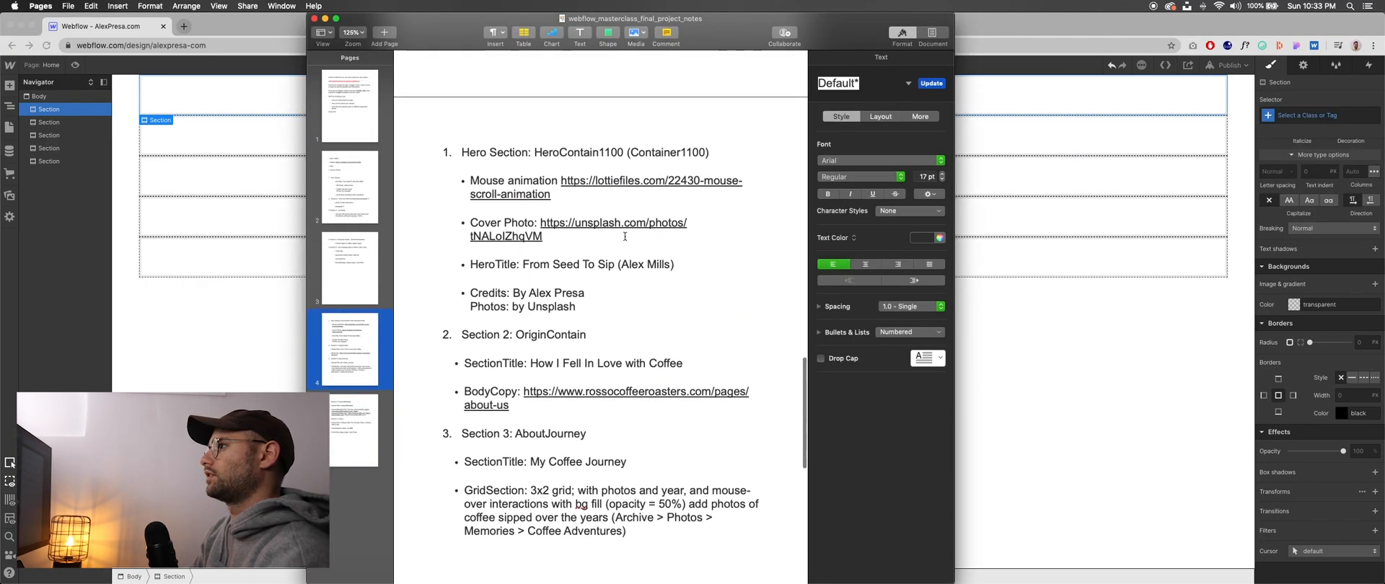
pyautogui.click(1051, 107)
pyautogui.click(1310, 115)
pyautogui.write('HeroCon')
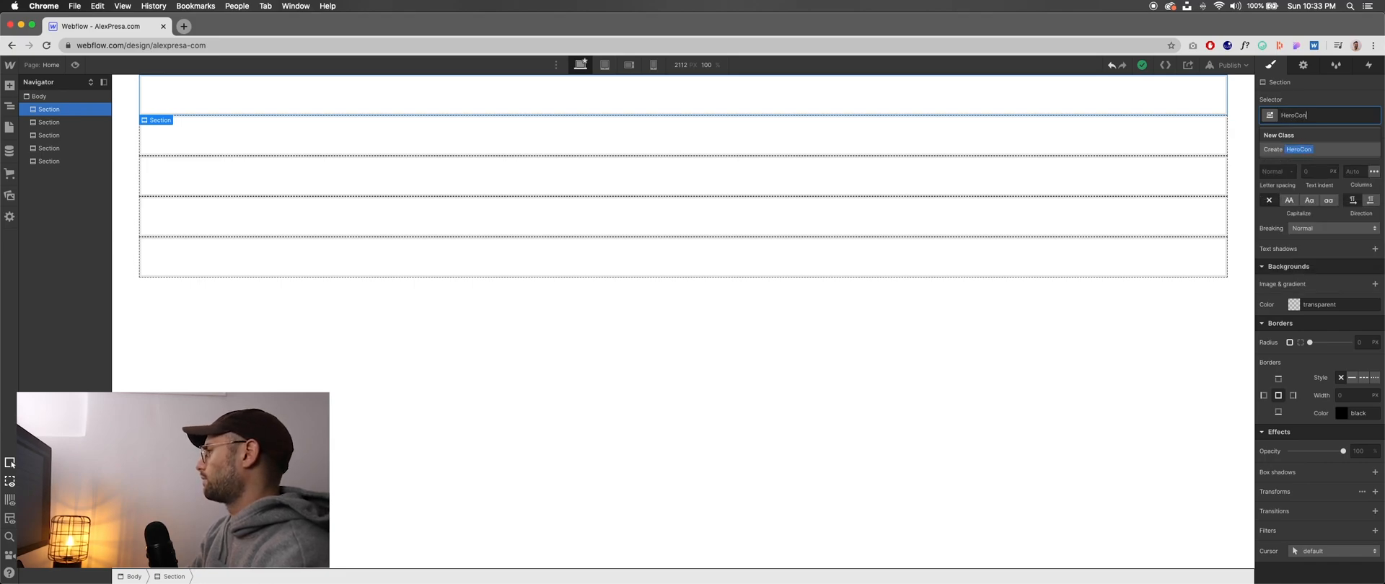
pyautogui.write('tain1100')
pyautogui.press('Return')
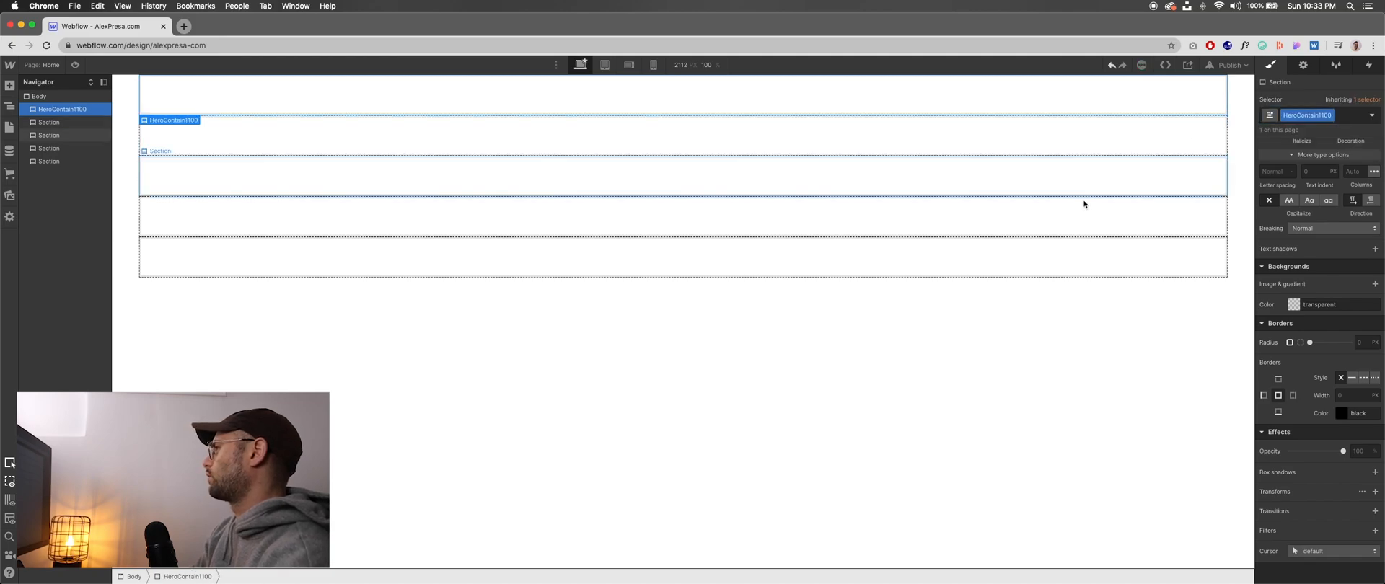
# - Look up Section 2 in the Pages notes and create the class OriginContain on the second section in Webflow
pyautogui.click(66, 123)
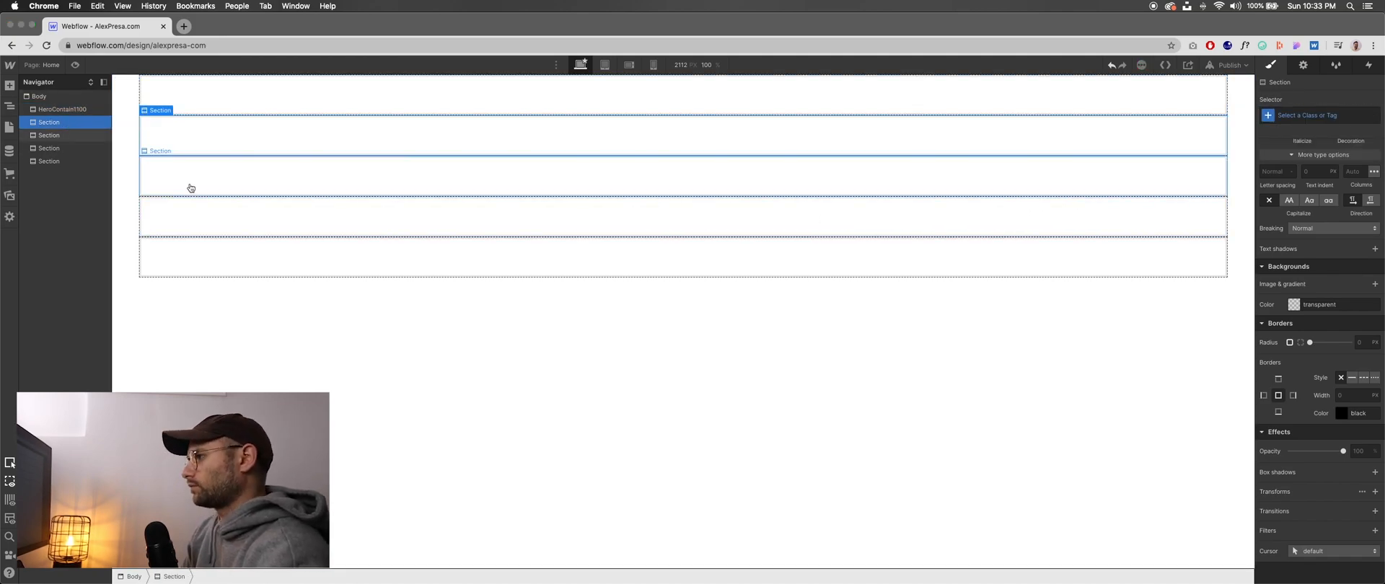
pyautogui.press('super+Tab')
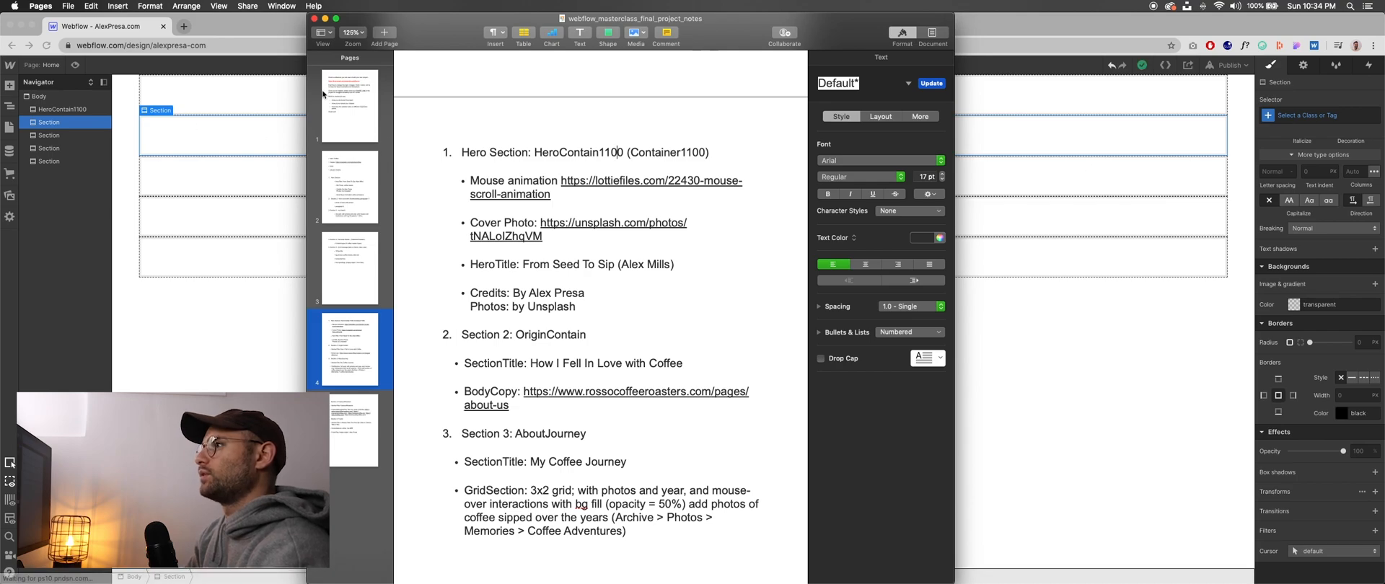
pyautogui.scroll(-3, 601, 234)
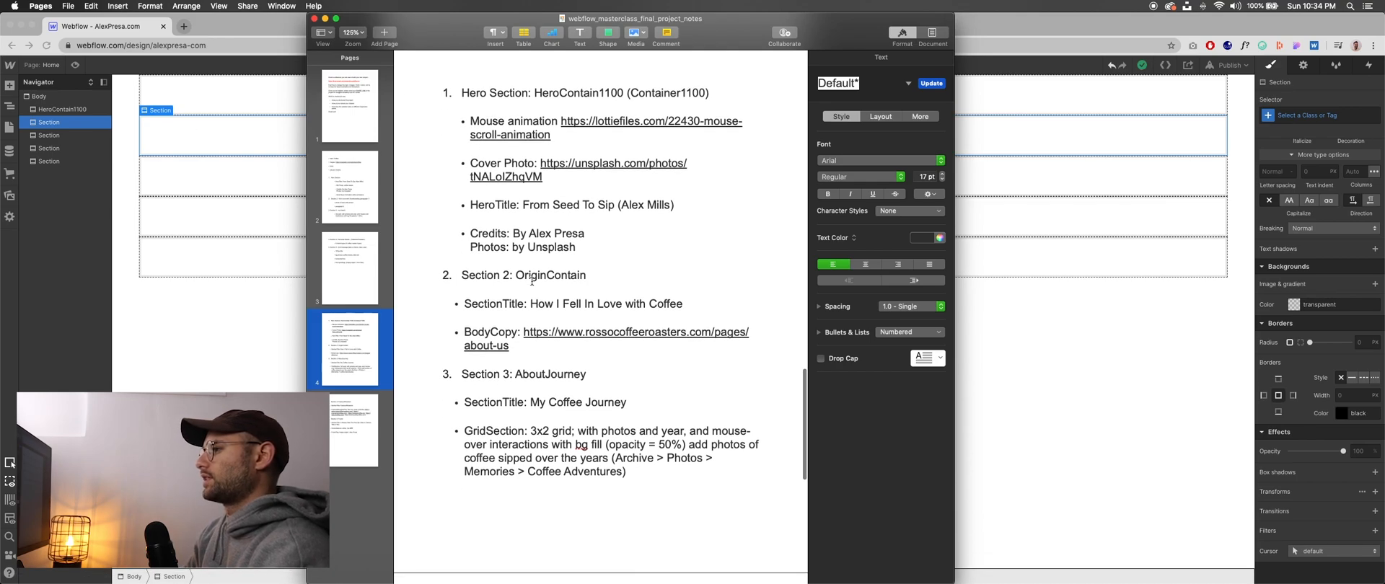
pyautogui.press('super+Tab')
pyautogui.click(1322, 115)
pyautogui.write('OriginContai')
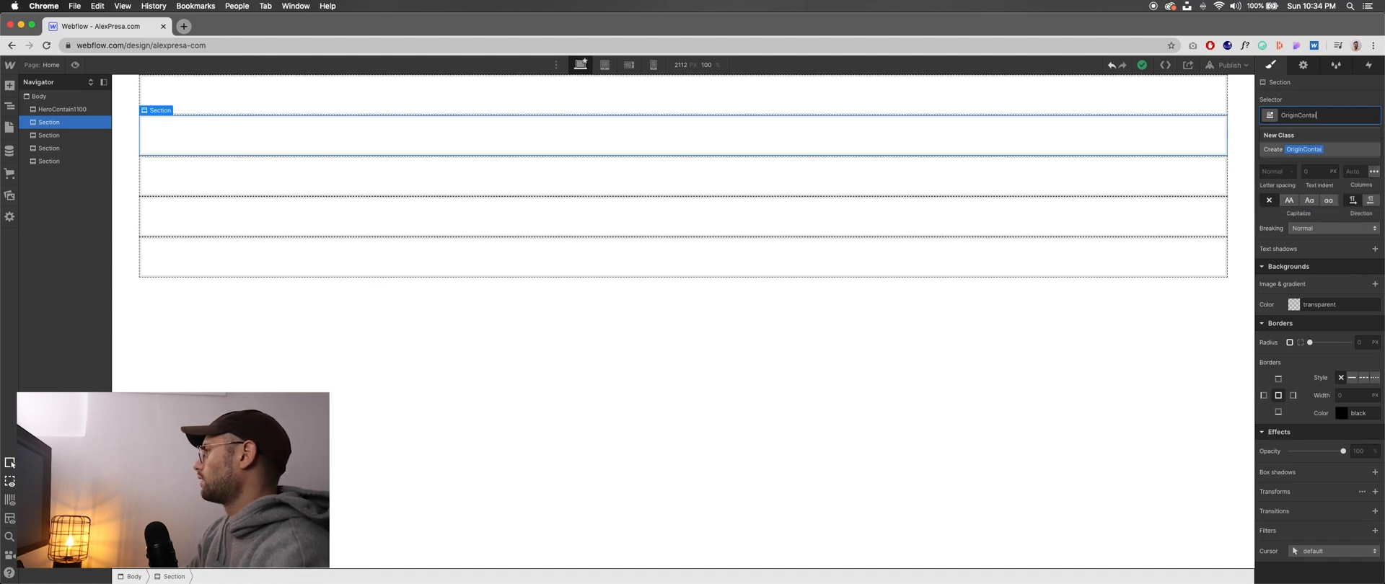
pyautogui.write('n')
pyautogui.press('Return')
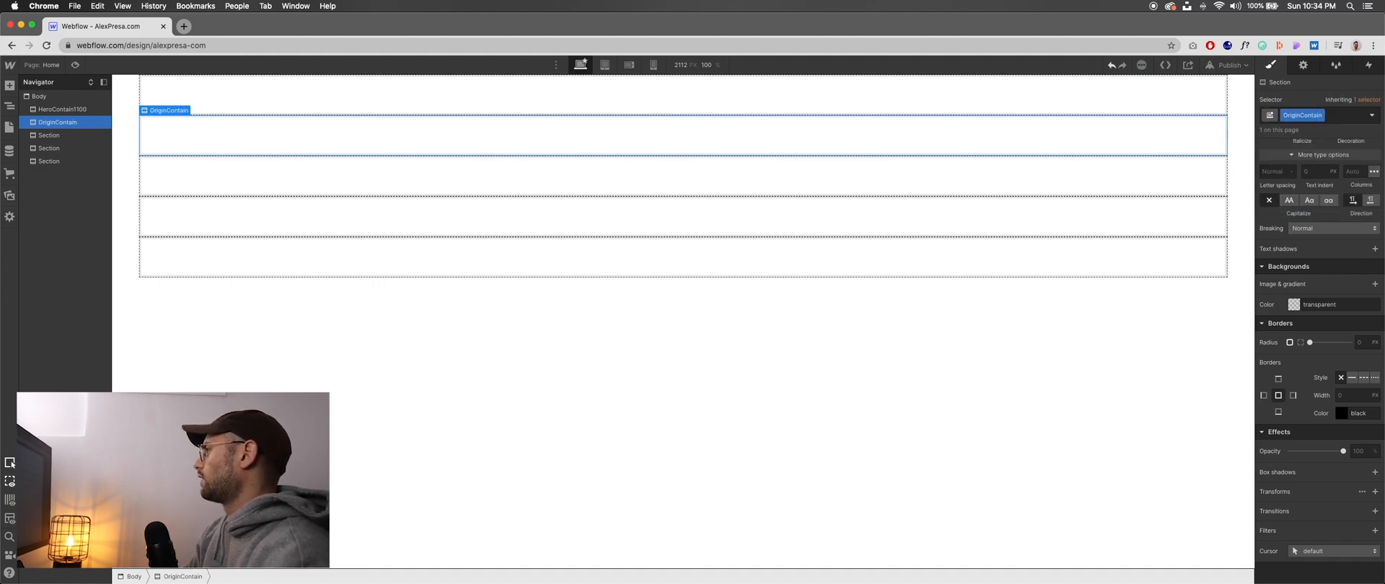
# - Consult the Pages notes for Section 3 and create the class AboutJourney on the third section in Webflow
pyautogui.click(75, 135)
pyautogui.press('super+Tab')
pyautogui.scroll(-2, 594, 282)
pyautogui.press('super+Tab')
pyautogui.click(1283, 115)
pyautogui.write('Abo')
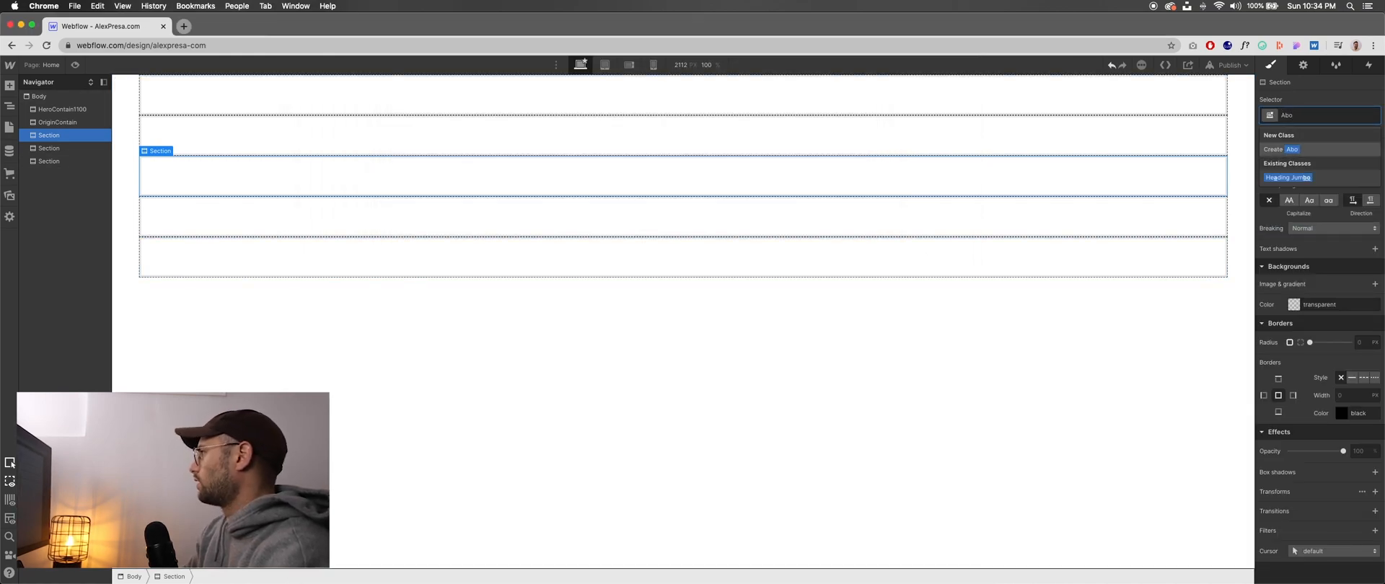
pyautogui.write('utJor')
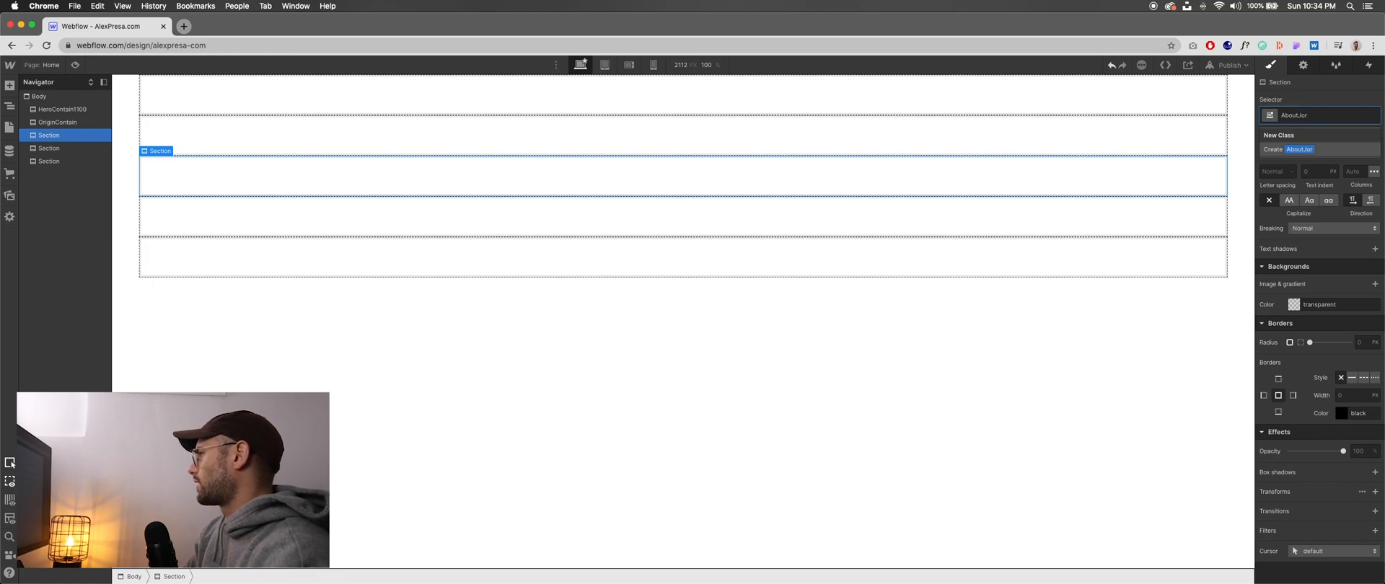
pyautogui.press('BackSpace')
pyautogui.write('urney')
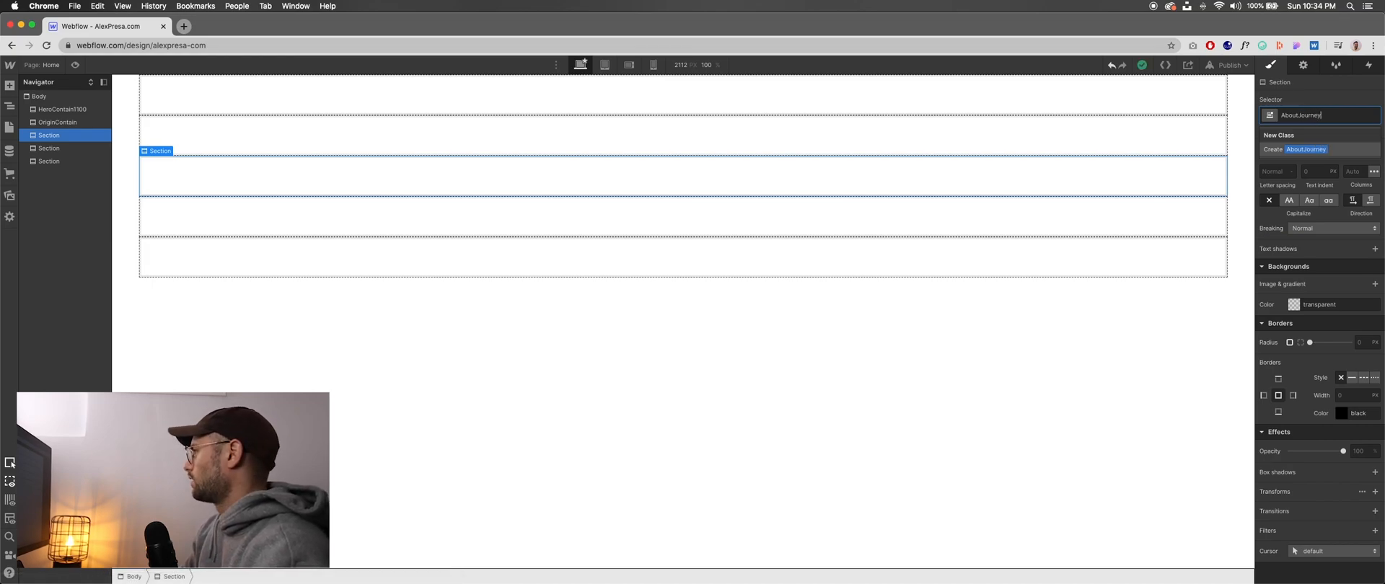
pyautogui.press('Return')
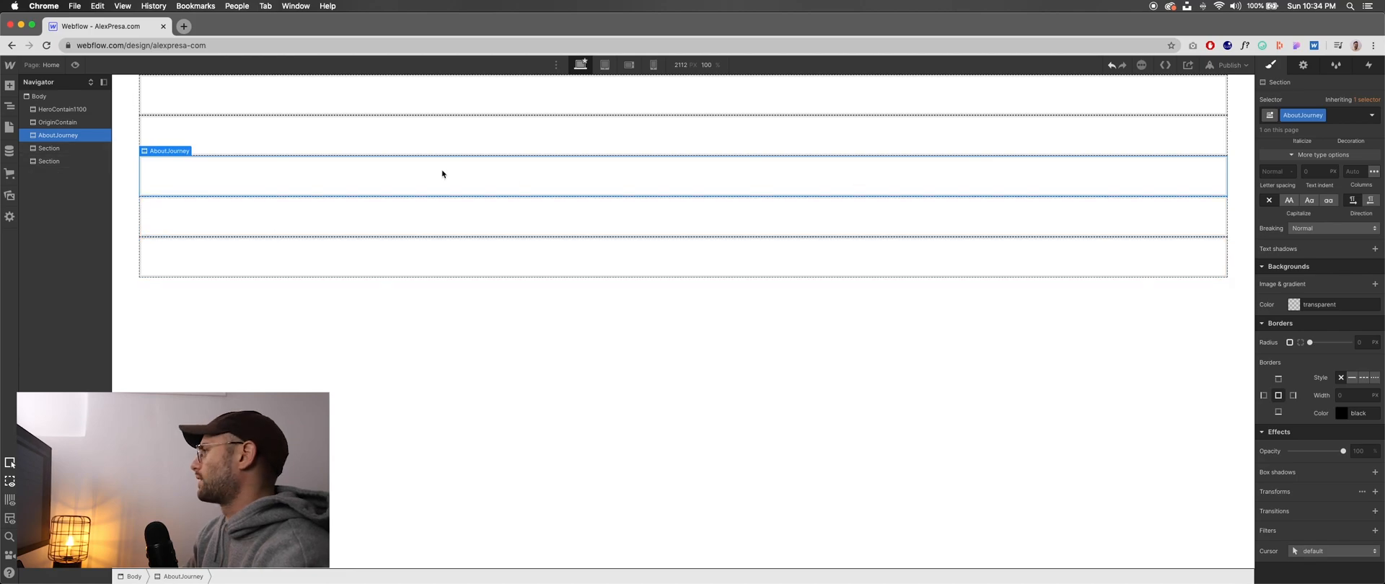
# - Verify the Section 4 name in the Pages notes and create the class FeaturedRoasters on the fourth section in Webflow
pyautogui.click(52, 148)
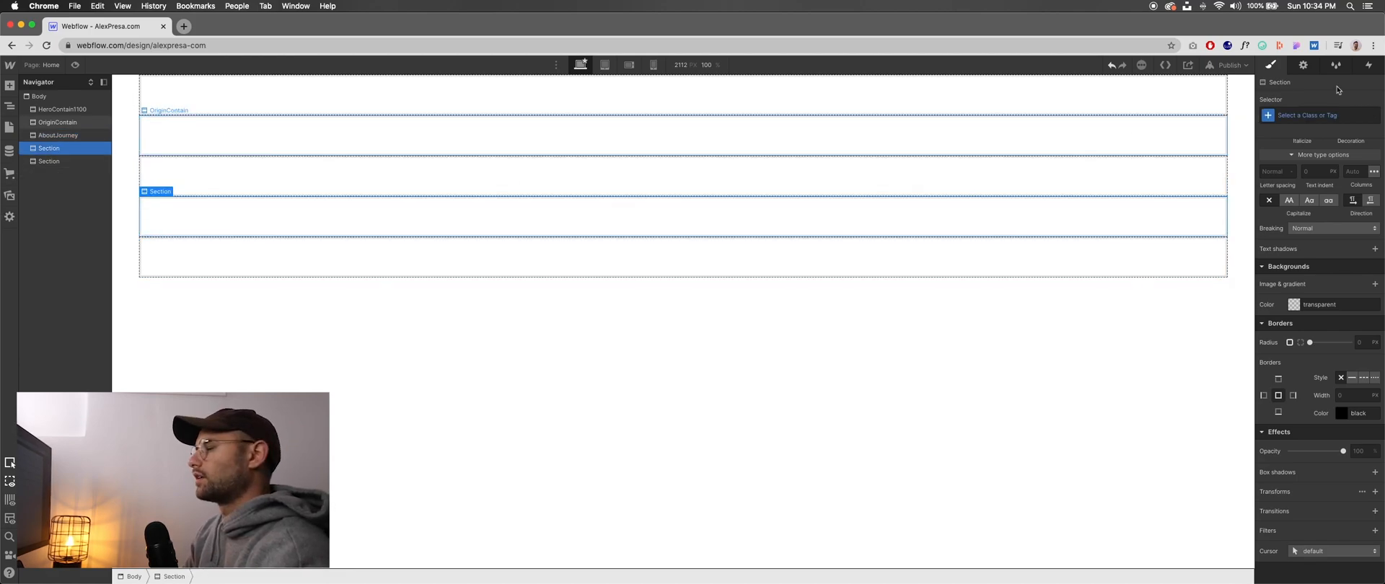
pyautogui.click(1319, 120)
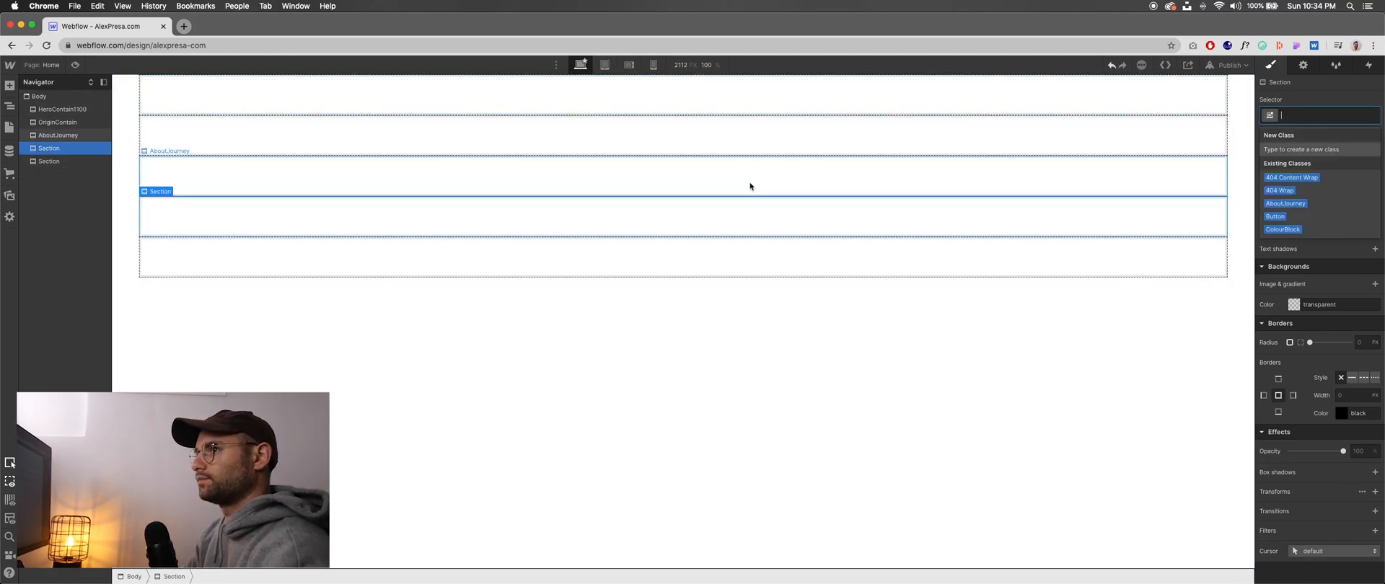
pyautogui.press('super+Tab')
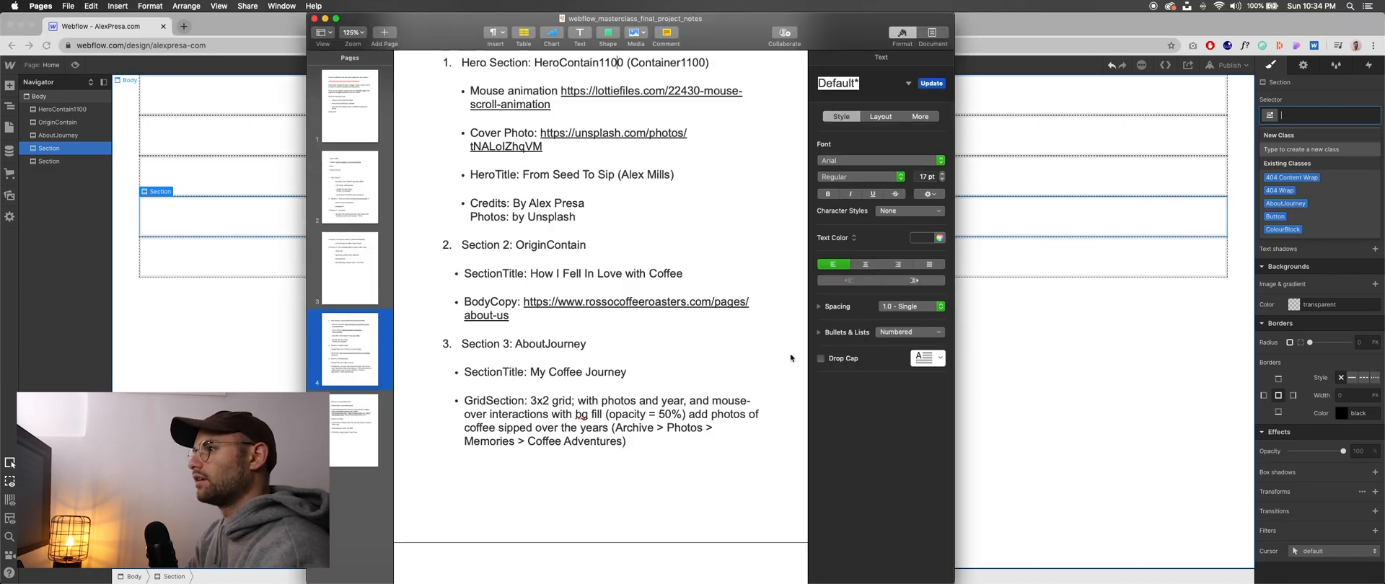
pyautogui.scroll(-10, 586, 336)
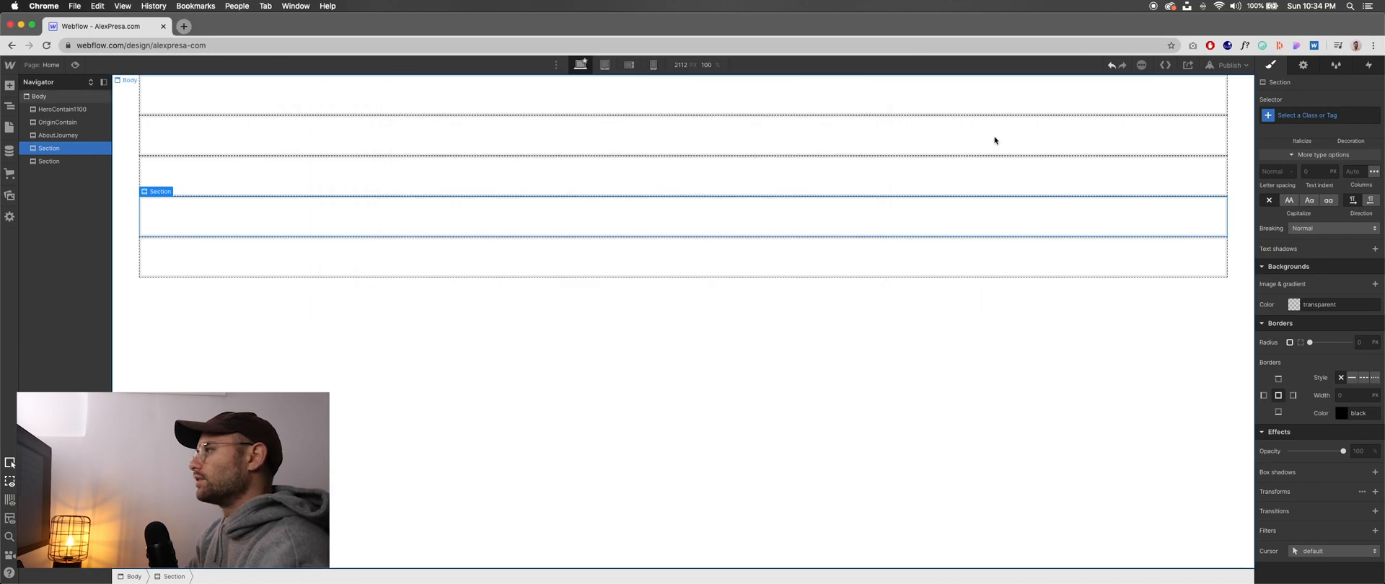
pyautogui.press('super+Tab')
pyautogui.click(1324, 116)
pyautogui.write('Featured')
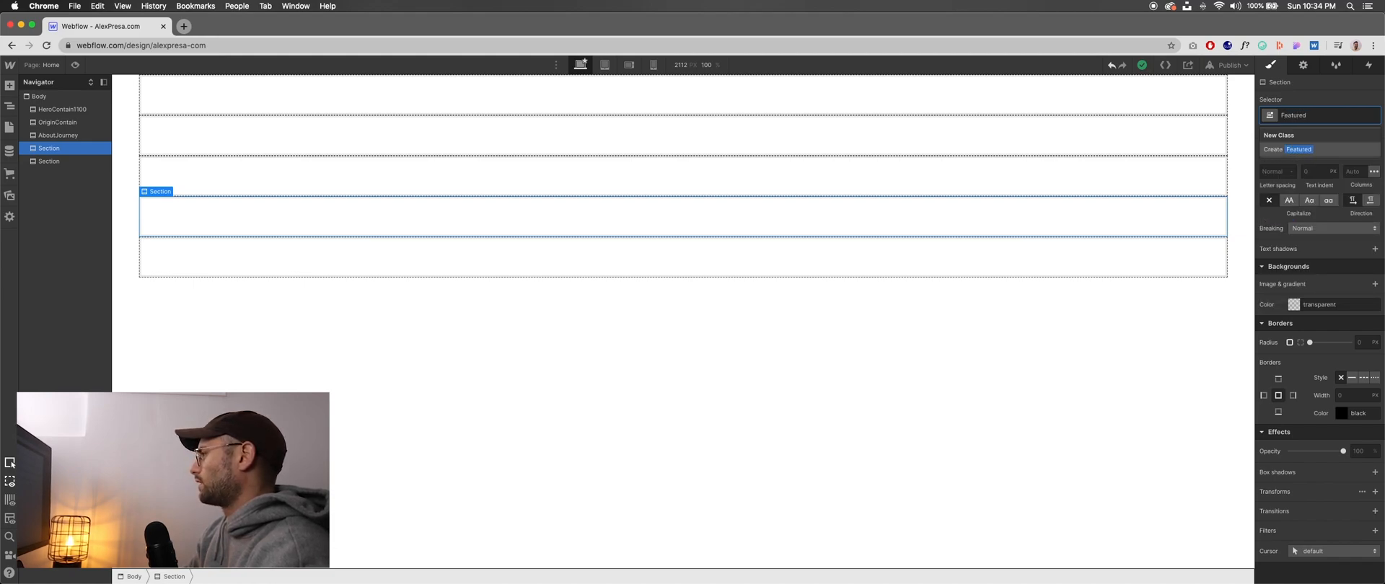
pyautogui.press('super+Tab')
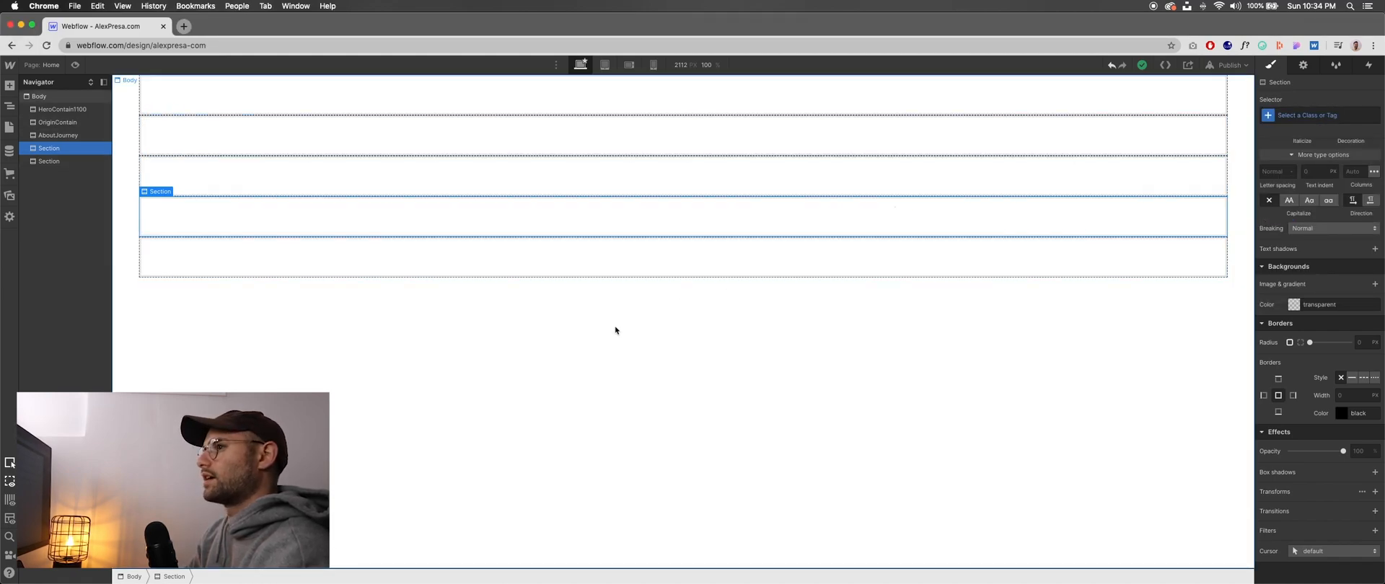
pyautogui.press('super+Tab')
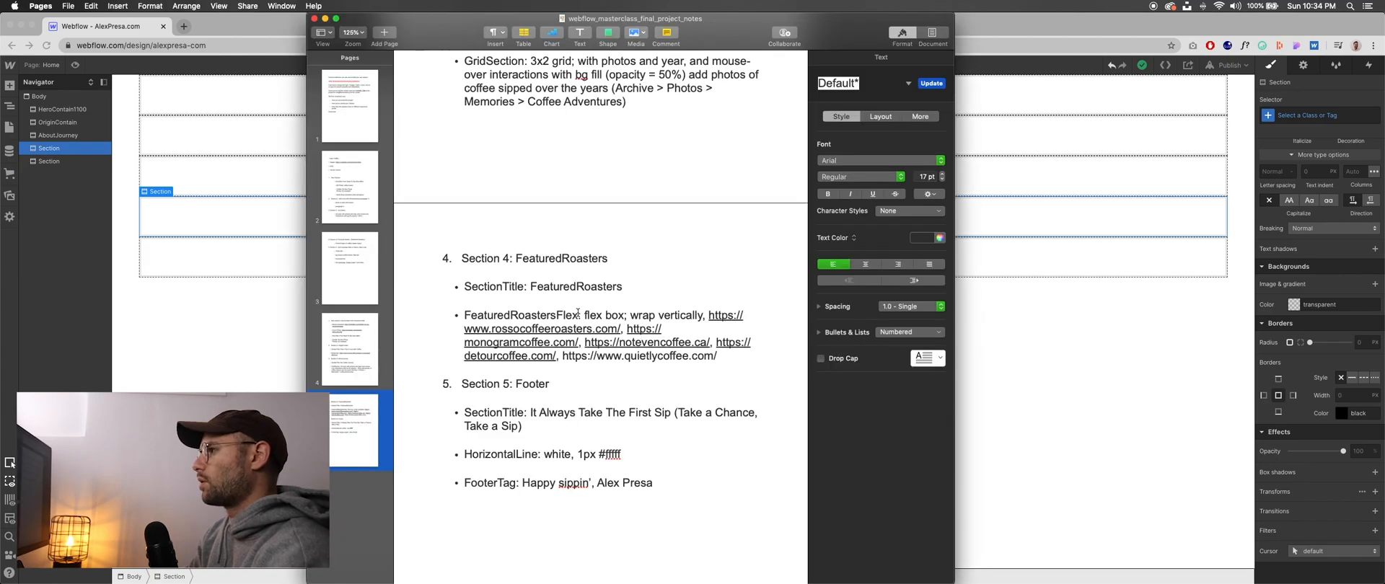
pyautogui.press('super+Tab')
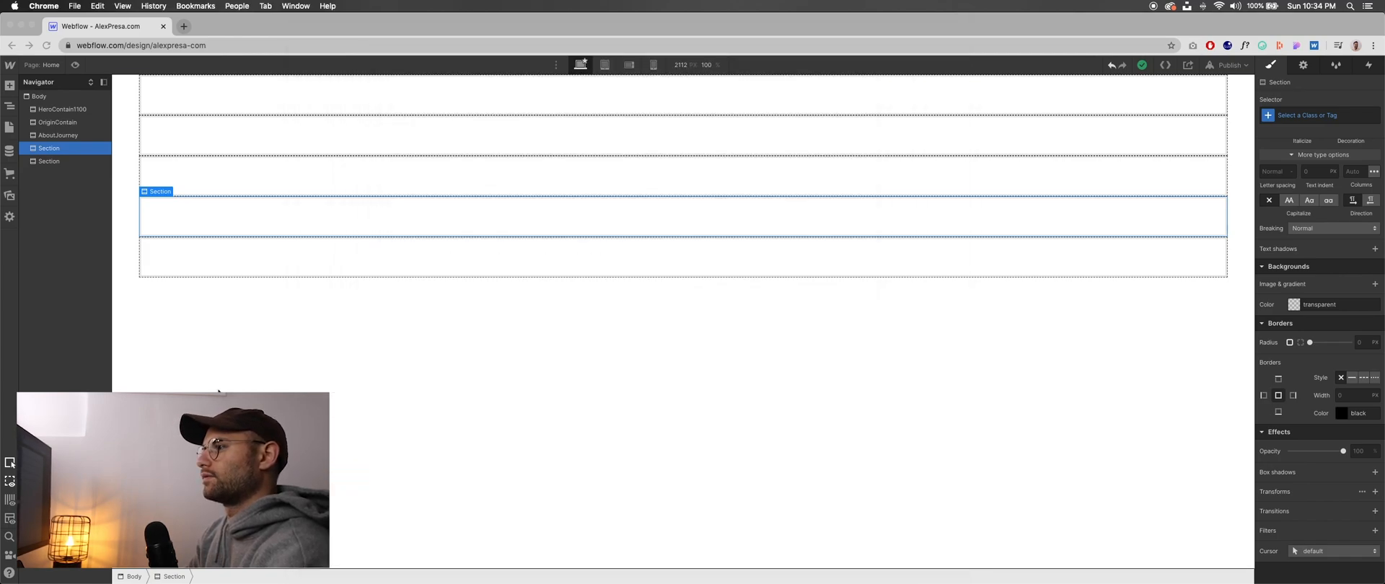
pyautogui.click(1313, 116)
pyautogui.write('Featured')
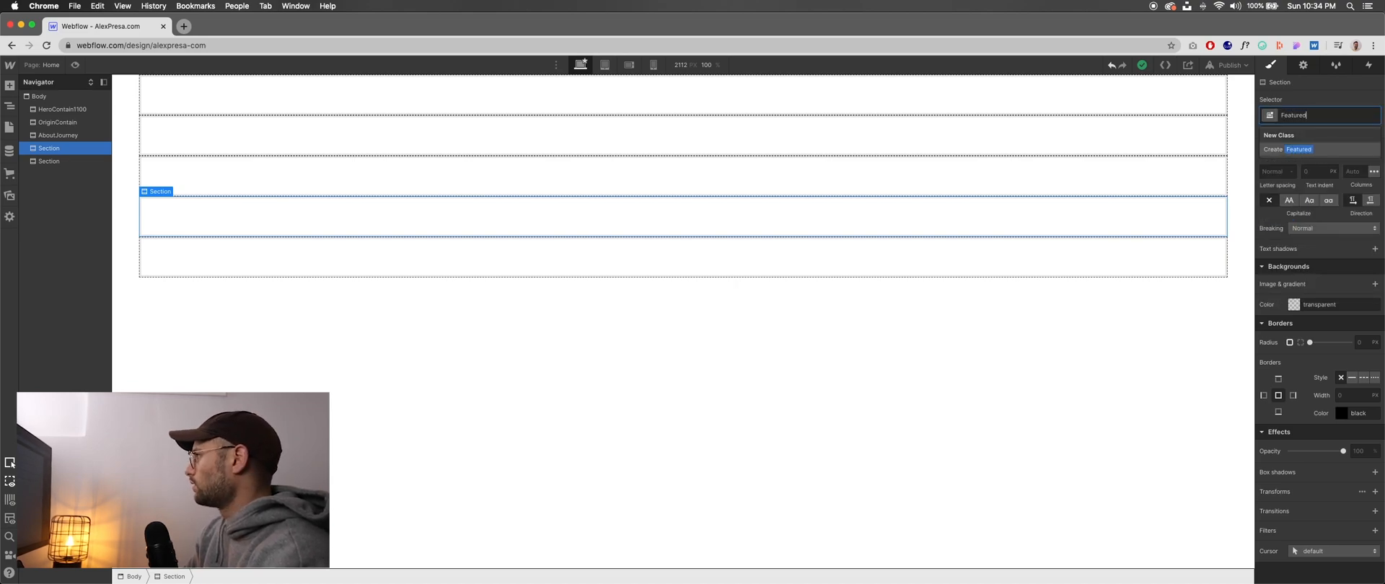
pyautogui.write('Roast')
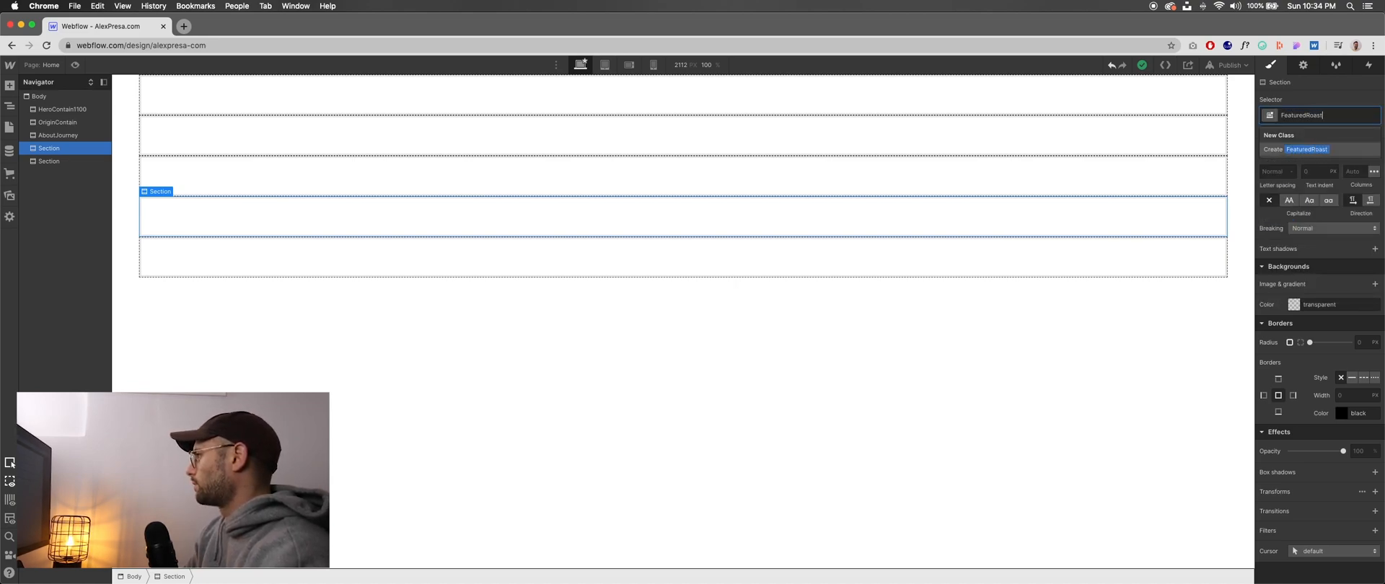
pyautogui.press('Return')
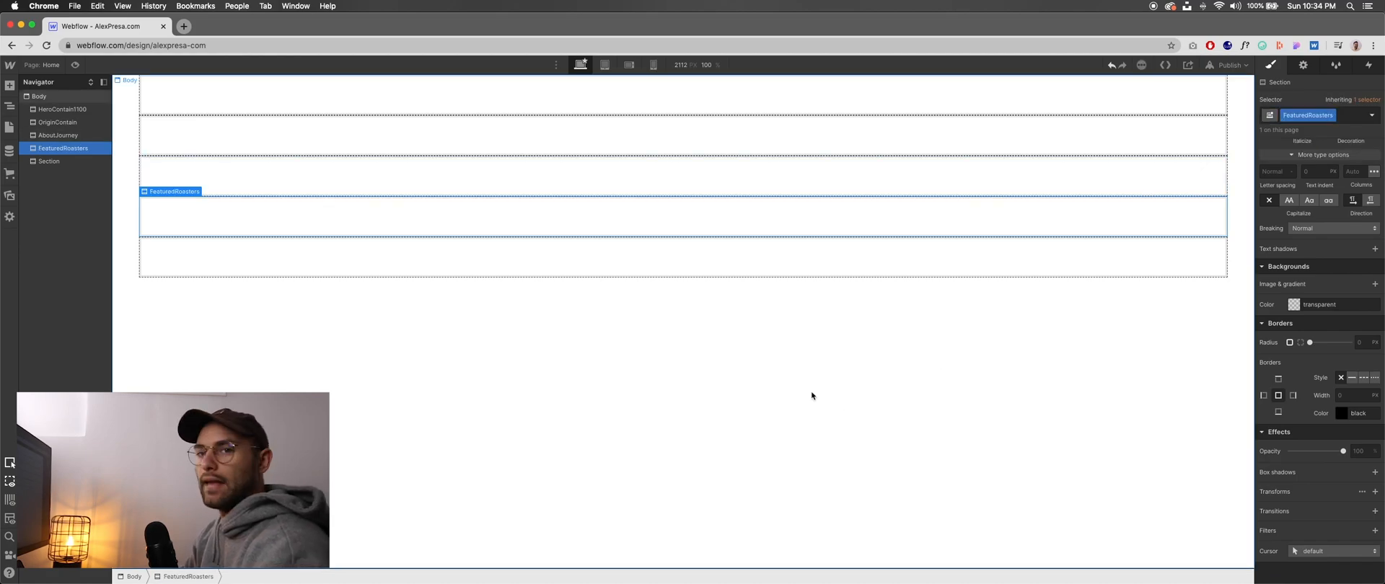
# - Look up Section 5 in the Pages notes and create the class Footer on the fifth section in Webflow
pyautogui.click(812, 396)
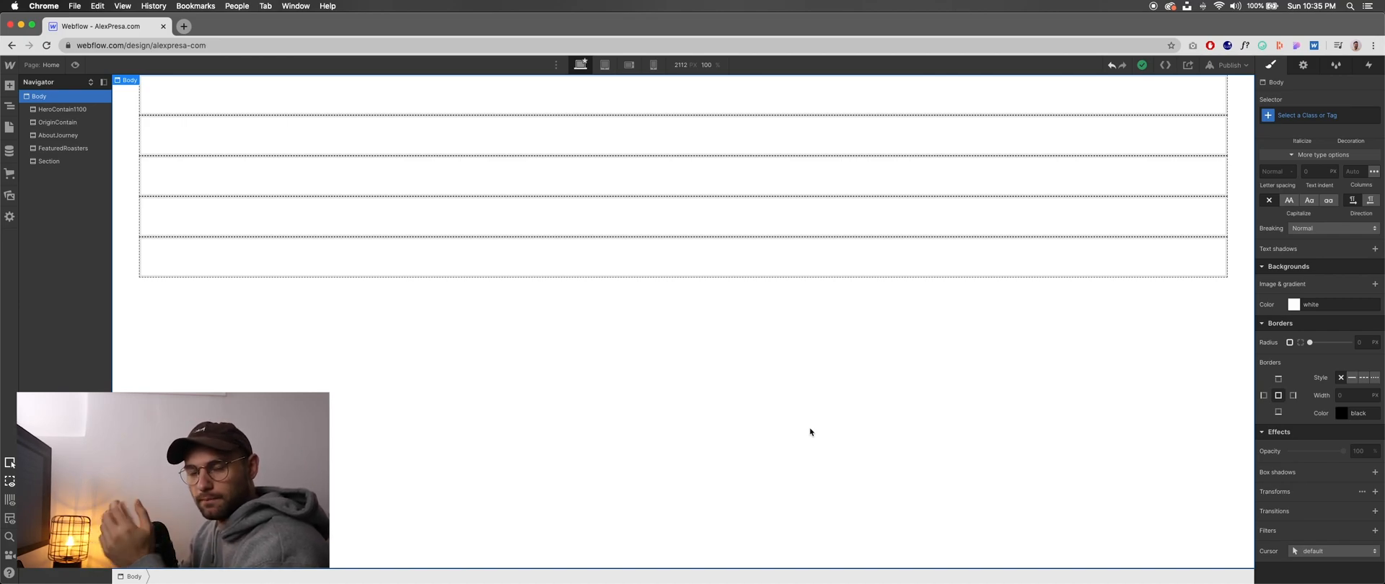
pyautogui.click(52, 163)
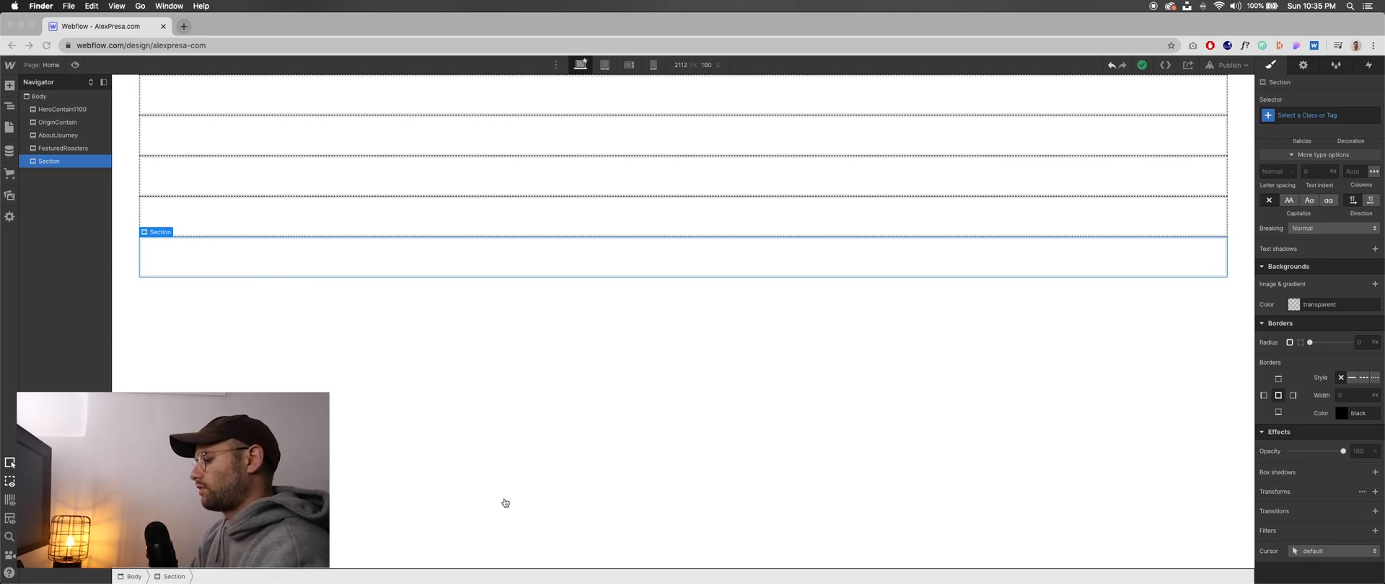
pyautogui.press('super+Tab')
pyautogui.scroll(-2, 486, 380)
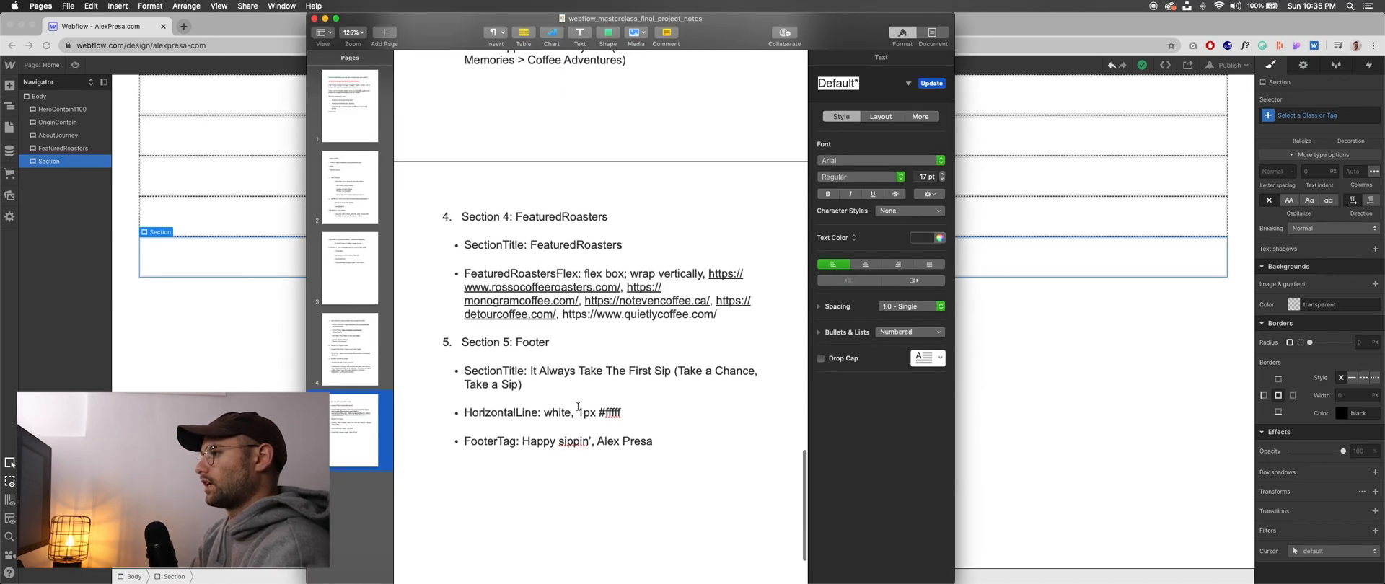
pyautogui.click(1162, 381)
pyautogui.click(1300, 117)
pyautogui.write('Footer')
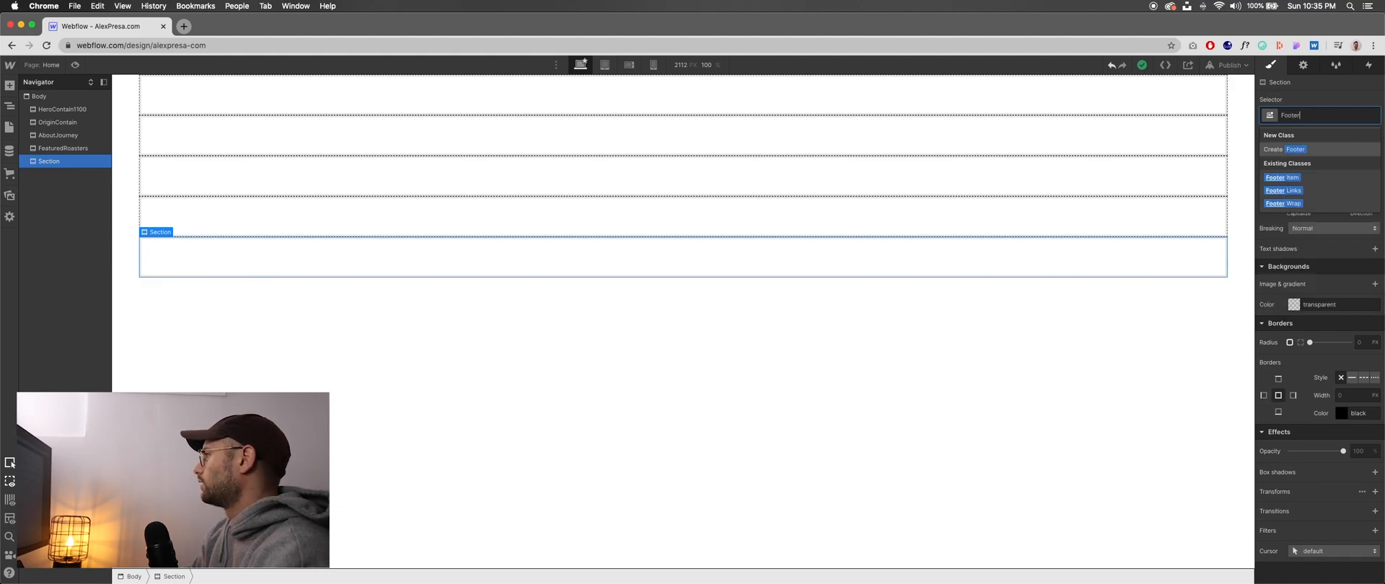
pyautogui.press('Return')
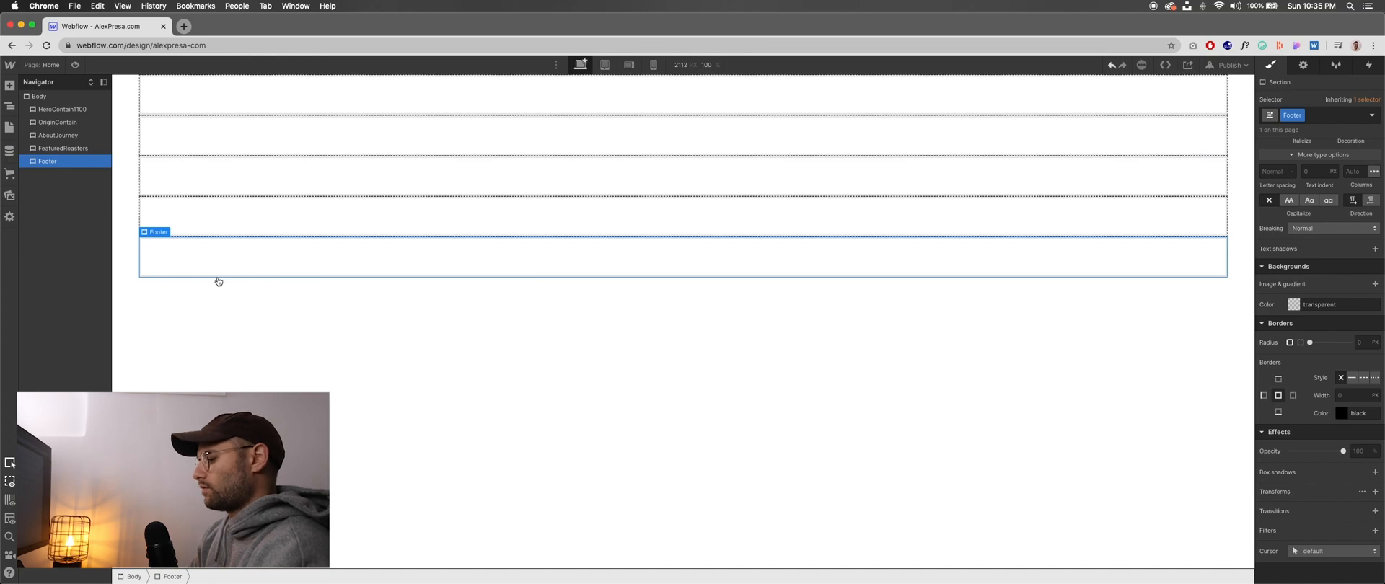
# - Review the section outline in the Pages notes, and in Webflow add a div block with the new class MainContain inside HeroContain1100
pyautogui.press('super+Tab')
pyautogui.scroll(12, 551, 310)
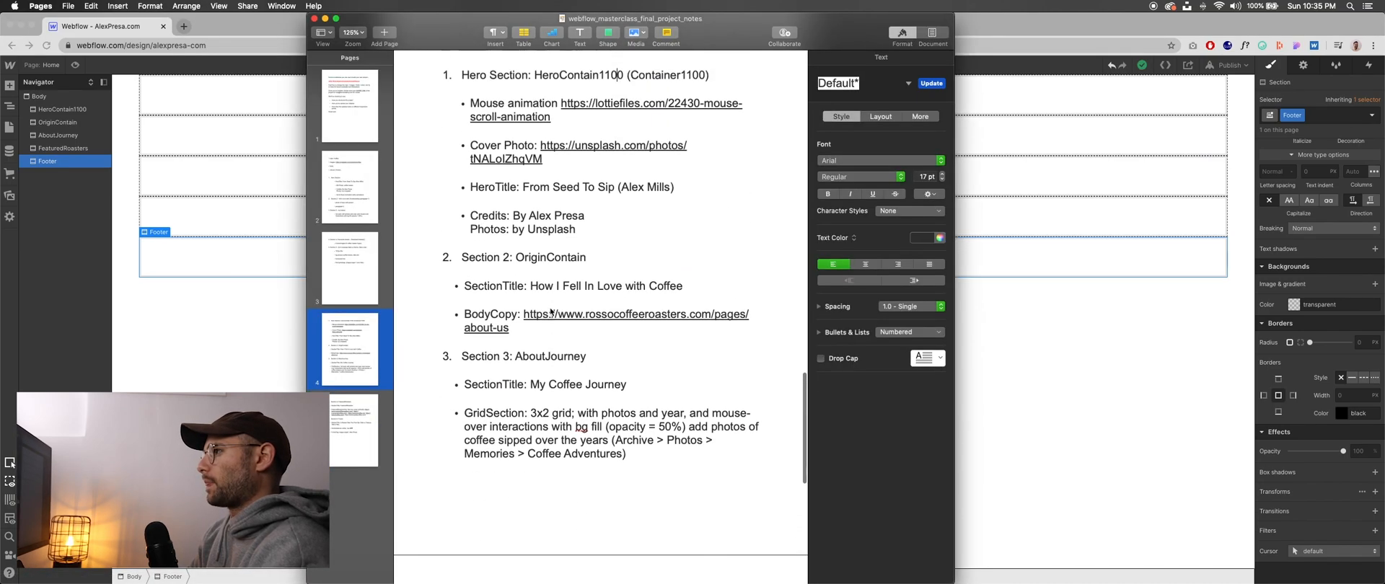
pyautogui.scroll(-5, 476, 181)
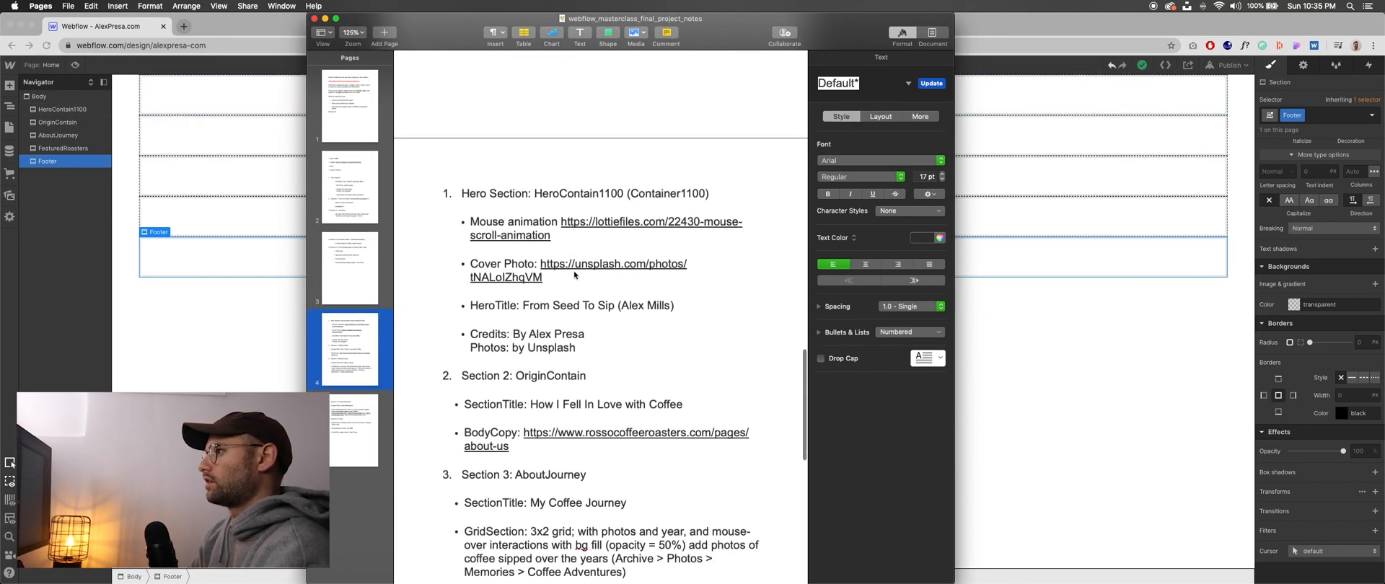
pyautogui.scroll(-2, 559, 254)
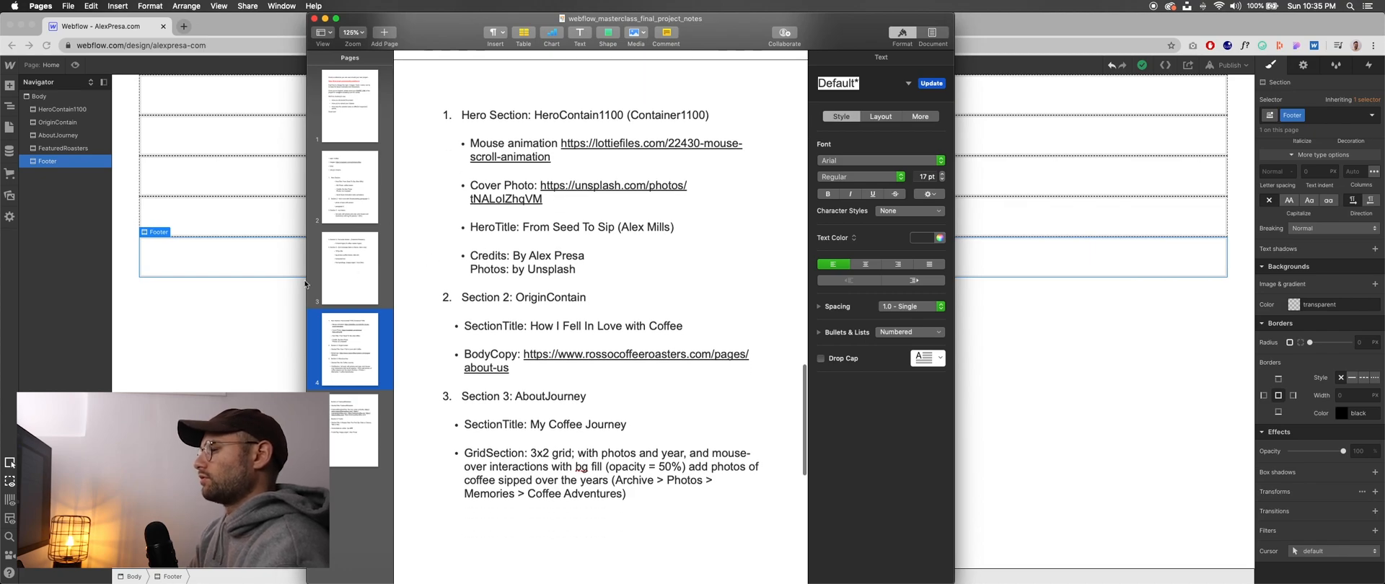
pyautogui.press('super+Tab')
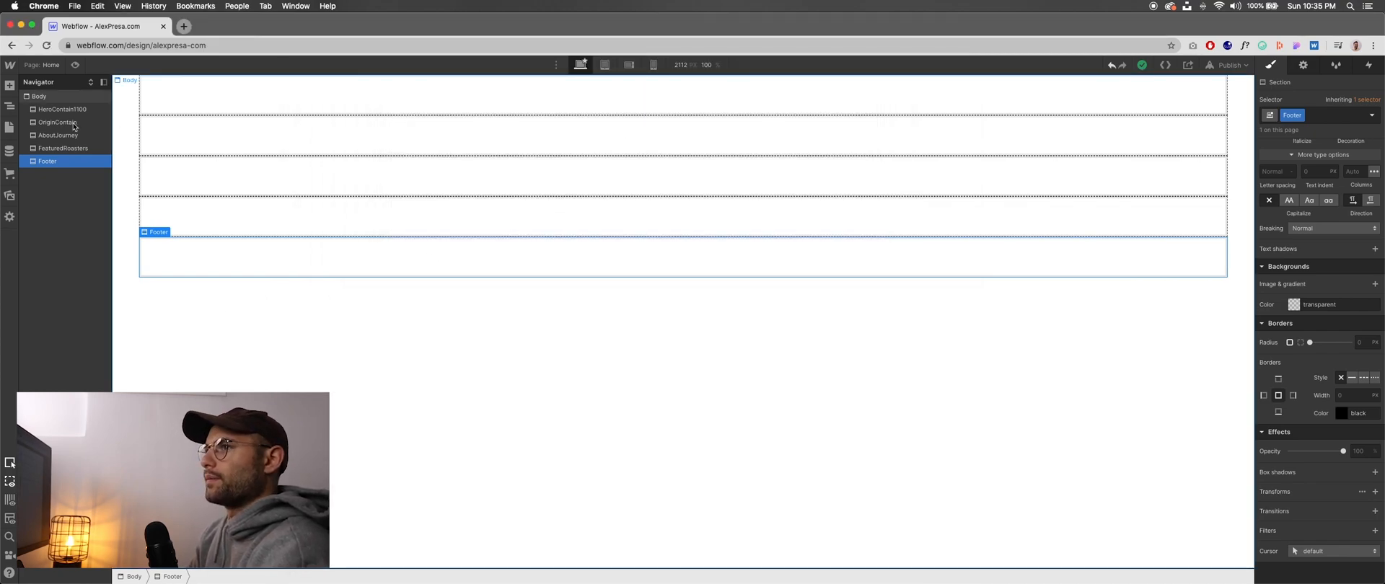
pyautogui.press('a')
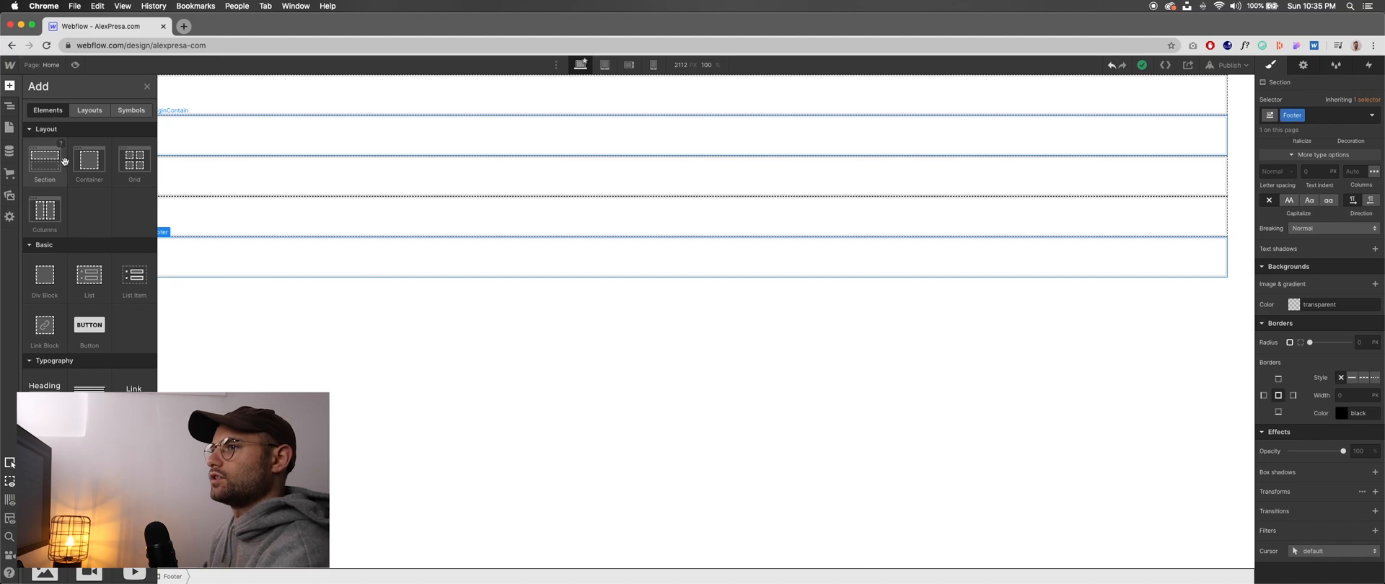
pyautogui.moveTo(46, 281); pyautogui.dragTo(303, 109)
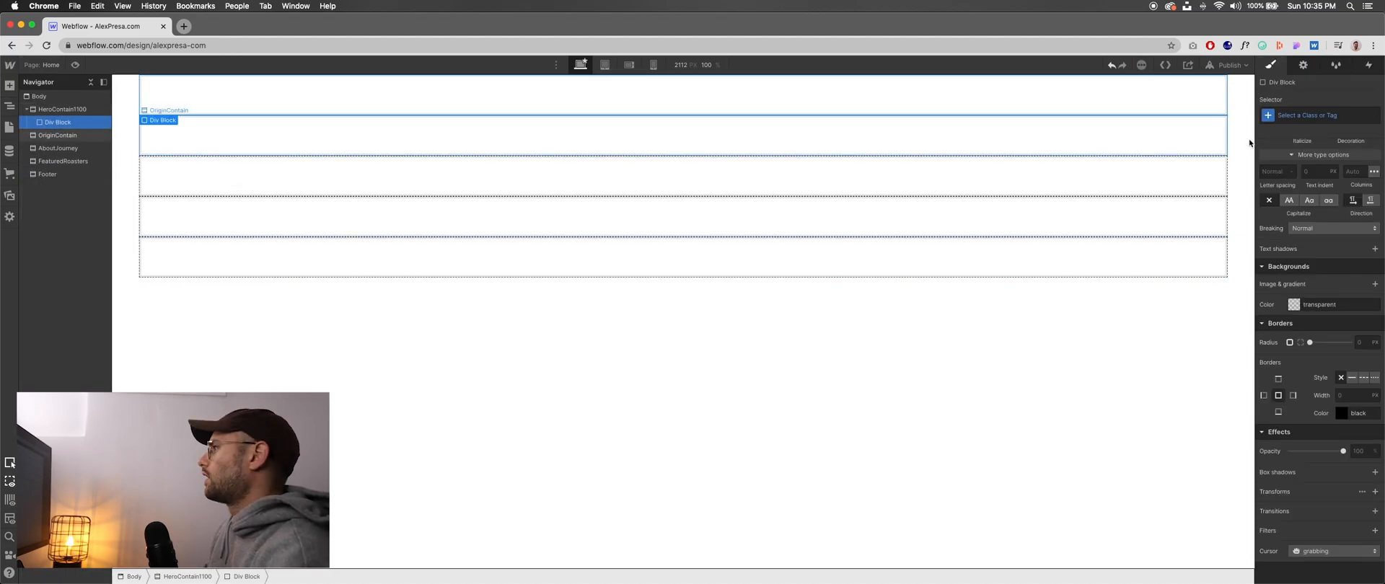
pyautogui.click(1319, 114)
pyautogui.write('MainContain')
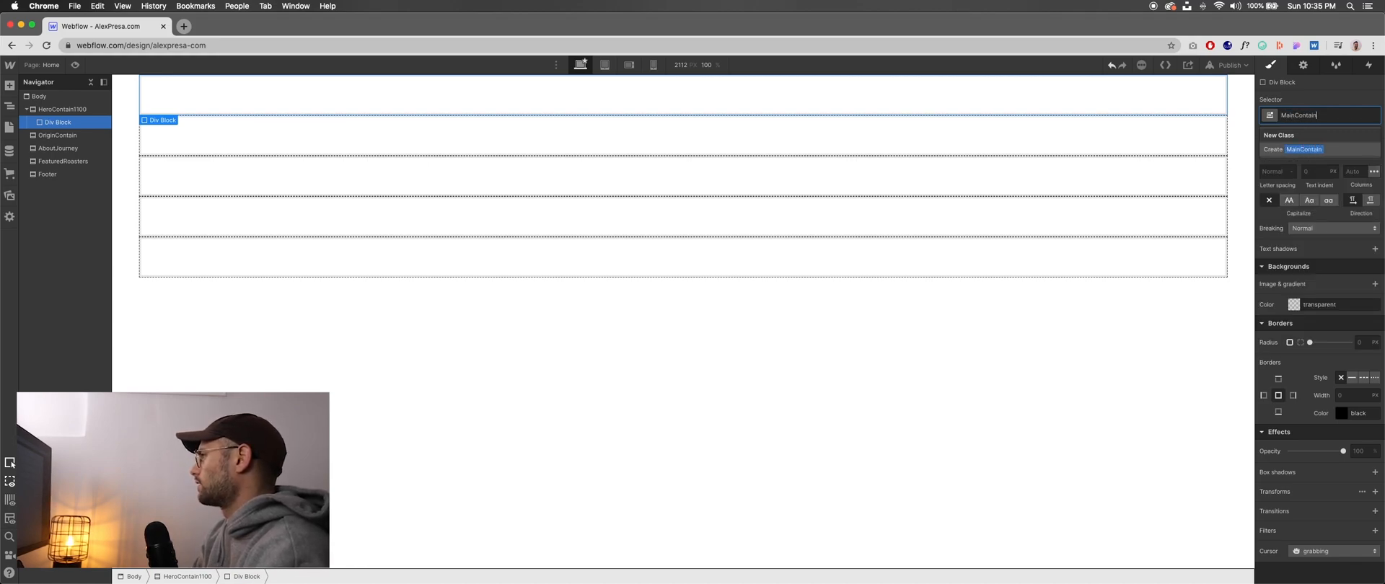
pyautogui.press('Return')
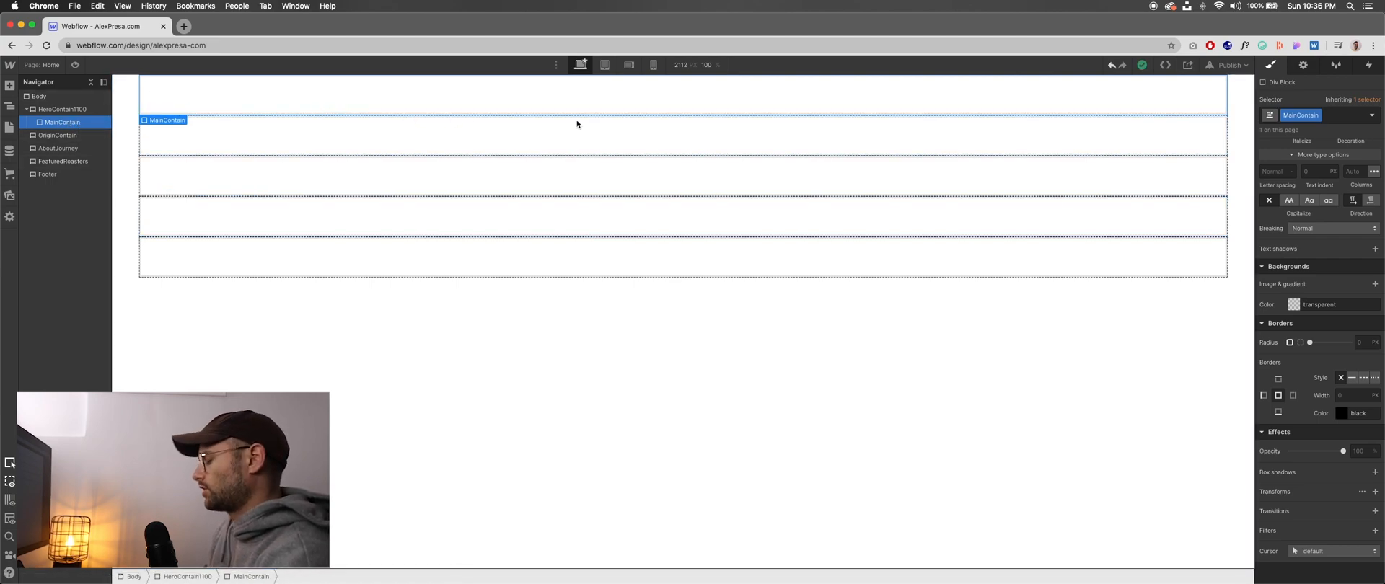
# - Set MainContain's maximum width to 1100 px and its display to block
pyautogui.scroll(3, 1310, 326)
pyautogui.scroll(5, 1310, 326)
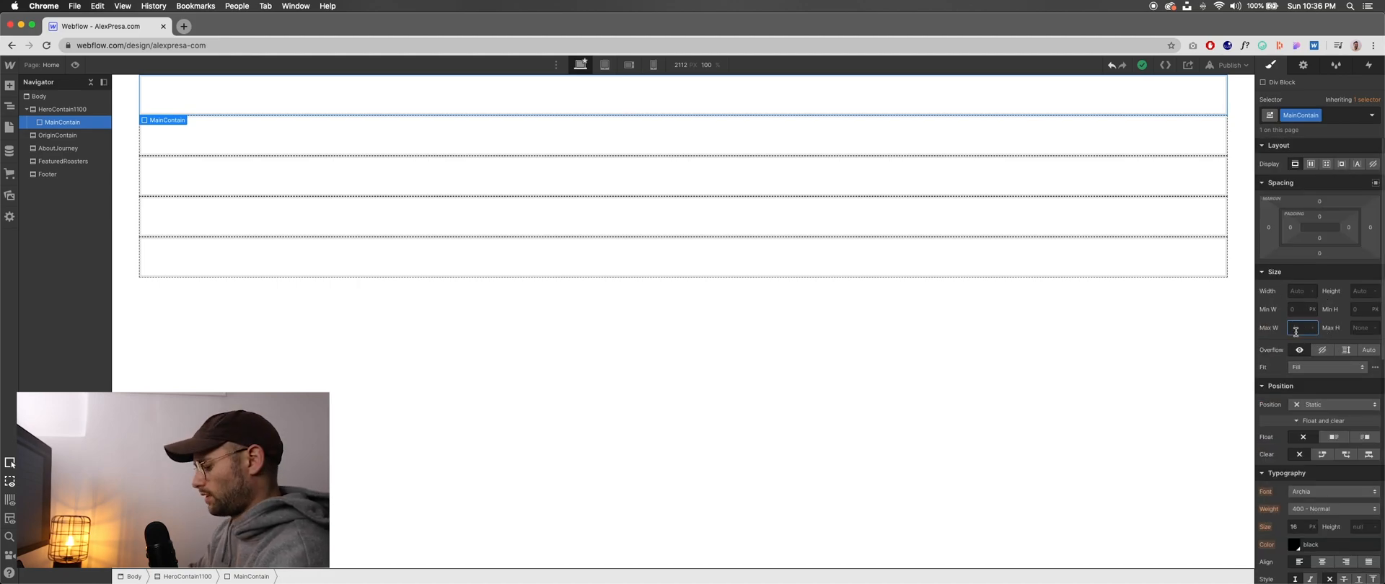
pyautogui.press('Tab')
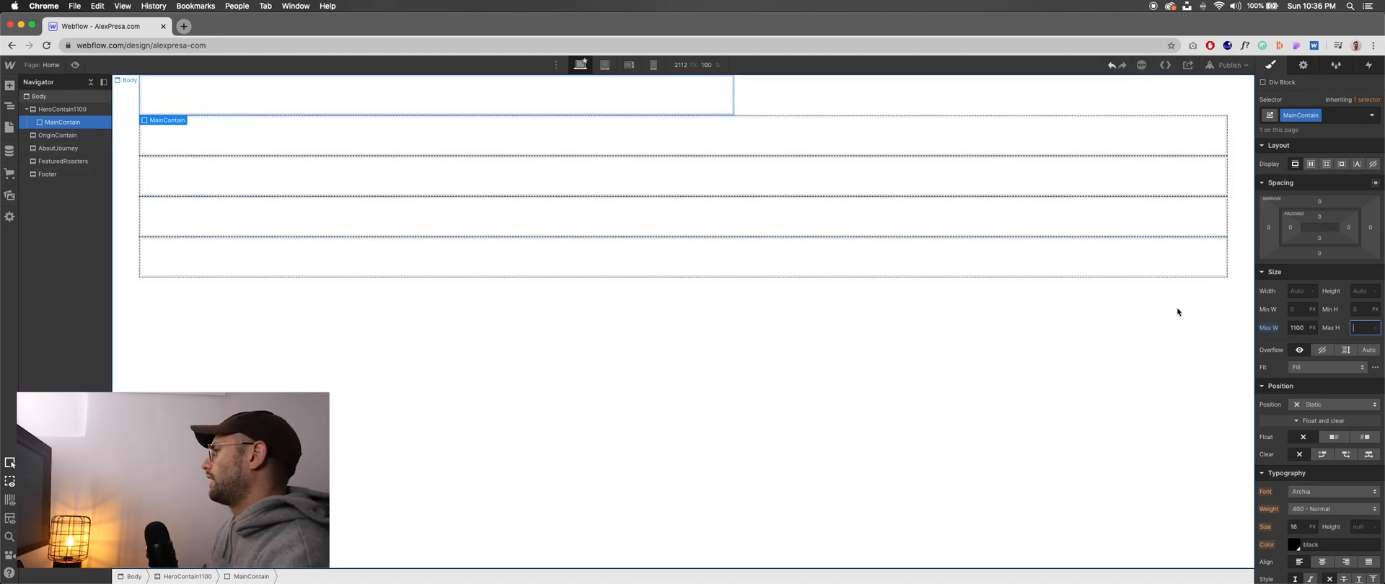
pyautogui.click(1309, 166)
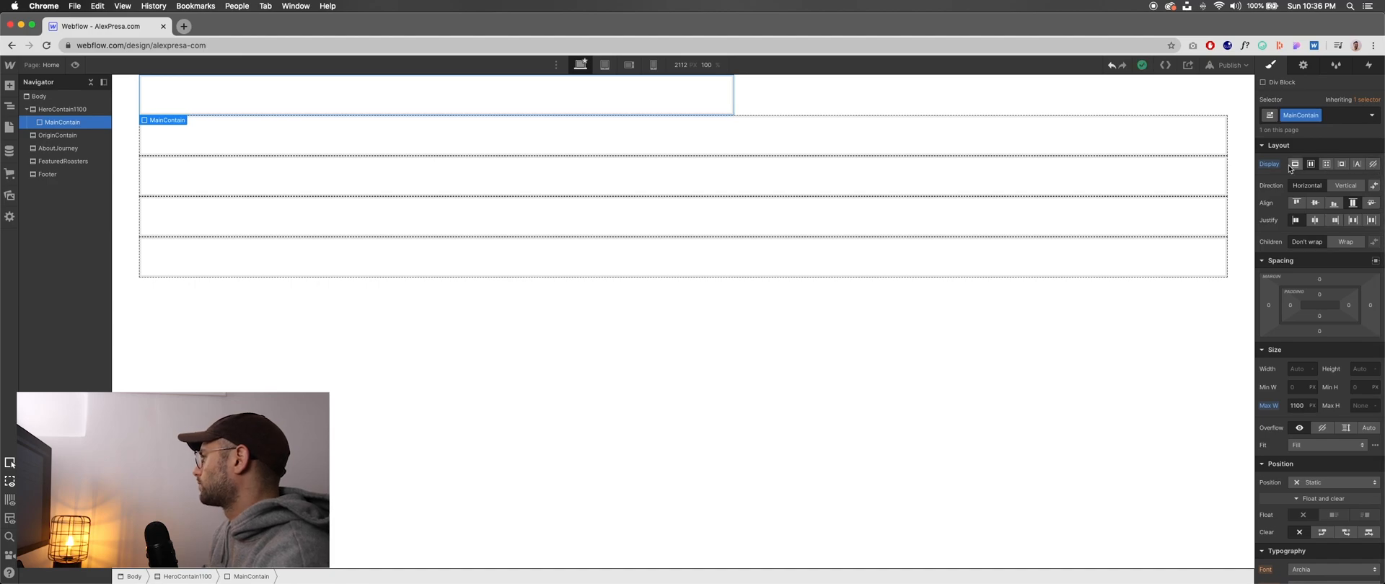
pyautogui.click(1295, 165)
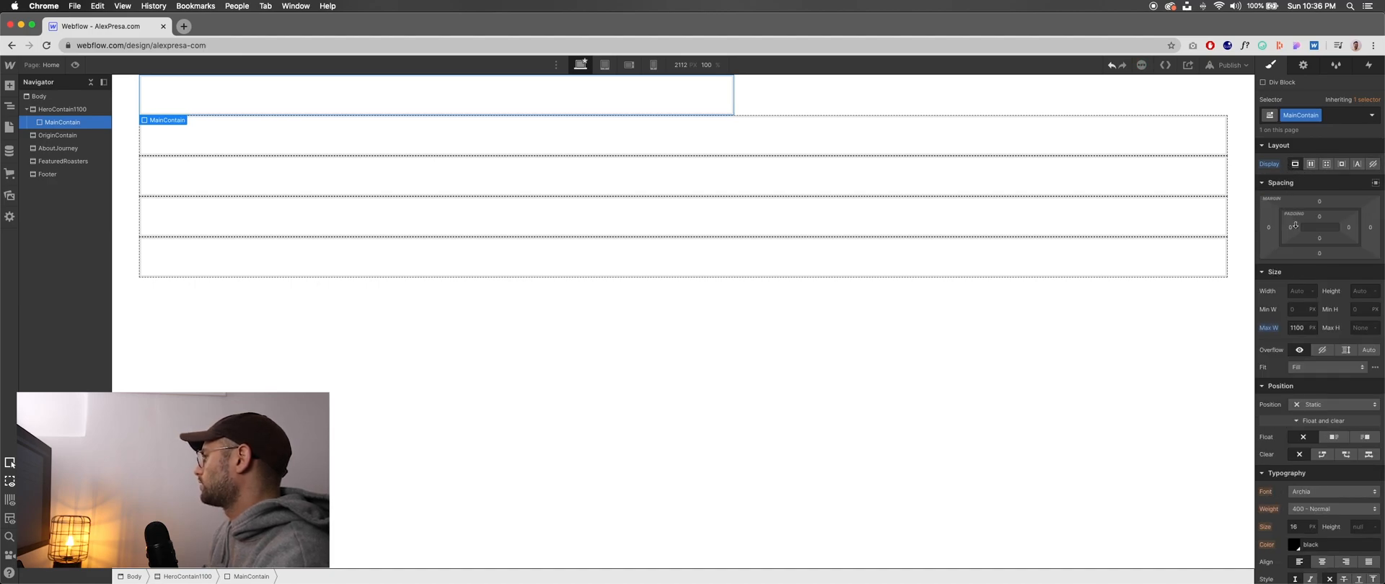
# - Try a flex layout with centred alignment and justification on HeroContain1100, and return the section to block display
pyautogui.click(185, 127)
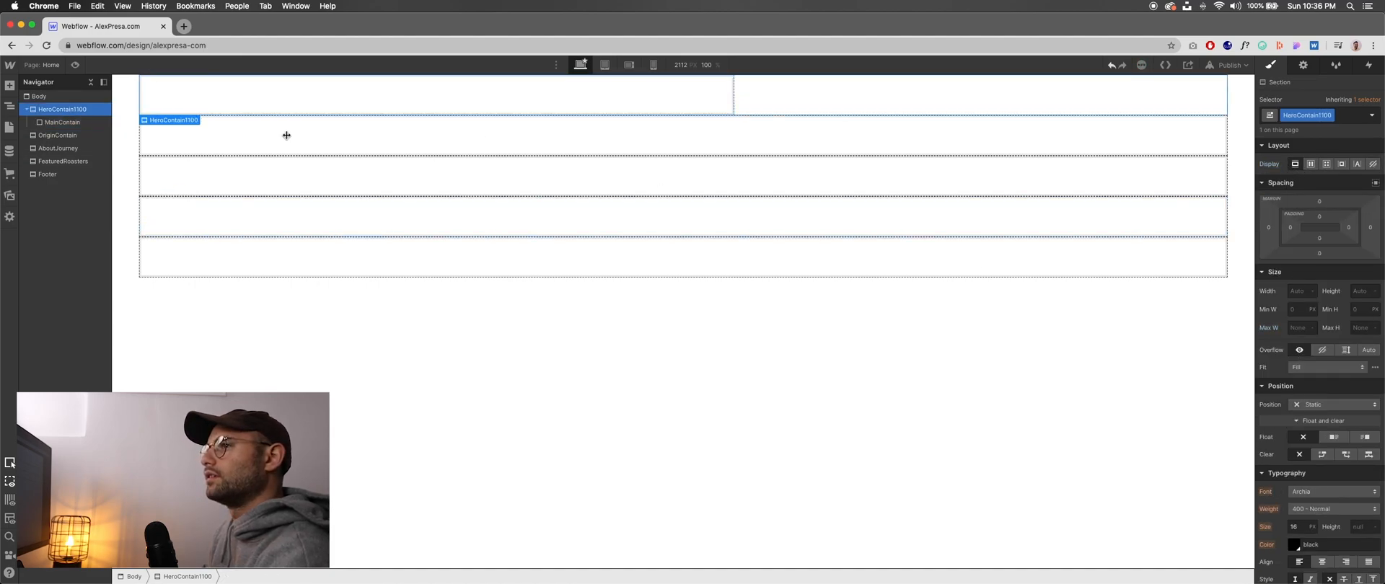
pyautogui.click(1307, 165)
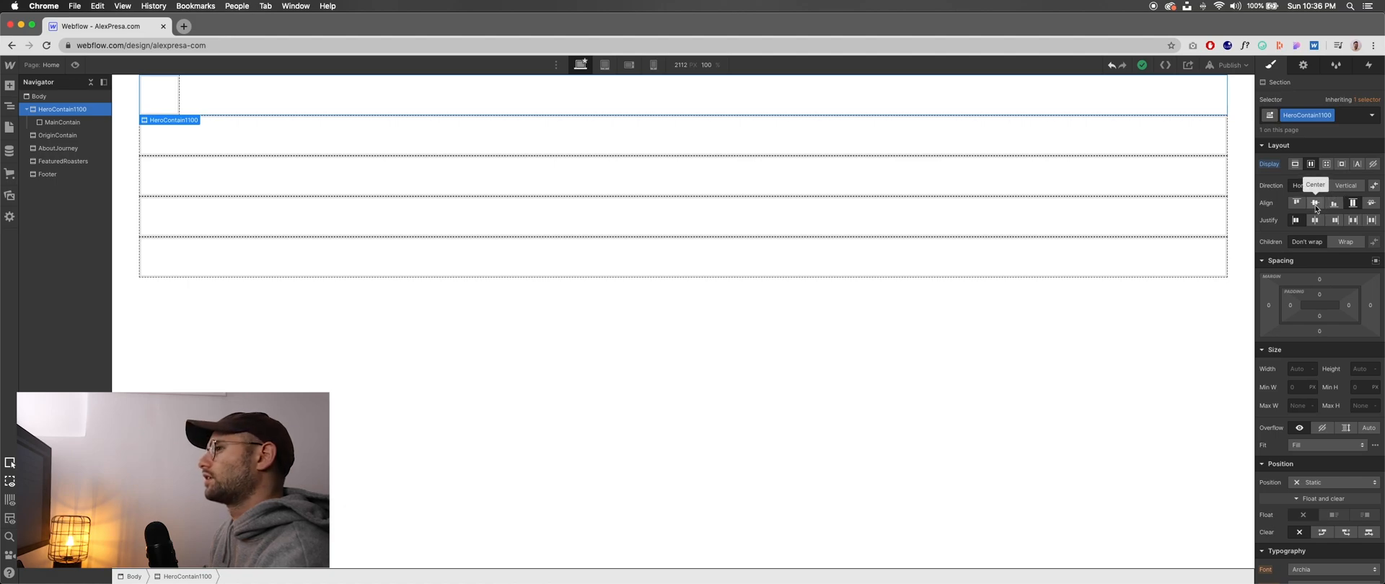
pyautogui.click(1315, 204)
pyautogui.click(1314, 221)
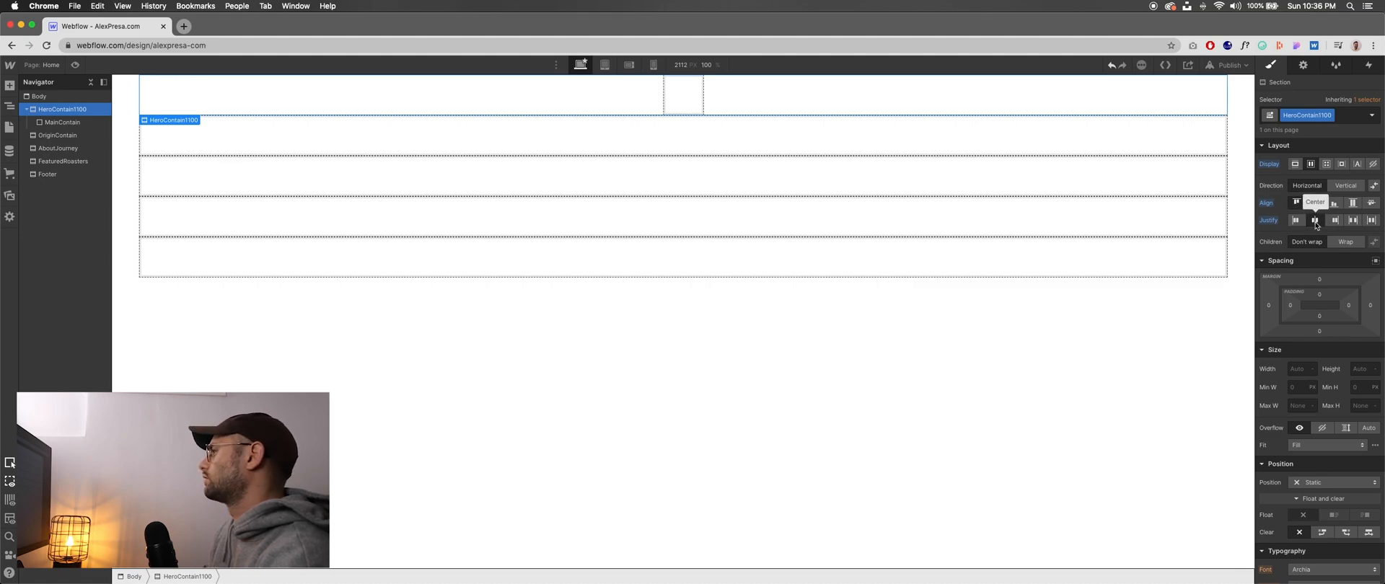
pyautogui.click(1300, 222)
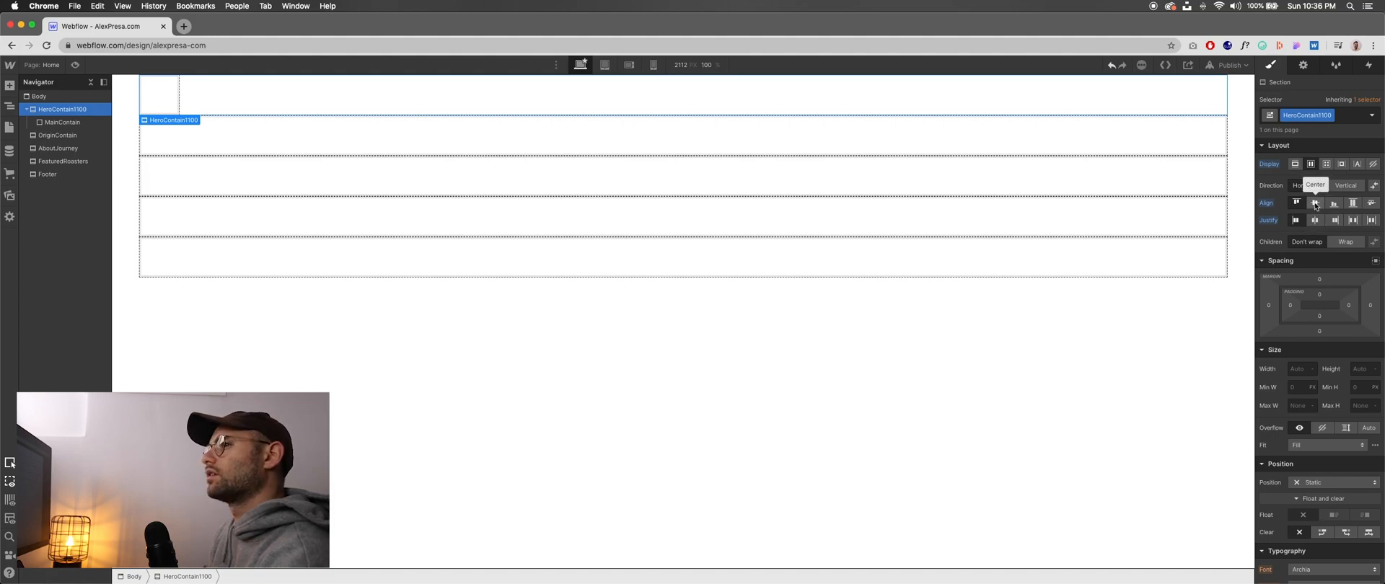
pyautogui.click(1315, 205)
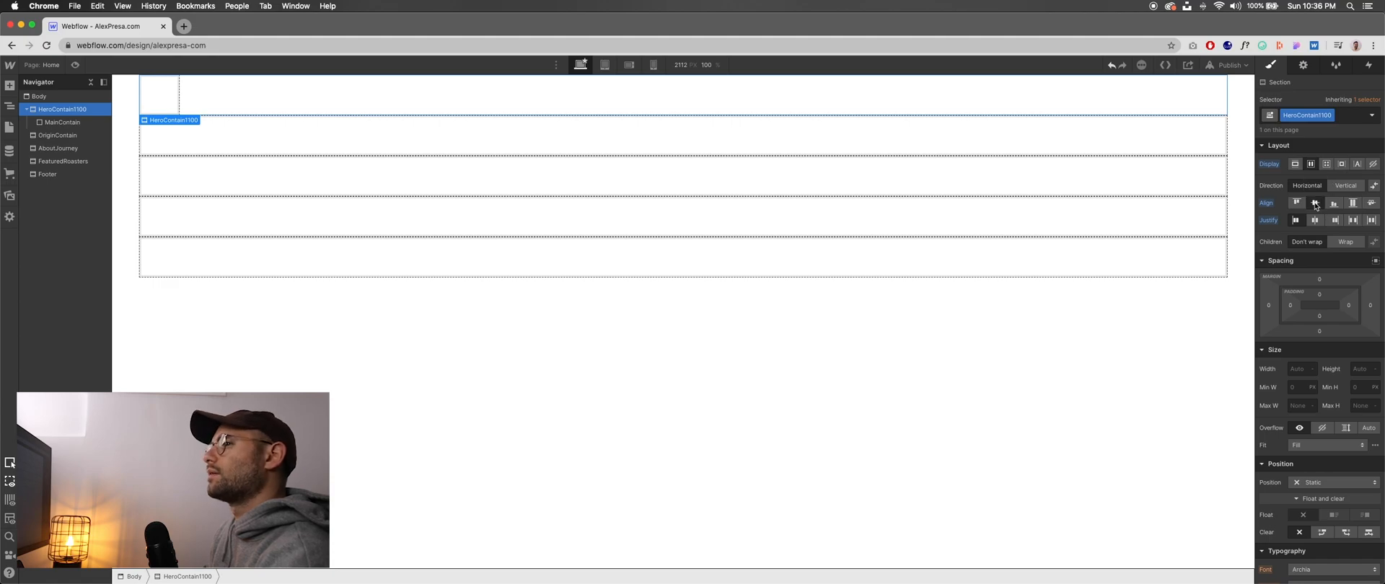
pyautogui.click(58, 123)
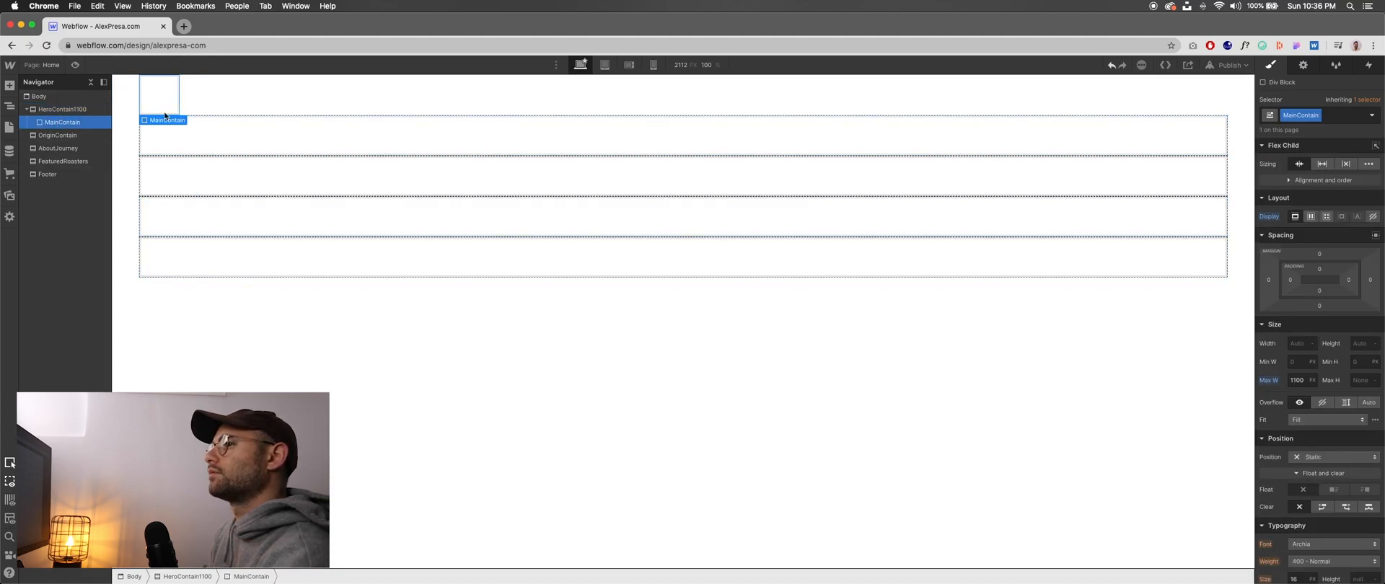
pyautogui.click(66, 109)
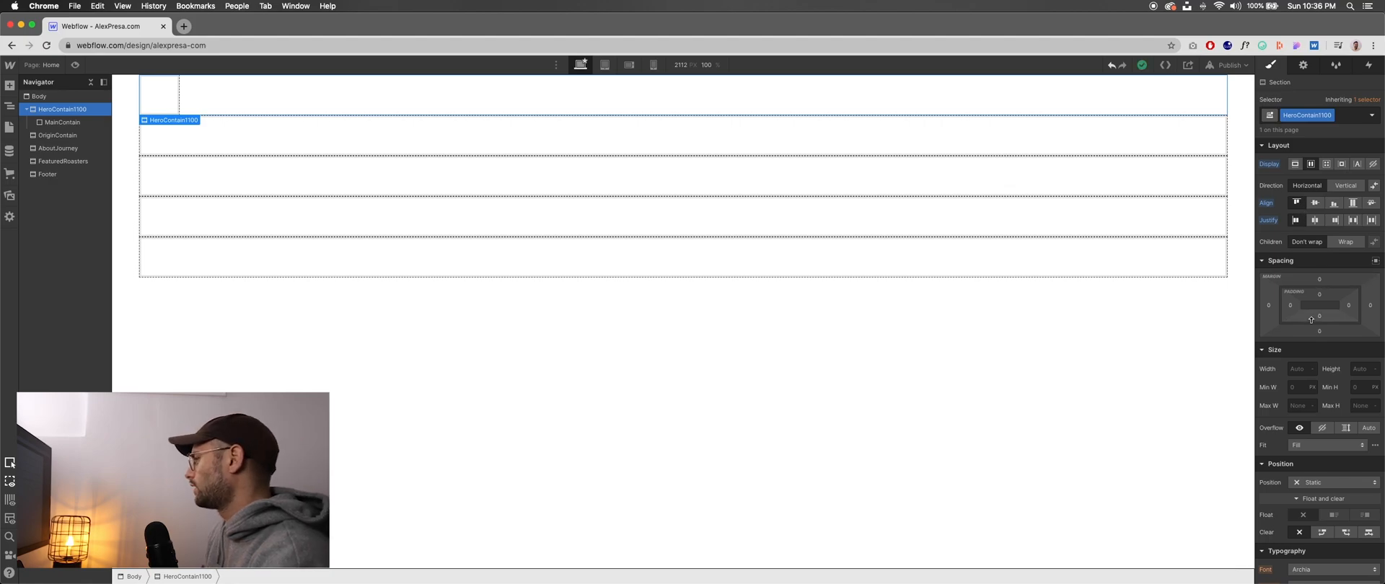
pyautogui.scroll(-1, 1309, 224)
pyautogui.scroll(1, 1309, 219)
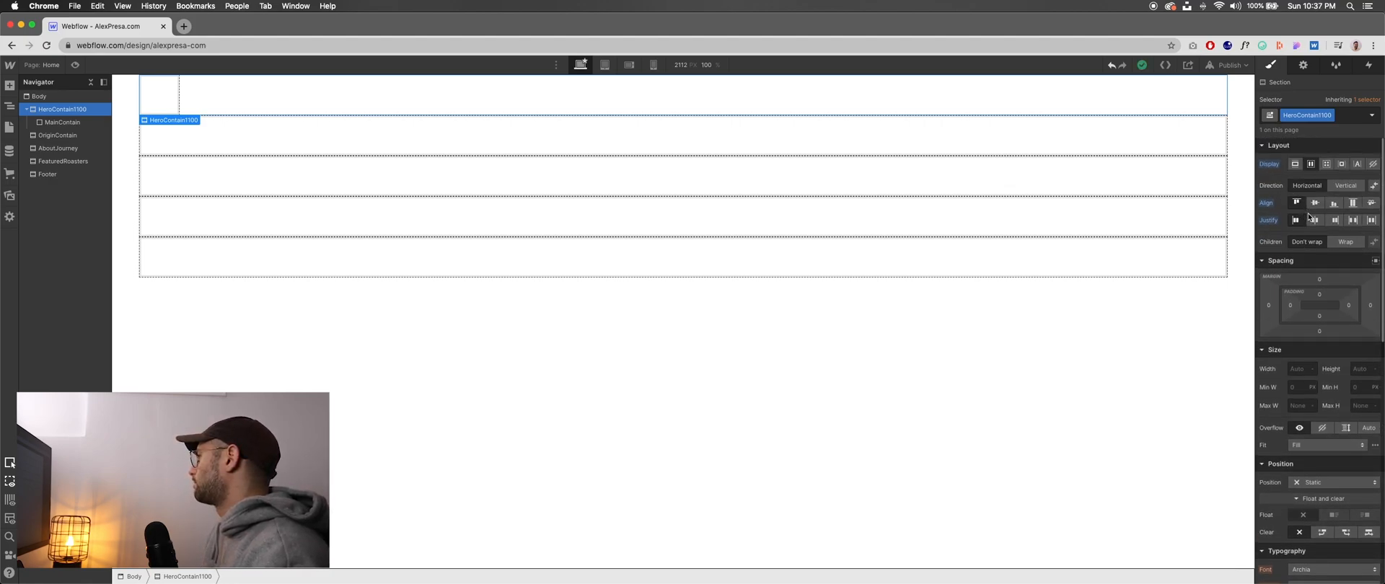
pyautogui.click(1295, 165)
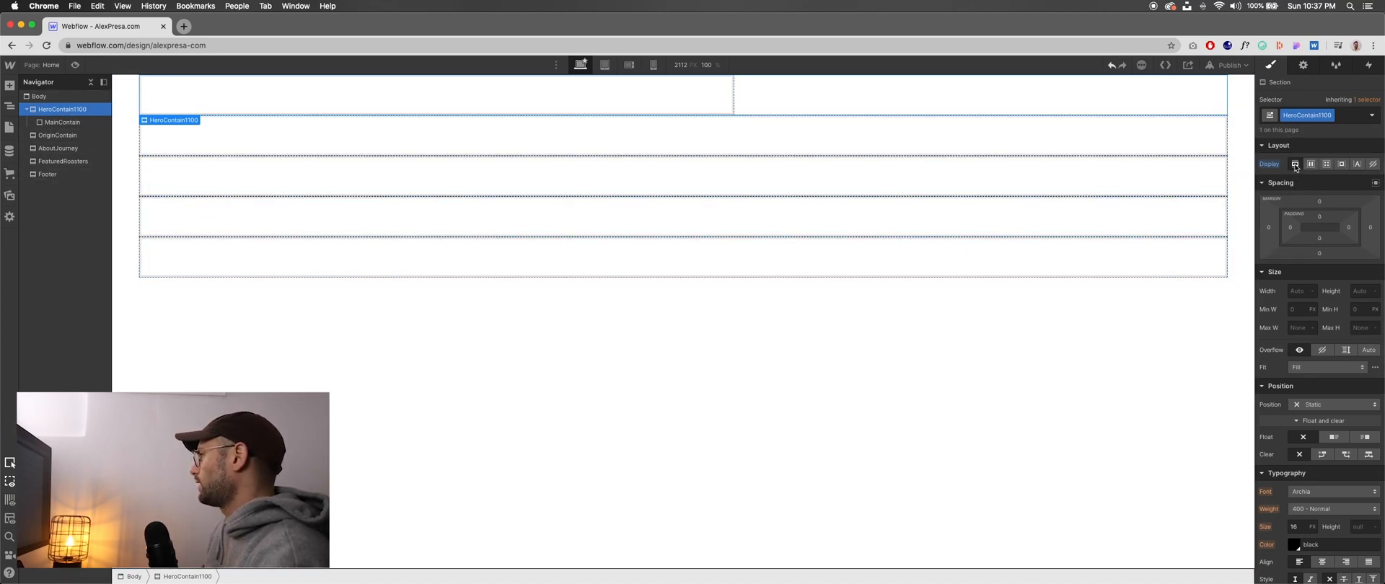
# - Set HeroContain1100 to a horizontal flex layout whose children don't wrap
pyautogui.click(56, 124)
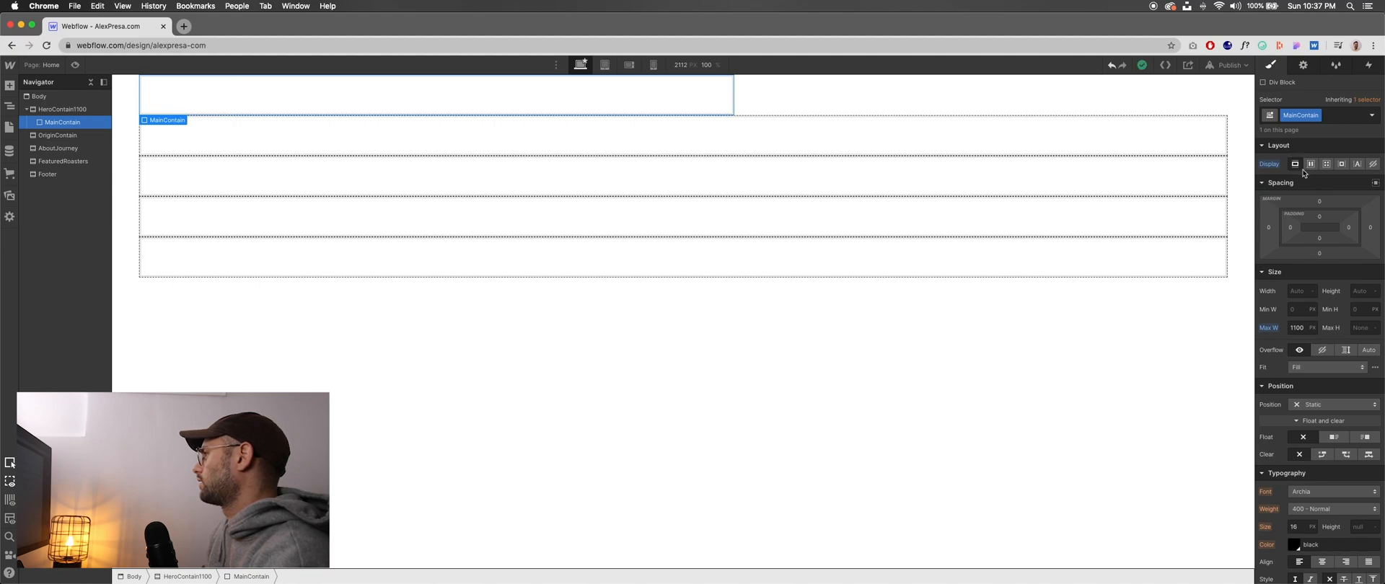
pyautogui.click(68, 111)
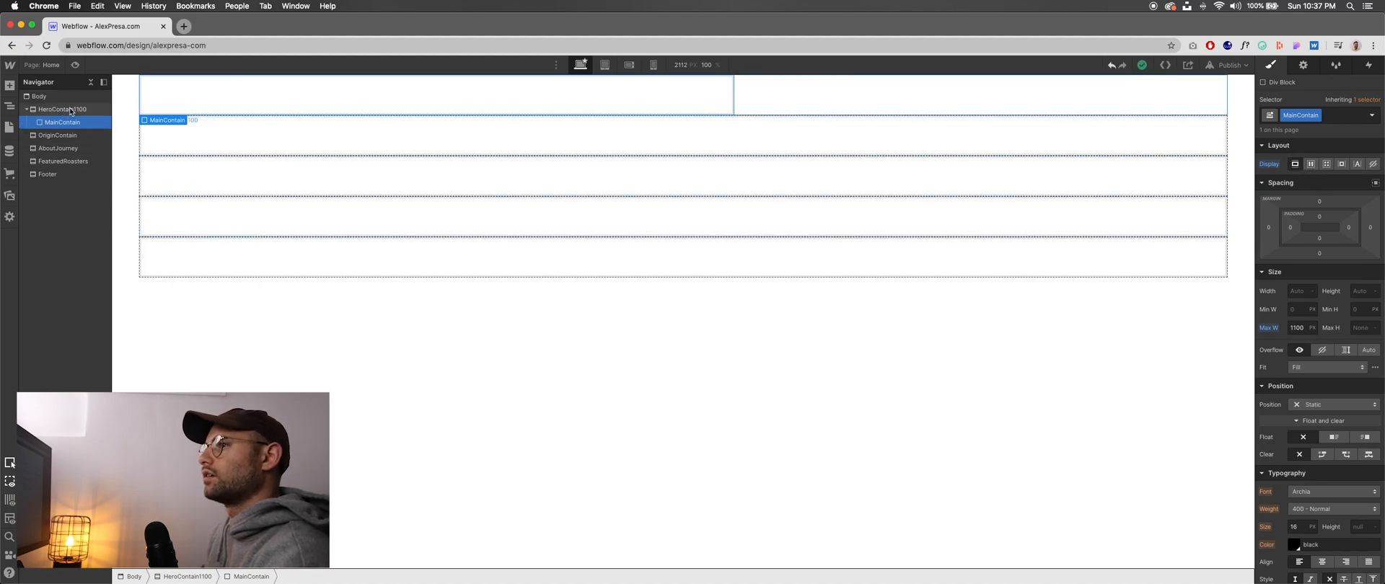
pyautogui.click(1311, 165)
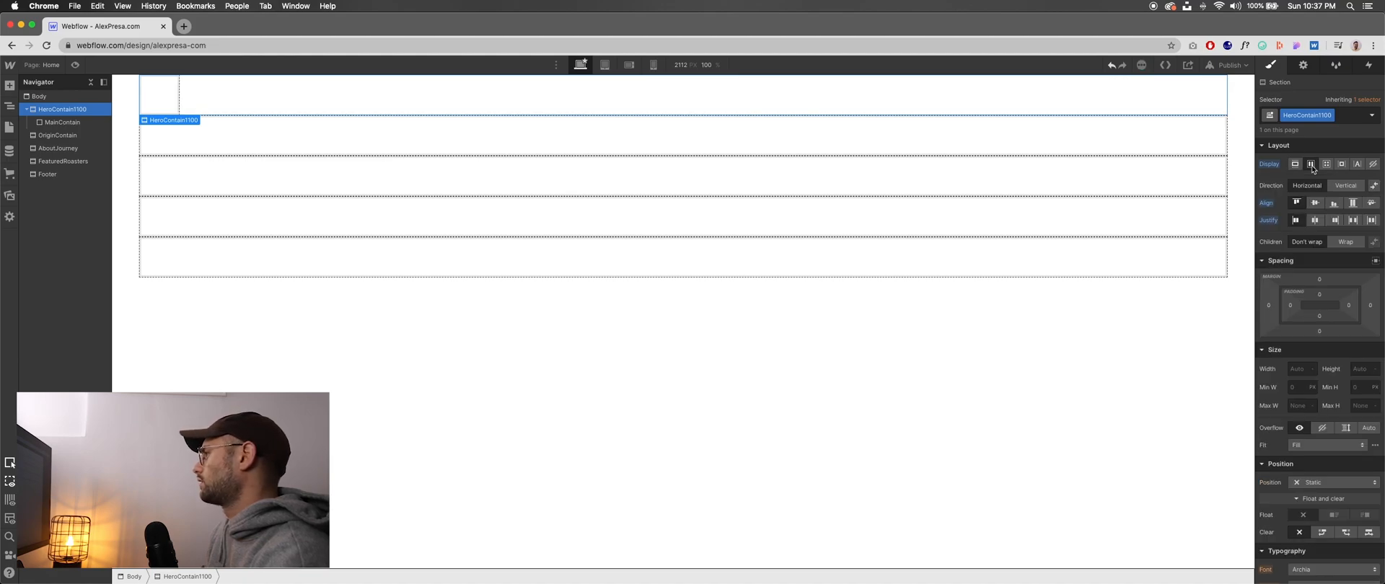
pyautogui.click(1346, 186)
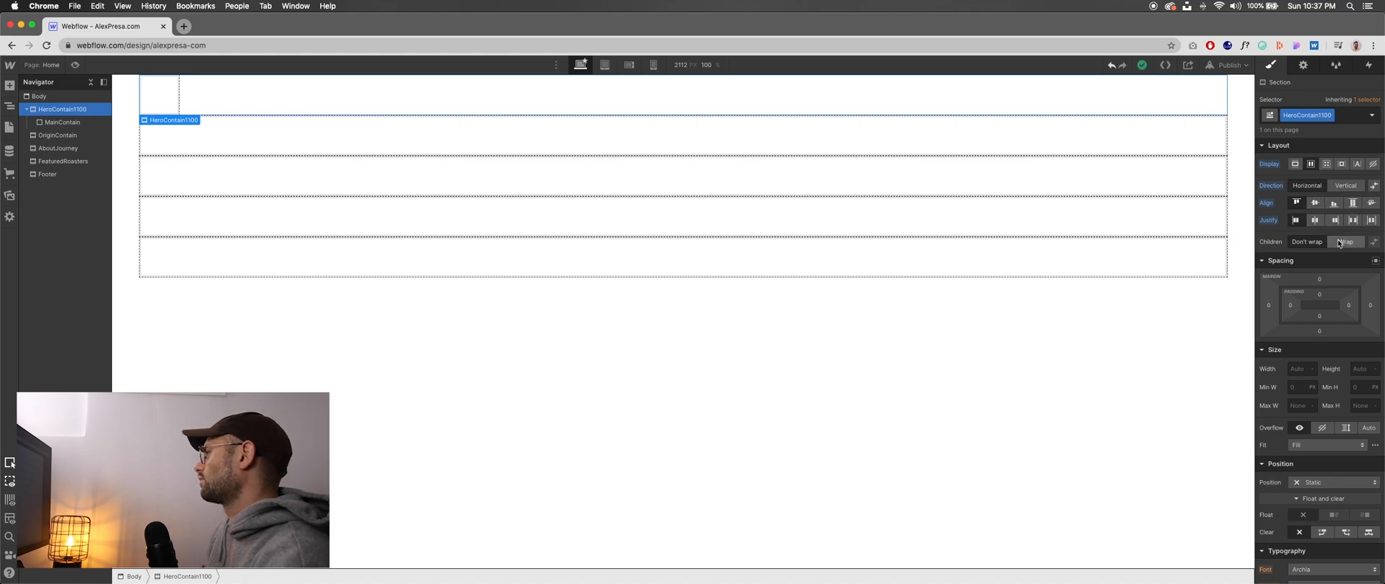
pyautogui.click(1338, 243)
pyautogui.click(1299, 247)
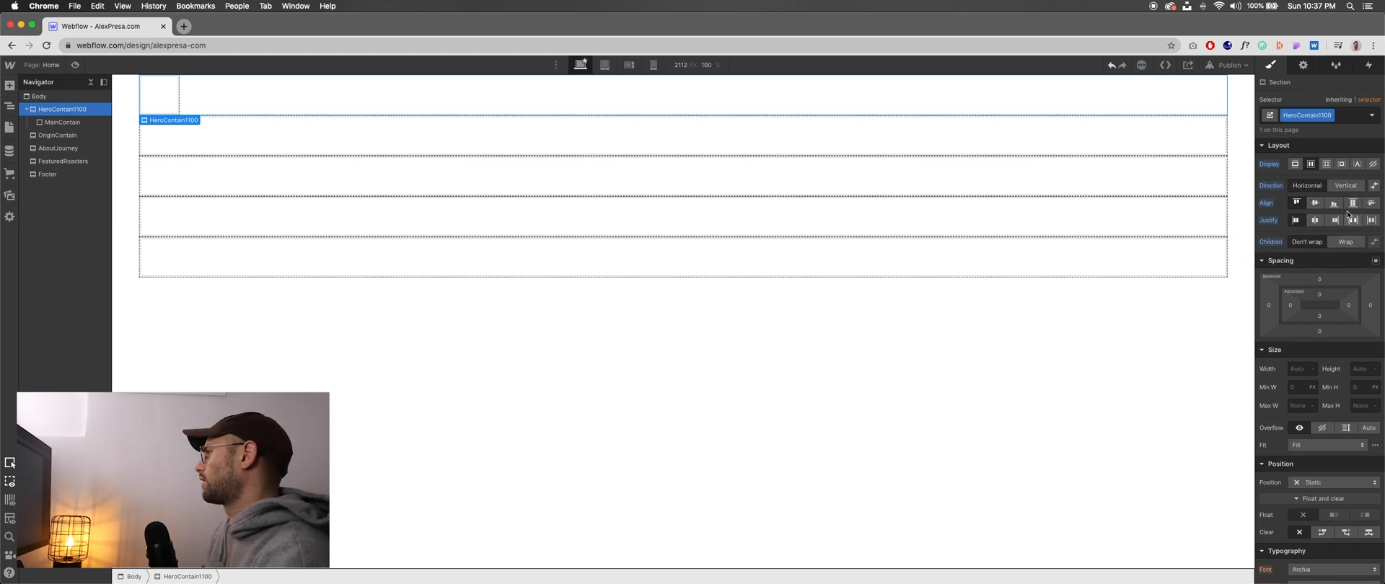
# - Limit HeroContain1100 to a maximum width of 1100 px and justify its content to the centre
pyautogui.scroll(-2, 1299, 276)
pyautogui.scroll(-2, 1298, 276)
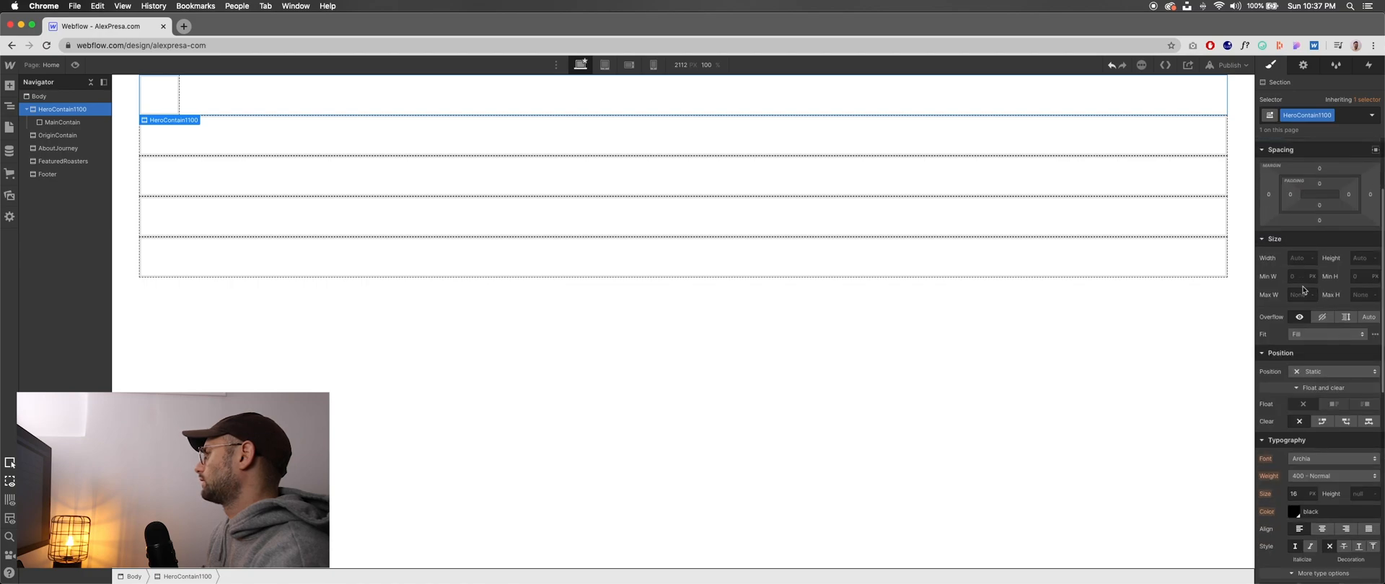
pyautogui.click(1303, 313)
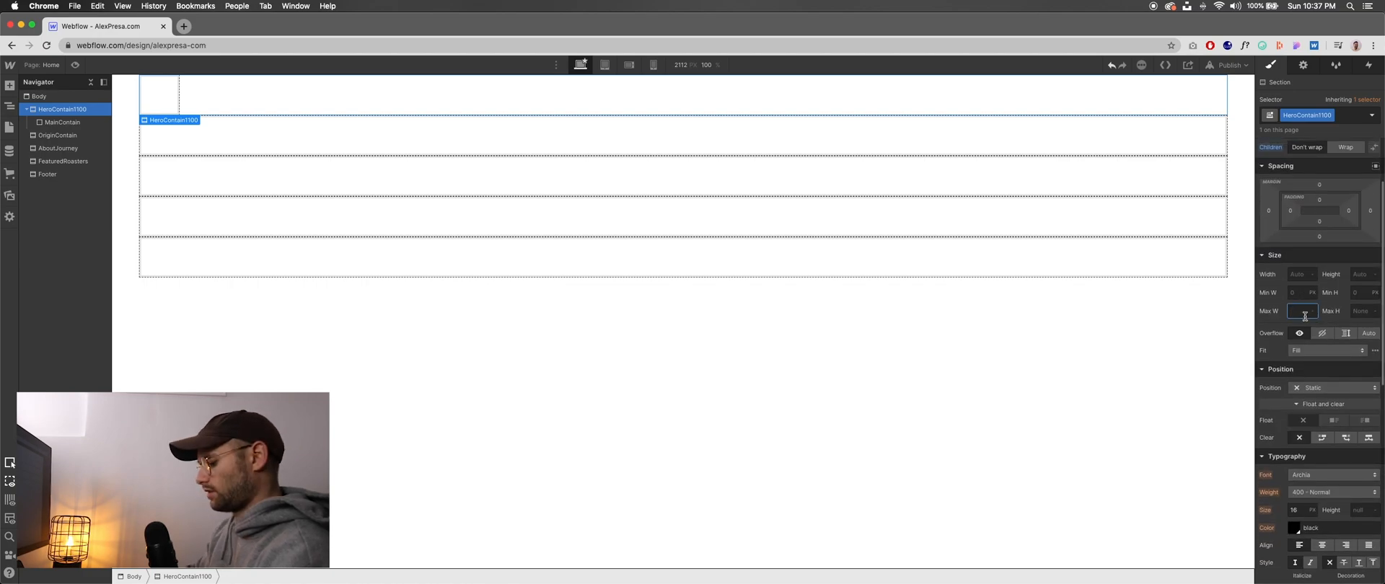
pyautogui.write('1100')
pyautogui.press('Tab')
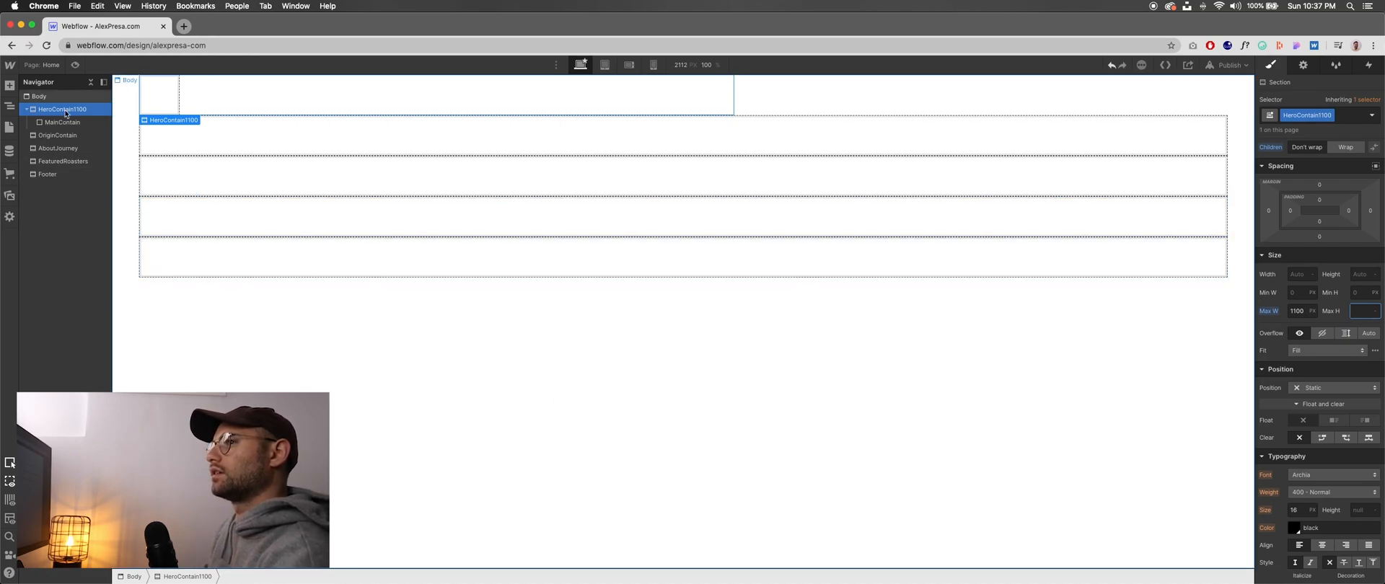
pyautogui.scroll(3, 1320, 217)
pyautogui.click(1316, 221)
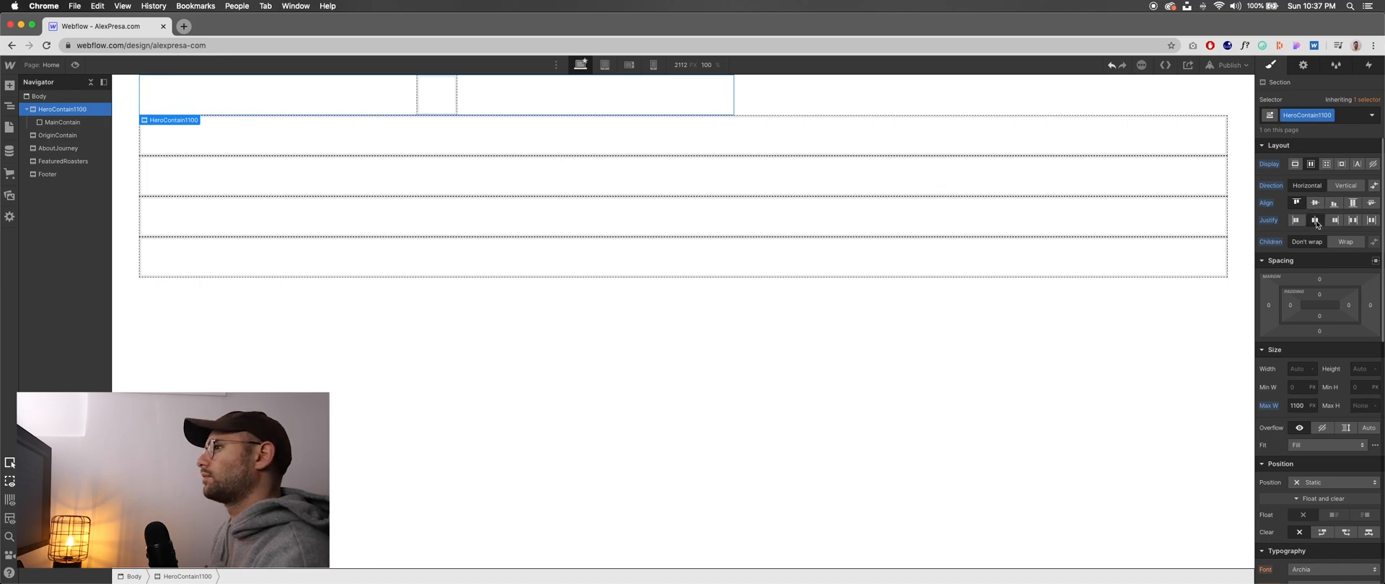
# - Justify HeroContain1100's content to the start and centre the section with automatic side margins
pyautogui.click(1315, 221)
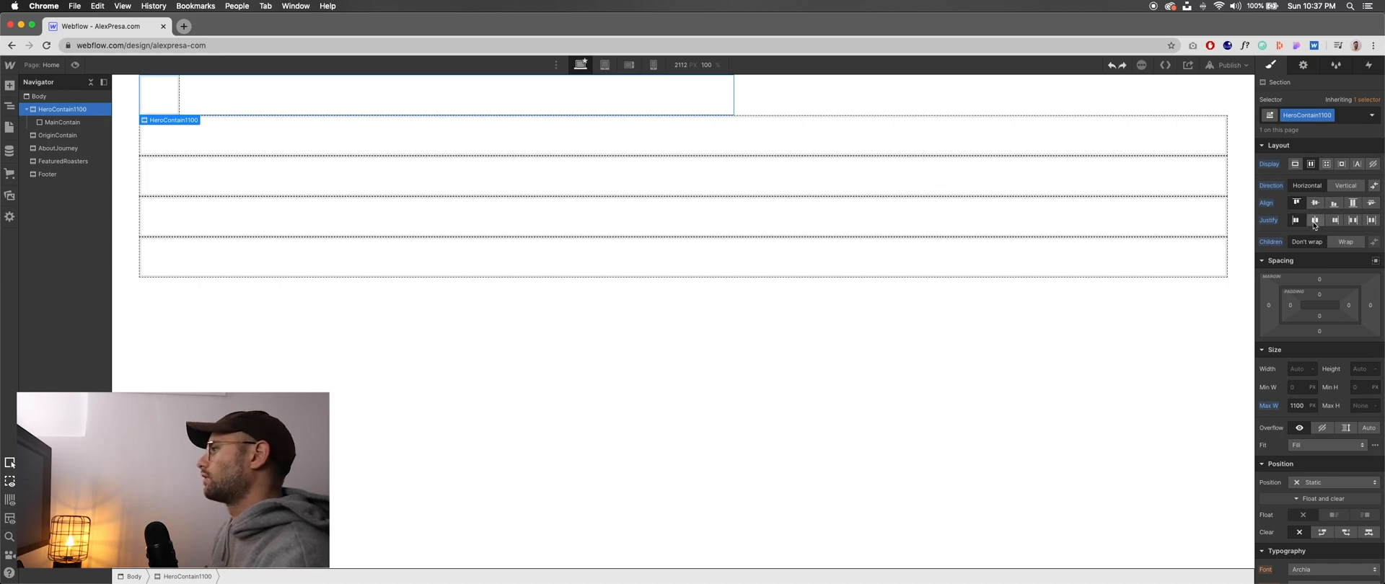
pyautogui.click(1374, 264)
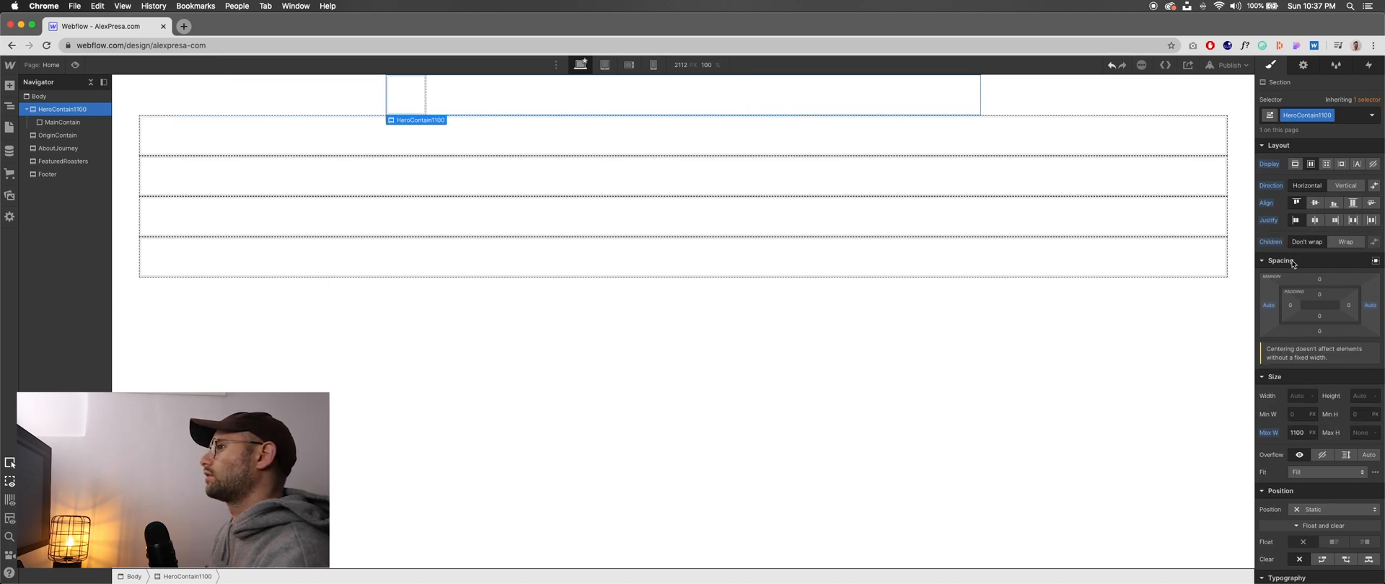
pyautogui.click(68, 122)
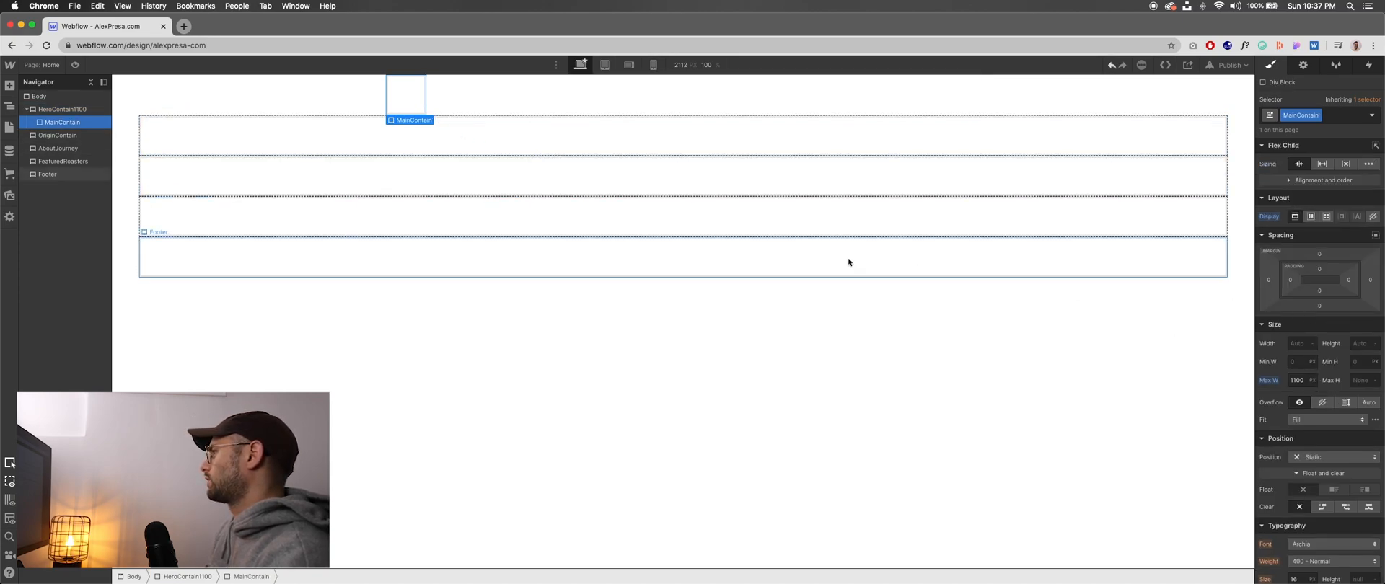
pyautogui.click(493, 100)
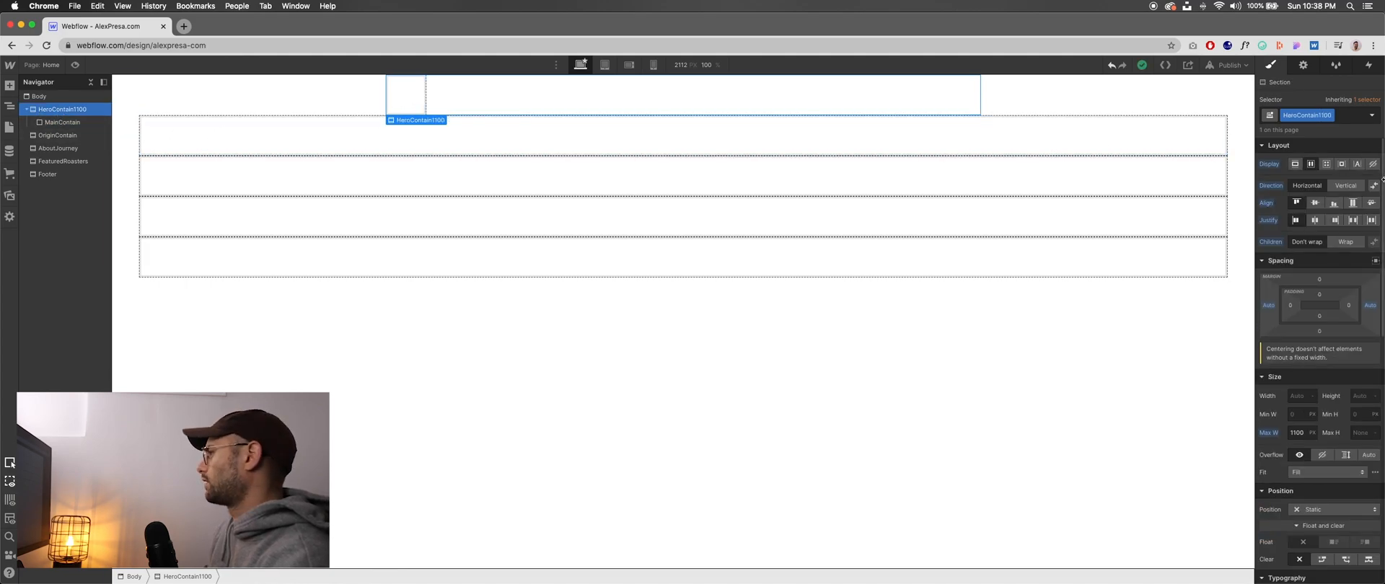
# - Reset HeroContain1100's maximum width to its initial value
pyautogui.click(1297, 433)
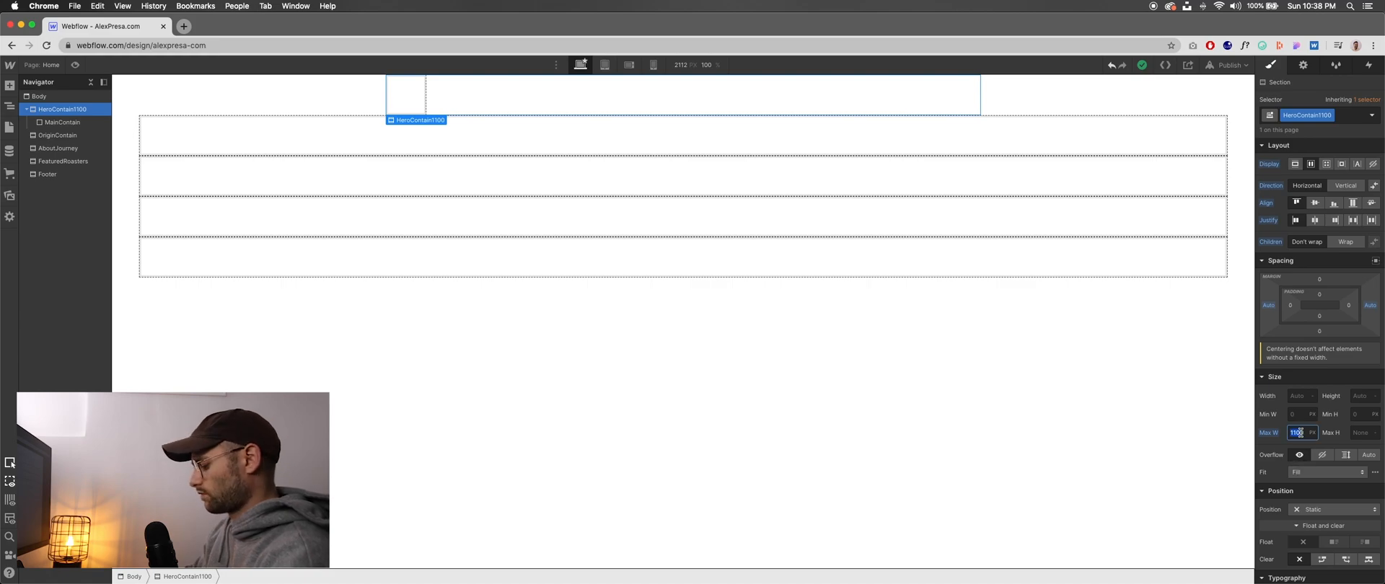
pyautogui.click(1272, 436)
pyautogui.click(1272, 435)
pyautogui.click(1273, 436)
pyautogui.click(1272, 440)
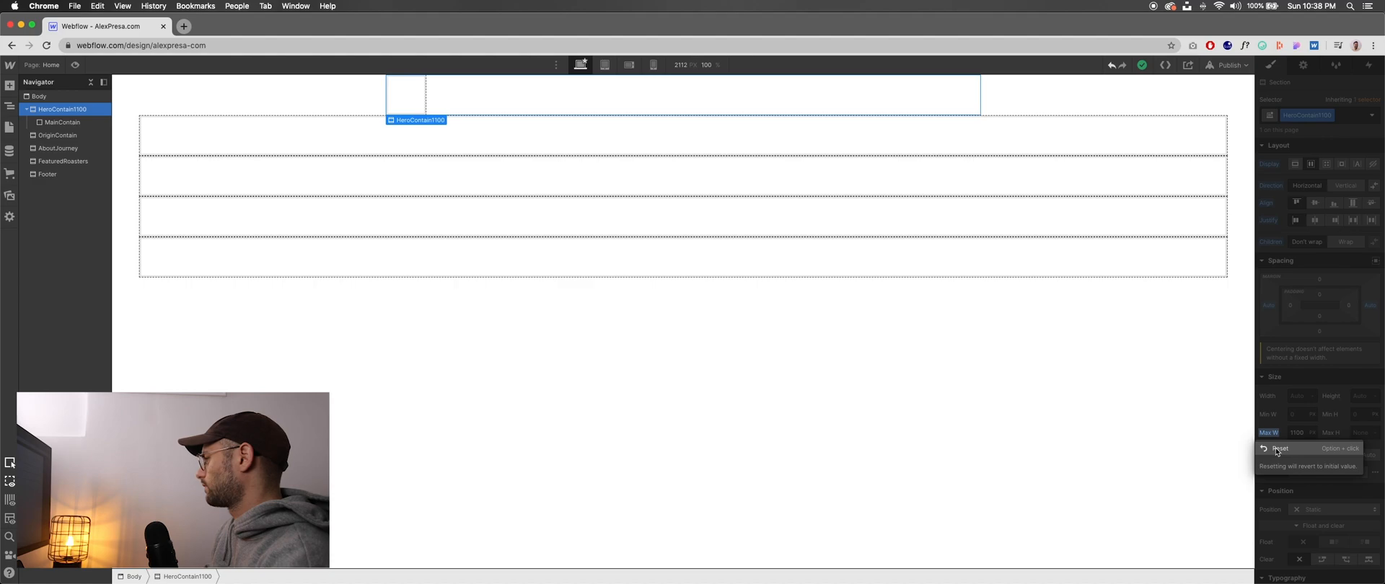
pyautogui.click(1276, 455)
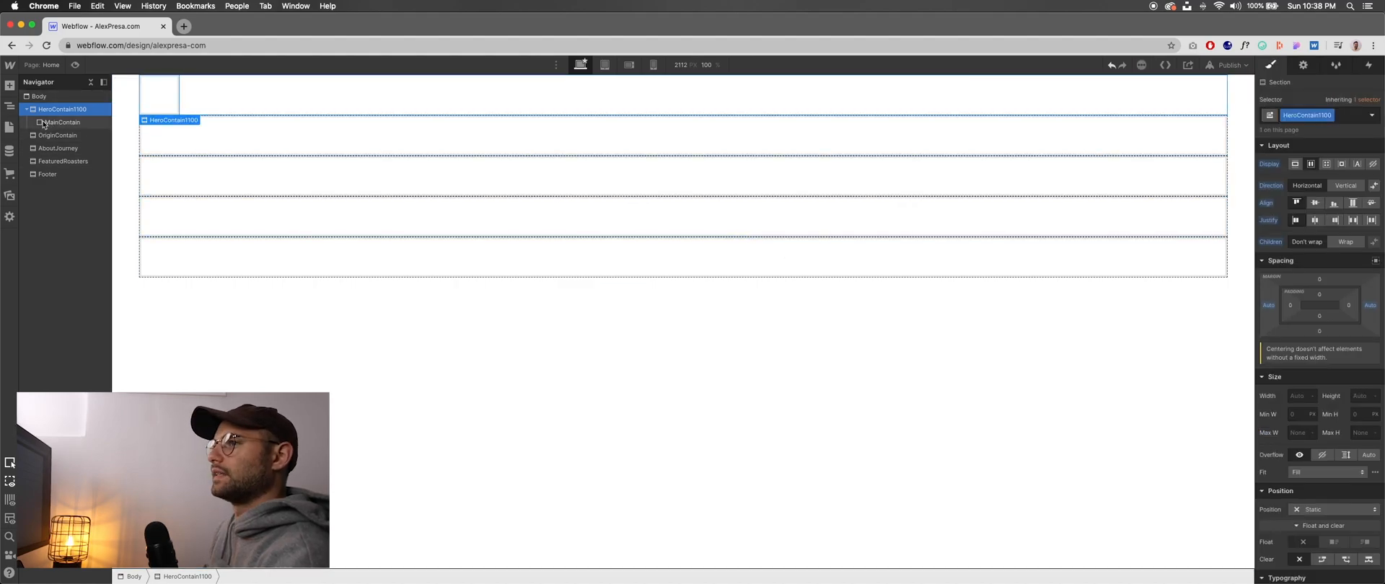
# - Copy the hero's MainContain block into OriginContain, AboutJourney, FeaturedRoasters and Footer, and expand those sections in the element tree
pyautogui.click(67, 124)
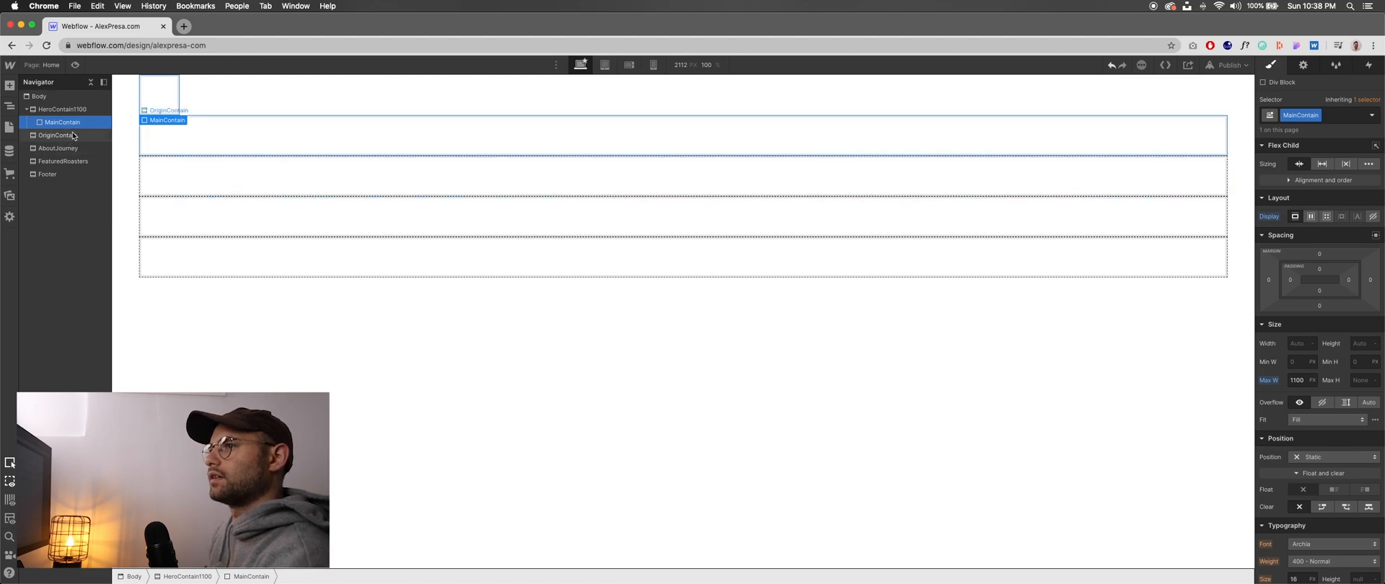
pyautogui.click(72, 136)
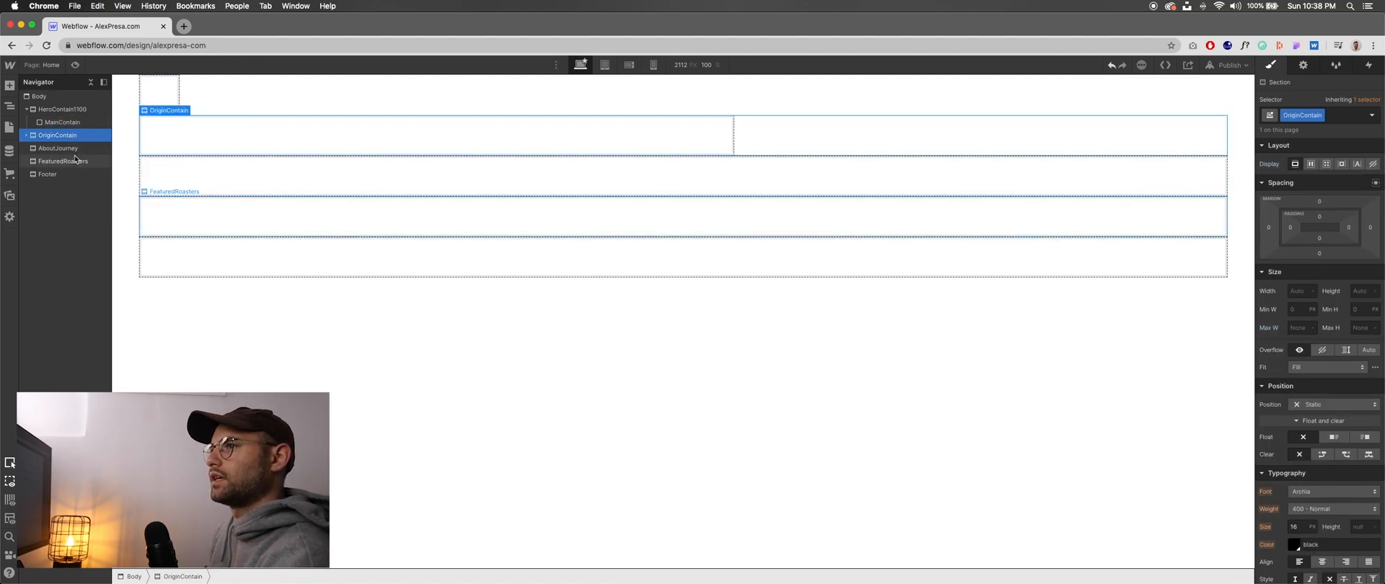
pyautogui.click(52, 153)
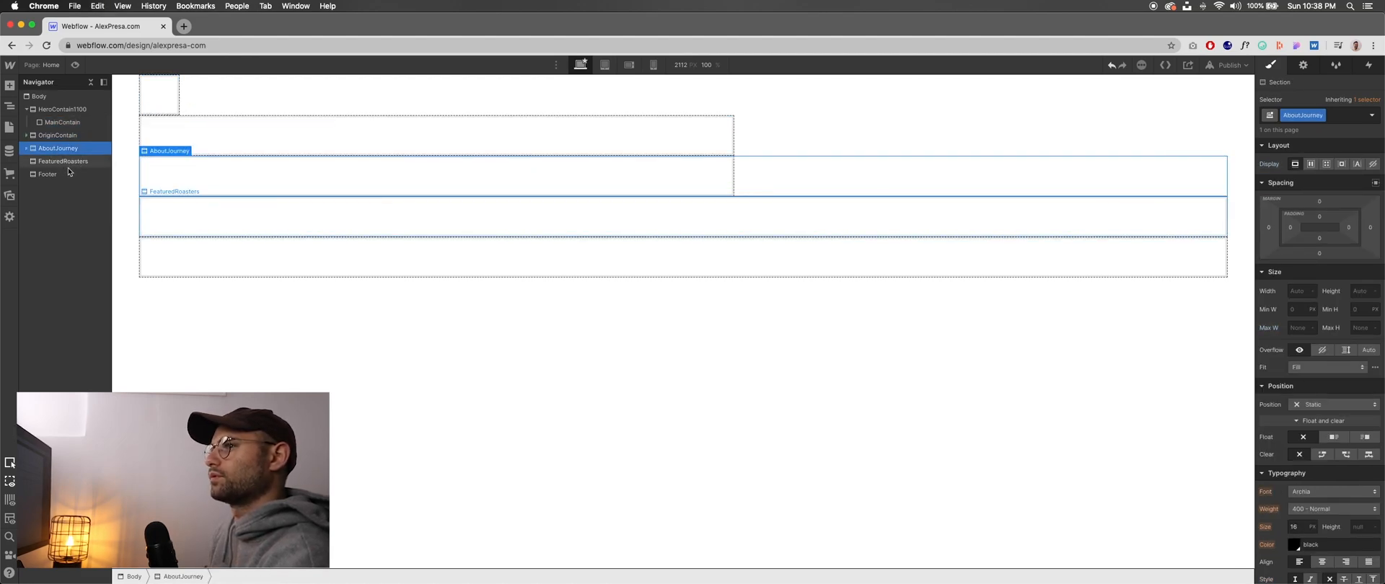
pyautogui.click(67, 162)
pyautogui.click(54, 175)
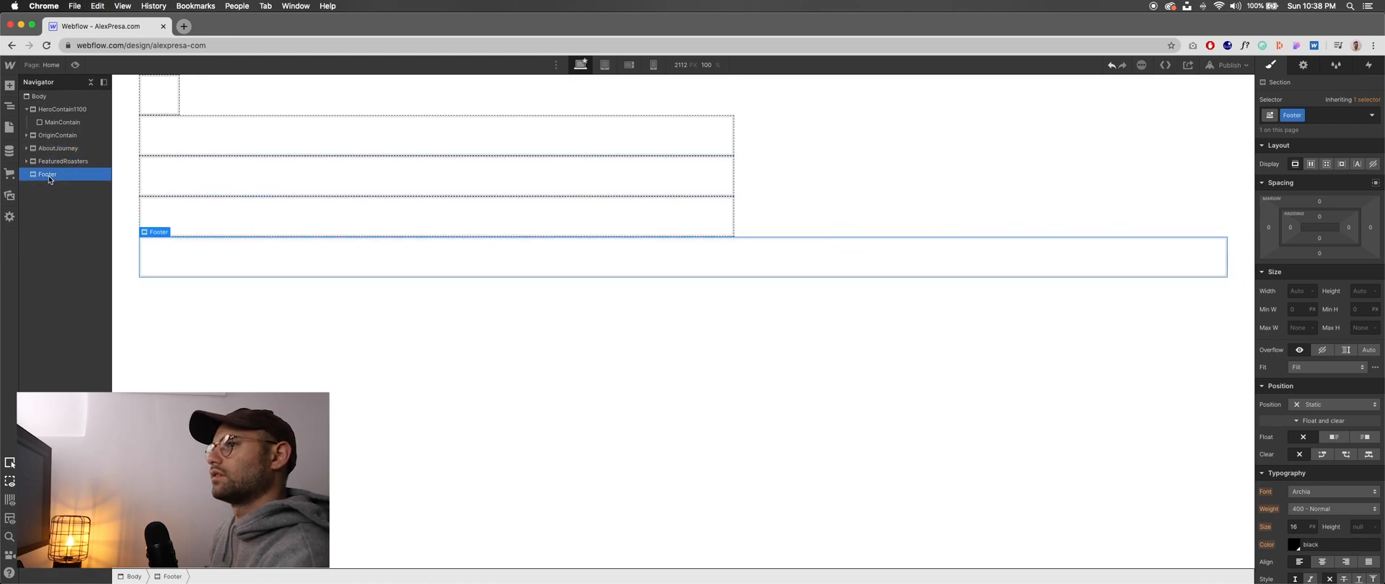
pyautogui.click(26, 175)
pyautogui.click(26, 162)
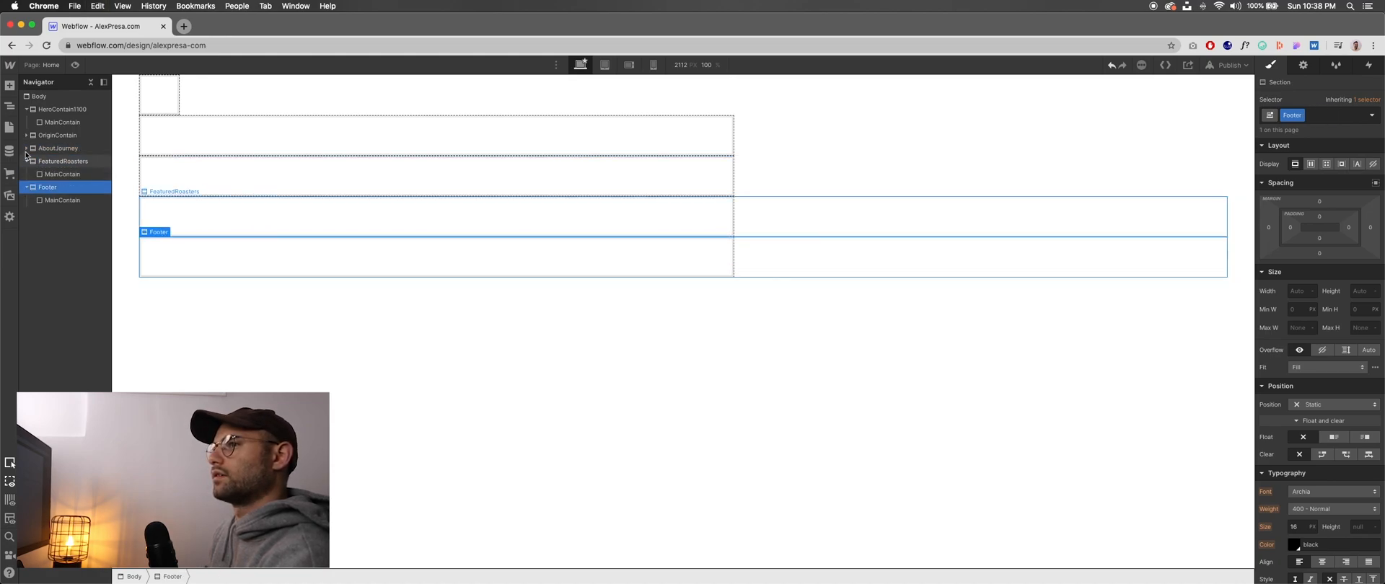
pyautogui.click(28, 149)
pyautogui.click(27, 136)
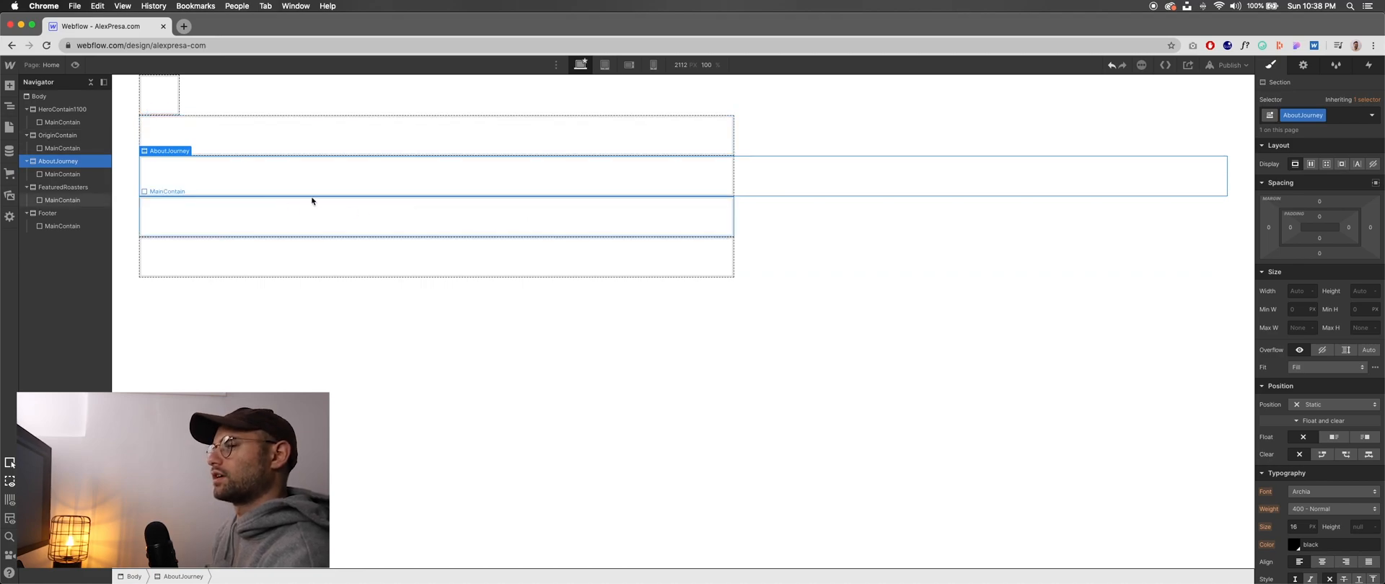
# - Set OriginContain's side margins to auto, try a flex display on the section and undo that display change
pyautogui.click(58, 136)
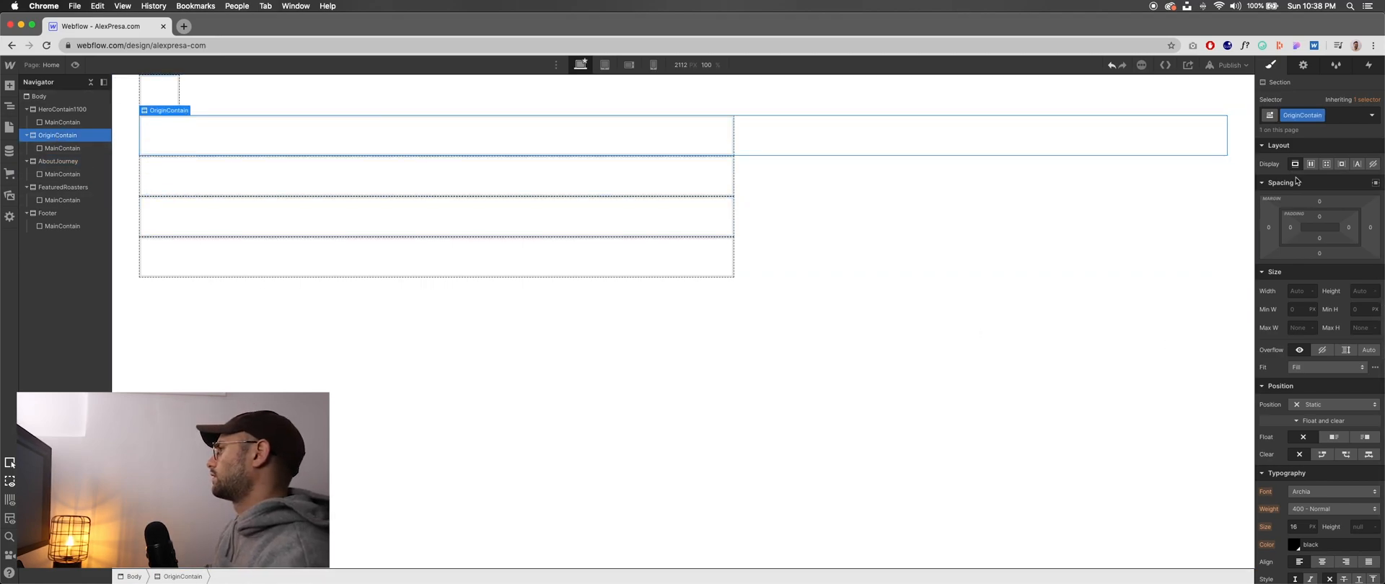
pyautogui.click(1375, 184)
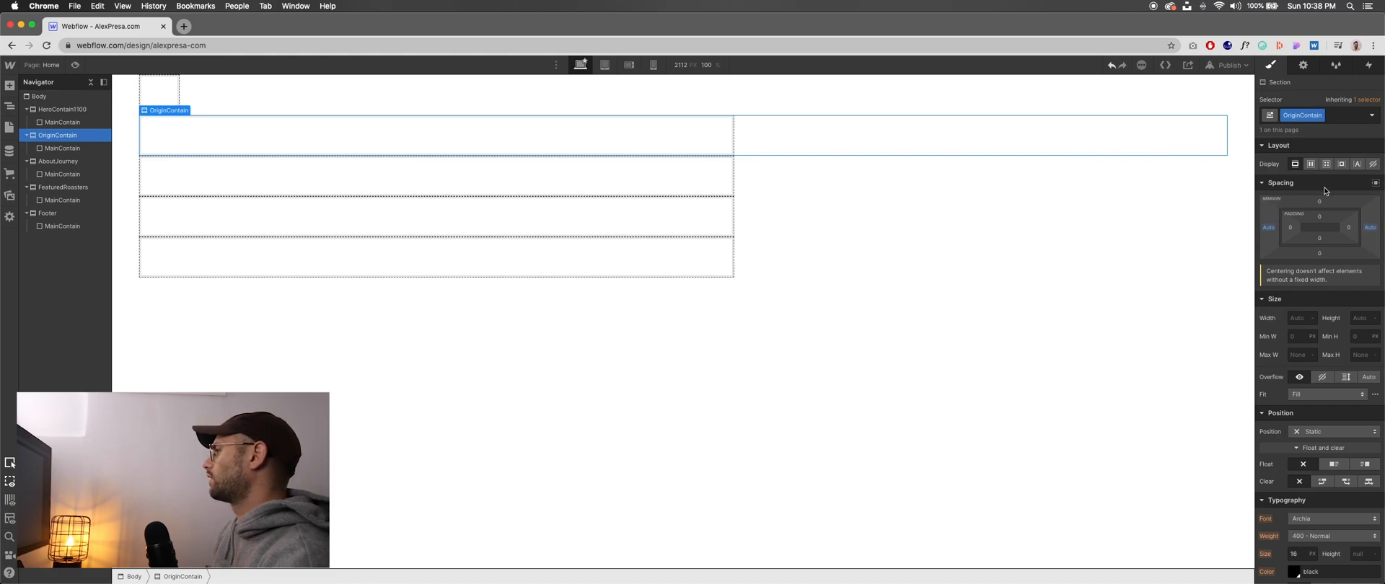
pyautogui.click(1311, 166)
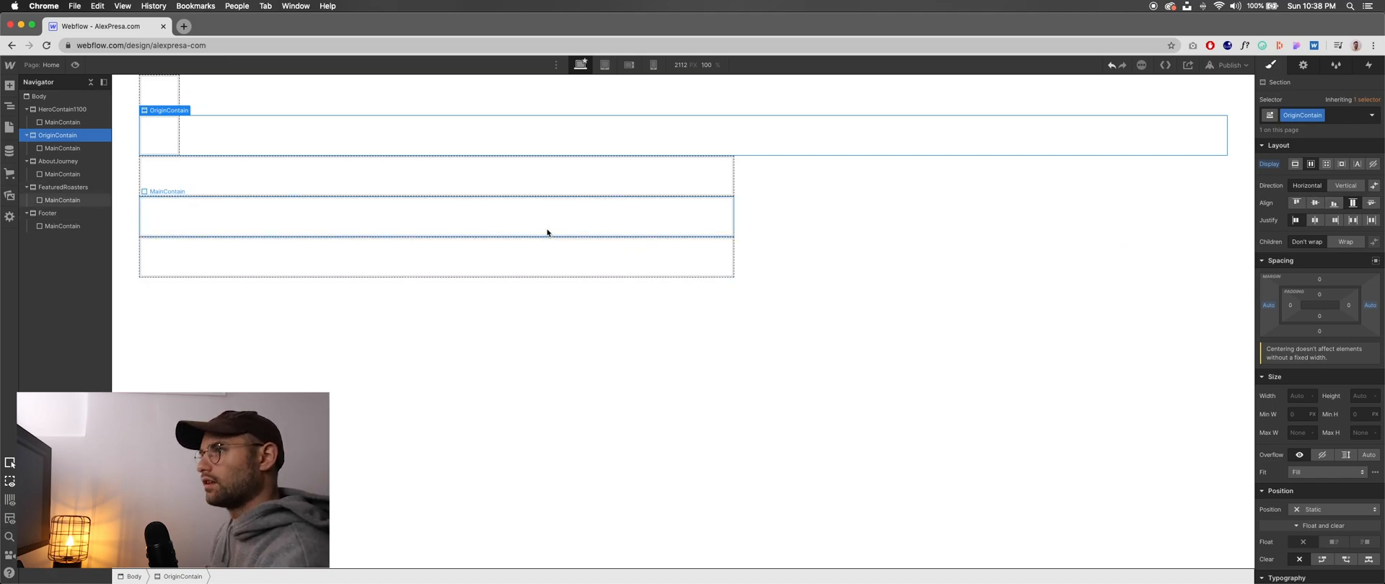
pyautogui.press('super+z')
# - Set HeroContain1100's display to block
pyautogui.click(178, 93)
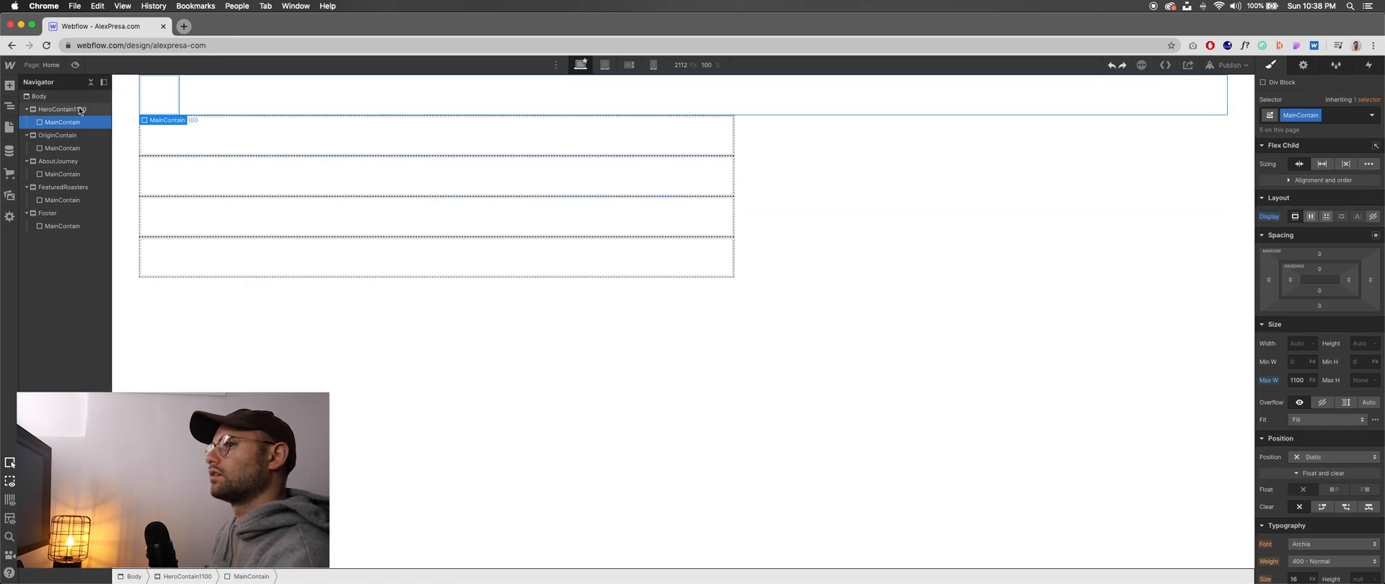
pyautogui.click(79, 110)
pyautogui.click(1295, 164)
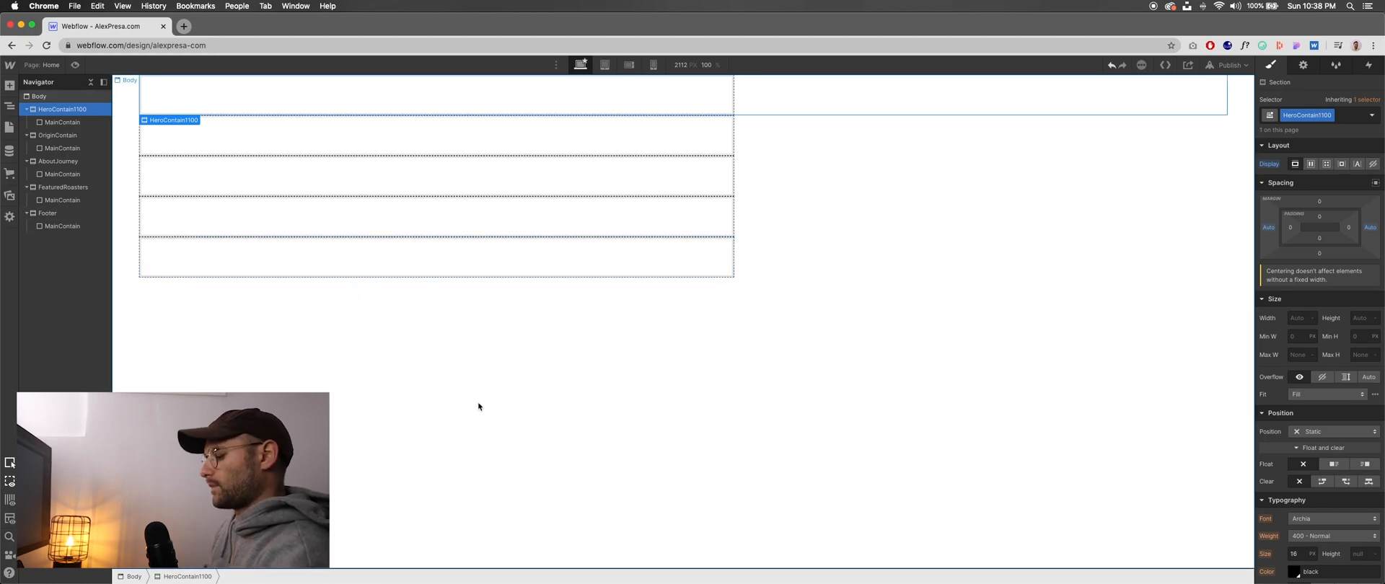
# - Review the hero section's requirements in the Pages project notes and its layout in the Figma design, and return to Webflow
pyautogui.press('super+Tab')
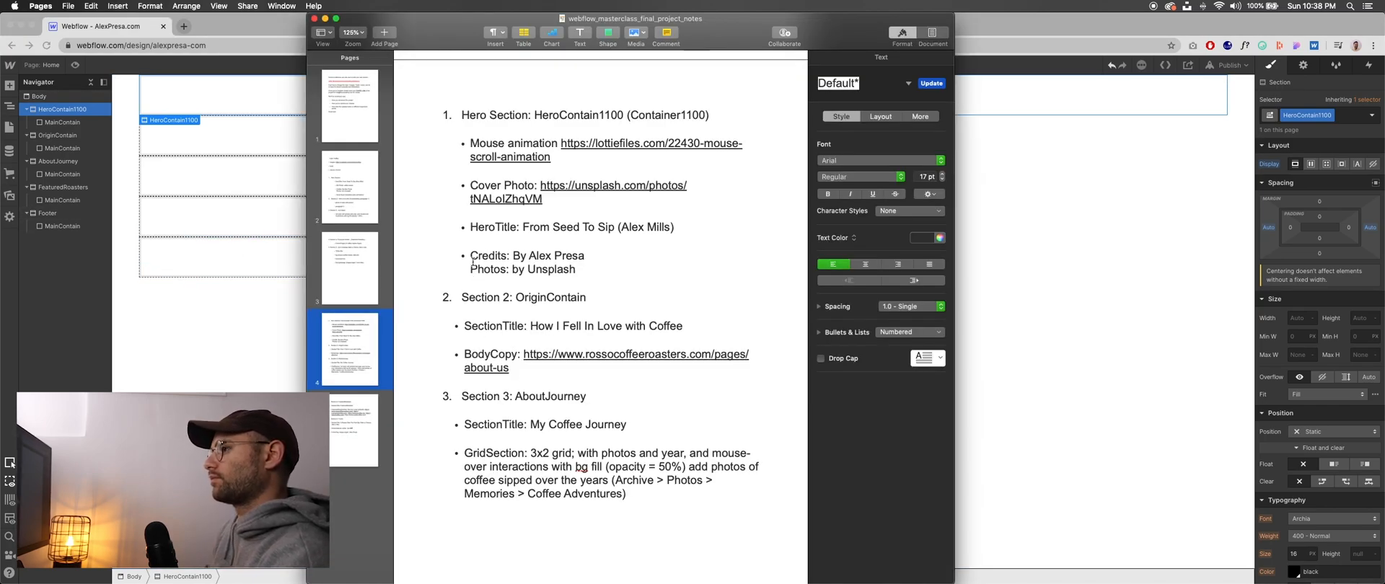
pyautogui.scroll(1, 554, 201)
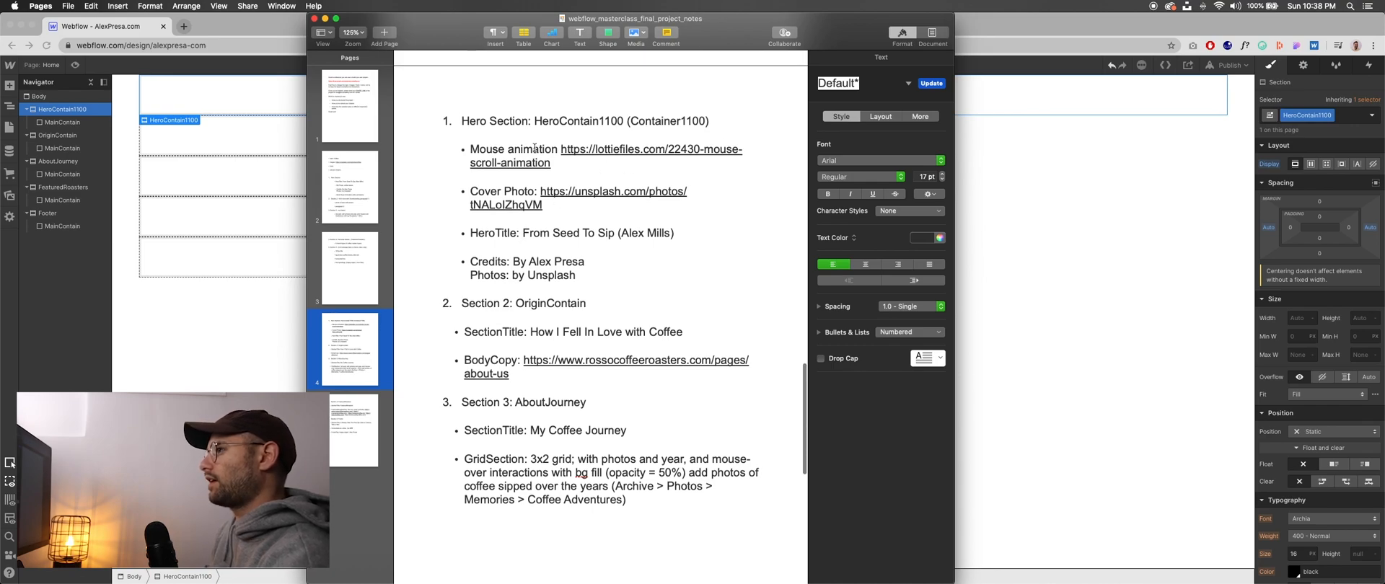
pyautogui.scroll(1, 541, 153)
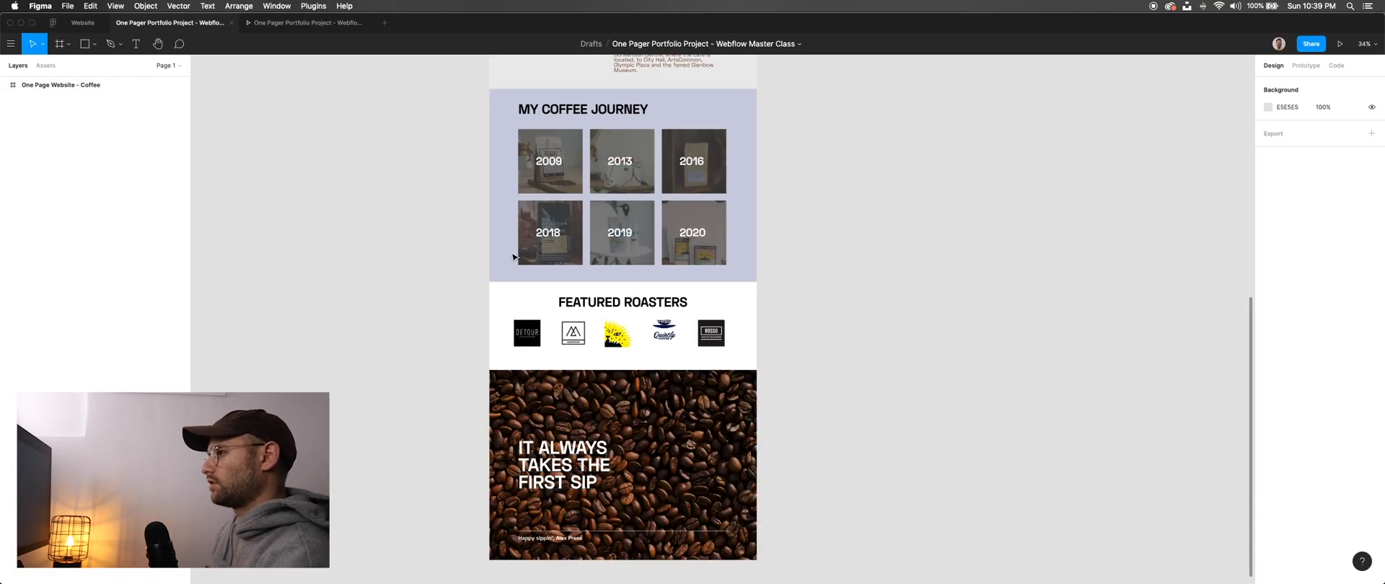
pyautogui.scroll(10, 596, 249)
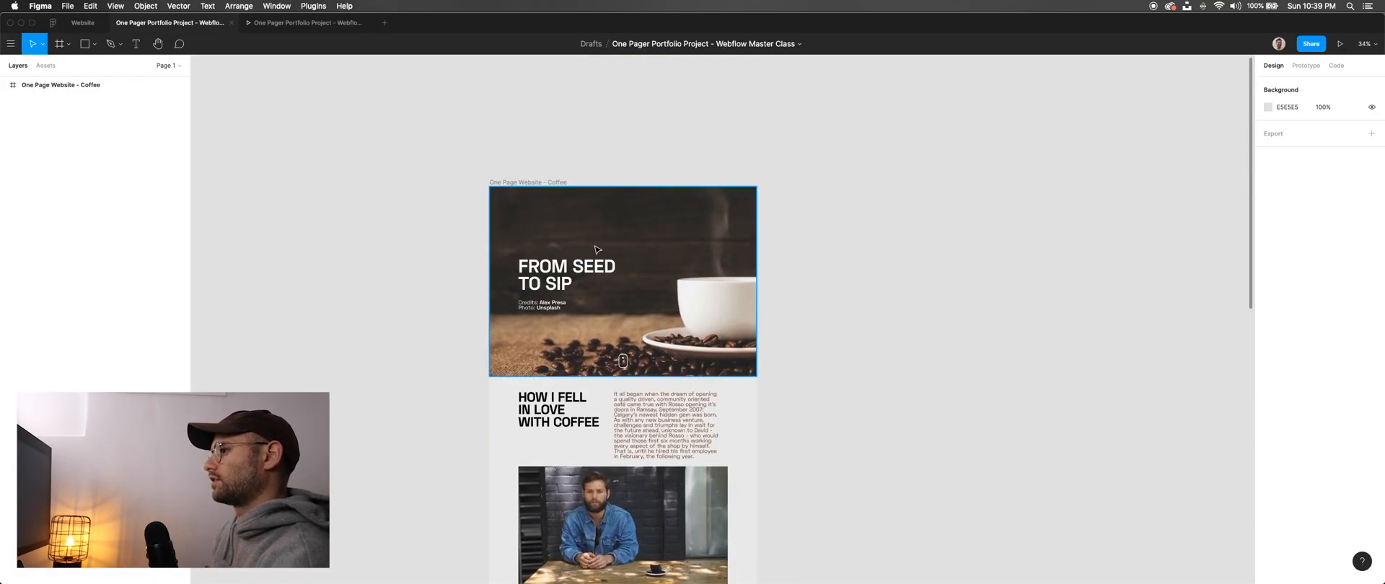
pyautogui.scroll(6, 597, 250)
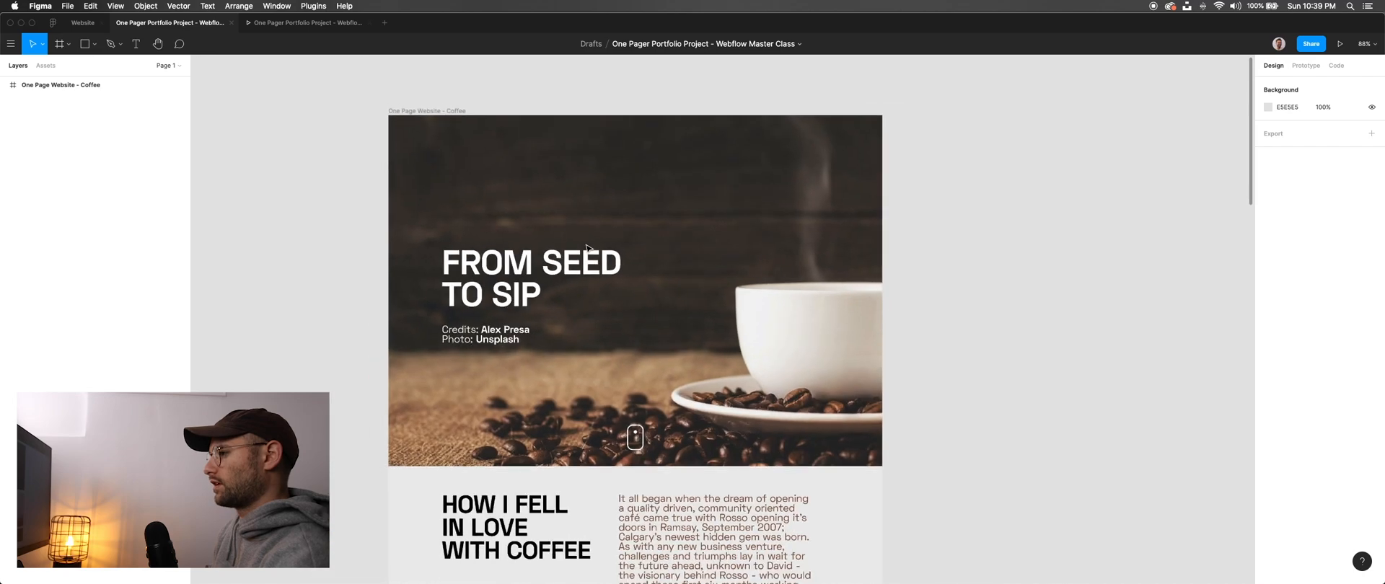
pyautogui.scroll(-5, 586, 248)
pyautogui.press('super+Tab')
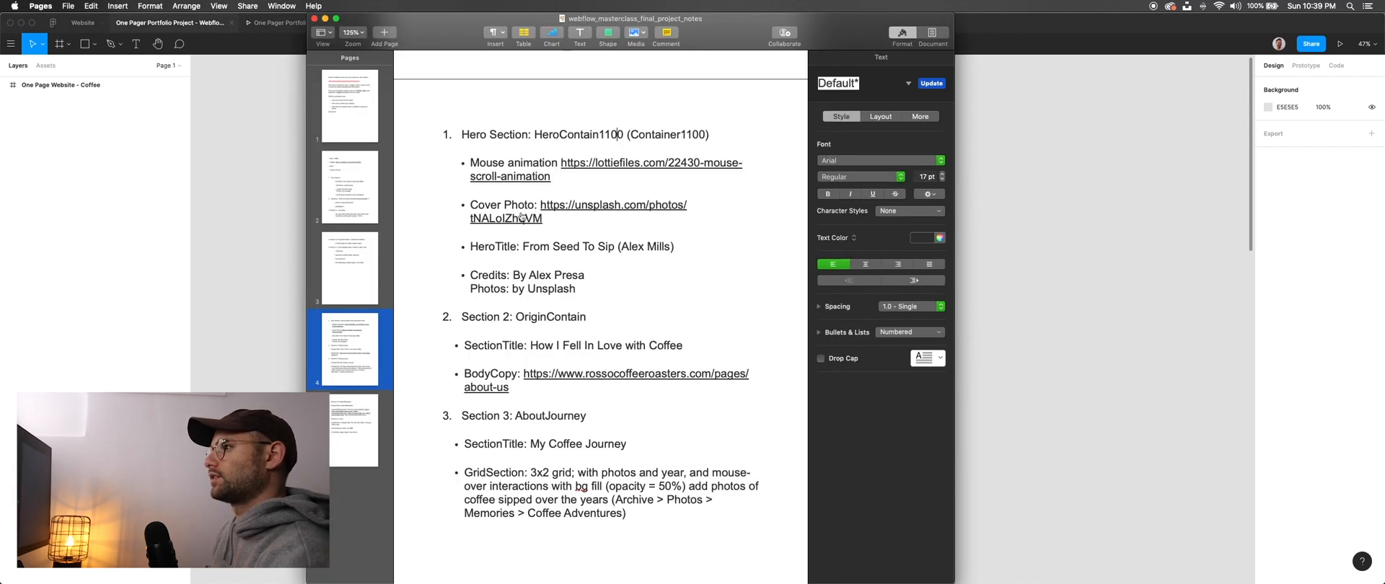
pyautogui.click(300, 183)
pyautogui.press('super+Tab')
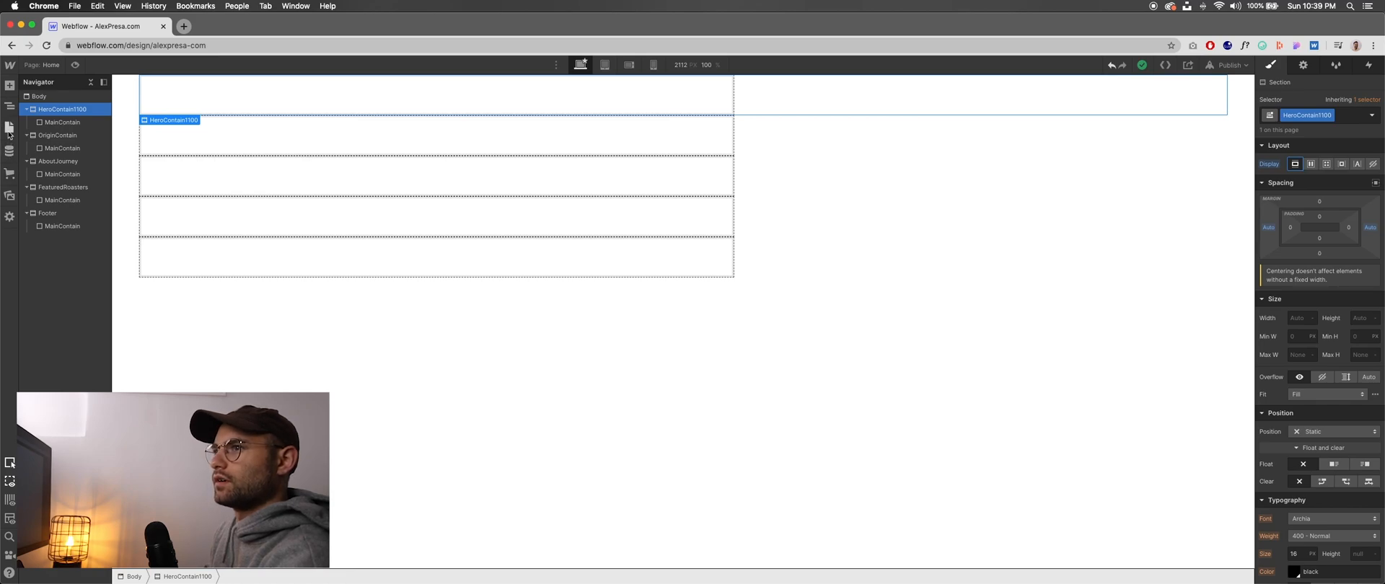
# - Delete all existing files from the site's asset library
pyautogui.click(10, 197)
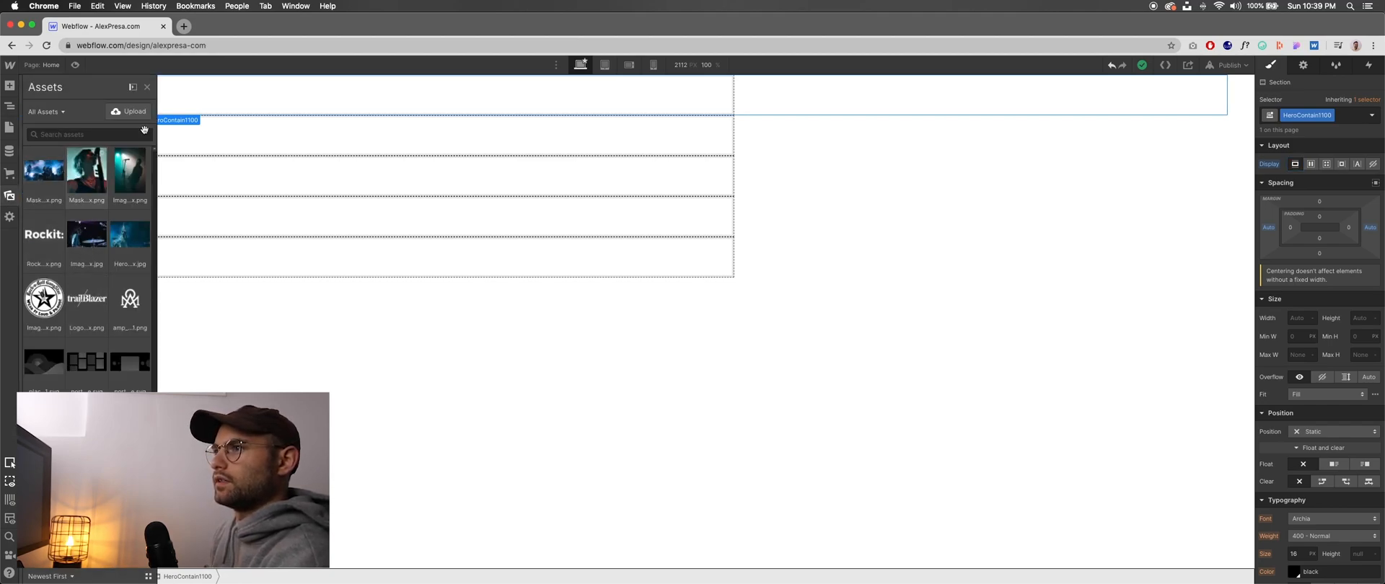
pyautogui.click(132, 87)
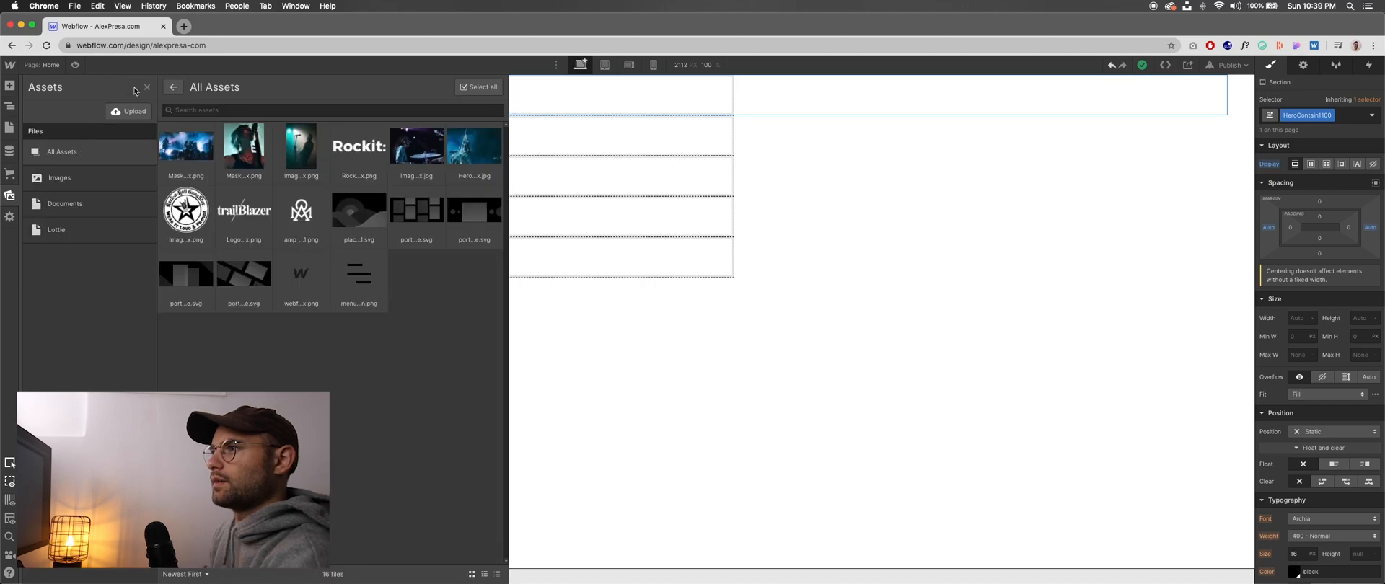
pyautogui.click(478, 86)
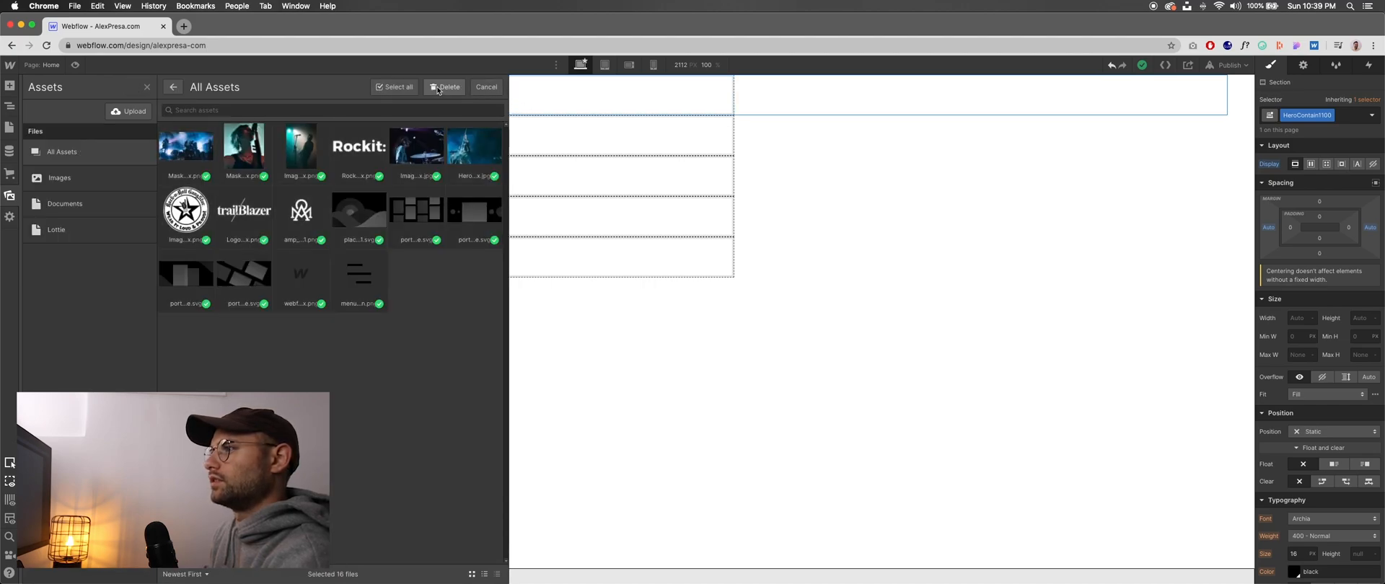
pyautogui.click(445, 90)
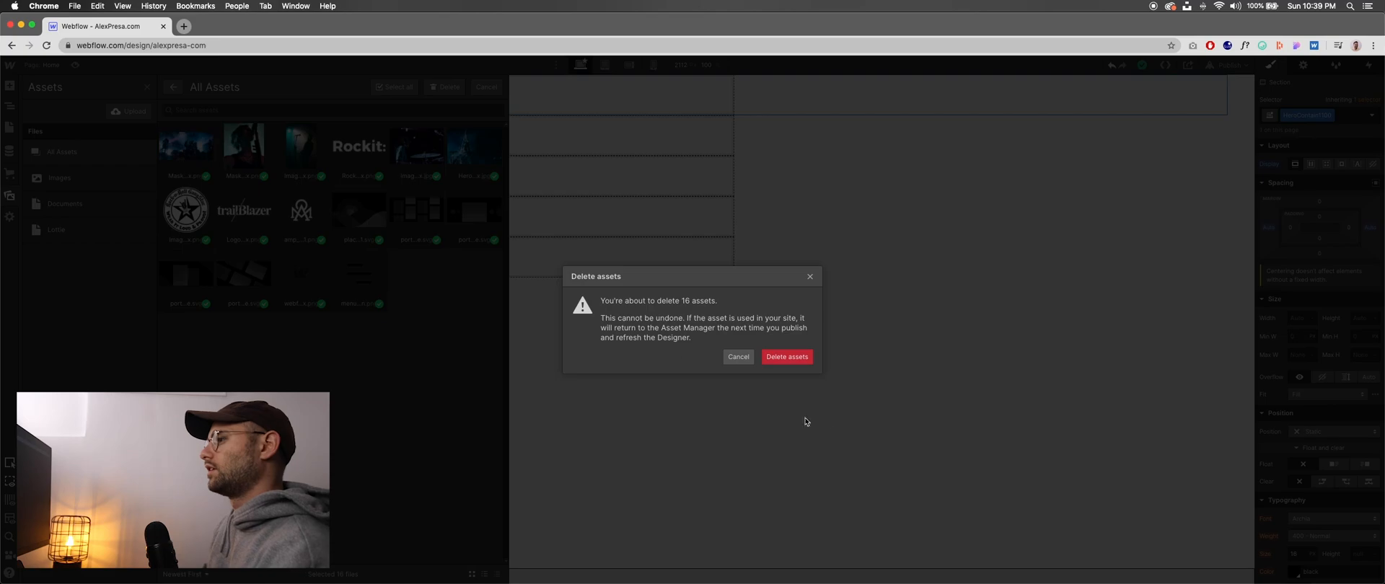
pyautogui.click(787, 357)
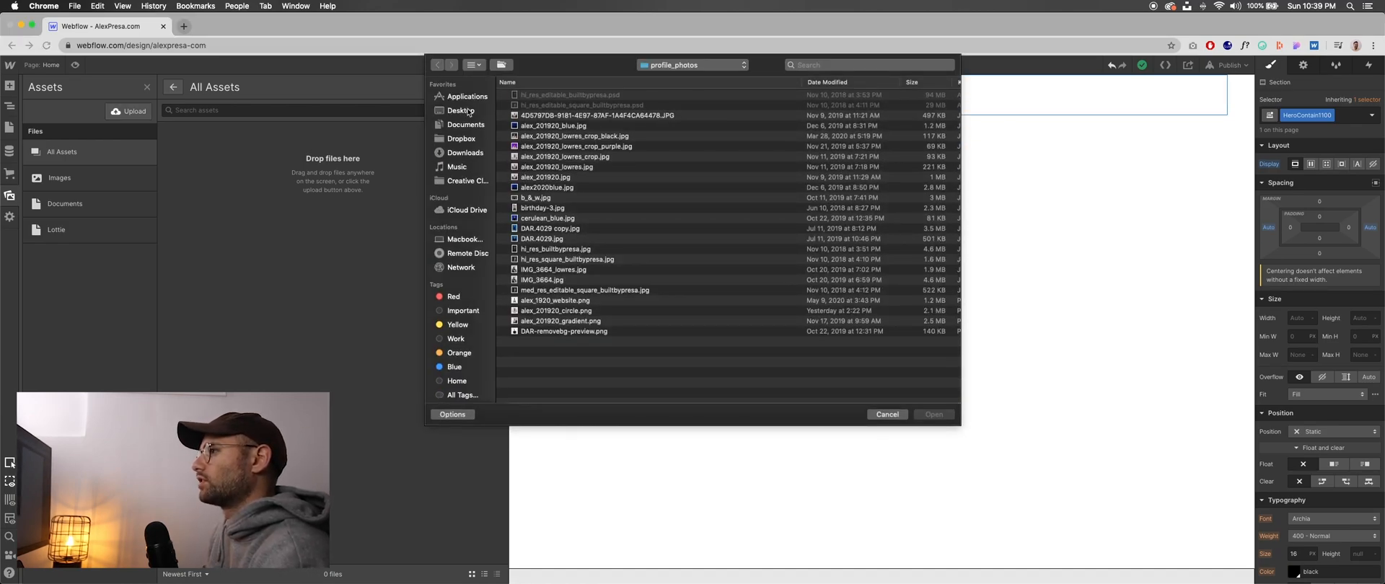
# - Upload the eight files in the one_page_portfolio project's assets folder, excluding the 3x2_grid subfolder, to the site's asset library
pyautogui.click(462, 110)
pyautogui.doubleClick(547, 95)
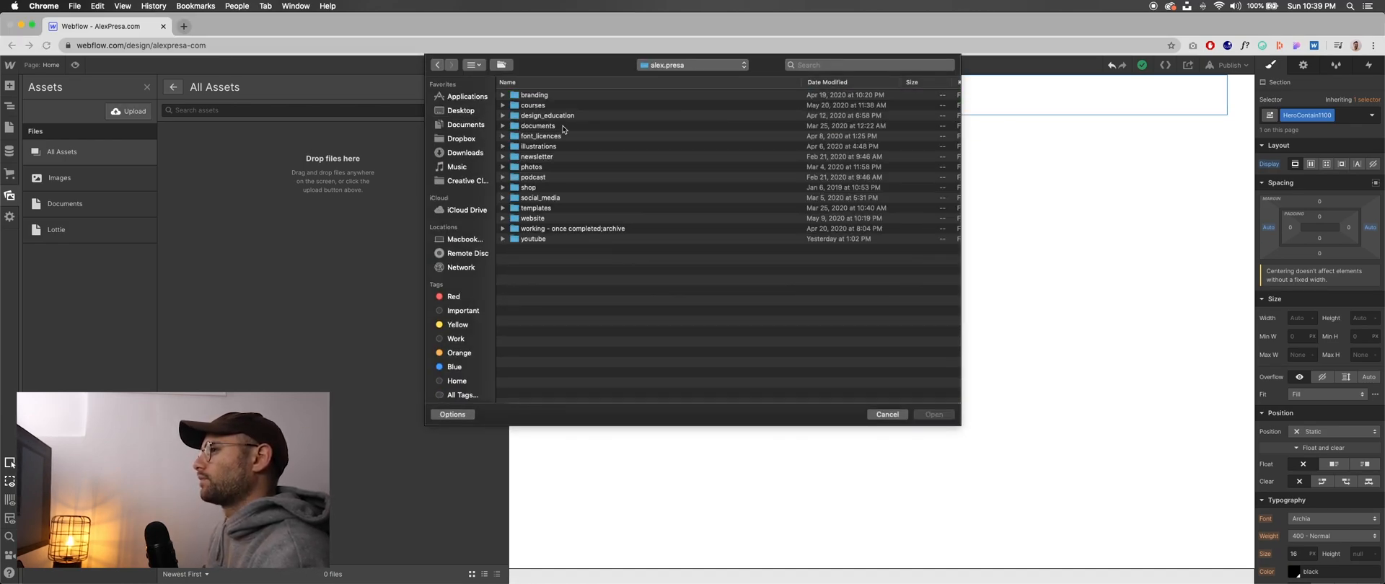
pyautogui.doubleClick(546, 105)
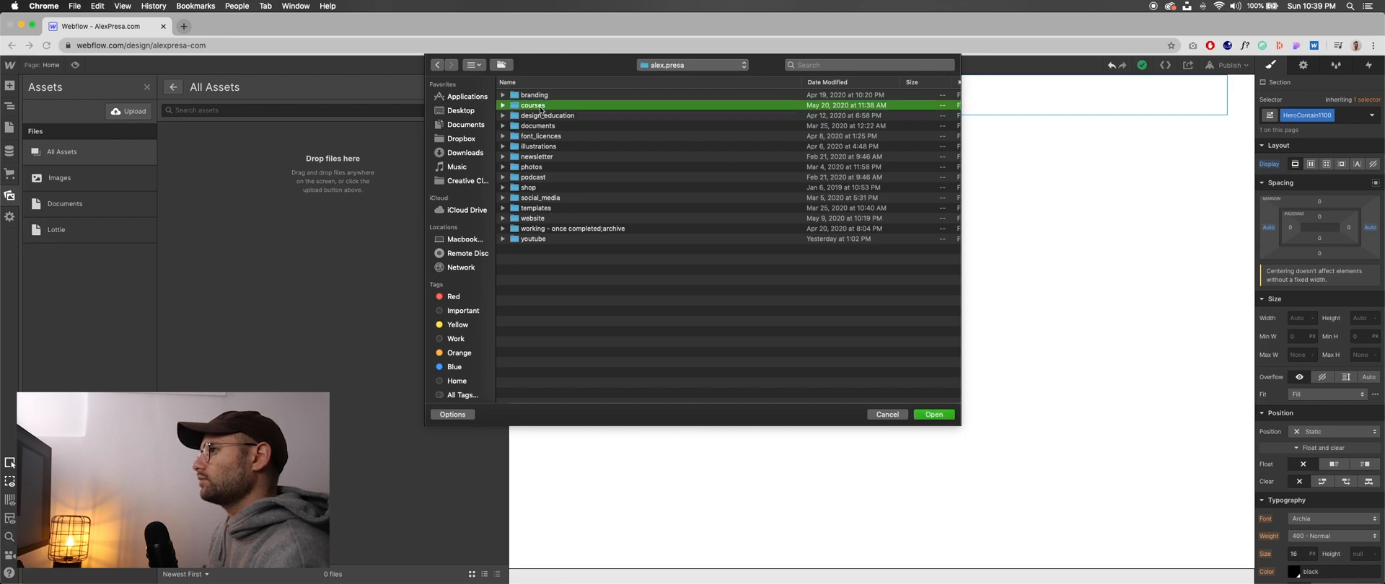
pyautogui.doubleClick(545, 117)
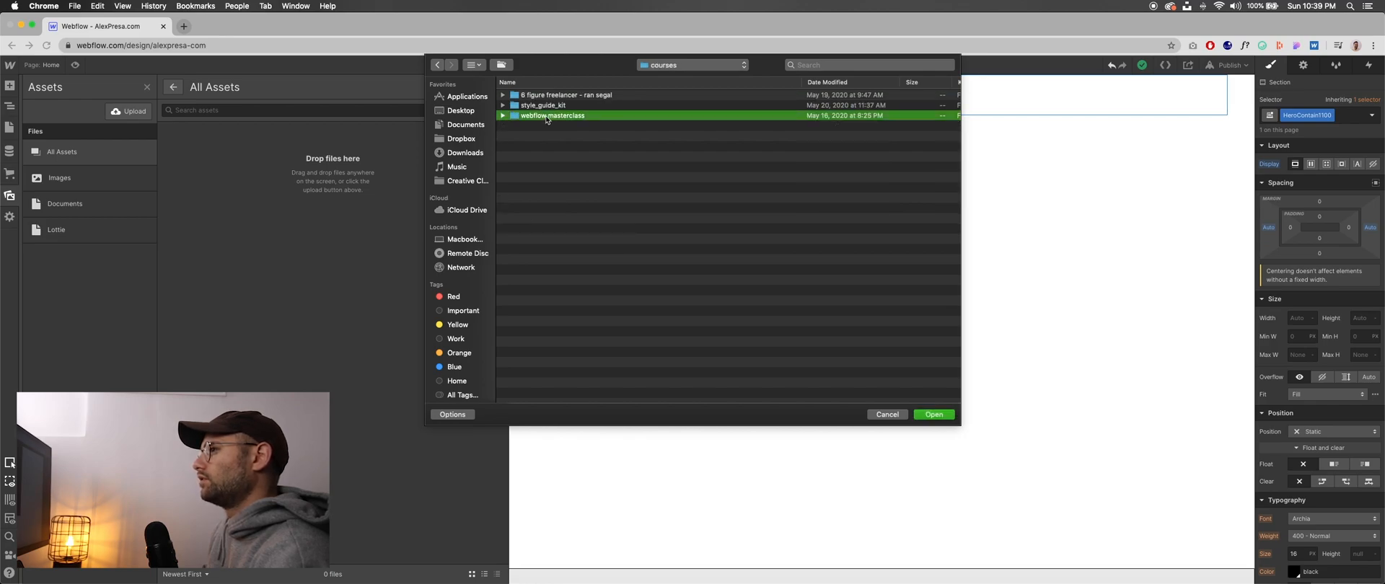
pyautogui.doubleClick(554, 95)
pyautogui.doubleClick(541, 97)
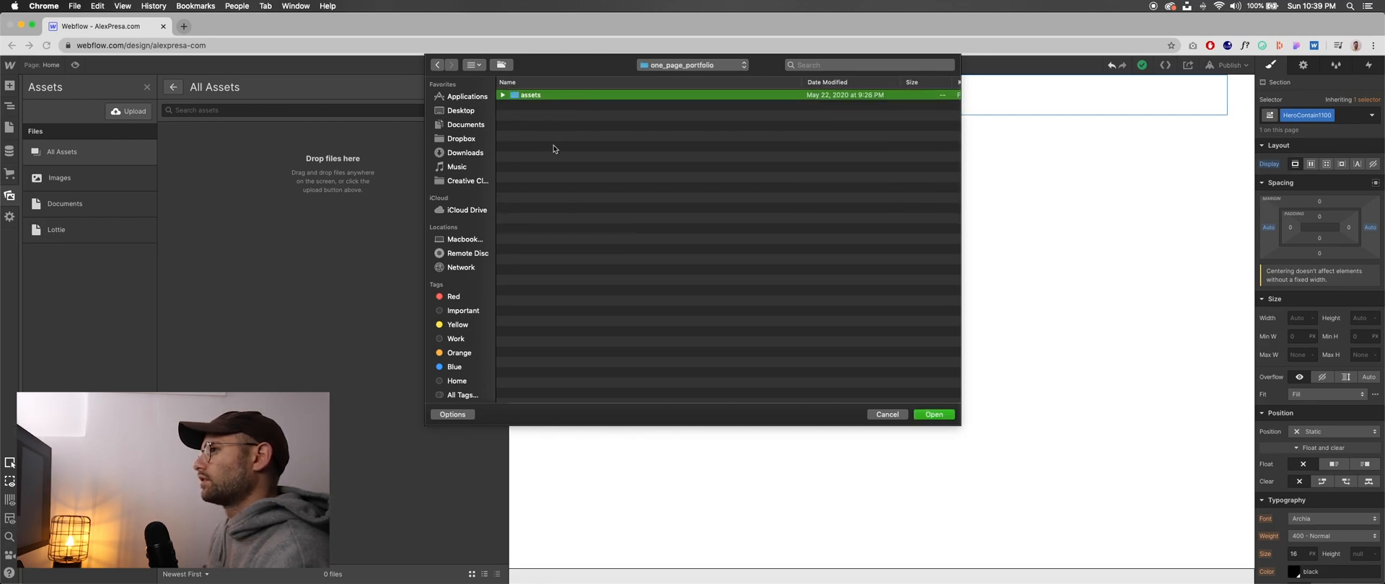
pyautogui.moveTo(557, 215); pyautogui.dragTo(546, 112)
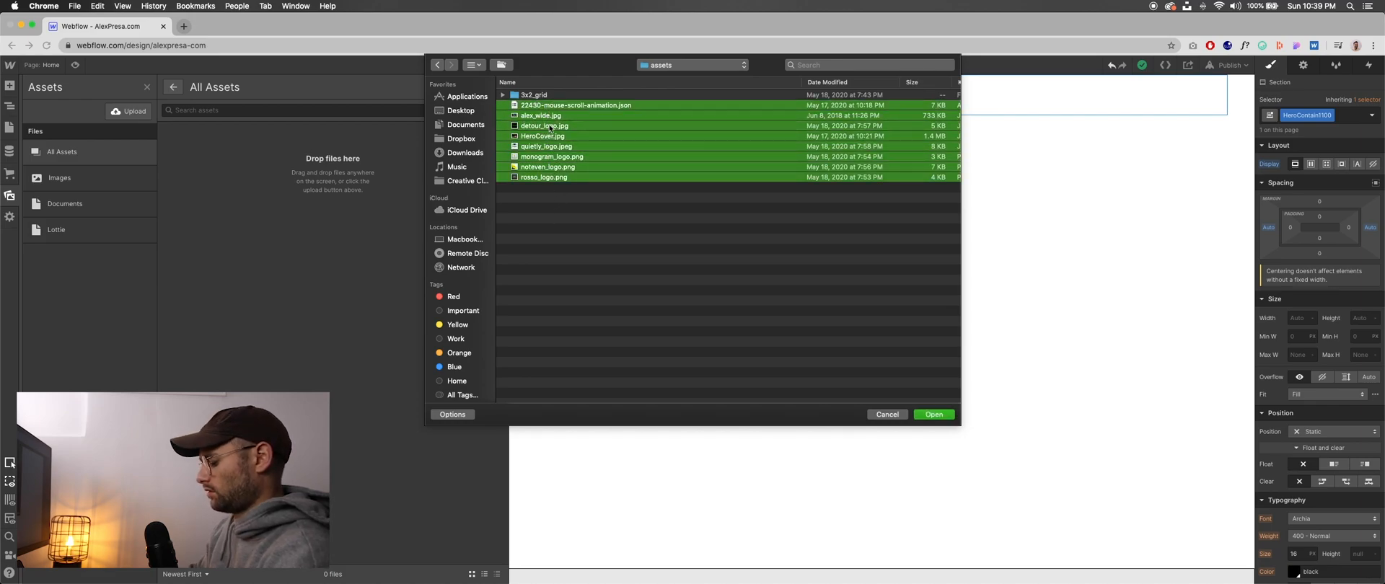
pyautogui.press('Return')
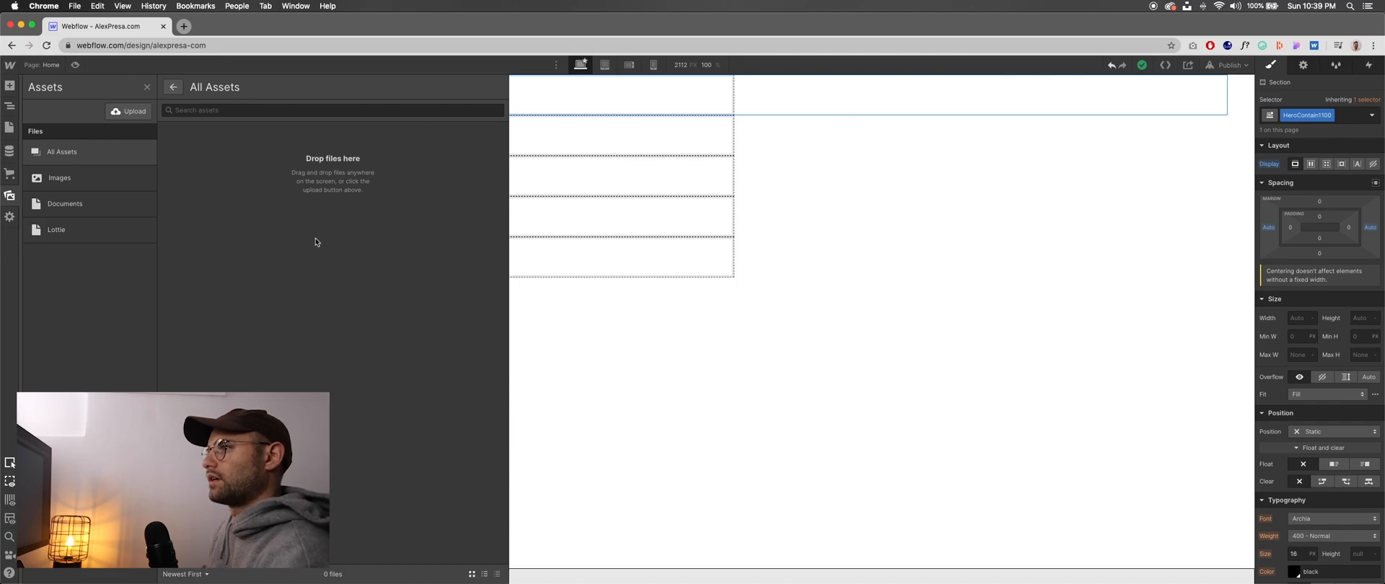
# - Upload all the coffee photos from the 3x2_grid folder to the site's asset library
pyautogui.click(135, 118)
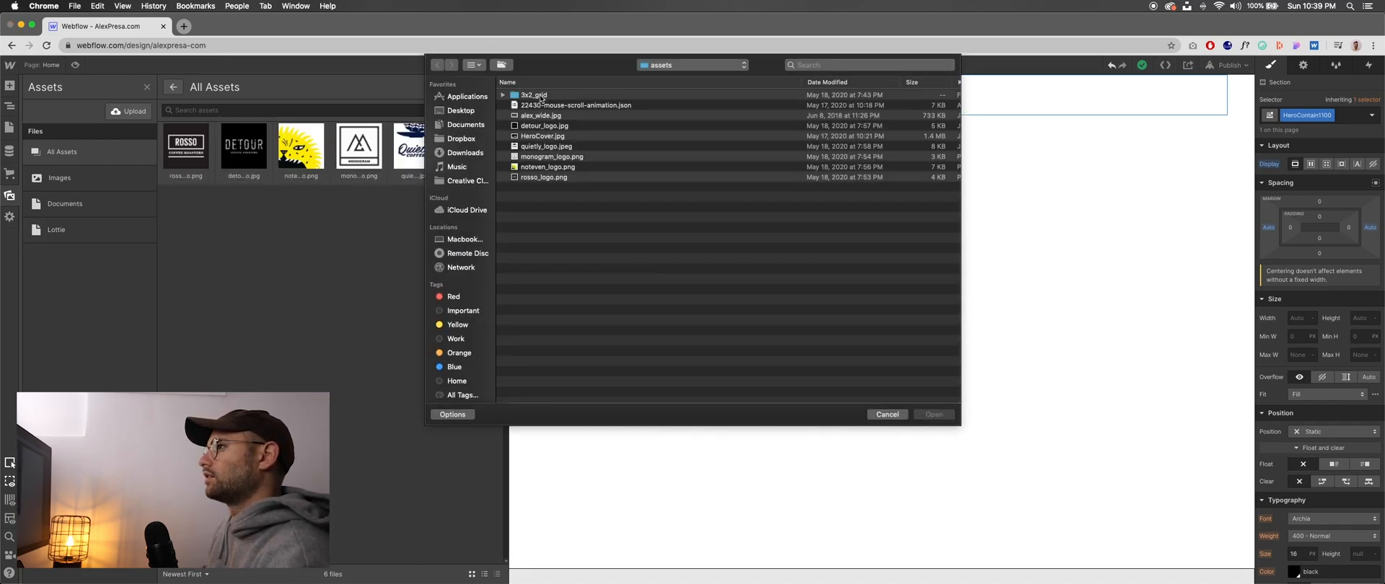
pyautogui.doubleClick(541, 99)
pyautogui.moveTo(555, 181); pyautogui.dragTo(552, 96)
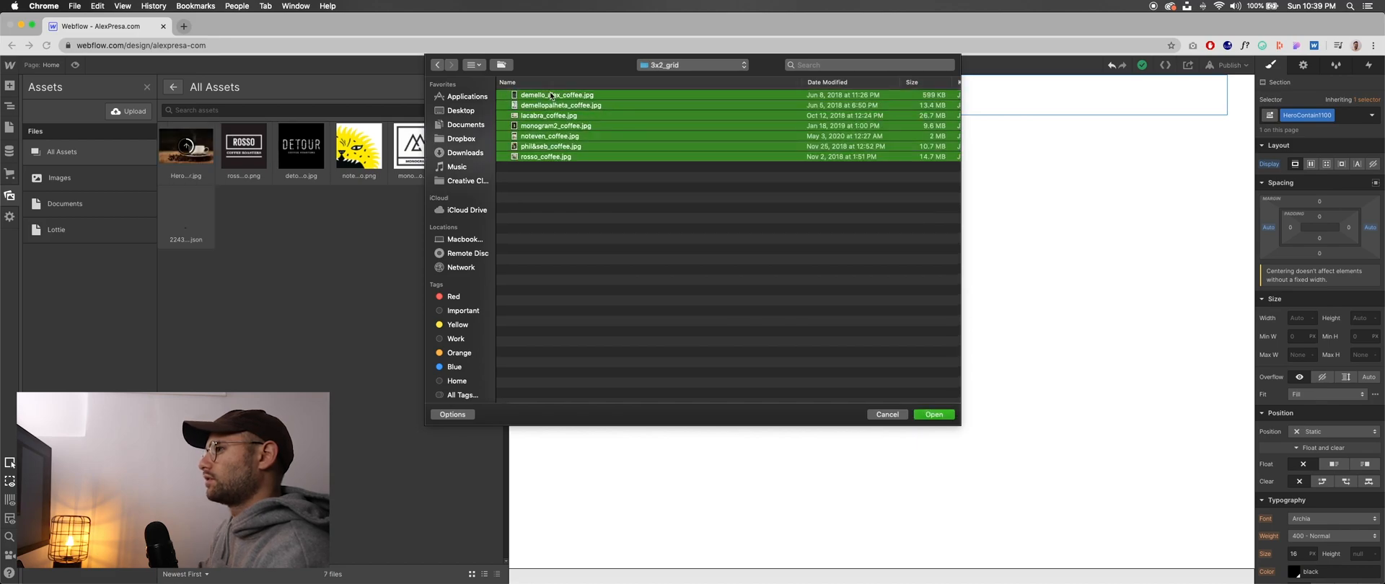
pyautogui.press('Return')
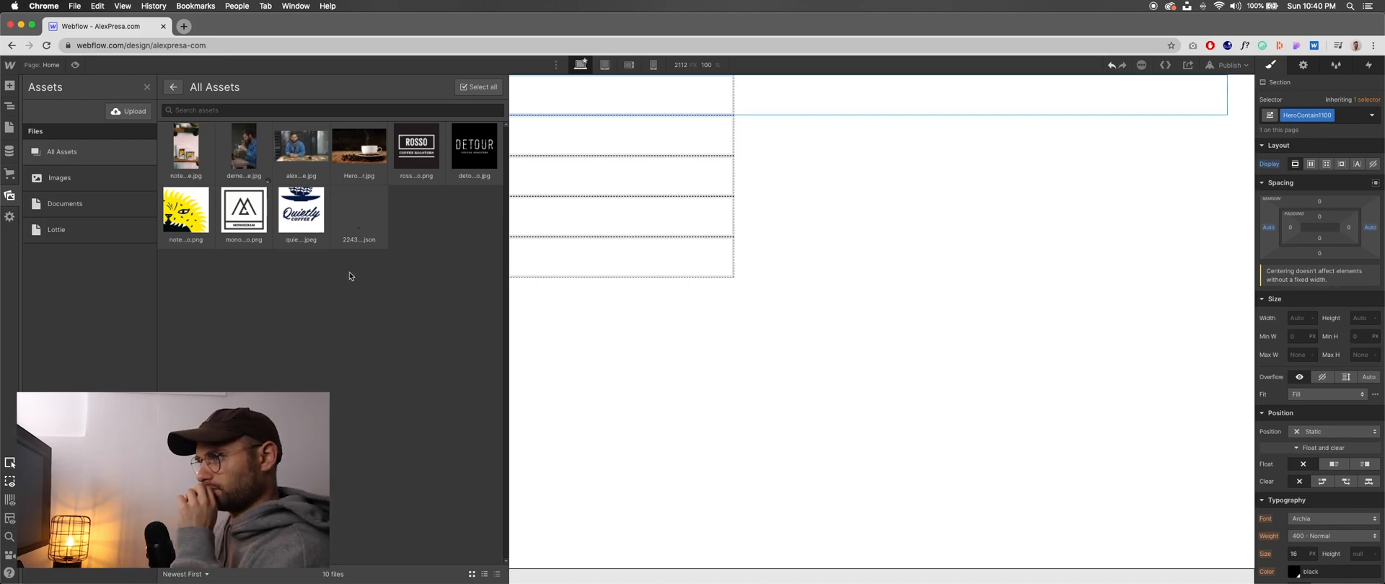
pyautogui.click(146, 88)
pyautogui.click(147, 90)
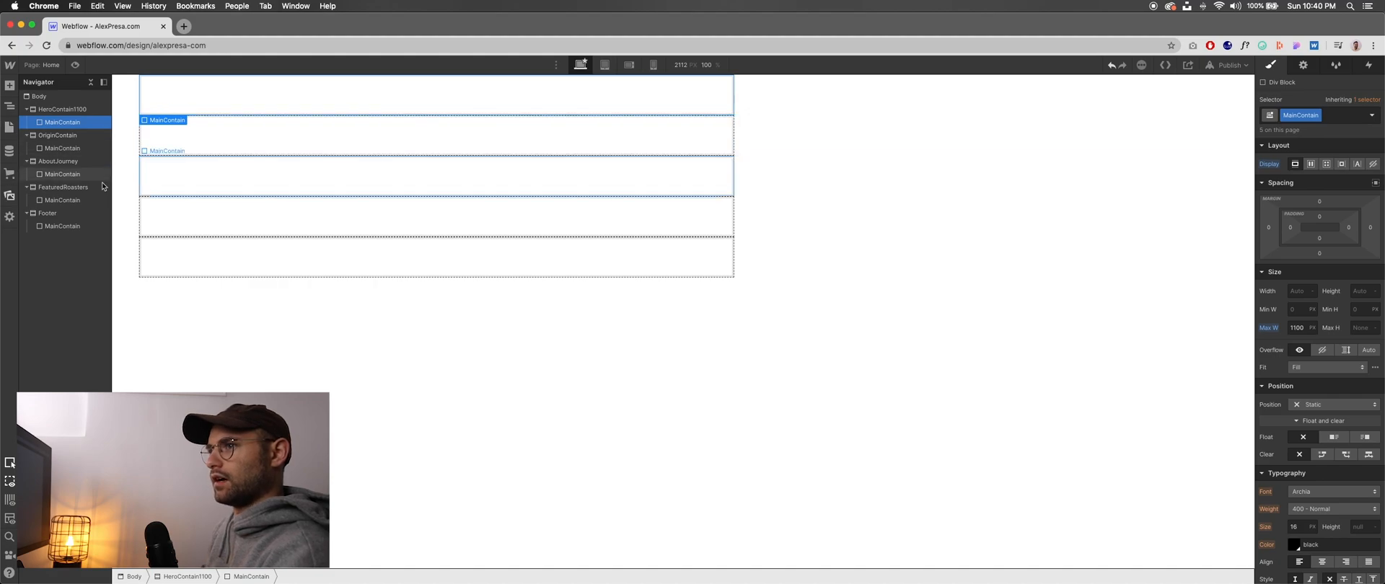
pyautogui.click(9, 195)
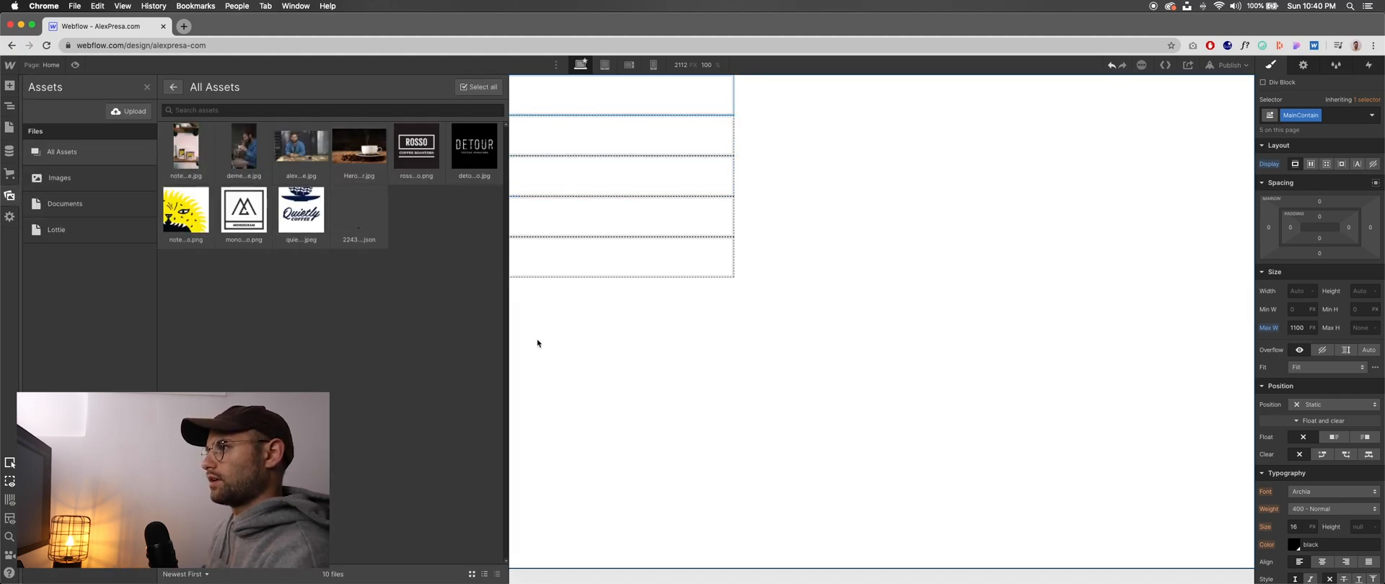
pyautogui.click(537, 344)
# - Set the Body element's side margins to auto and its display to block
pyautogui.click(73, 110)
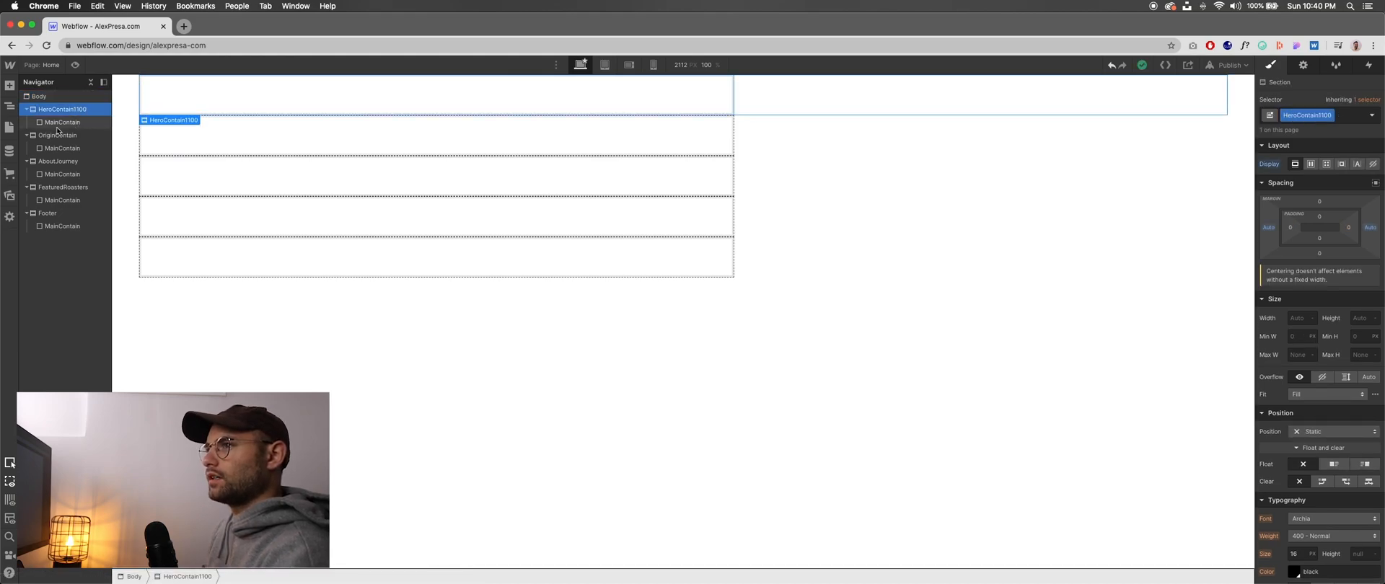
pyautogui.click(48, 100)
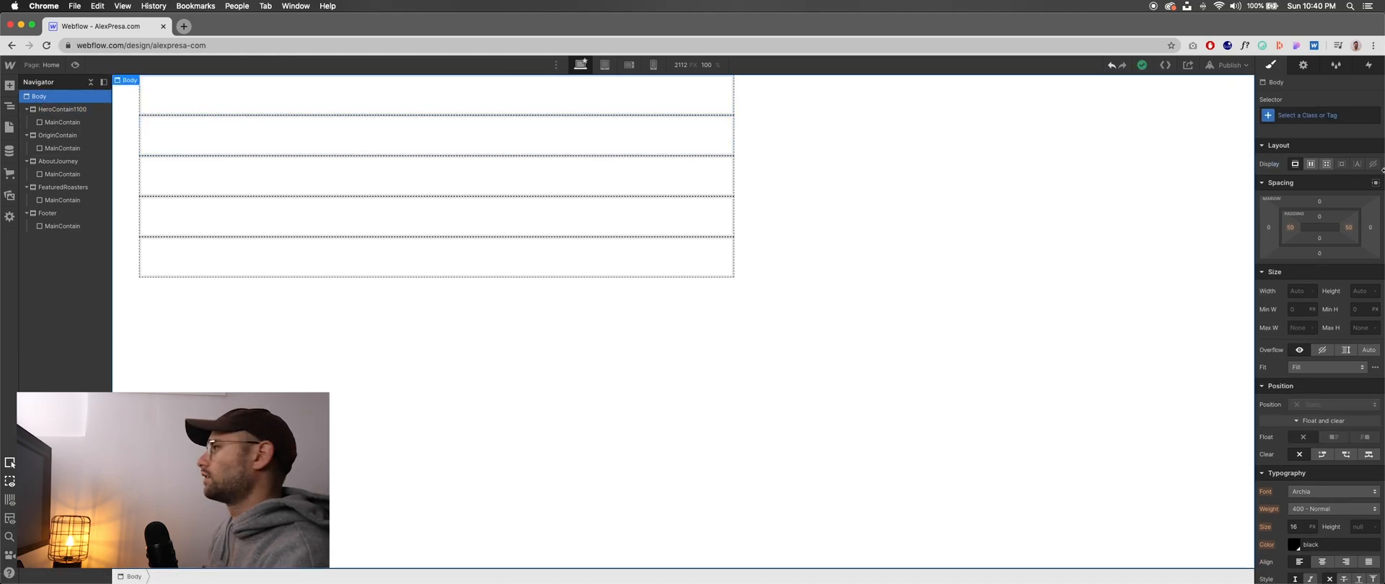
pyautogui.click(1373, 186)
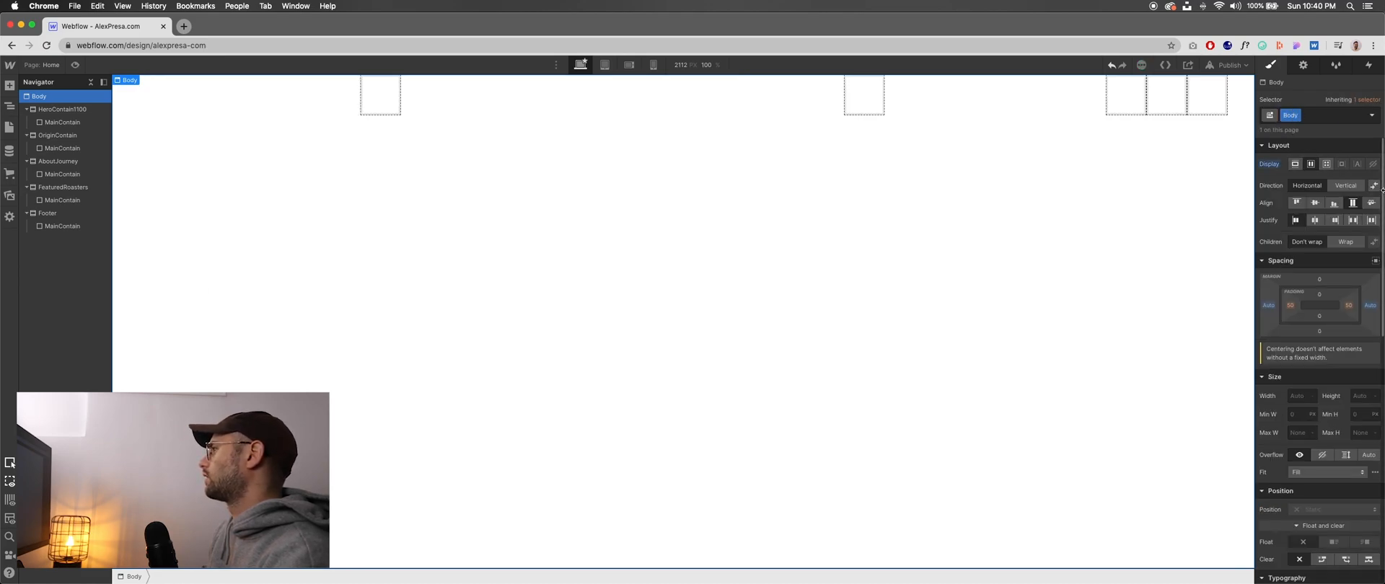
pyautogui.click(1295, 164)
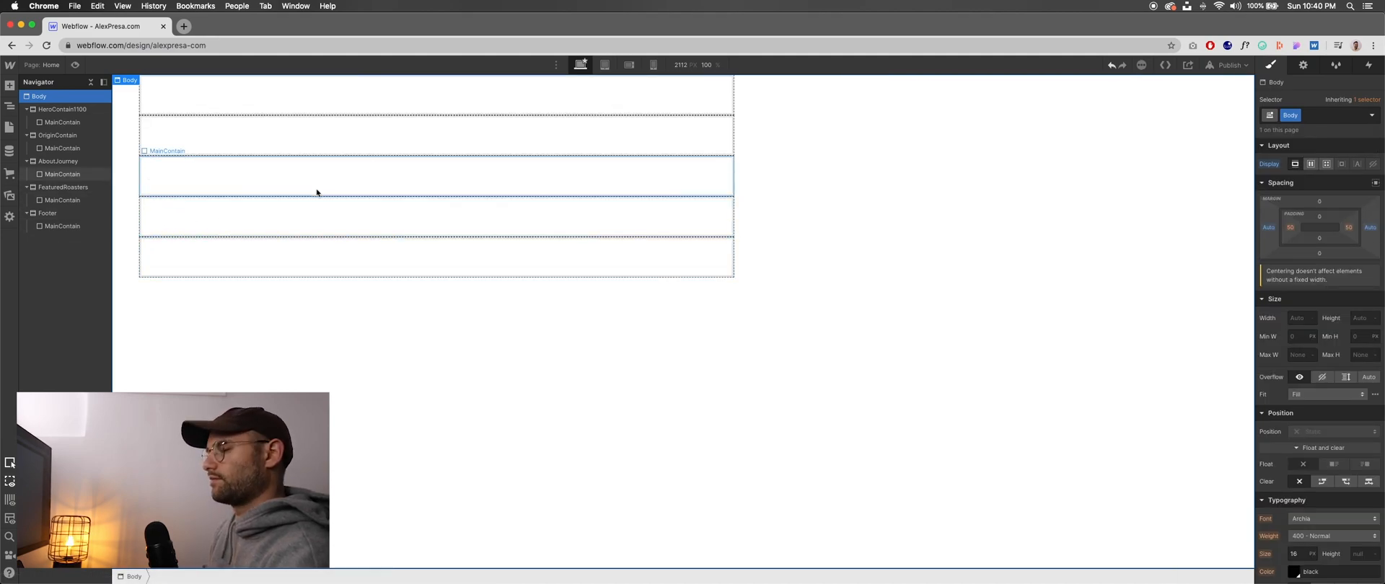
# - Add HeroCover.jpg as HeroContain1100's background image and set the image size to Cover
pyautogui.click(65, 110)
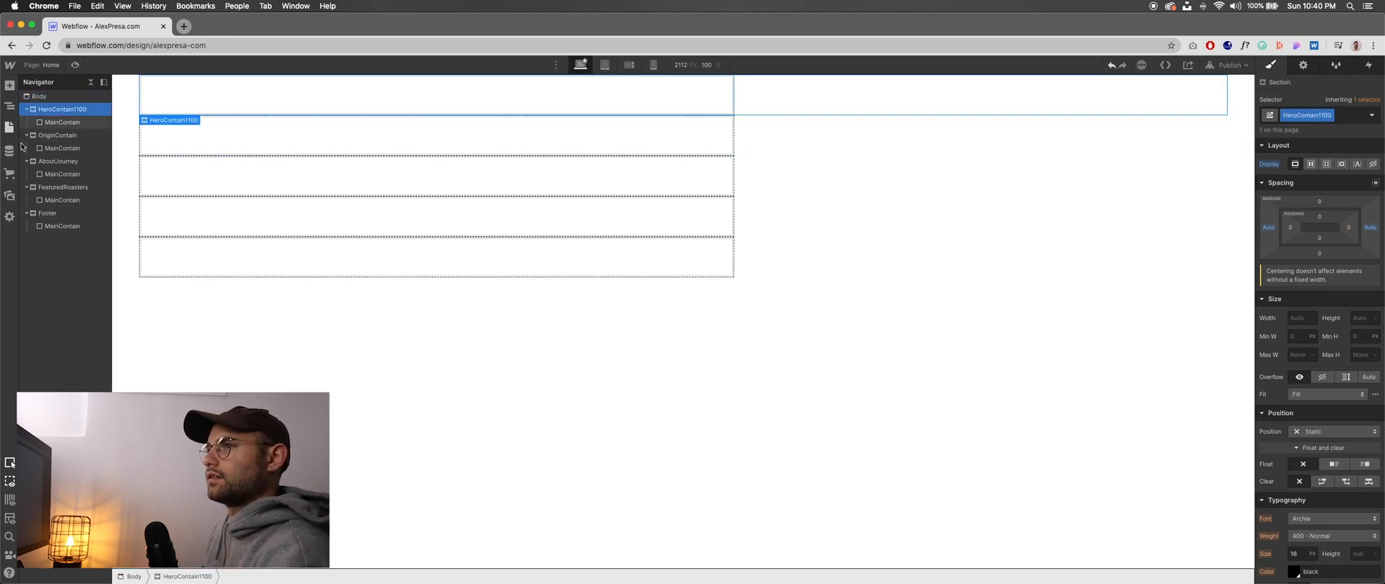
pyautogui.click(10, 195)
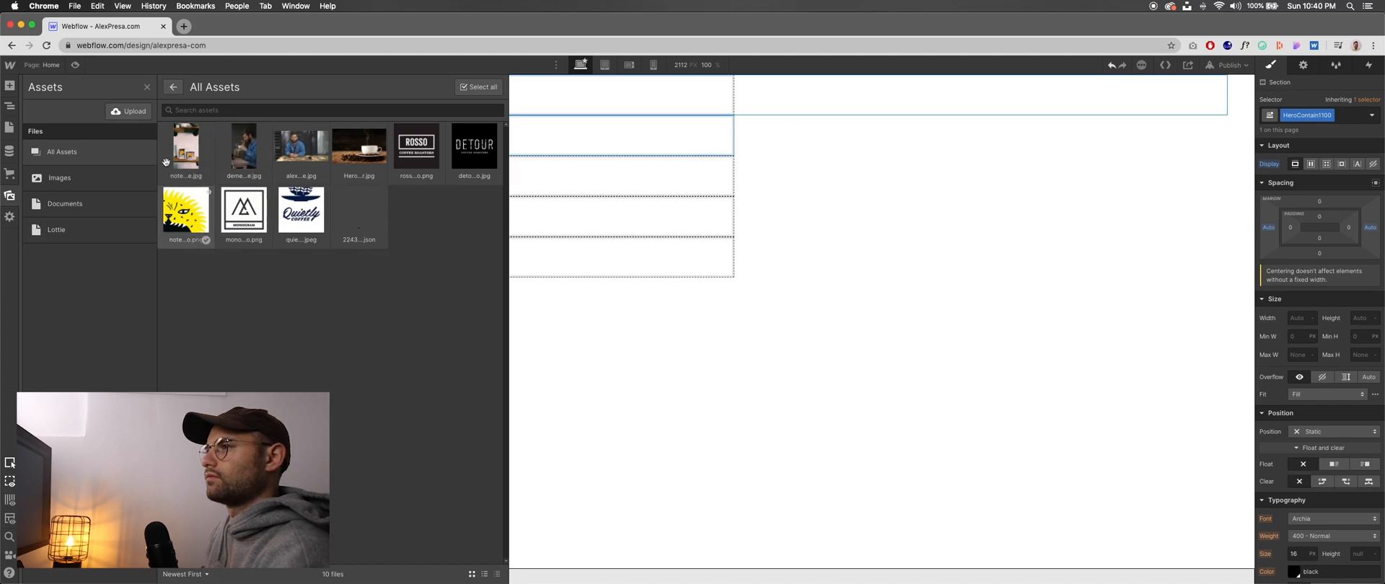
pyautogui.click(10, 195)
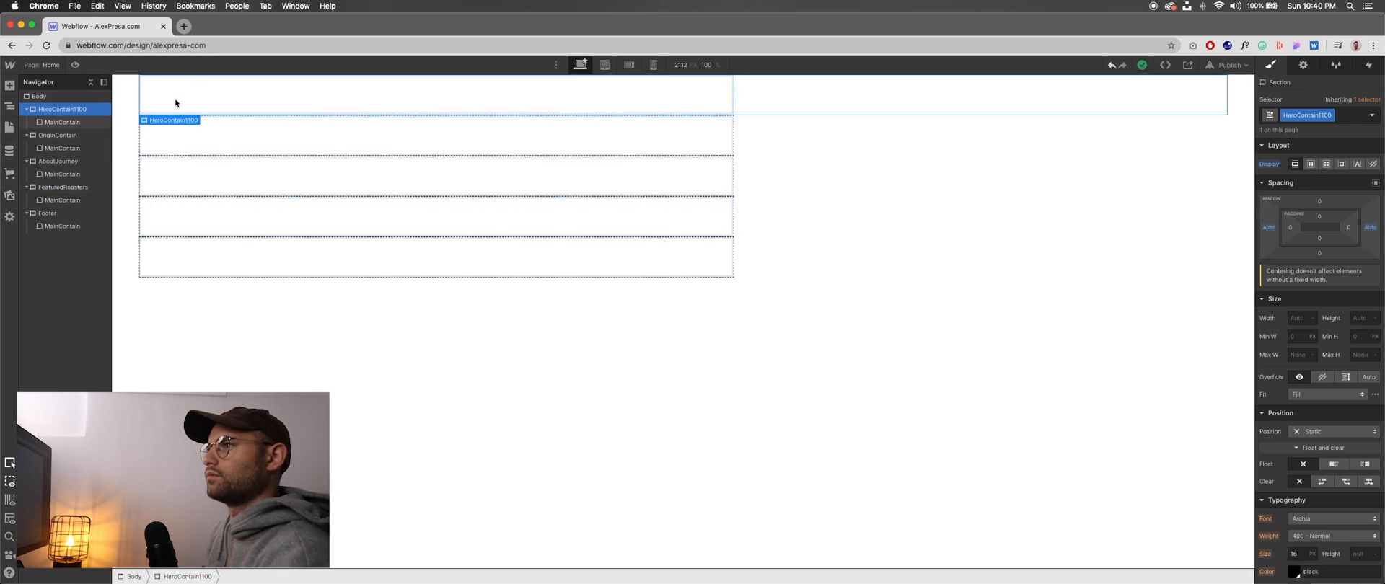
pyautogui.scroll(-5, 1334, 485)
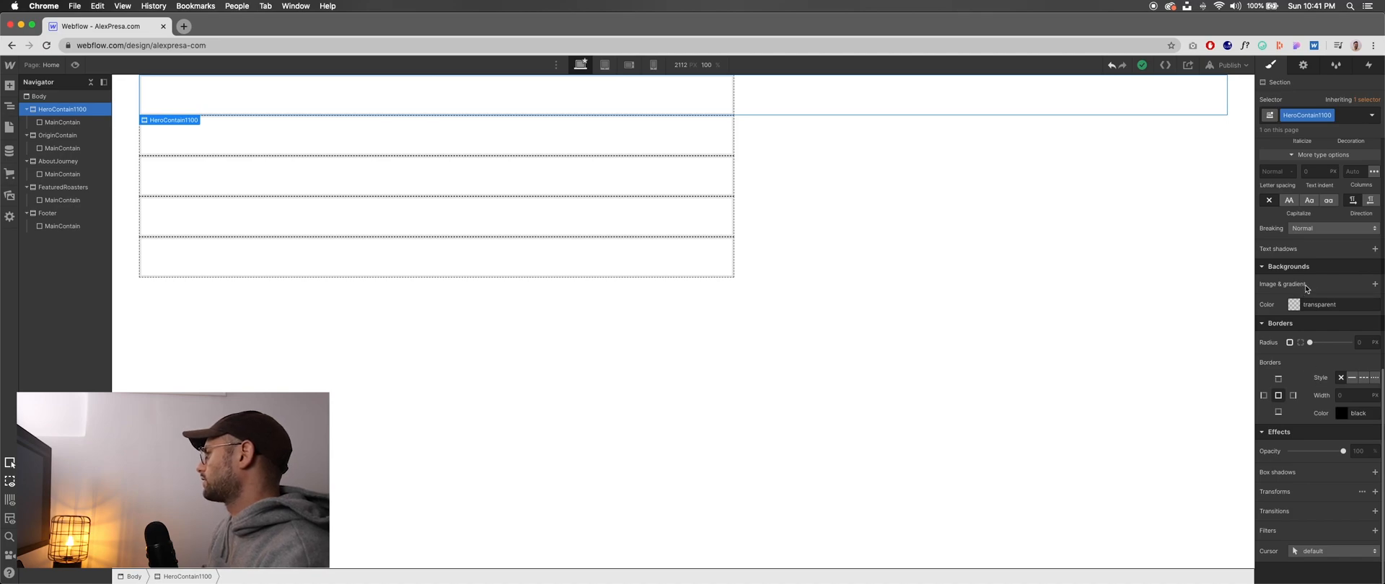
pyautogui.click(1372, 284)
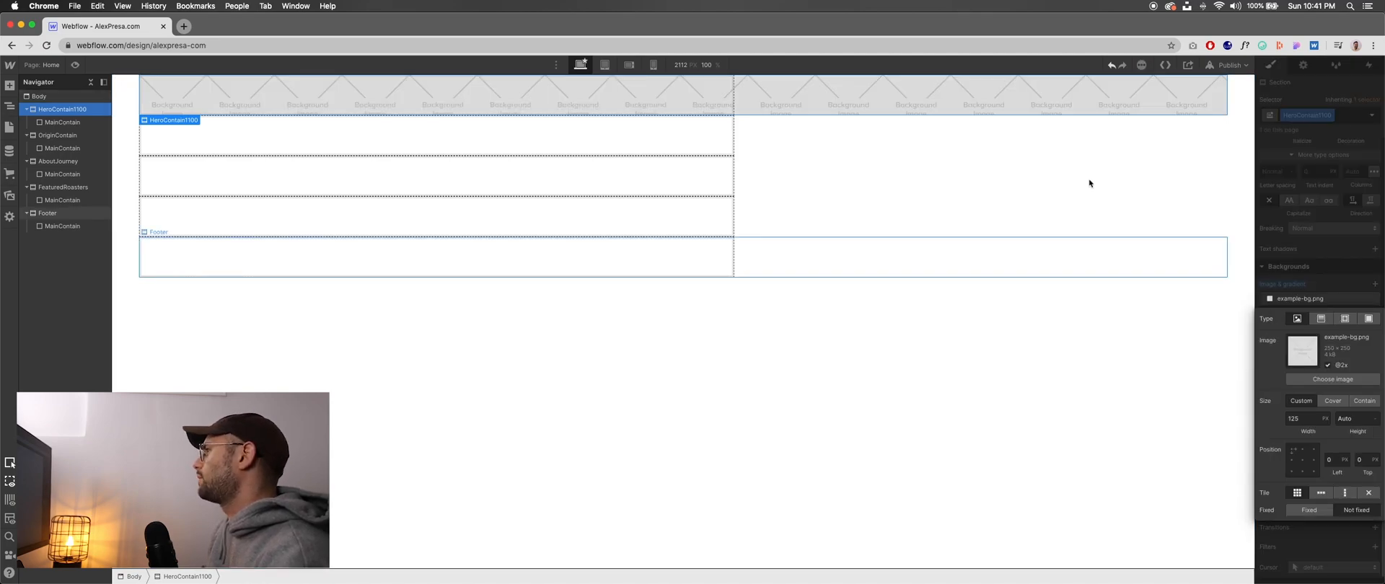
pyautogui.click(1316, 381)
pyautogui.click(244, 216)
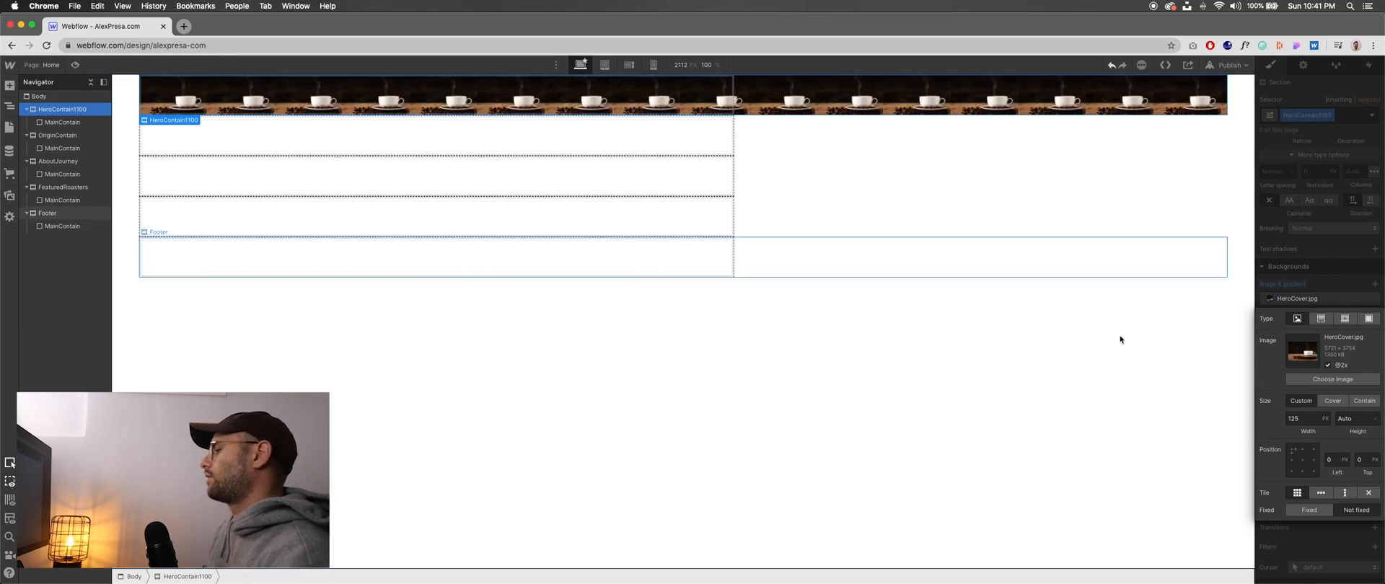
pyautogui.click(1333, 401)
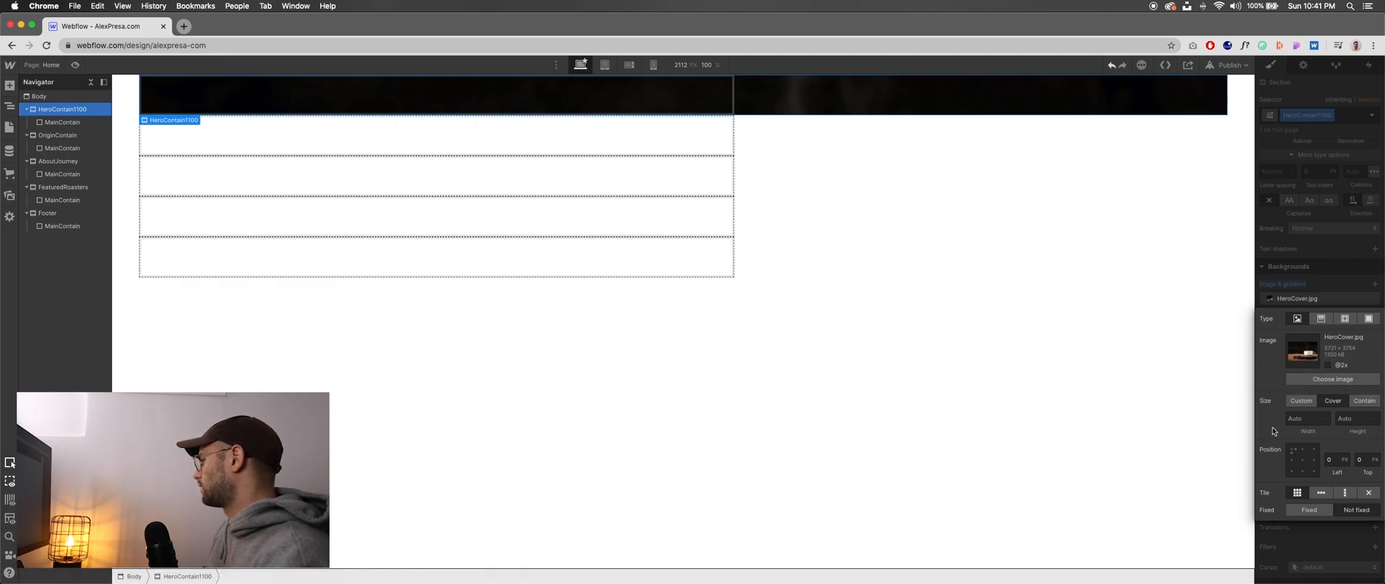
pyautogui.click(1345, 275)
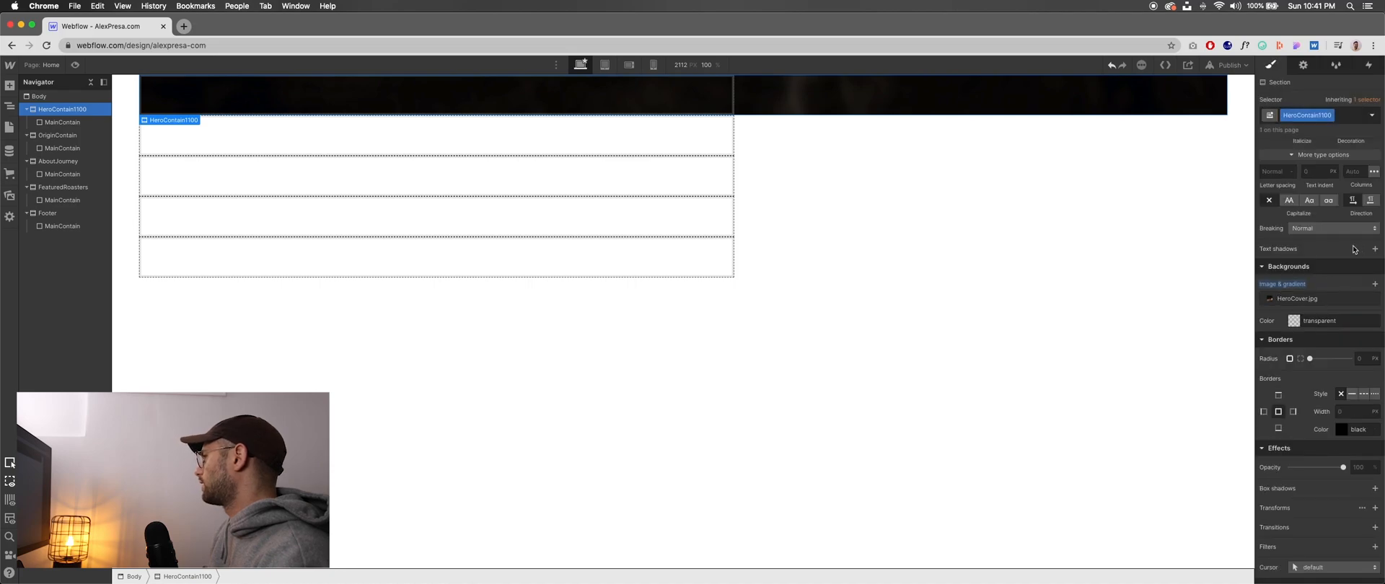
# - Try a maximum height of 100 VH on HeroContain1100
pyautogui.scroll(8, 1341, 274)
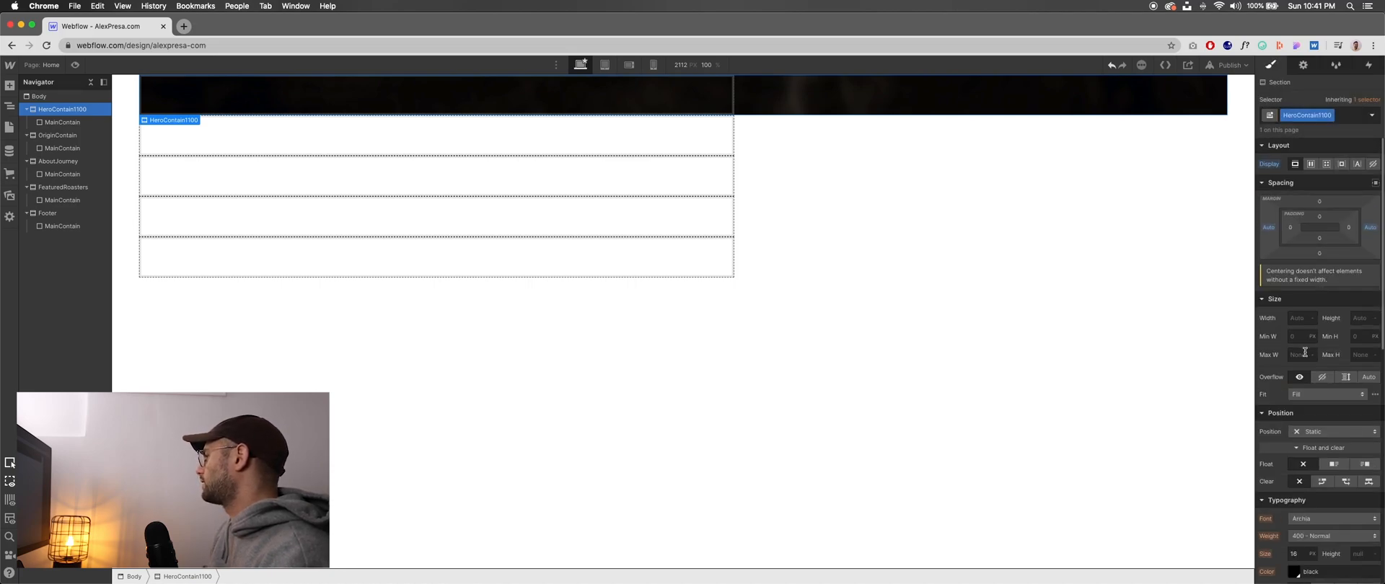
pyautogui.click(1353, 356)
pyautogui.write('100')
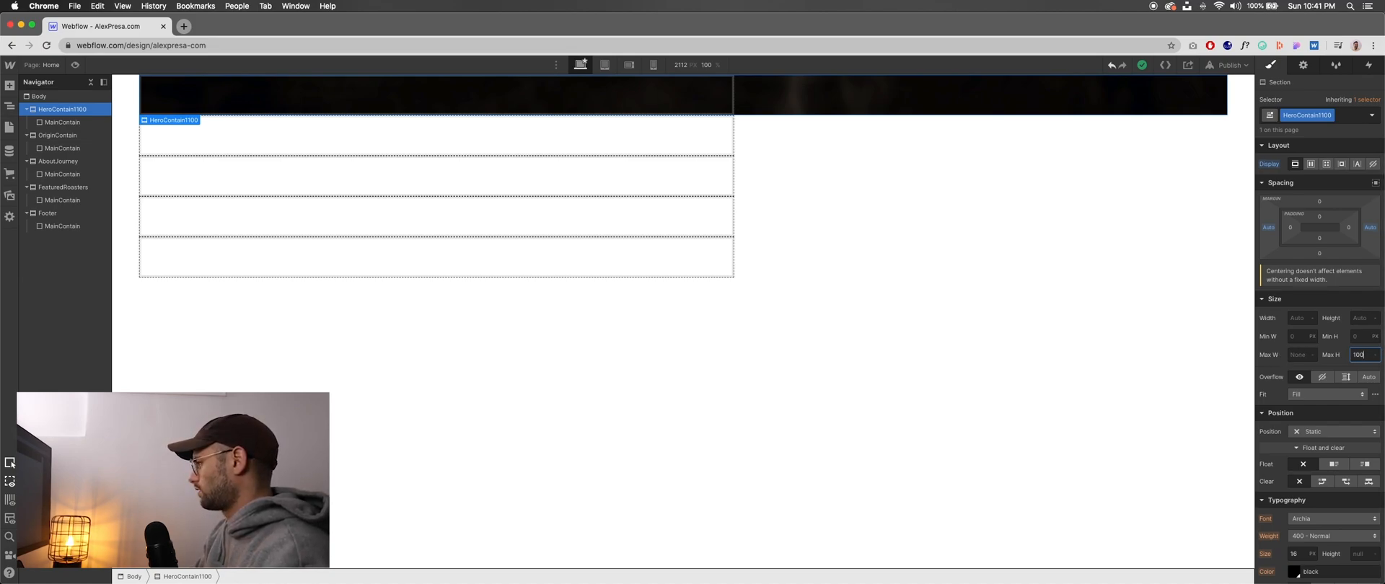
pyautogui.write('%vh')
pyautogui.press('Return')
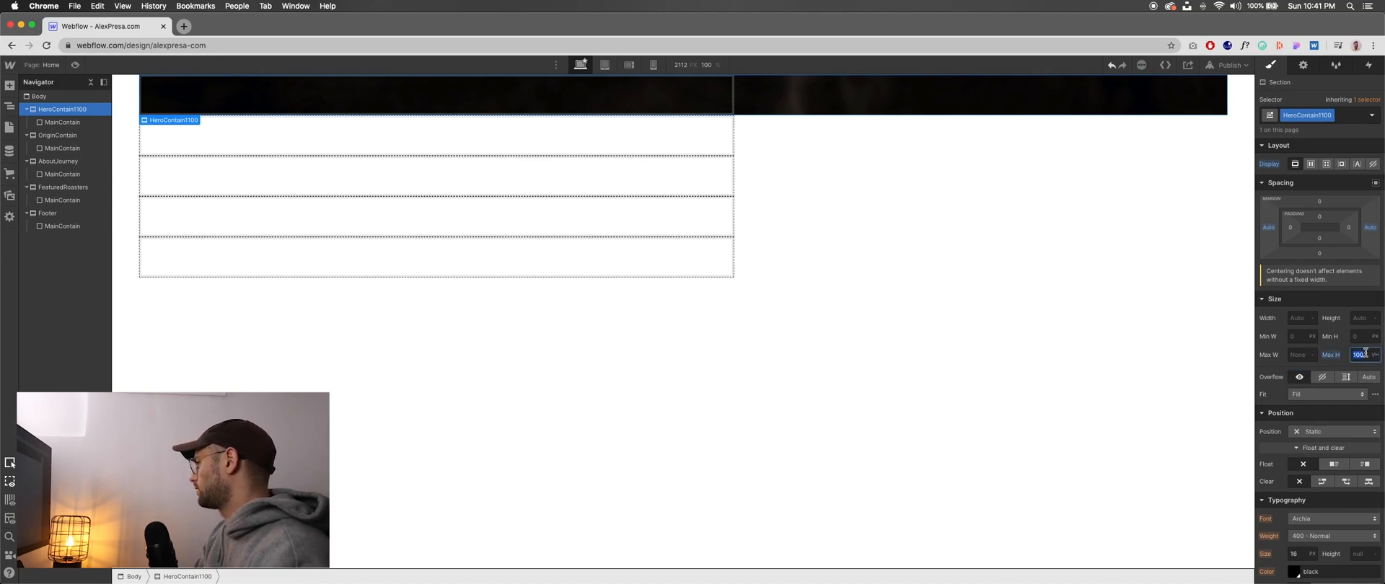
# - Set both HeroContain1100's maximum height and its height to 100%
pyautogui.write('100%')
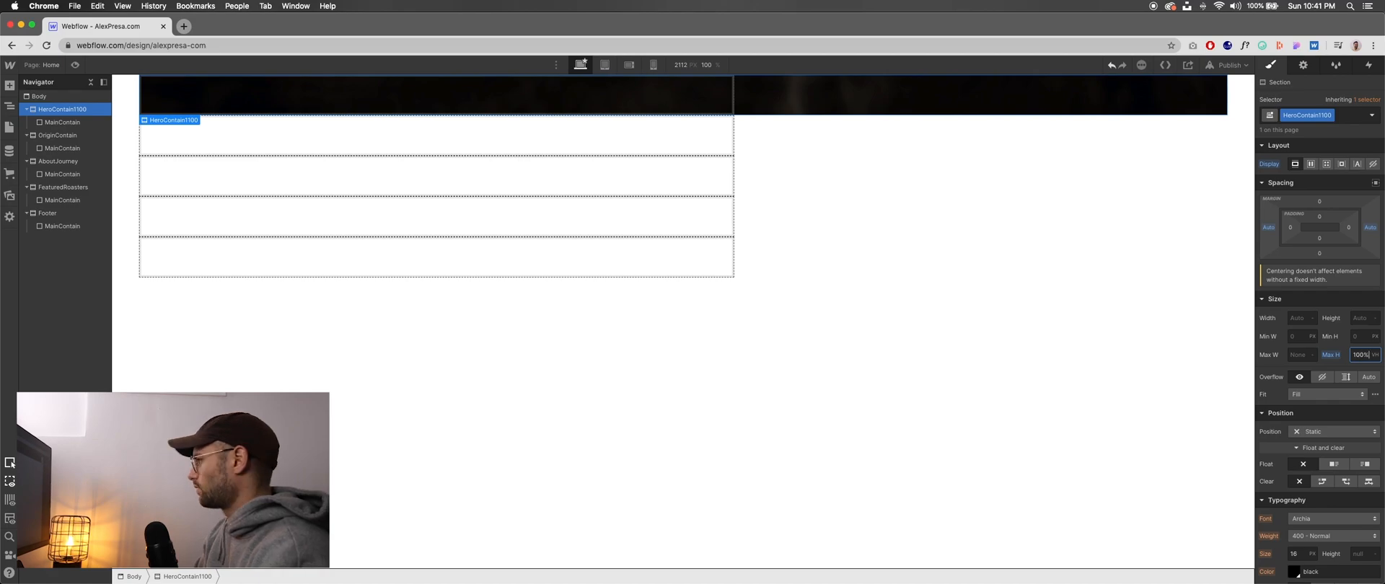
pyautogui.press('Tab')
pyautogui.click(1366, 354)
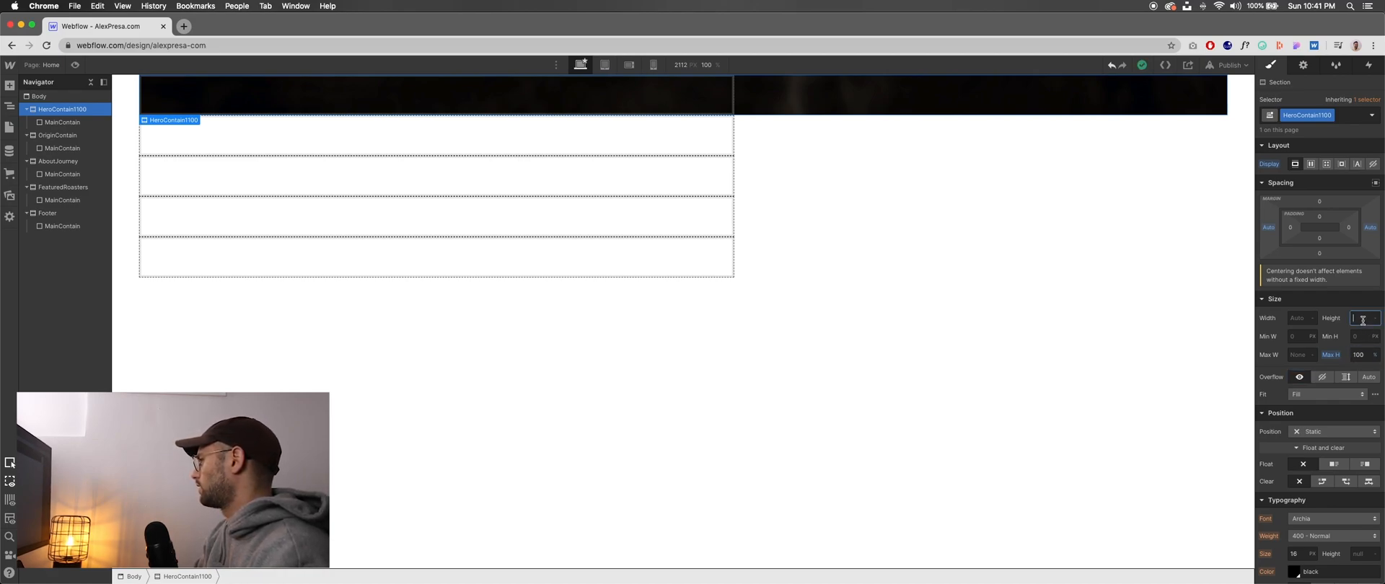
pyautogui.click(1375, 320)
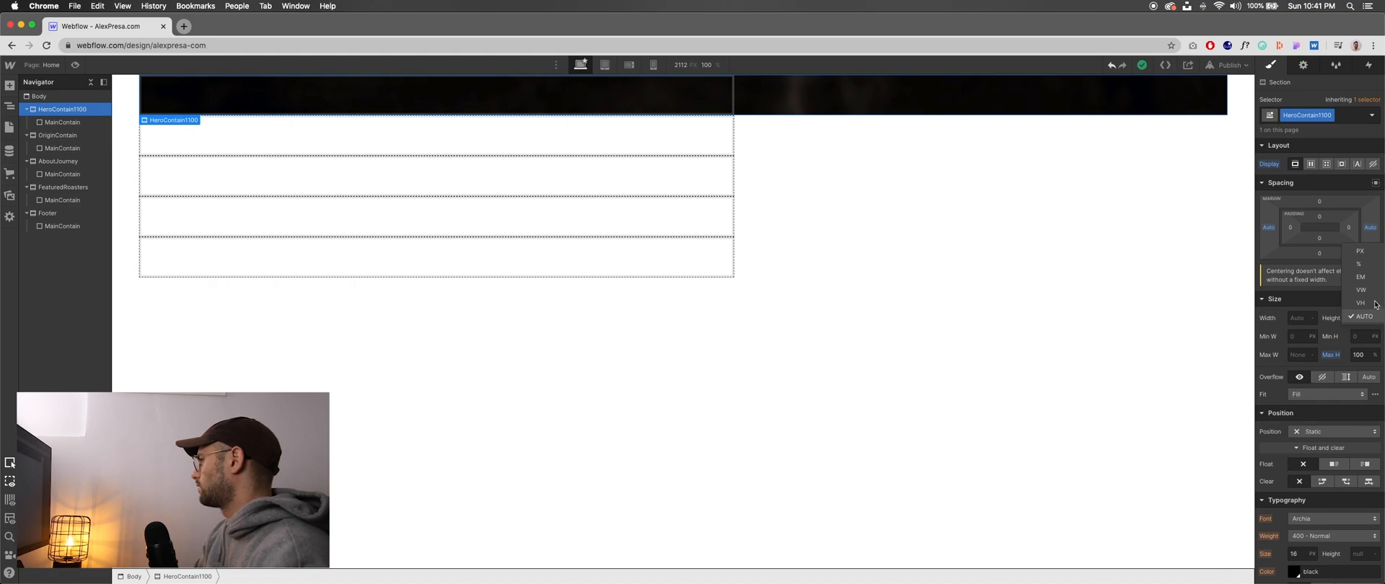
pyautogui.click(1359, 264)
pyautogui.write('100')
pyautogui.press('Tab')
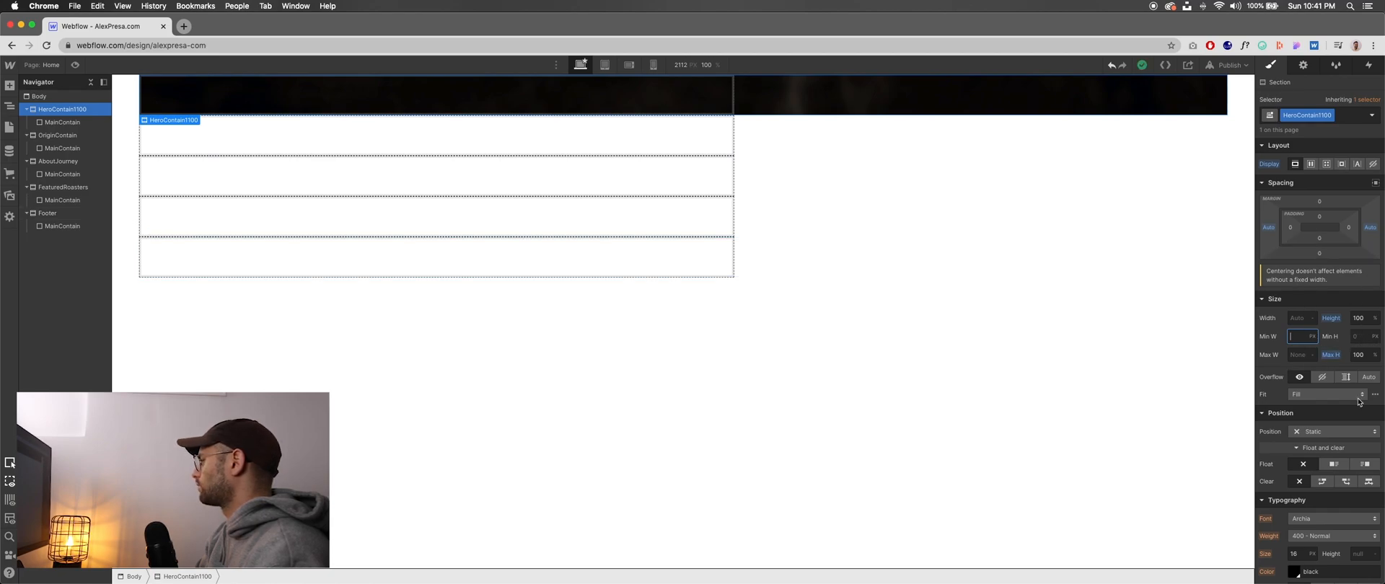
pyautogui.scroll(-8, 1295, 389)
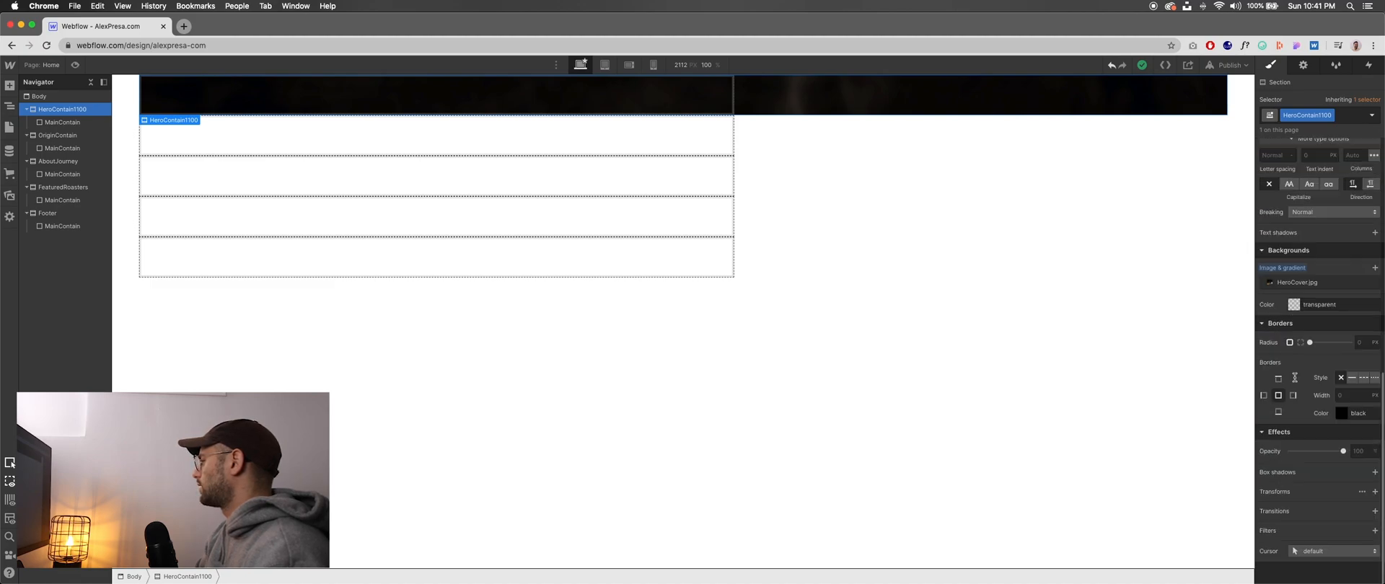
pyautogui.scroll(8, 1311, 380)
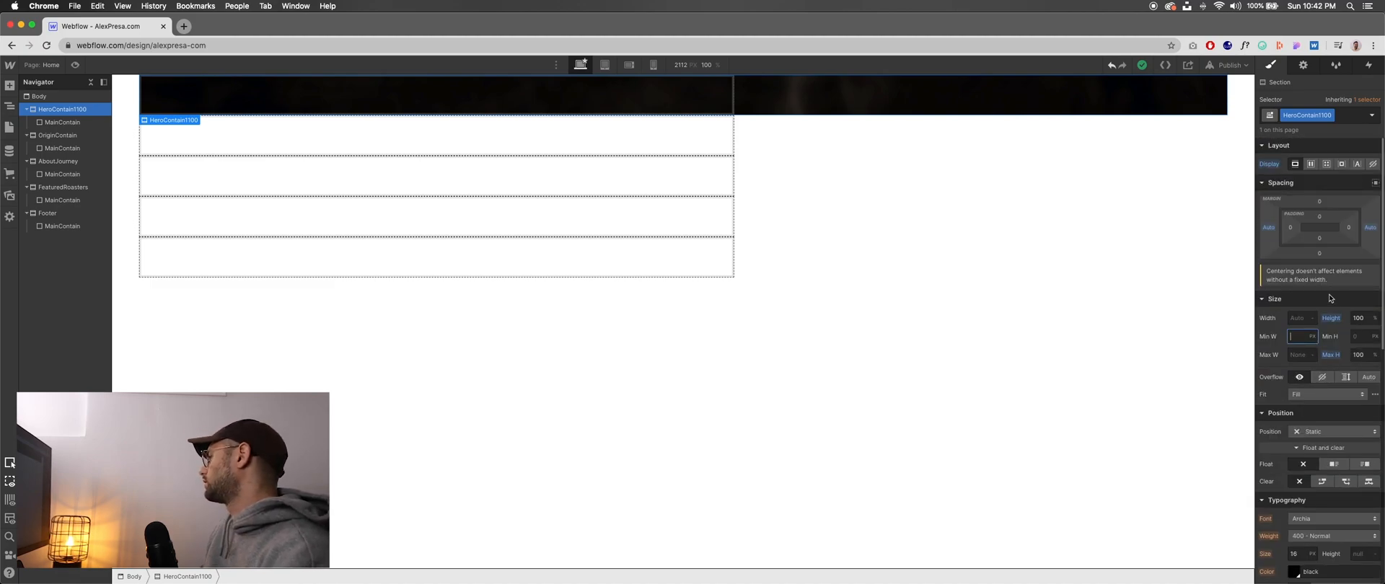
pyautogui.click(1360, 319)
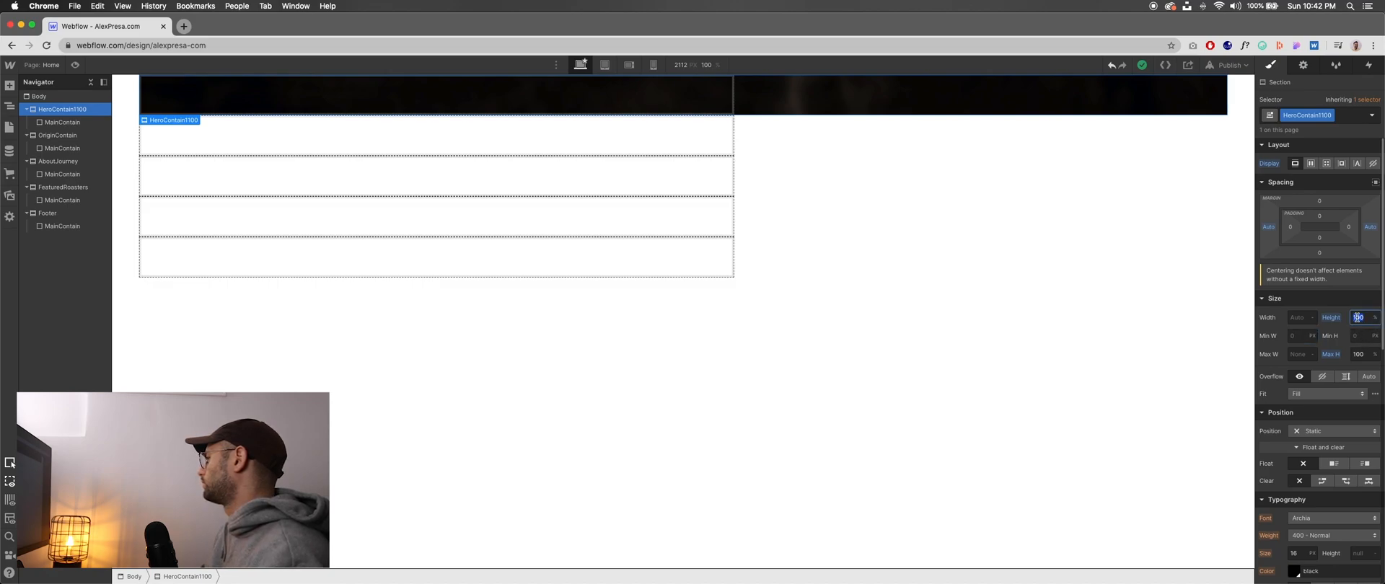
pyautogui.click(1285, 304)
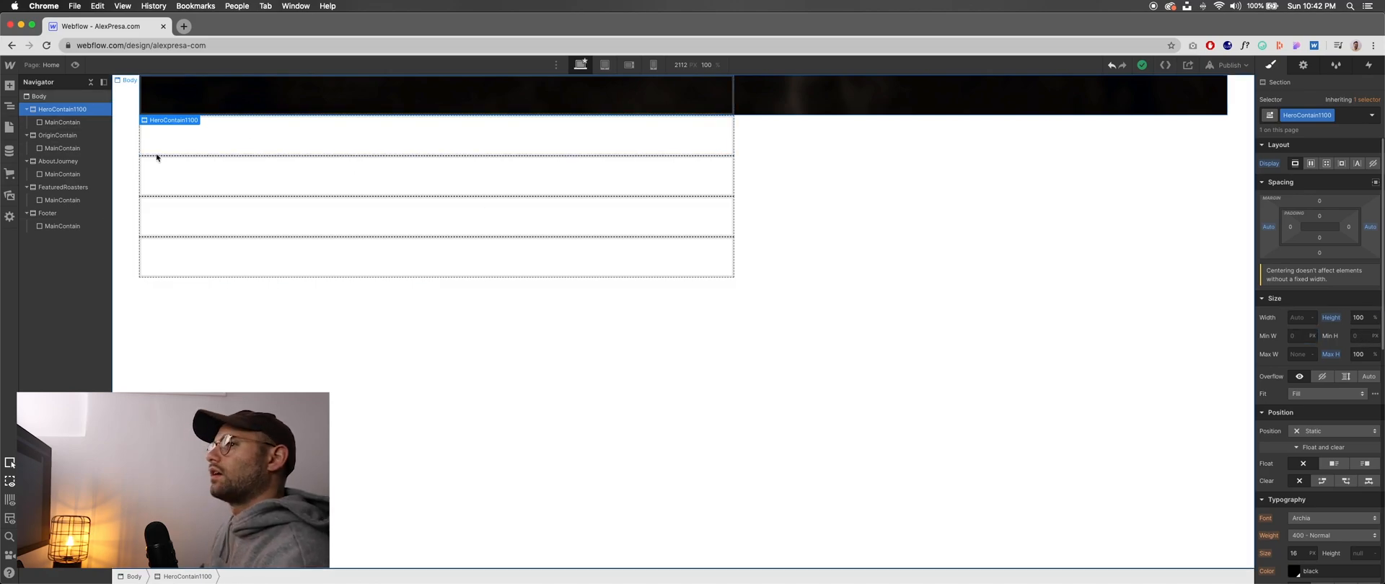
# - Add a heading to the MainContain block inside HeroContain1100 and make it an H2
pyautogui.click(10, 85)
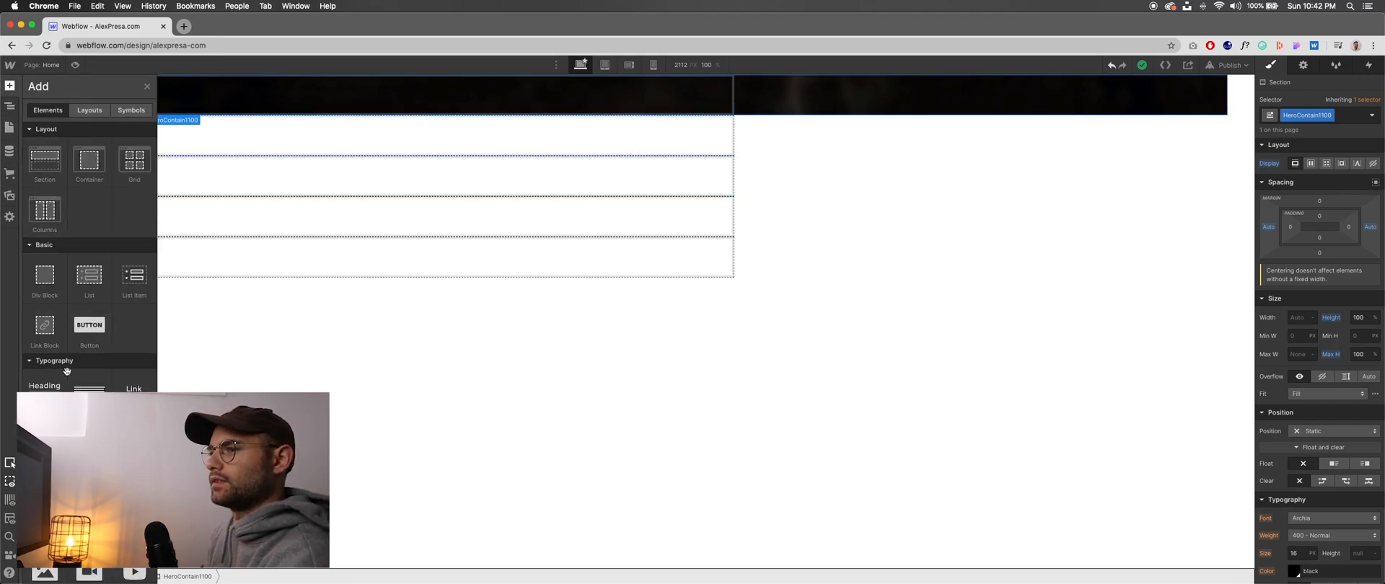
pyautogui.moveTo(277, 207); pyautogui.dragTo(347, 93)
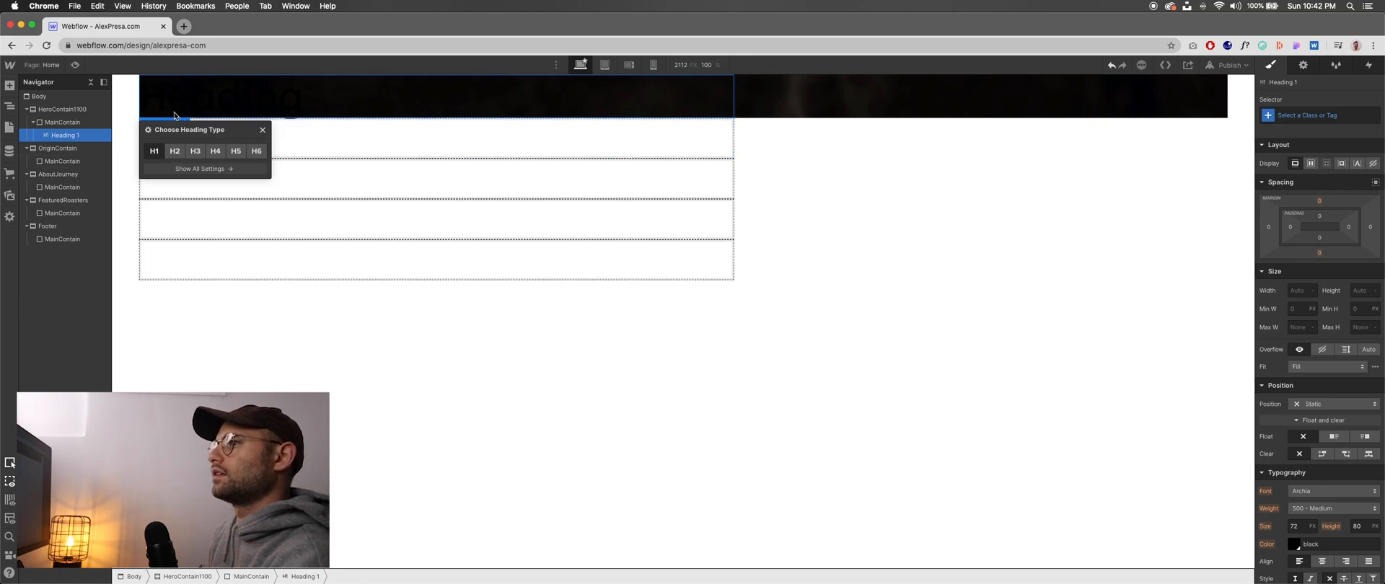
pyautogui.click(178, 152)
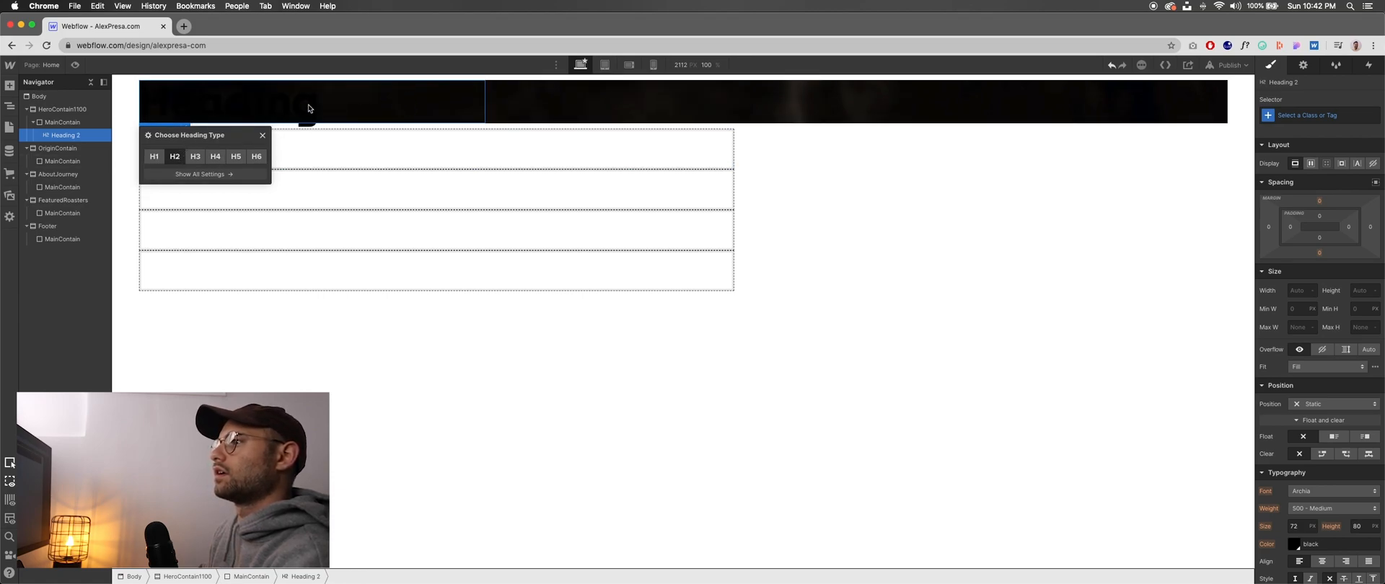
# - Try moving the H2 heading out of MainContain so it sits directly inside HeroContain1100
pyautogui.click(65, 136)
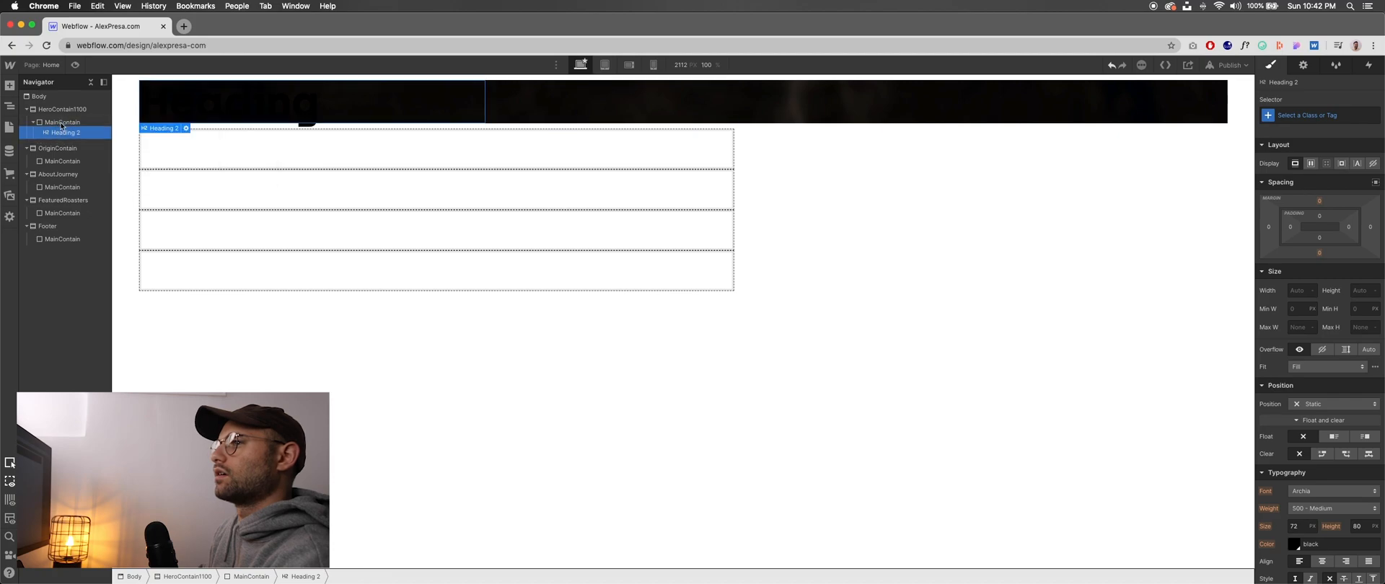
pyautogui.moveTo(67, 140)
pyautogui.mouseDown()
pyautogui.moveTo(66, 110)
pyautogui.moveTo(64, 124)
pyautogui.mouseUp()
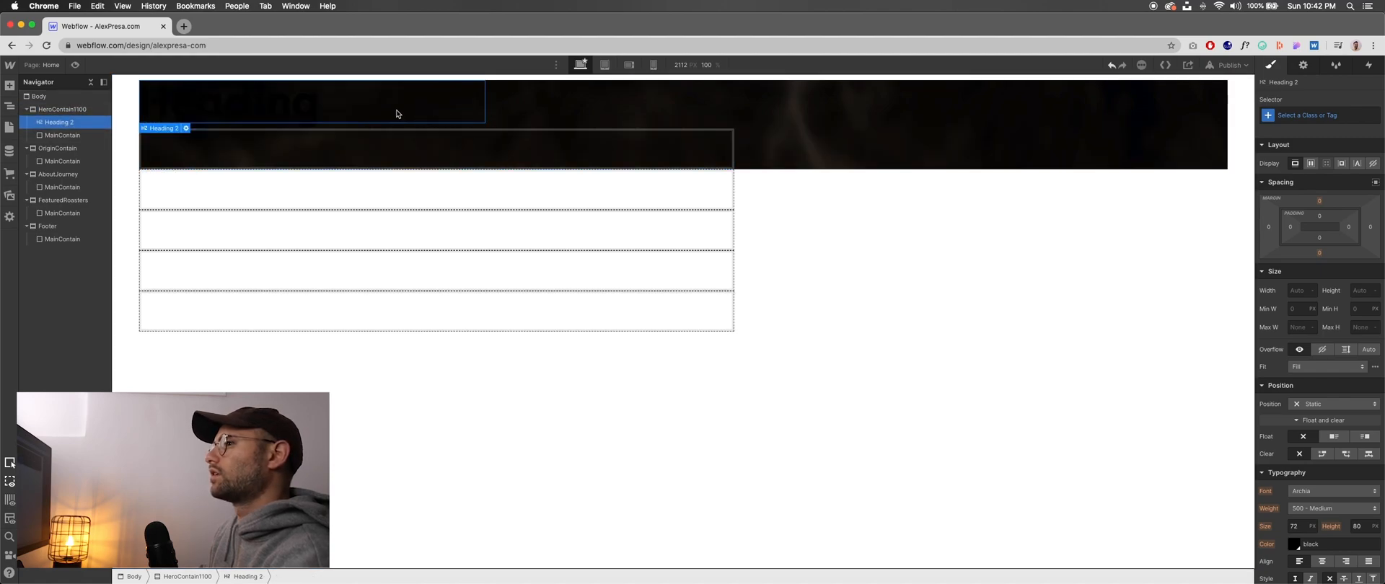
pyautogui.click(309, 148)
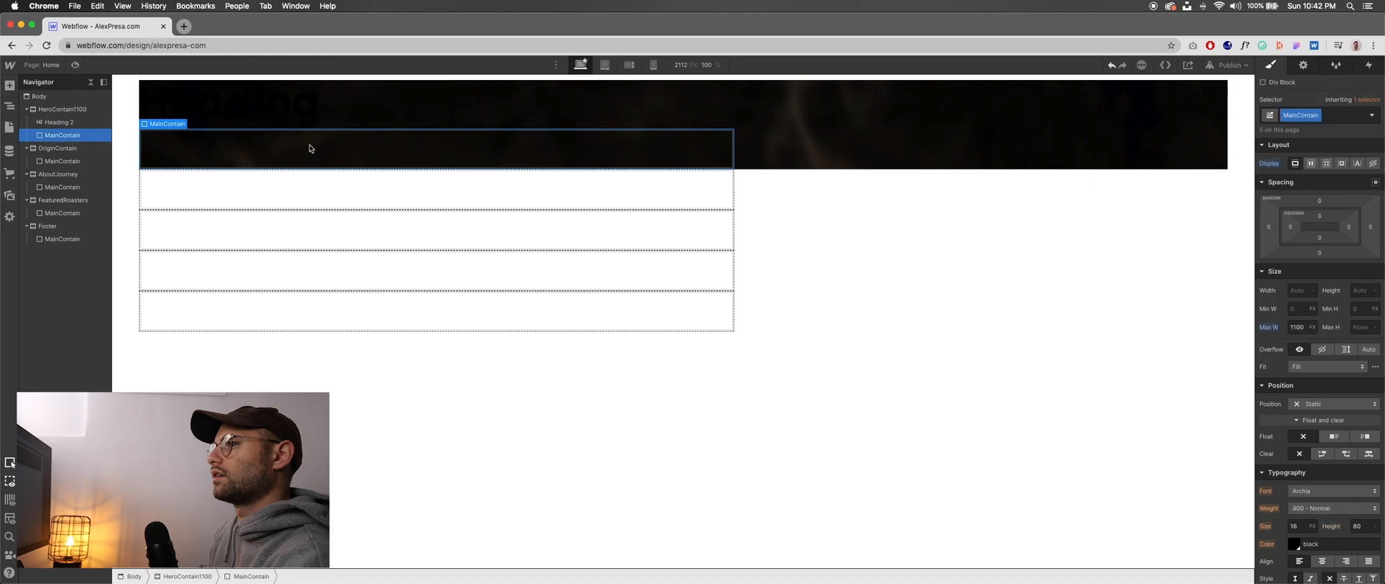
pyautogui.click(62, 121)
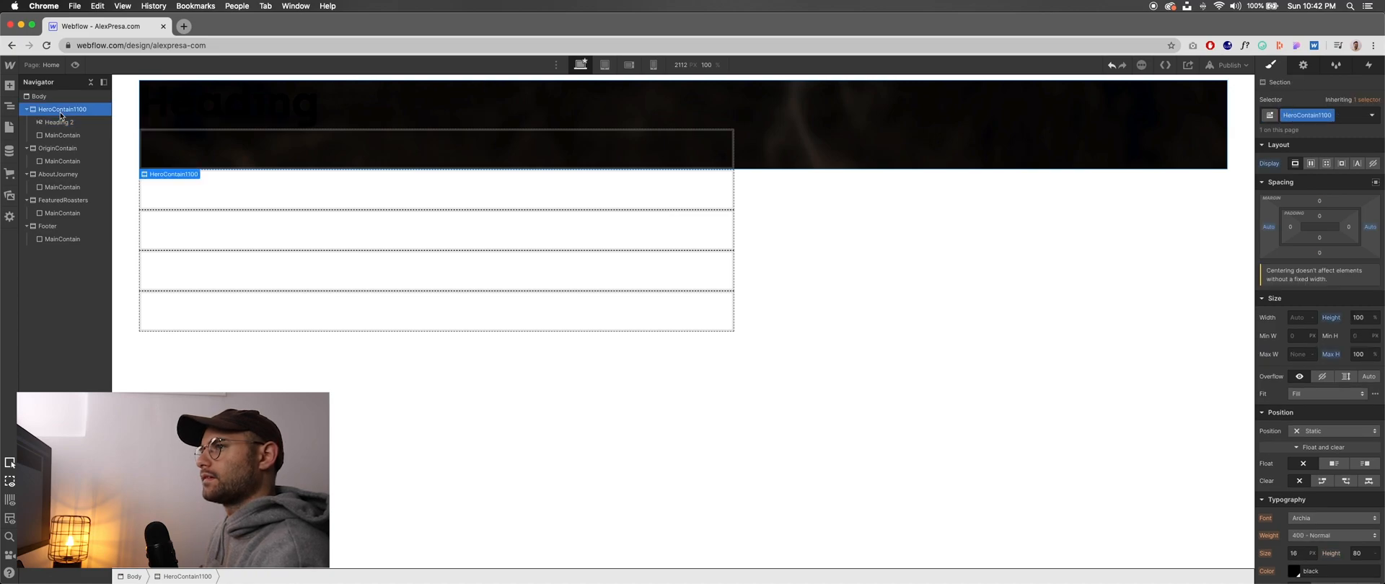
# - Replace the hero heading's placeholder text with "From Seed to Sip"
pyautogui.doubleClick(259, 106)
pyautogui.doubleClick(246, 109)
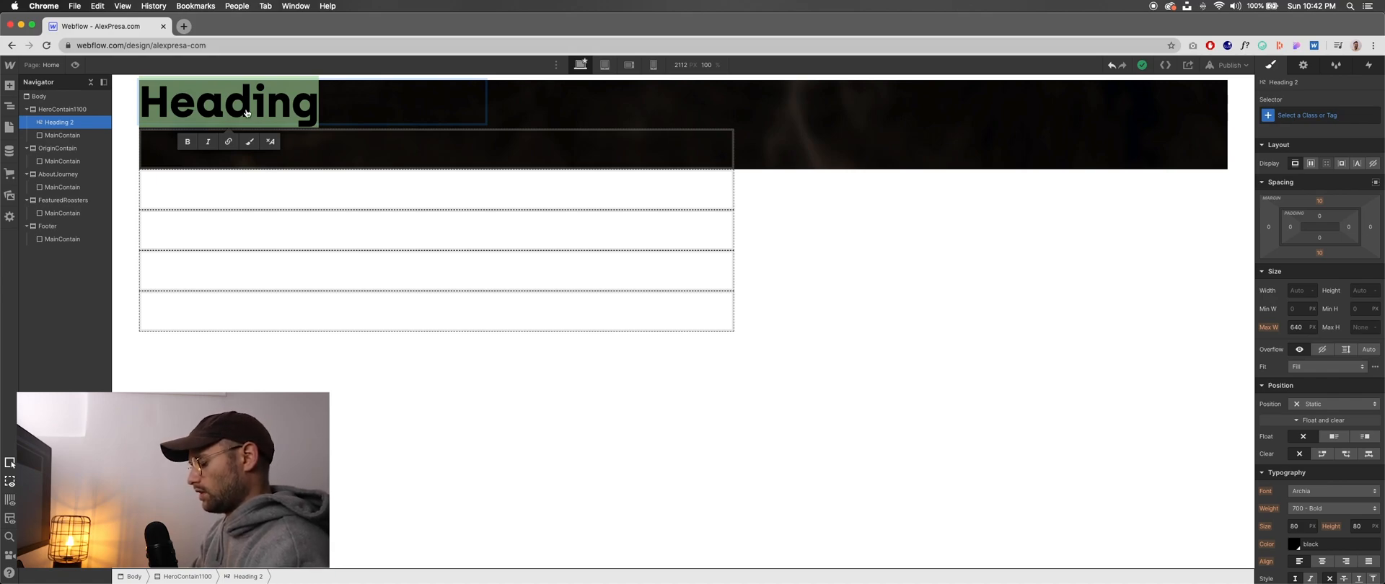
pyautogui.press('super+Tab')
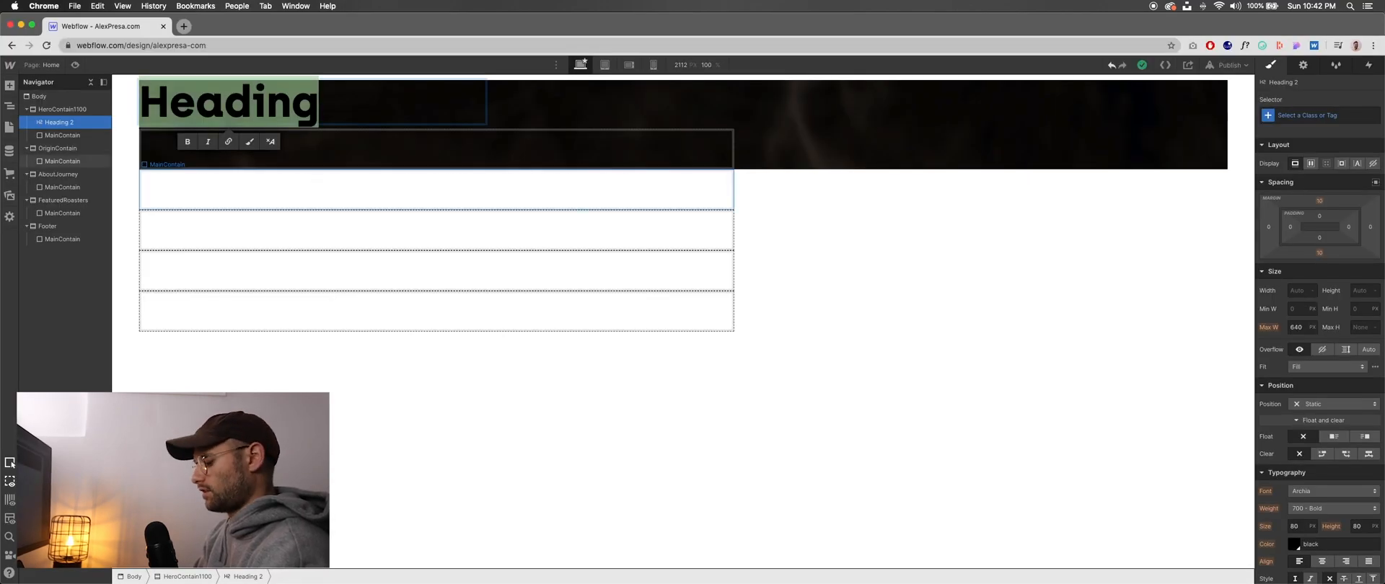
pyautogui.write('From Seed')
pyautogui.write('to S')
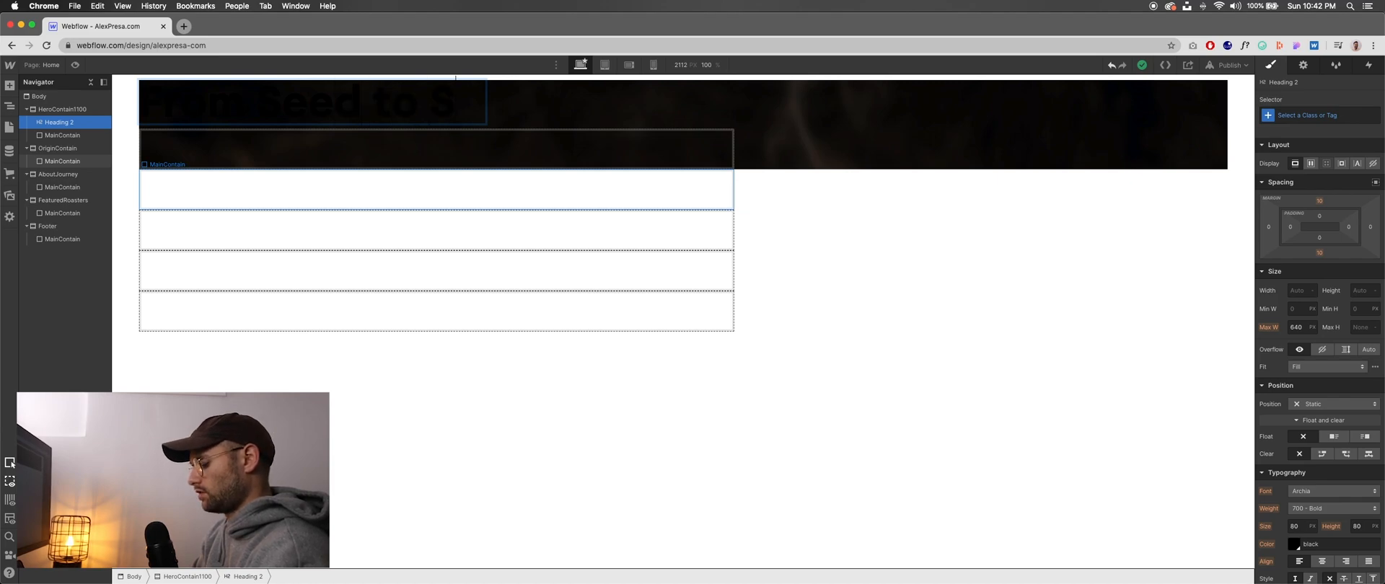
pyautogui.write('ip')
pyautogui.press('super+a')
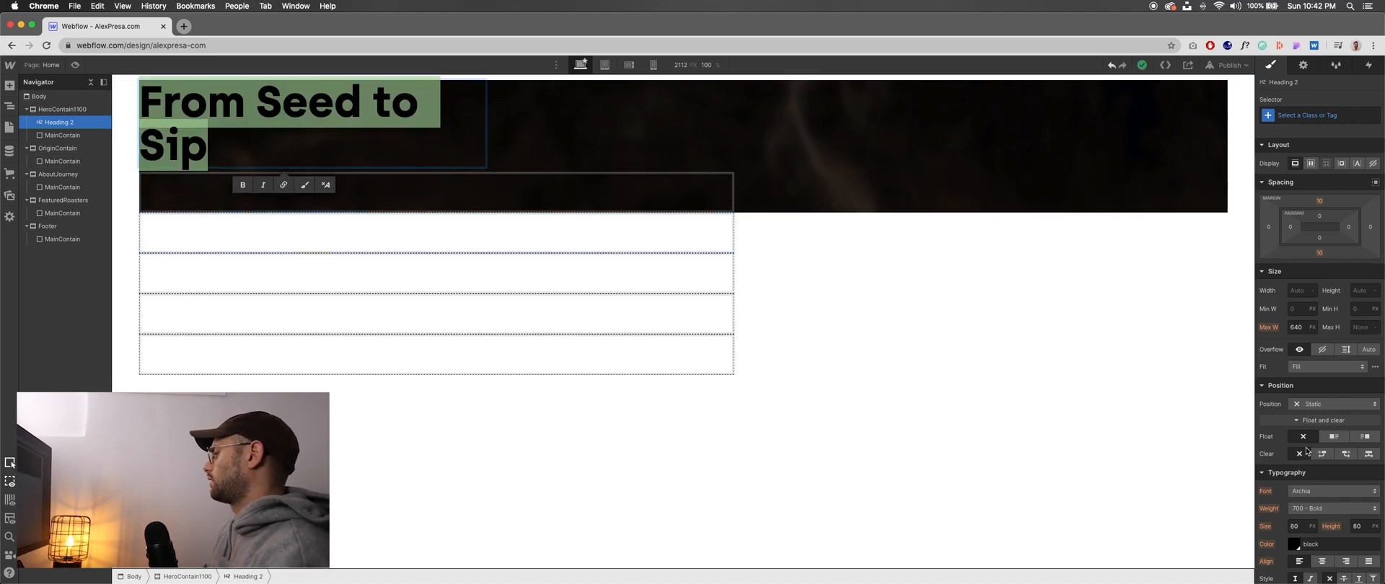
pyautogui.scroll(-5, 1306, 450)
pyautogui.press('Escape')
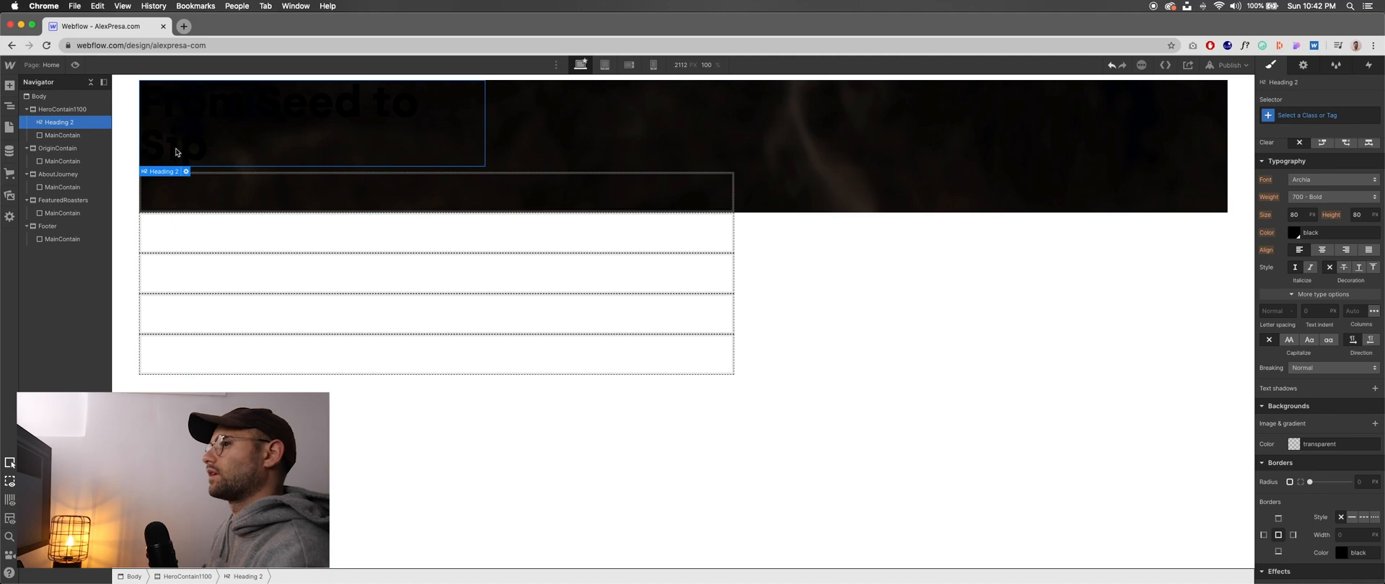
# - Set the text colour of the All H2 Headings tag to white
pyautogui.click(1302, 115)
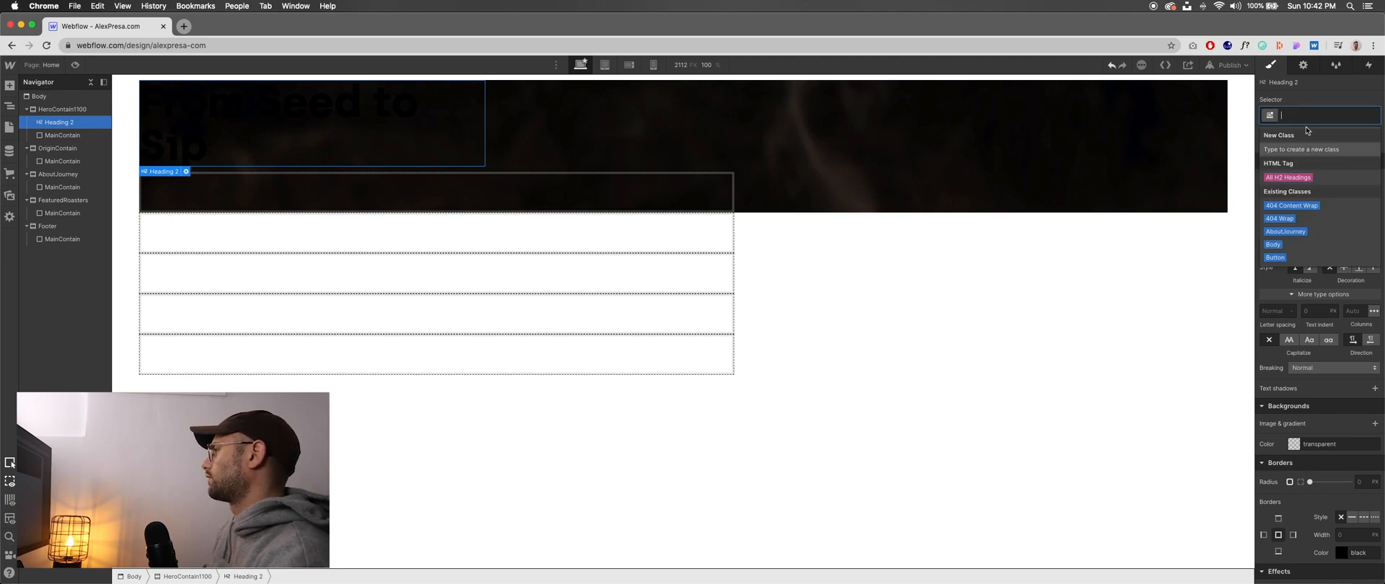
pyautogui.click(1303, 178)
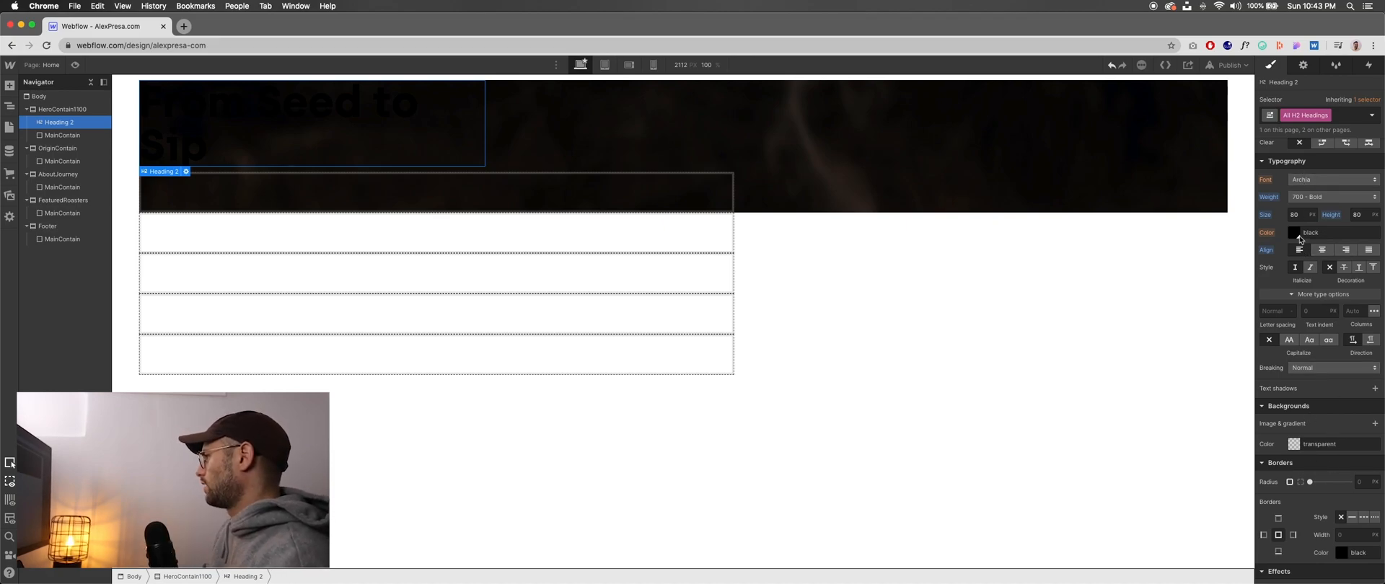
pyautogui.click(1293, 235)
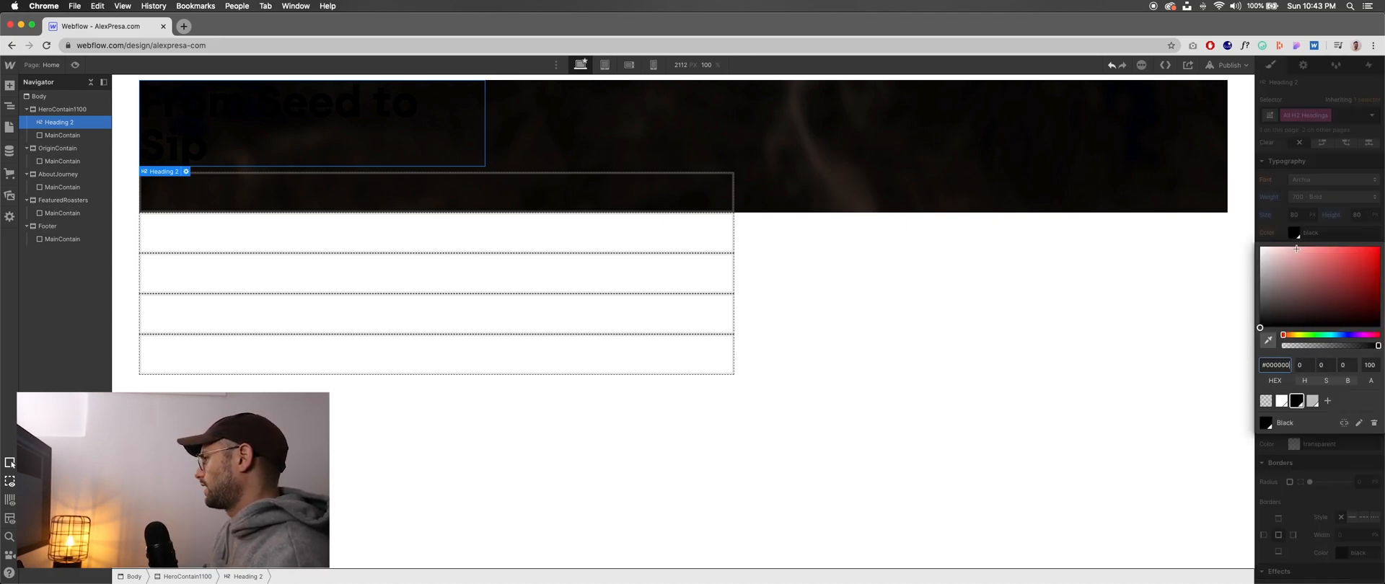
pyautogui.click(1281, 401)
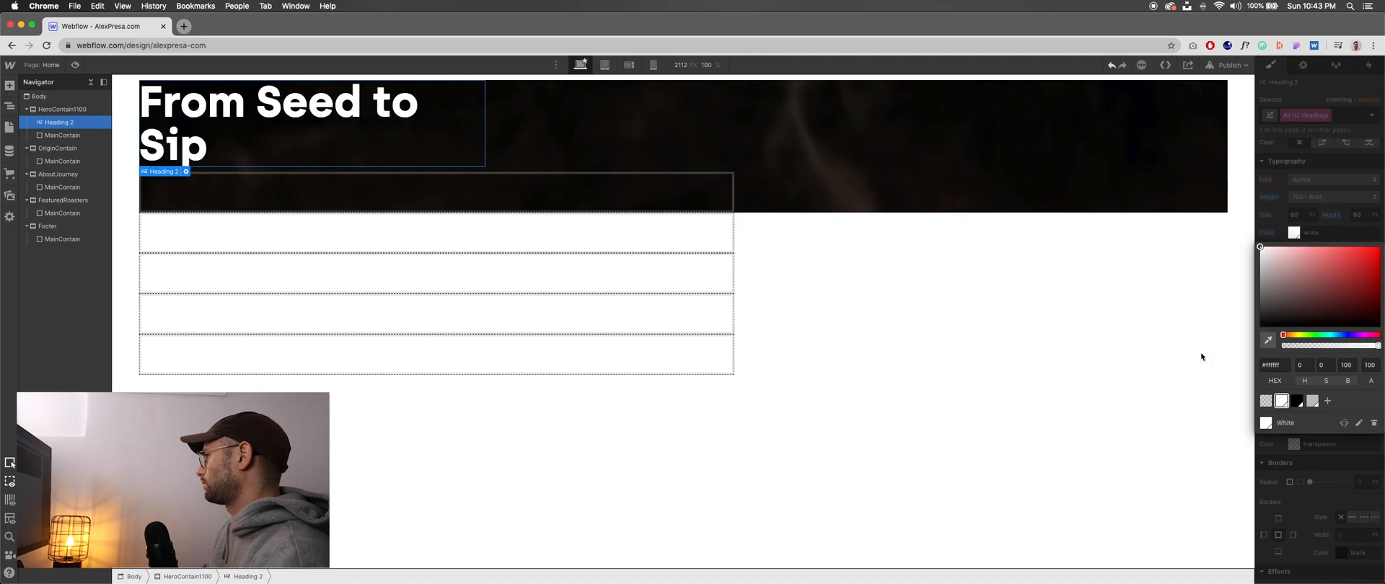
pyautogui.click(880, 396)
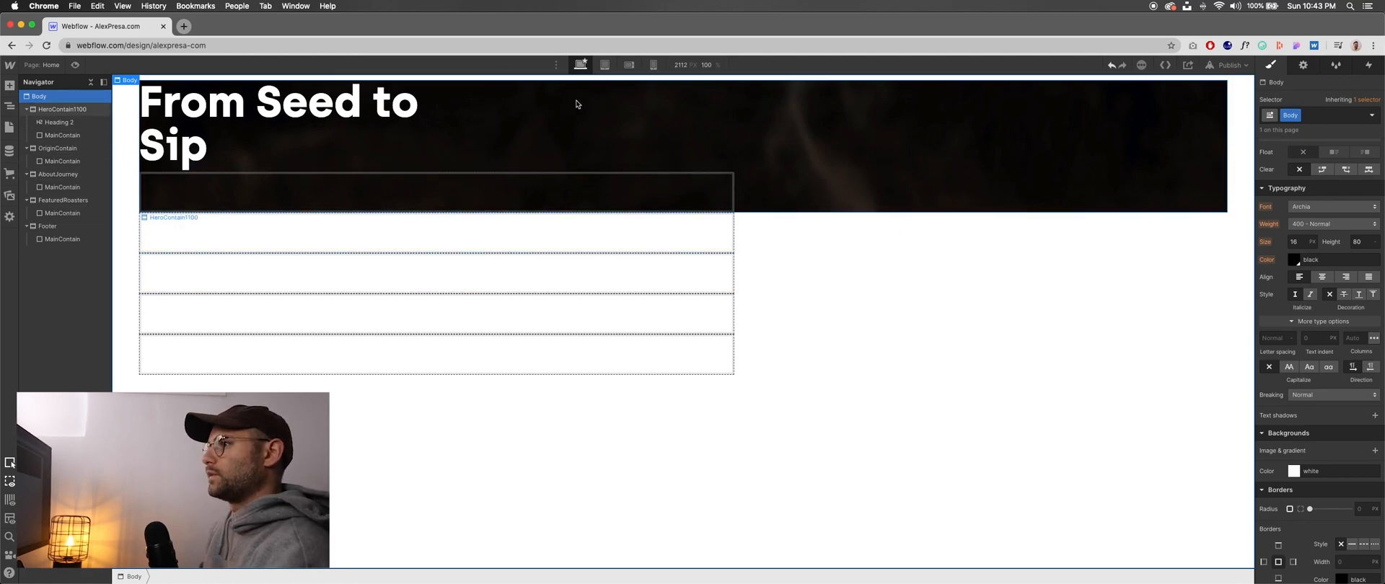
# - Give HeroContain1100 a padding of 40 px on all four sides
pyautogui.click(61, 109)
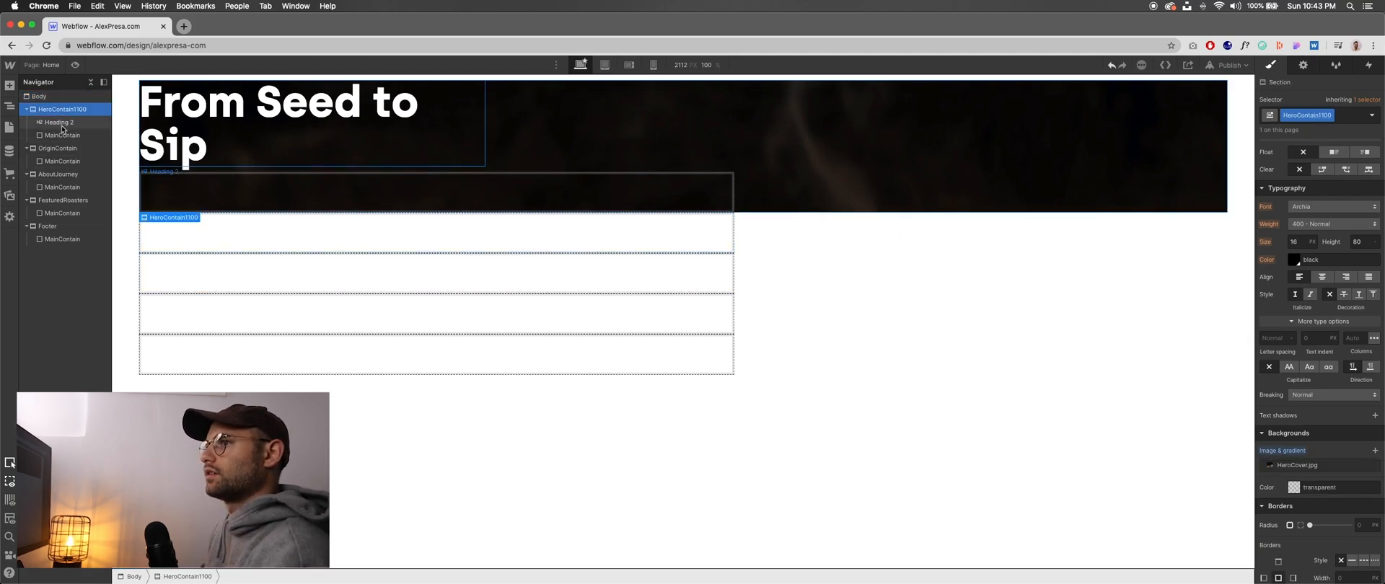
pyautogui.scroll(5, 1330, 269)
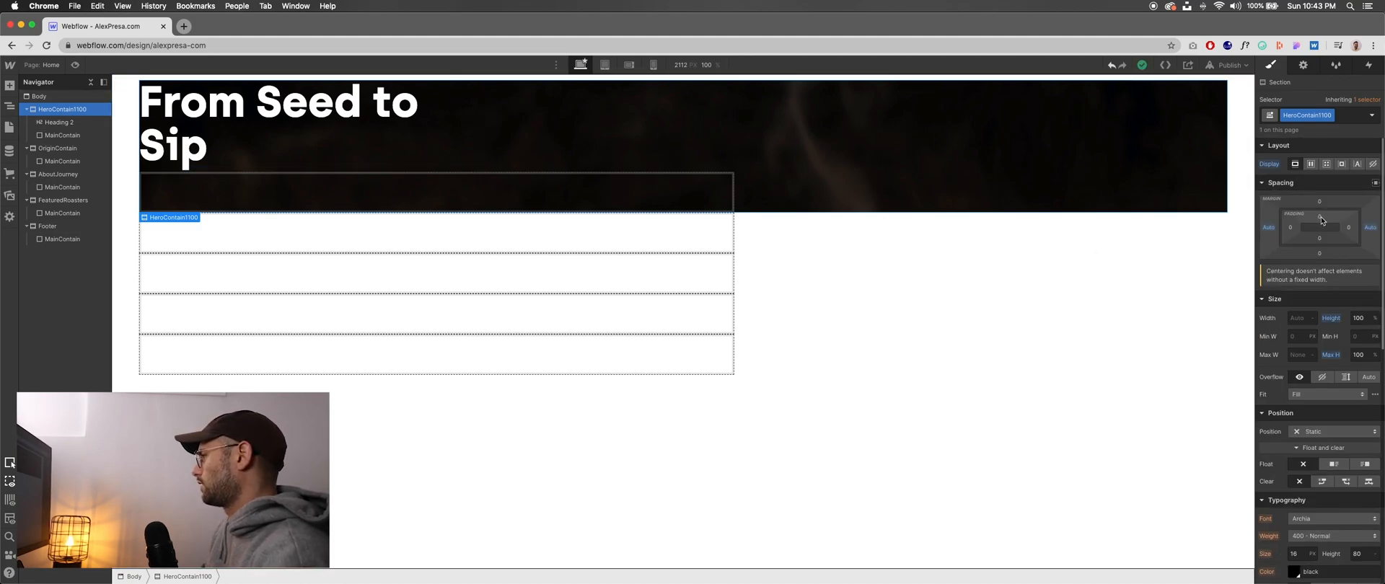
pyautogui.moveTo(1321, 220); pyautogui.dragTo(1314, 240)
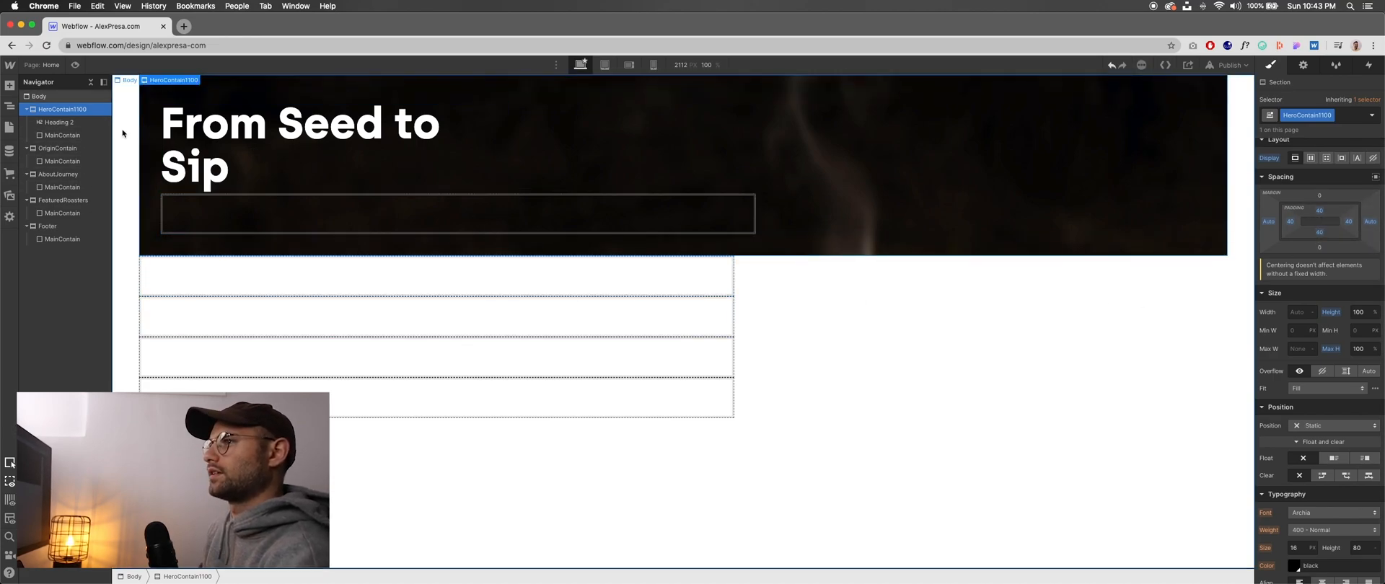
# - Set the Body element's left and right padding to 0
pyautogui.click(42, 96)
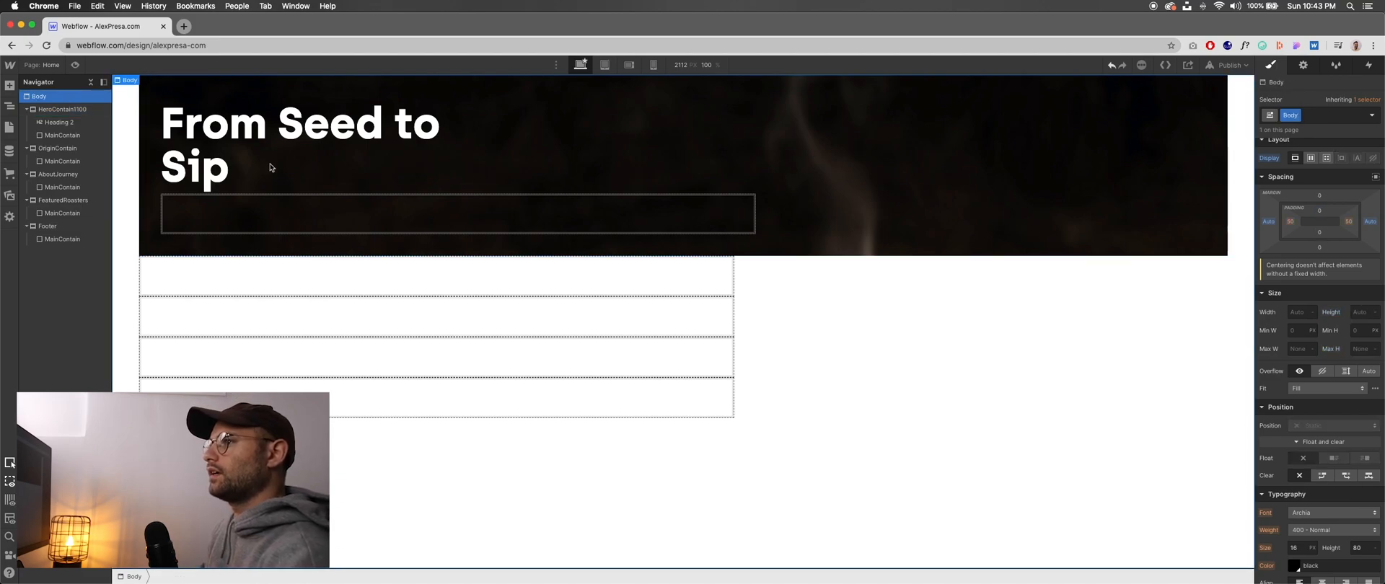
pyautogui.click(1349, 222)
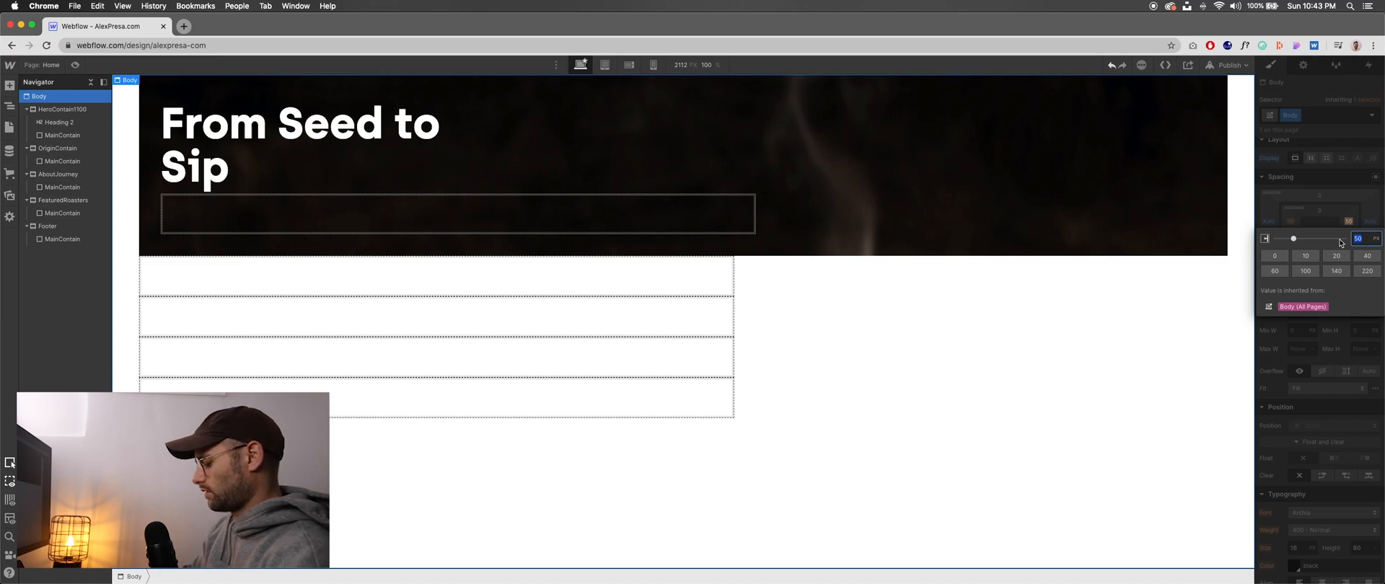
pyautogui.click(1275, 255)
pyautogui.click(1291, 222)
pyautogui.write('0')
pyautogui.press('Return')
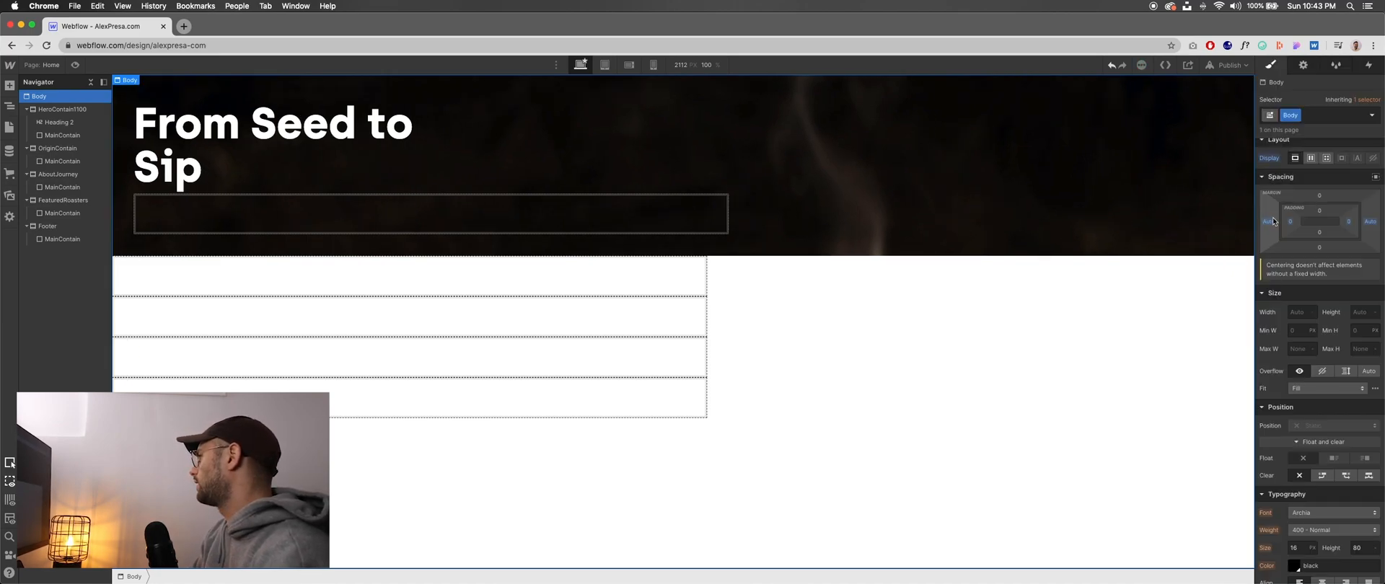
# - Reset the Body element's left margin to 0
pyautogui.click(1271, 222)
pyautogui.click(1270, 223)
pyautogui.click(1271, 222)
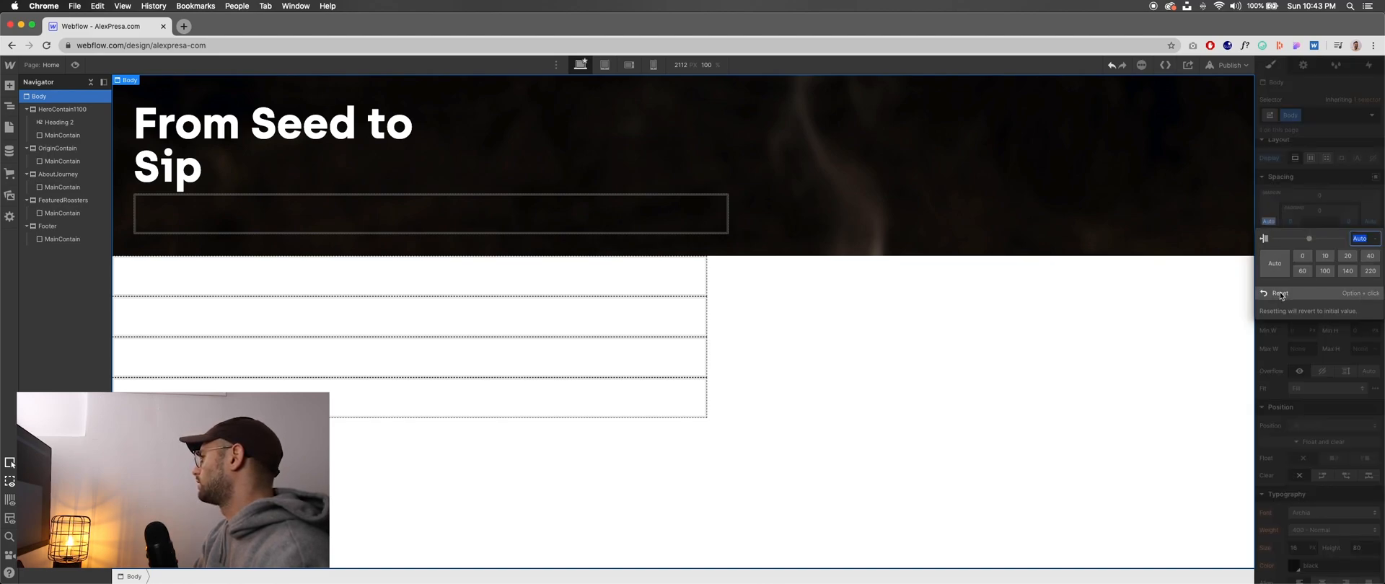
pyautogui.write('0')
pyautogui.press('Return')
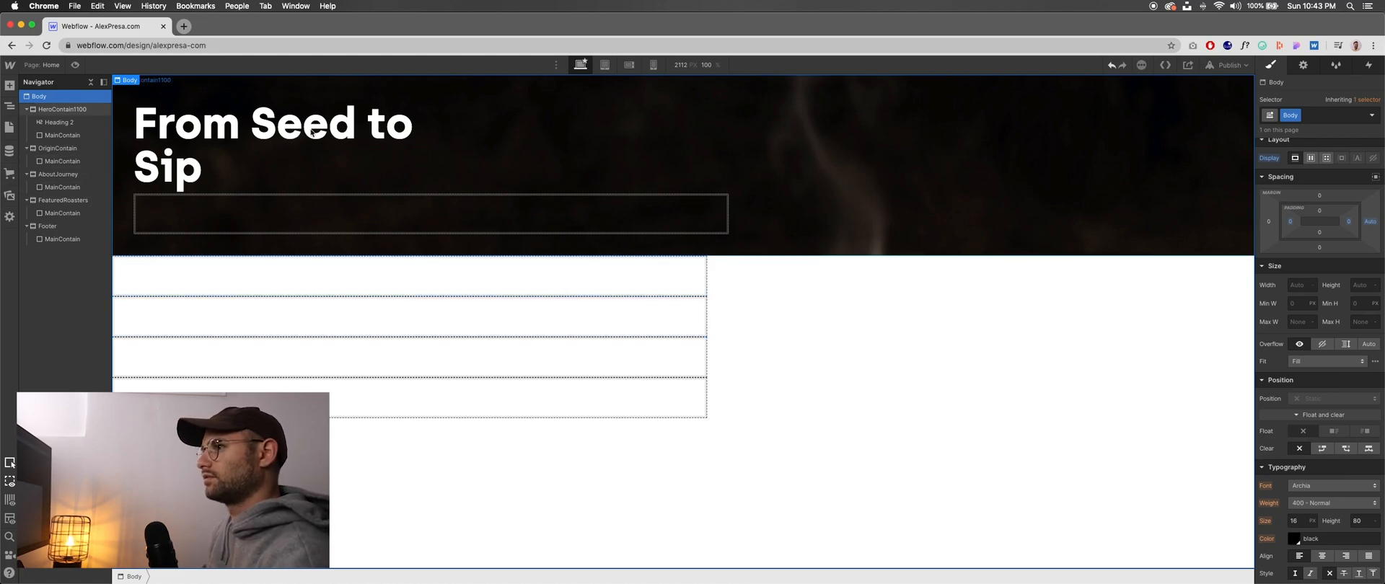
# - Switch to Figma and examine how the hero content is positioned in the One Page Website - Coffee design
pyautogui.click(72, 112)
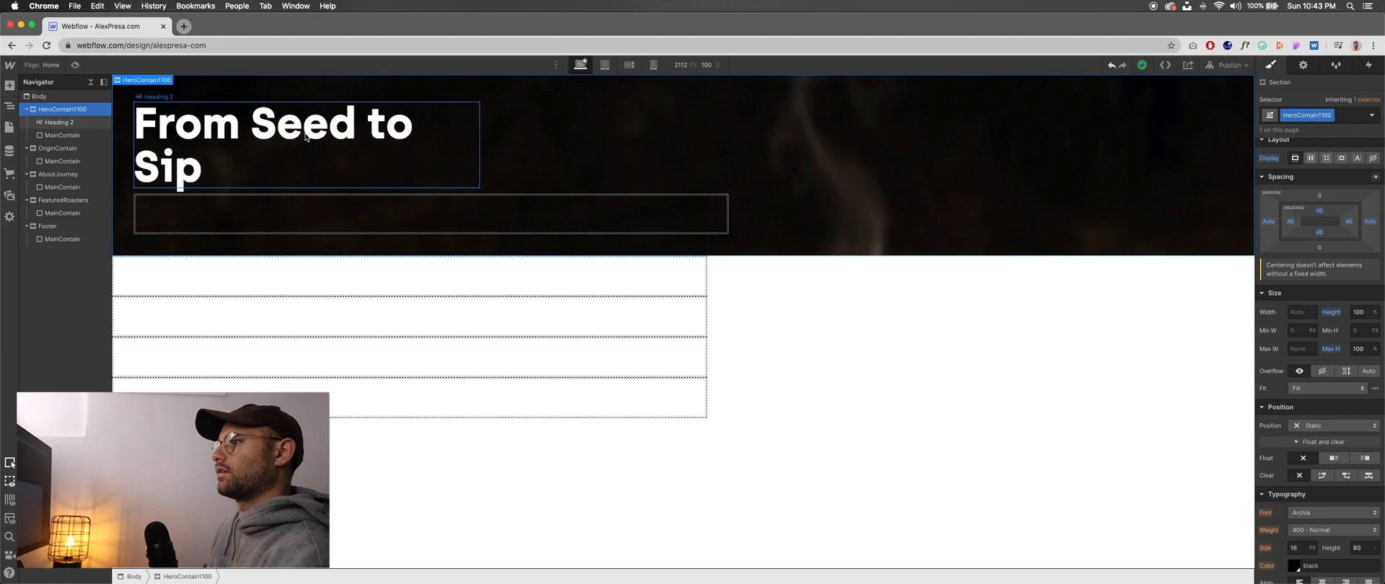
pyautogui.click(379, 136)
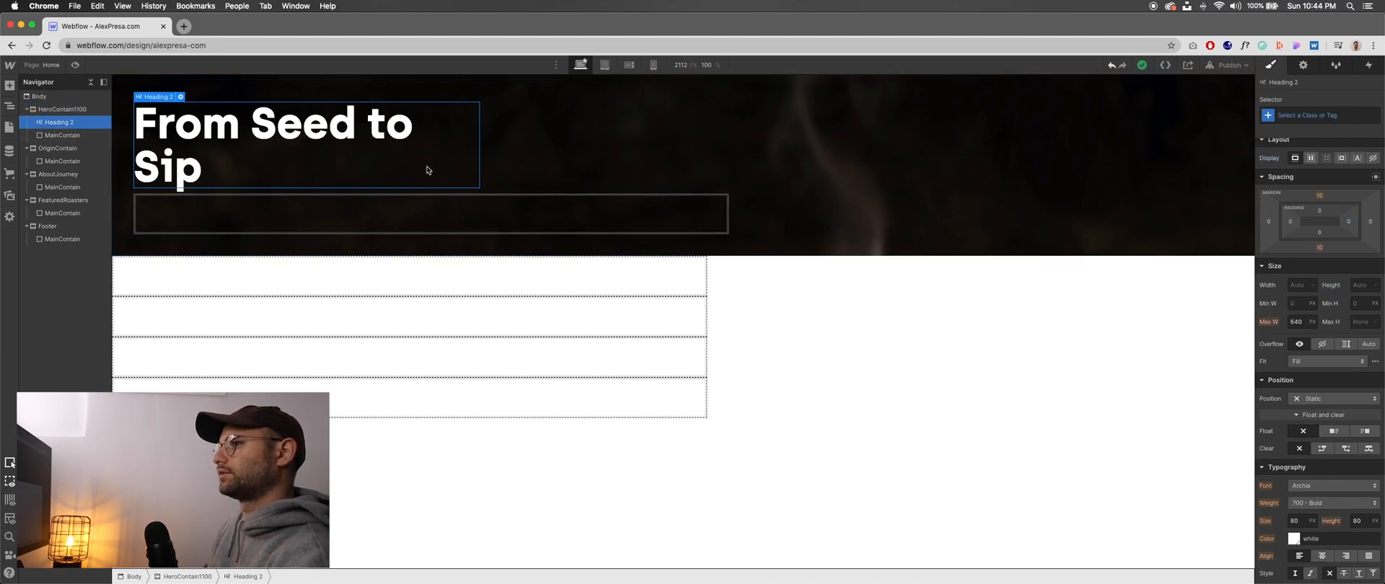
pyautogui.click(816, 133)
pyautogui.press('super+Tab')
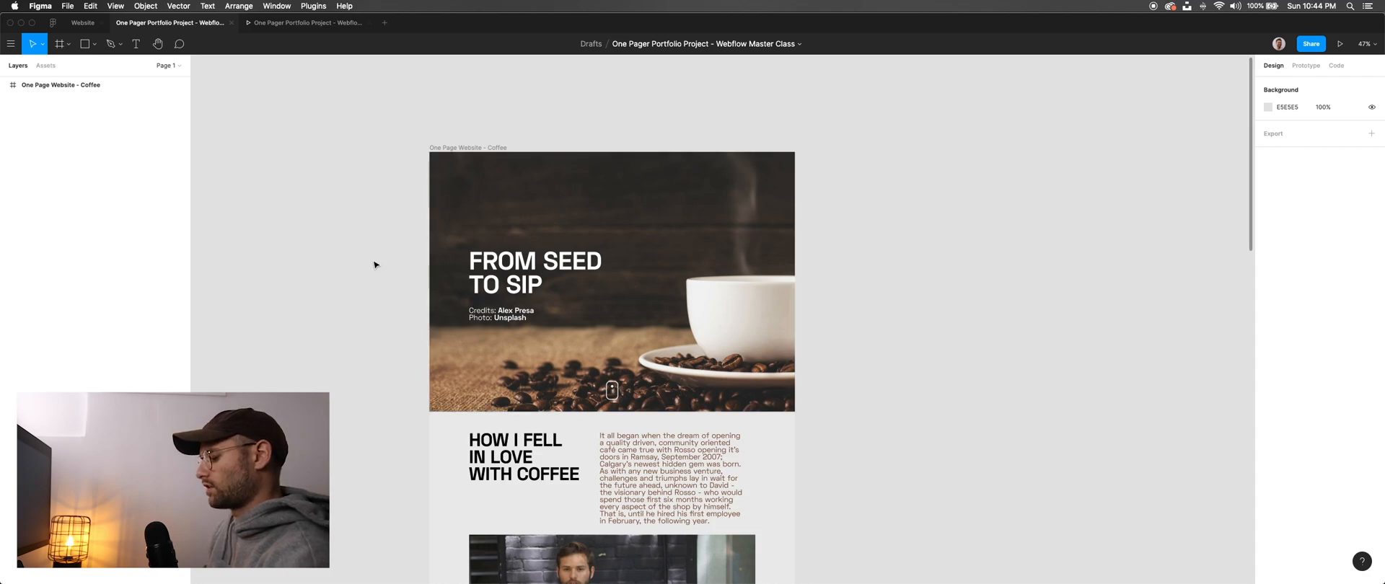
pyautogui.scroll(-2, 372, 238)
pyautogui.scroll(1, 404, 226)
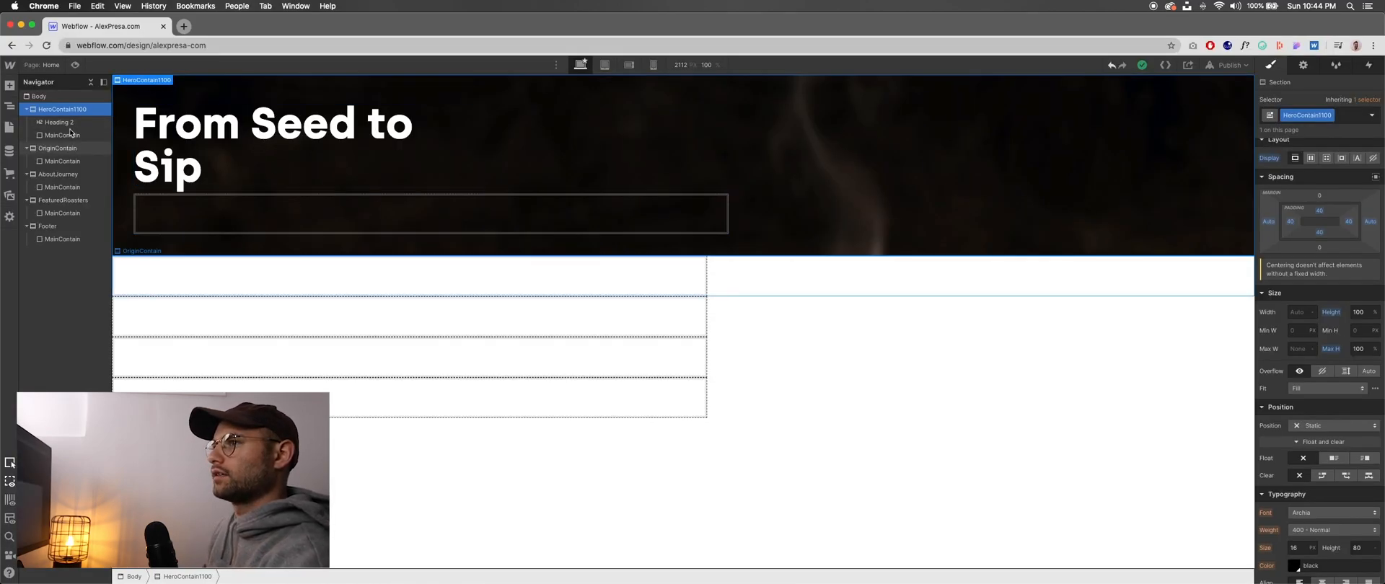
# - Nest the H2 heading inside the hero's MainContain block and centre MainContain with auto side margins
pyautogui.click(69, 124)
pyautogui.moveTo(67, 135); pyautogui.dragTo(69, 138)
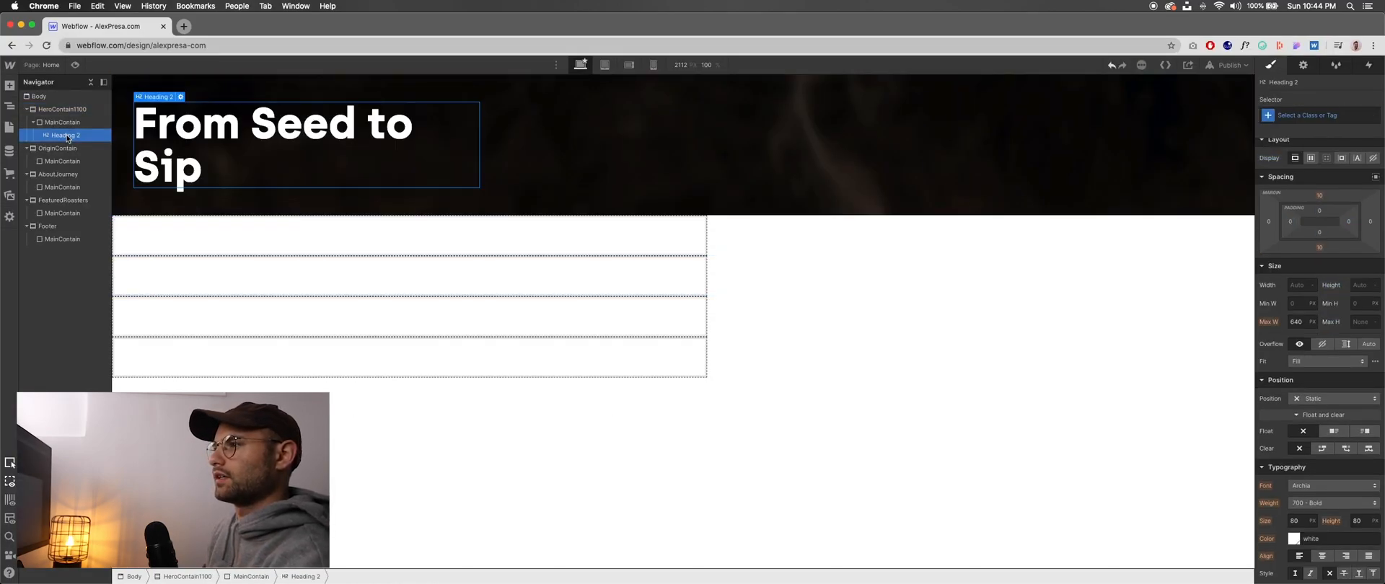
pyautogui.click(642, 164)
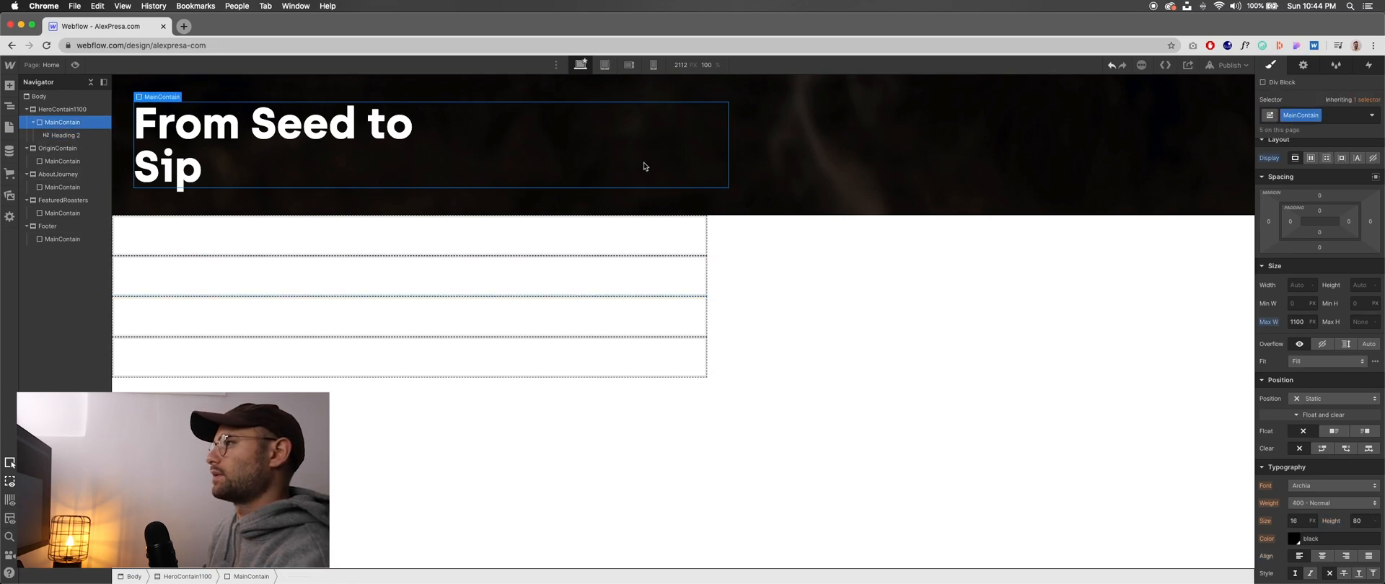
pyautogui.click(1375, 177)
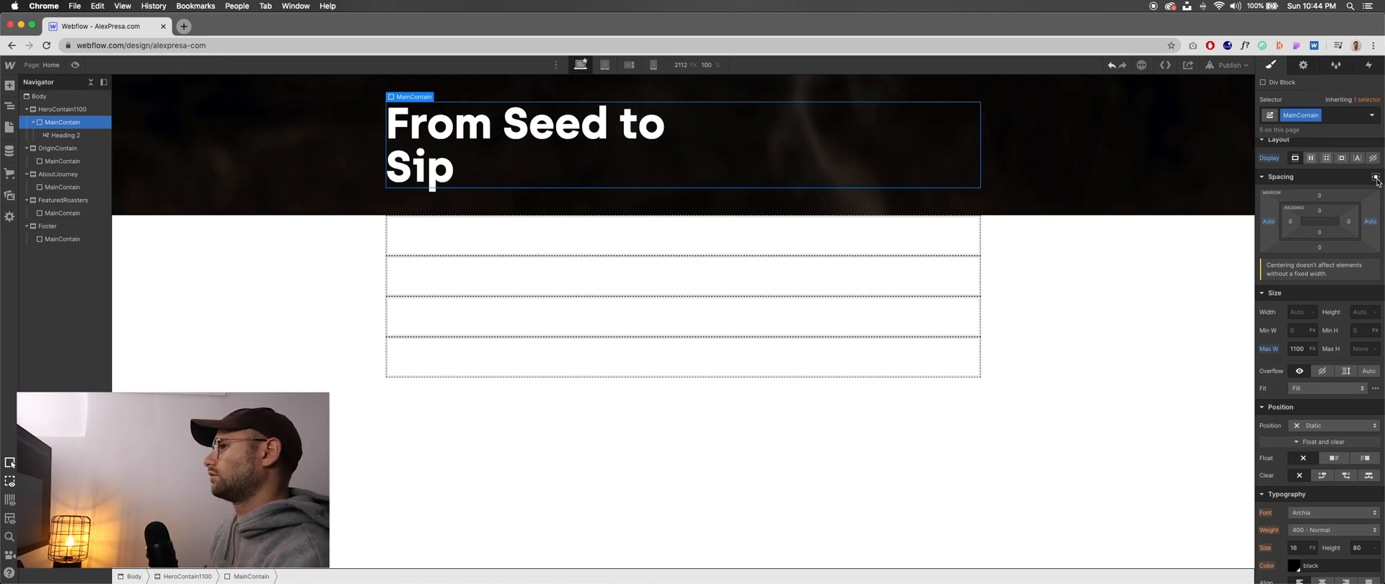
# - Try a maximum width of 1200 px on MainContain and return it to 1100 px
pyautogui.click(1301, 350)
pyautogui.write('1200')
pyautogui.press('Tab')
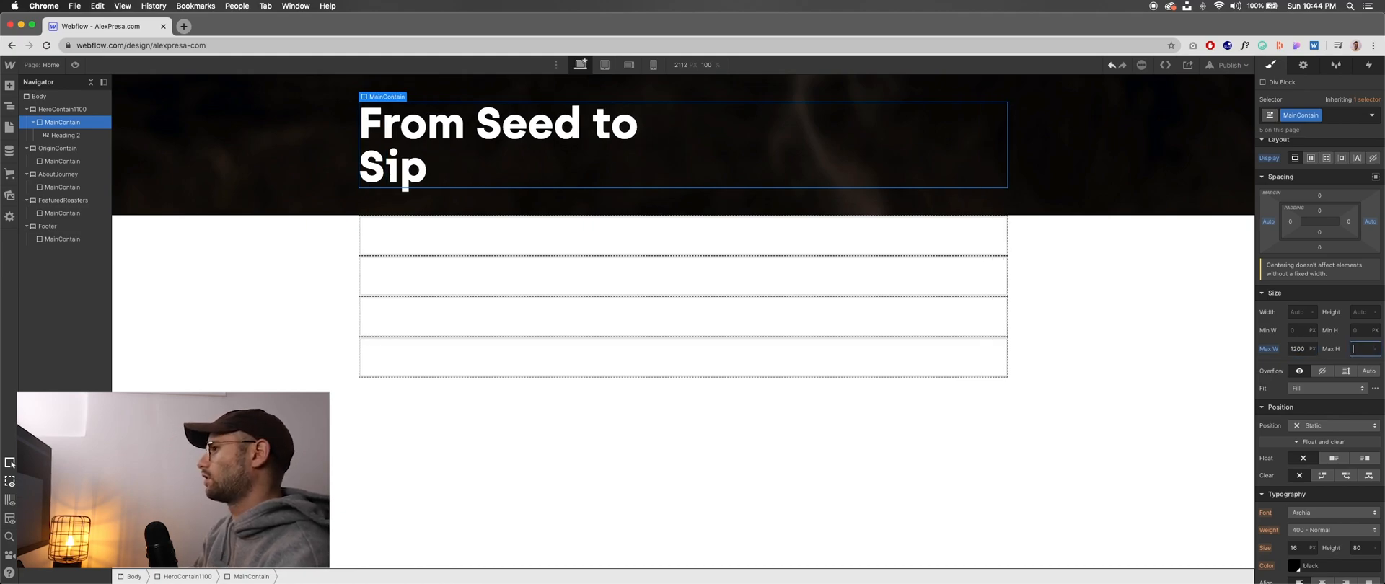
pyautogui.click(1291, 348)
pyautogui.write('1100')
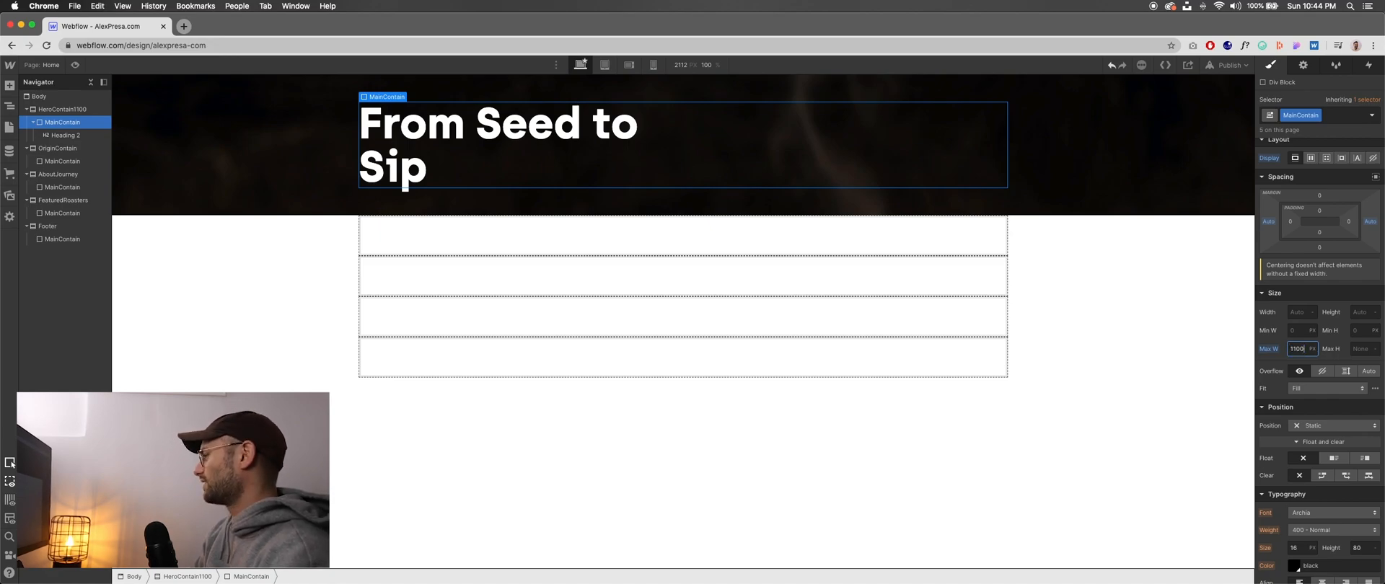
pyautogui.press('Tab')
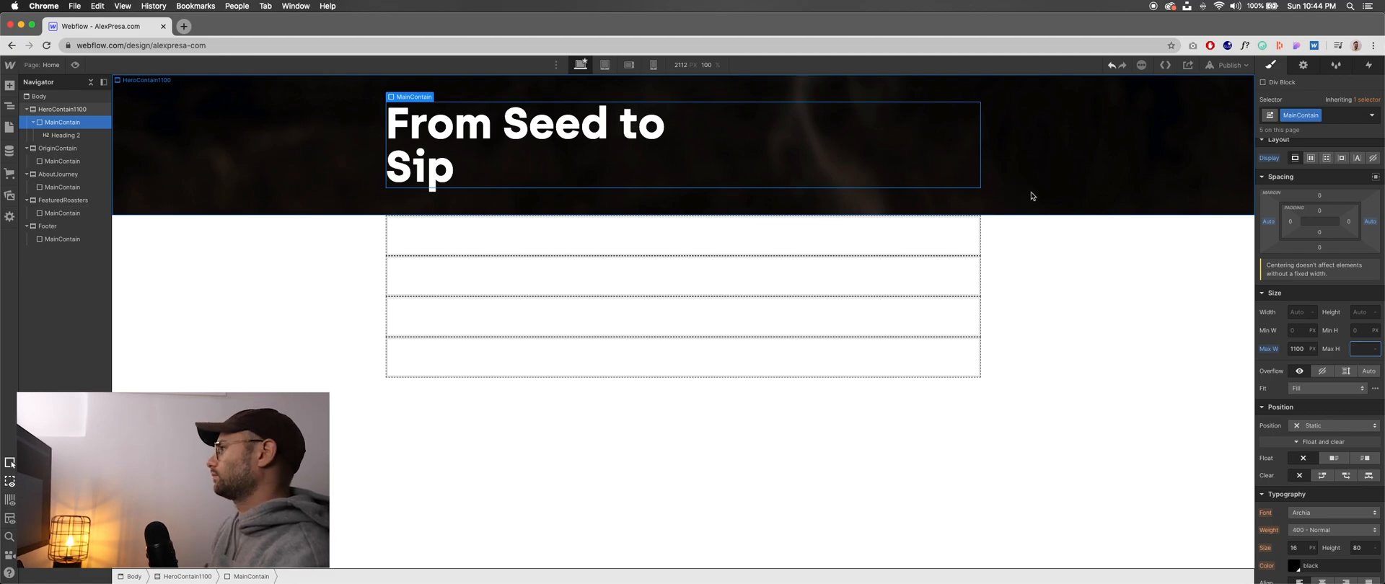
pyautogui.moveTo(1349, 173); pyautogui.dragTo(1383, 177)
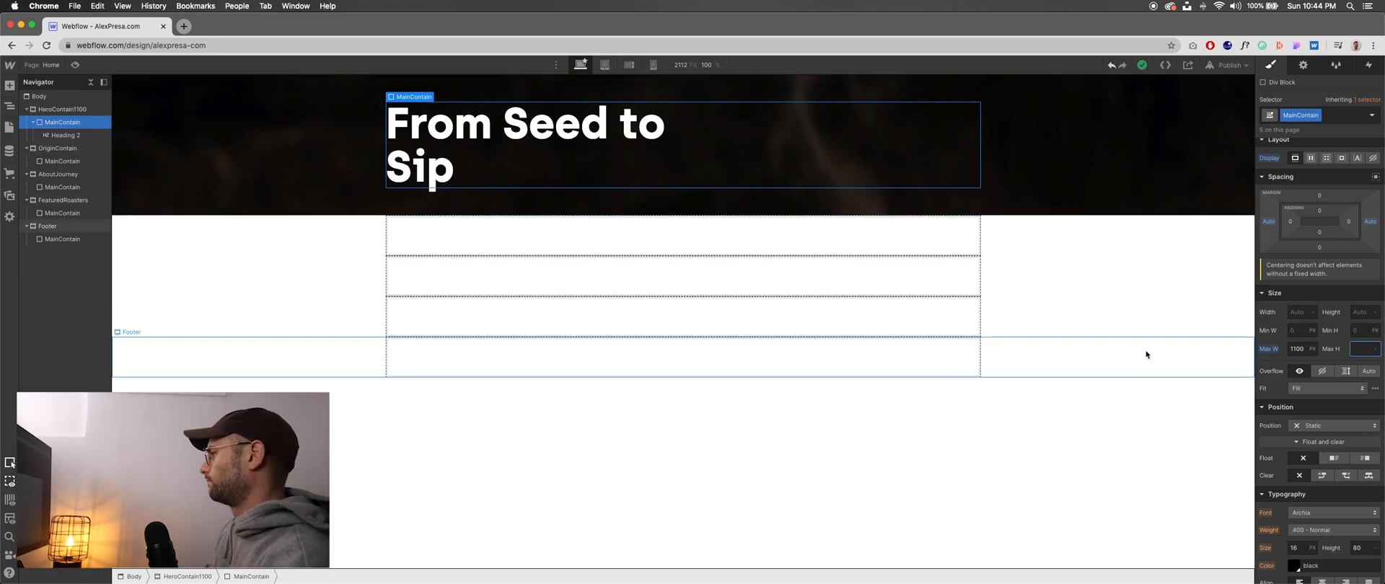
pyautogui.press('Tab')
pyautogui.hotkey('shift', 'Tab')
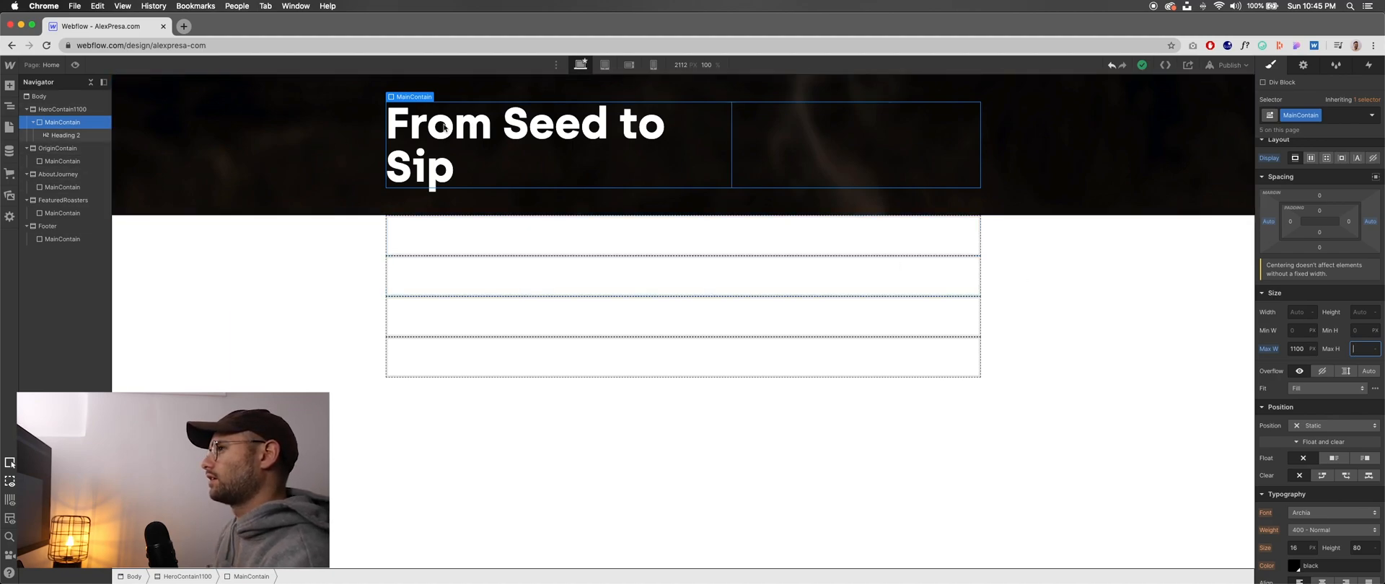
pyautogui.click(1148, 165)
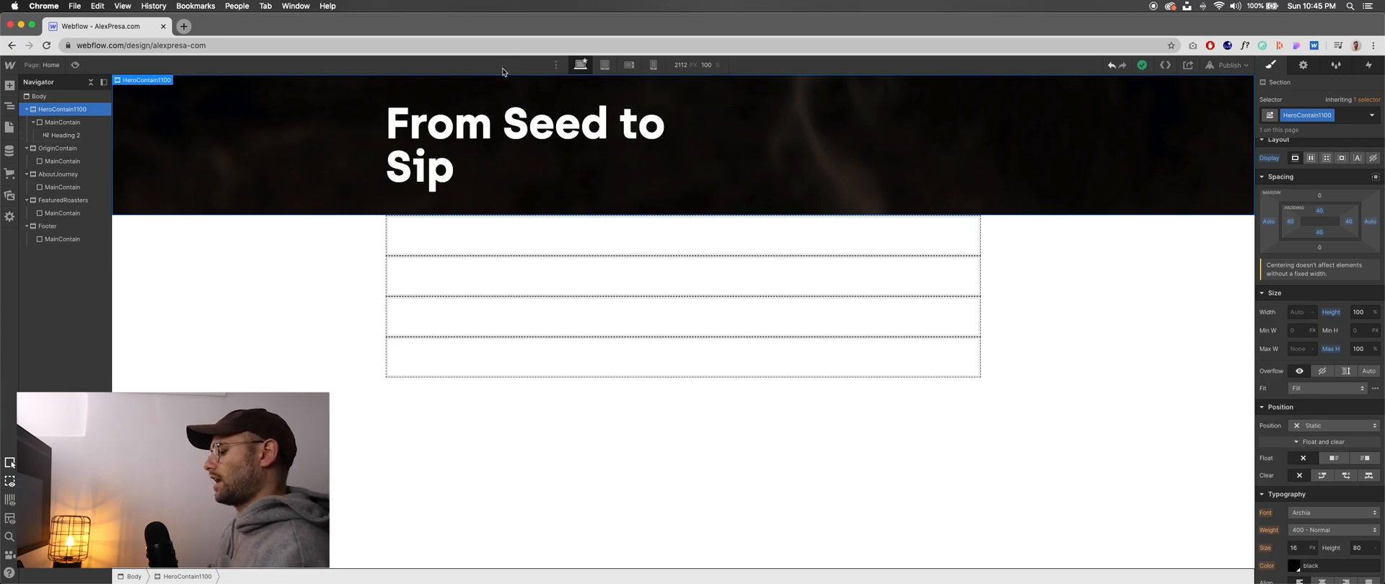
pyautogui.click(419, 170)
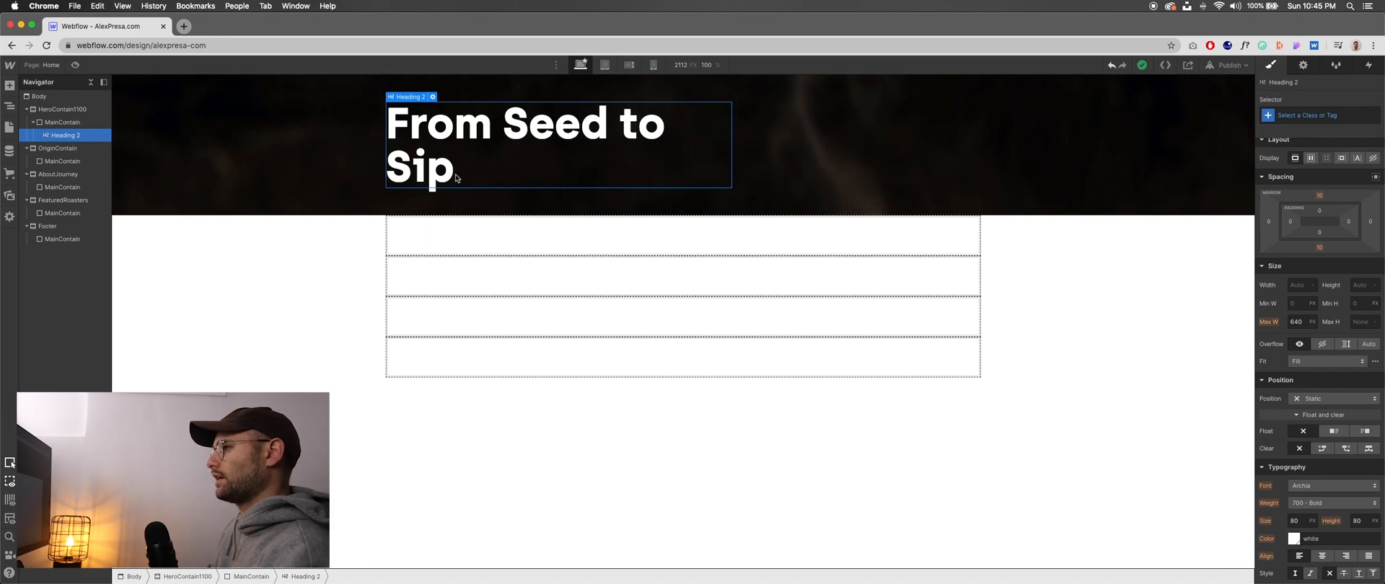
# - Switch to Figma and examine the credits text beneath the hero heading in the coffee design, returning to Webflow
pyautogui.press('super+Tab')
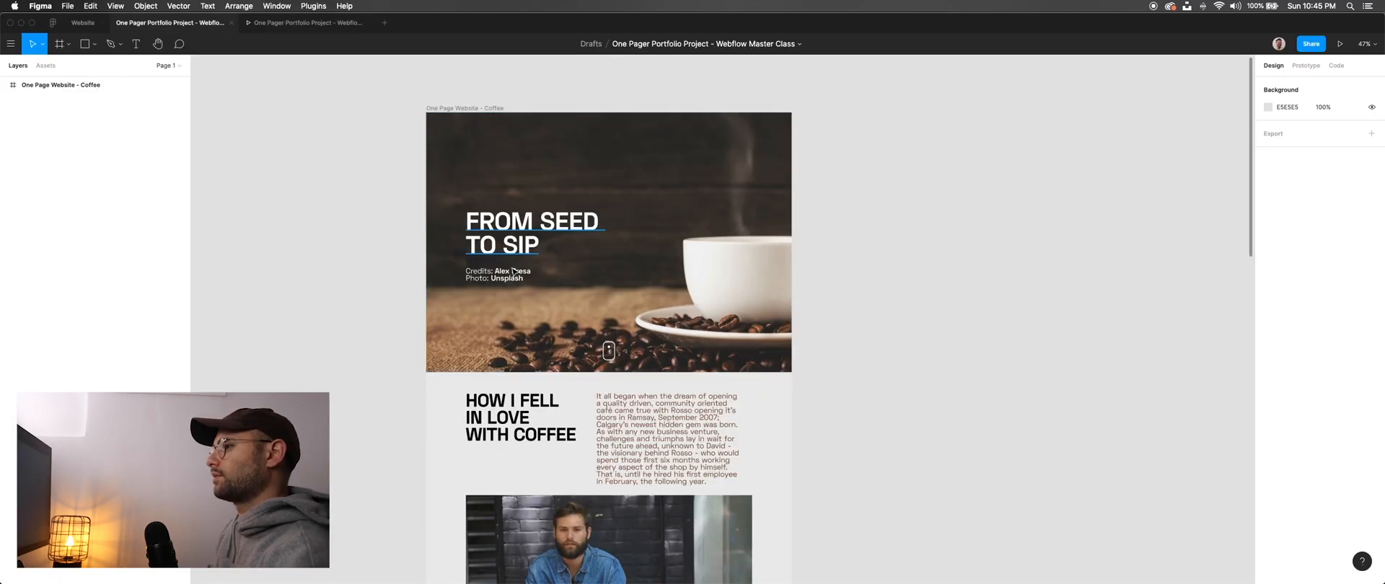
pyautogui.press('super+Tab')
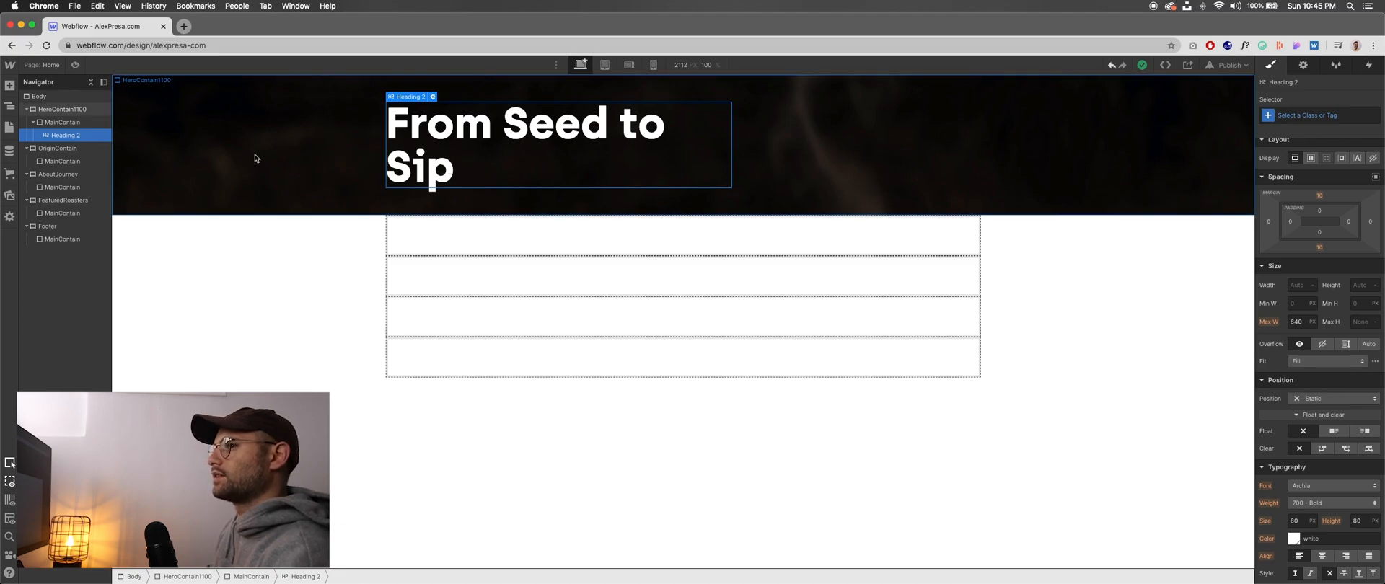
pyautogui.press('super+Tab')
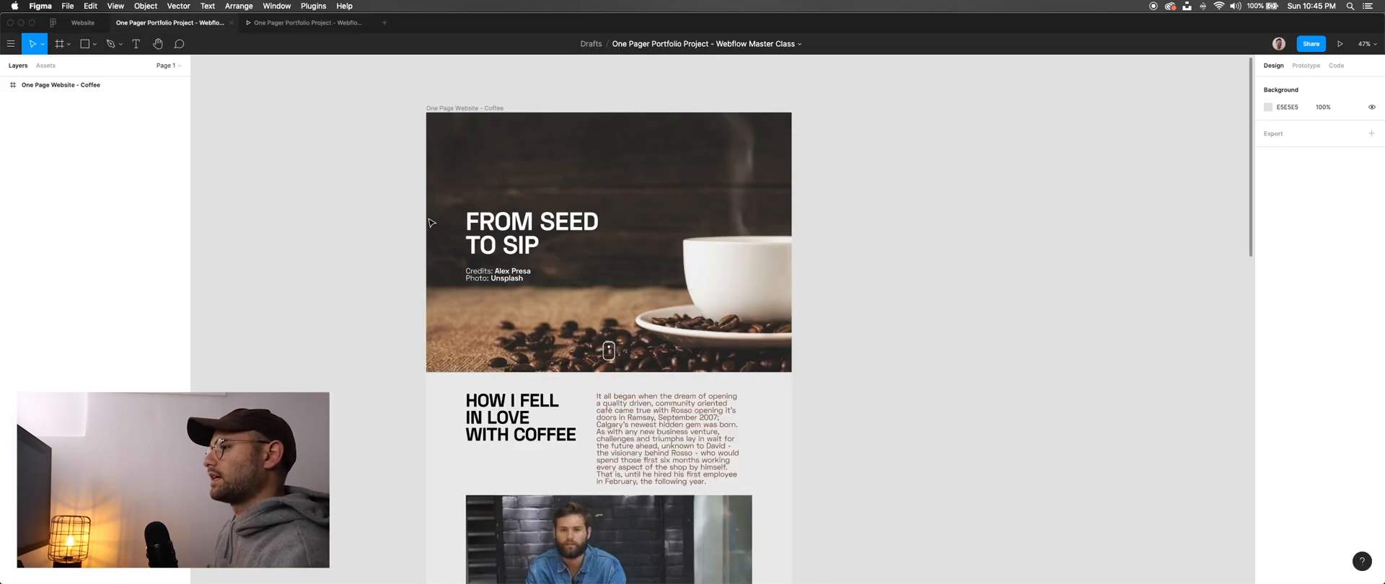
pyautogui.click(499, 281)
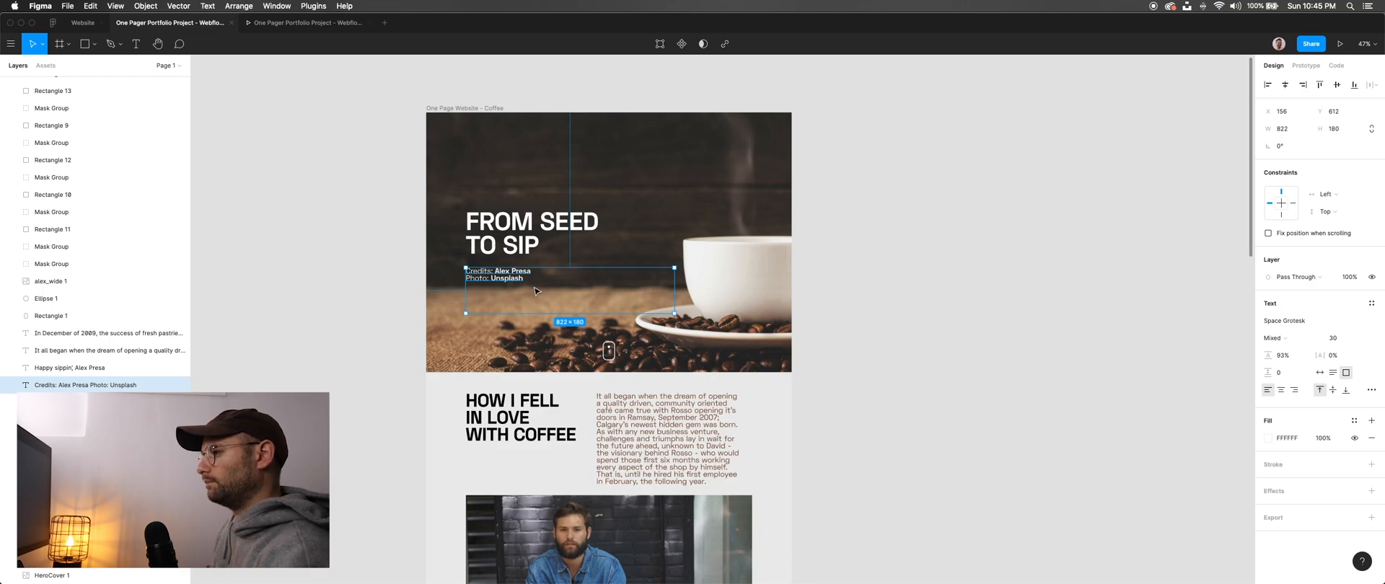
pyautogui.click(378, 261)
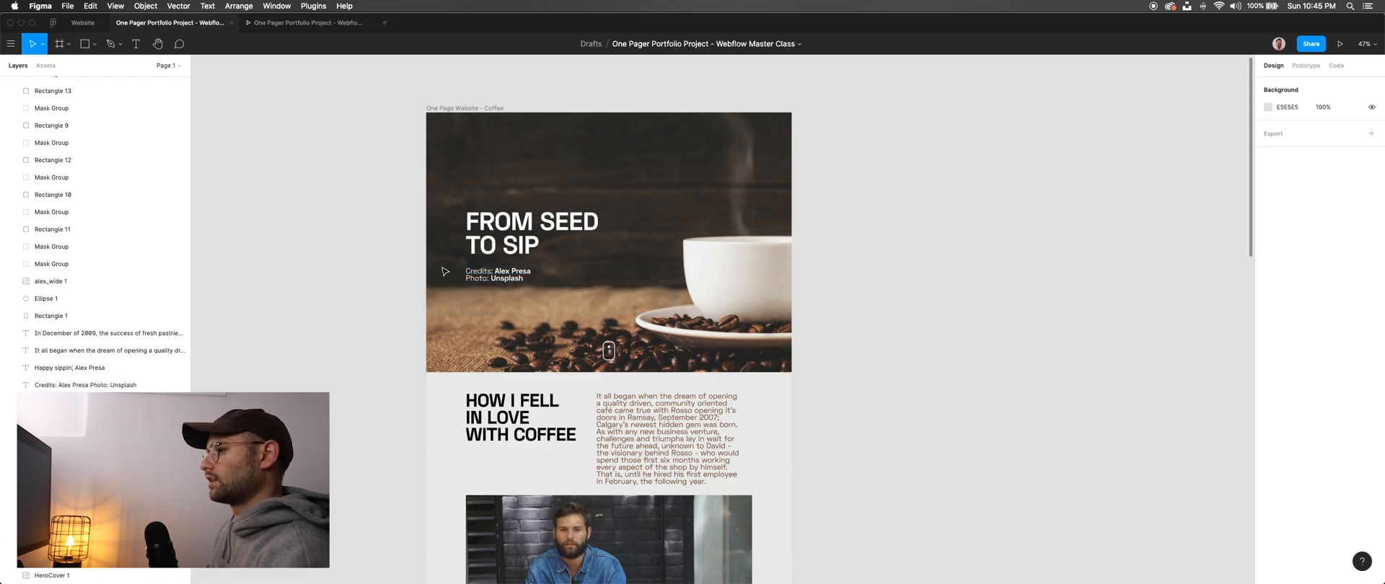
pyautogui.press('super+Tab')
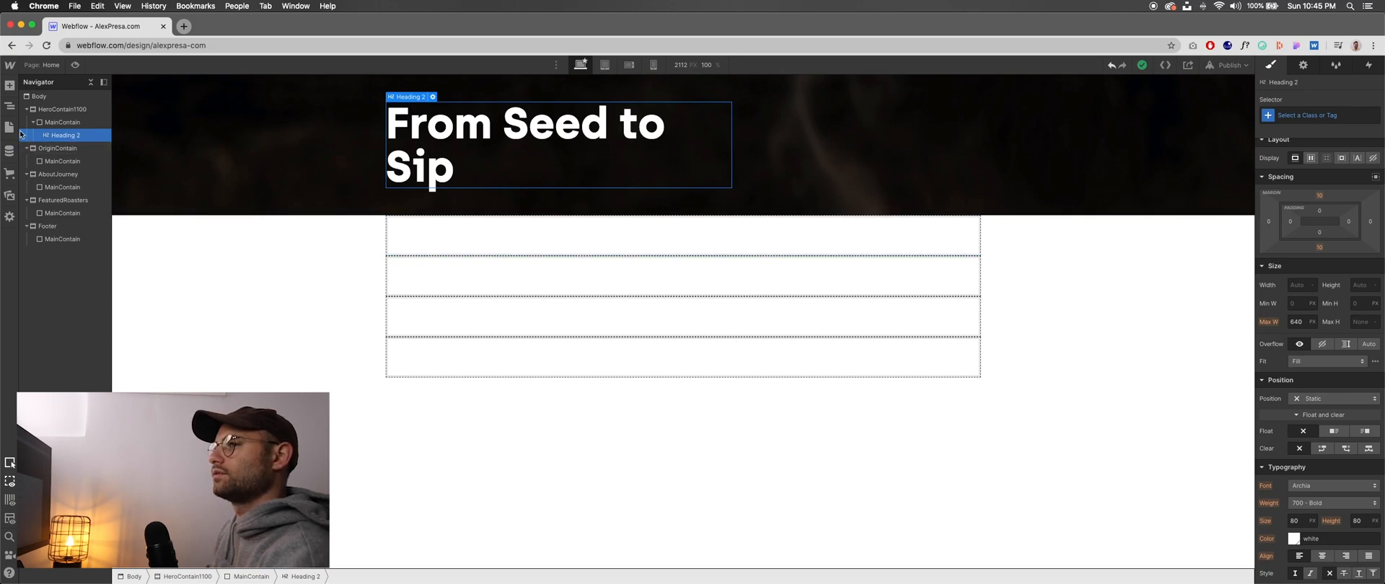
# - Add a Text Block below the H2 heading inside the hero's MainContain and clear its placeholder text
pyautogui.press('a')
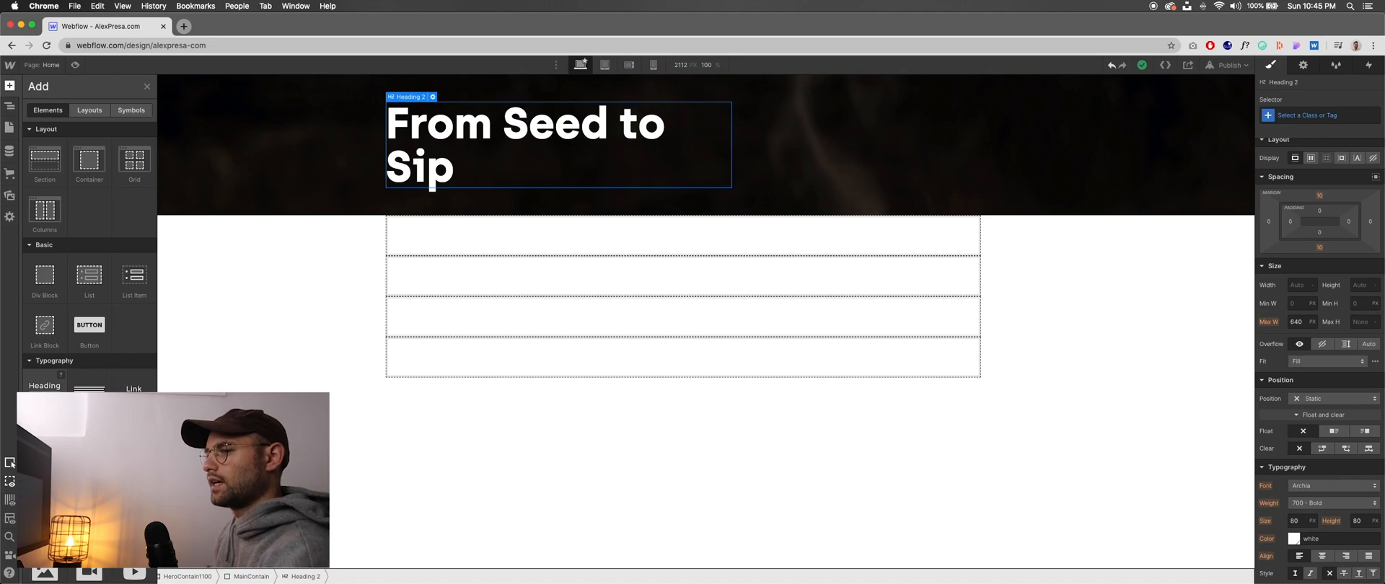
pyautogui.moveTo(44, 441); pyautogui.dragTo(479, 189)
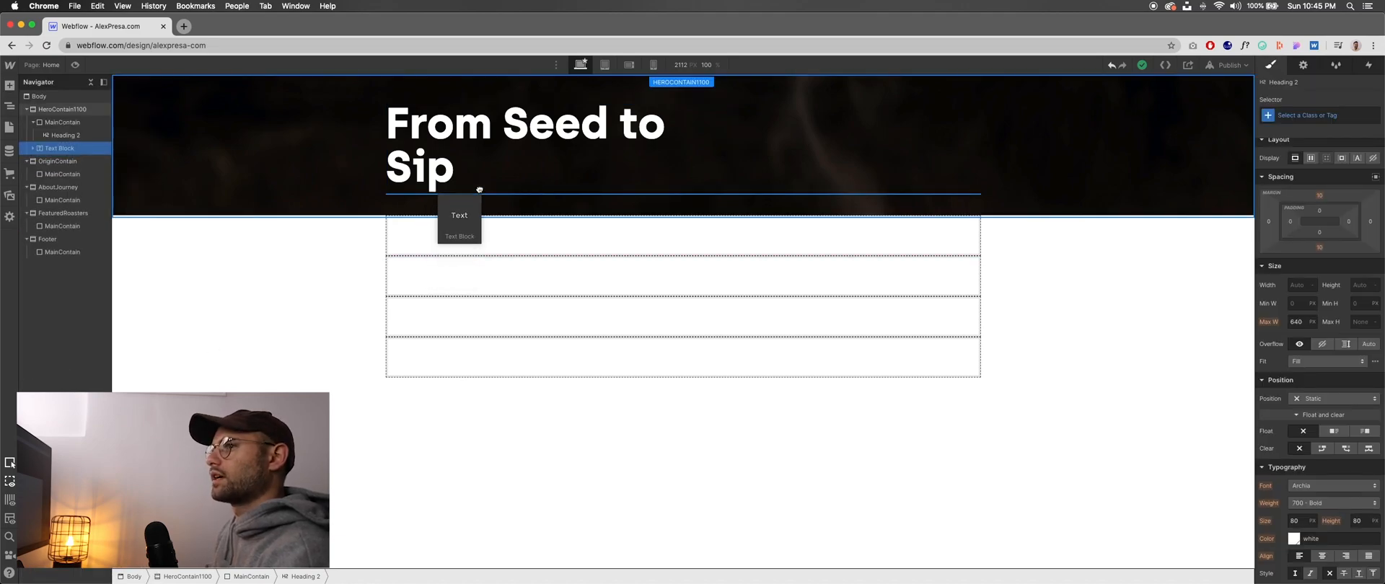
pyautogui.moveTo(478, 190); pyautogui.dragTo(492, 190)
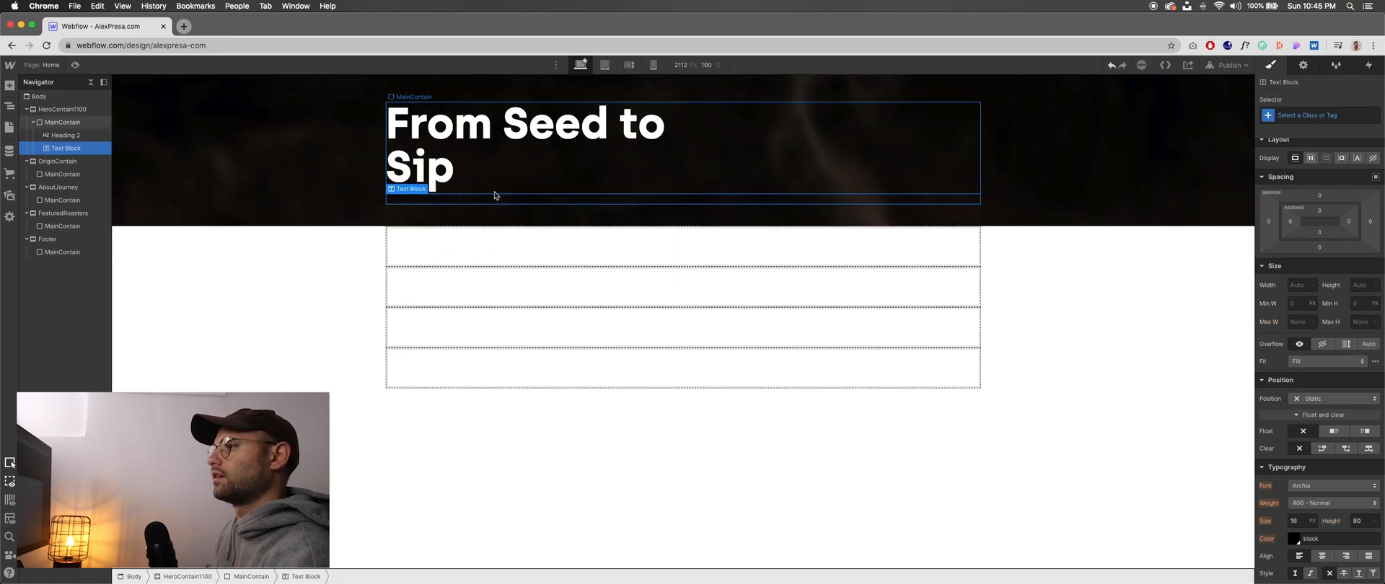
pyautogui.doubleClick(445, 202)
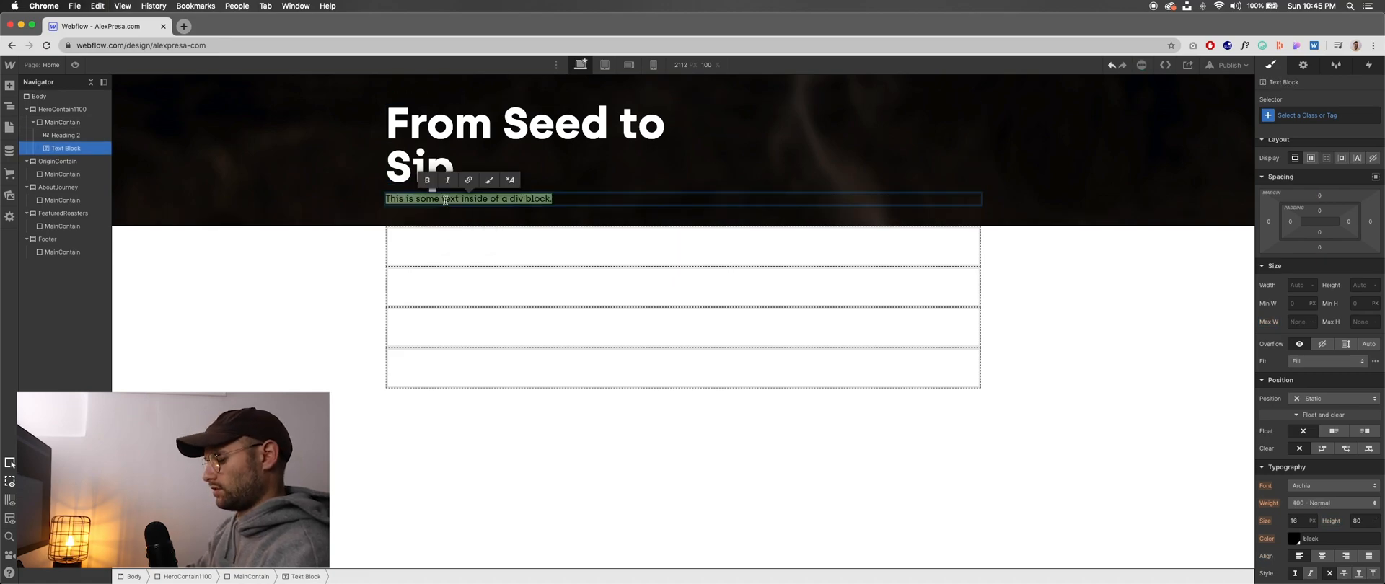
pyautogui.press('BackSpace')
pyautogui.press('Escape')
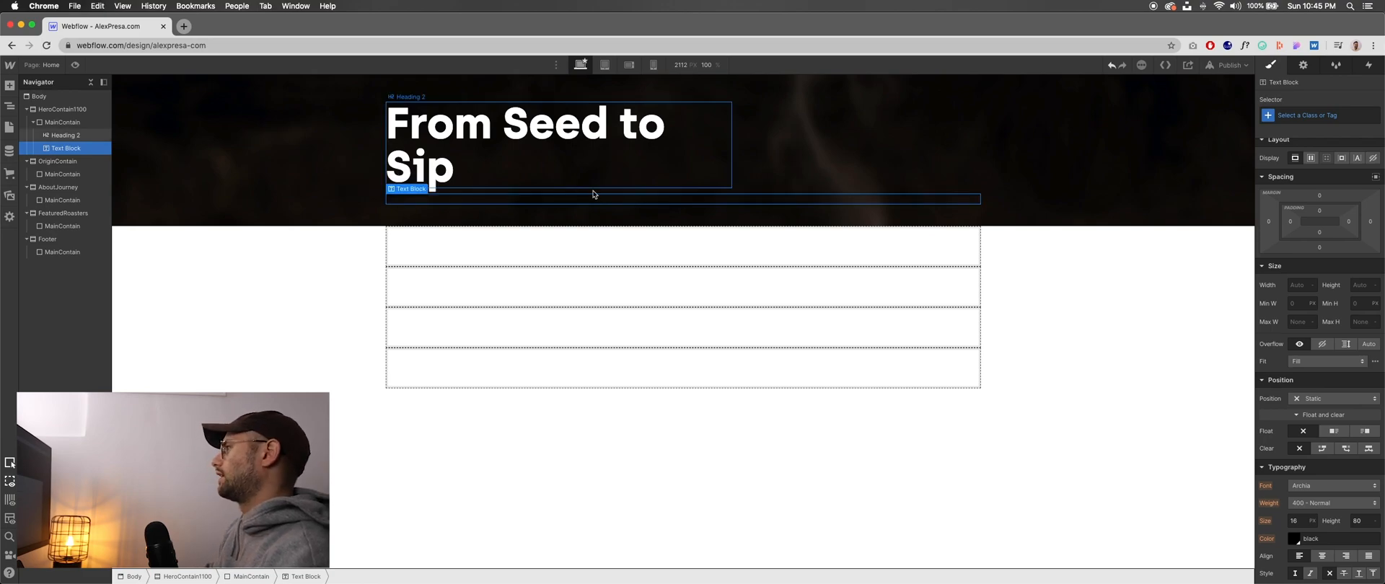
# - Assign the new class CreditBox to the text block and set its text colour to White
pyautogui.click(1298, 116)
pyautogui.write('CreditBox')
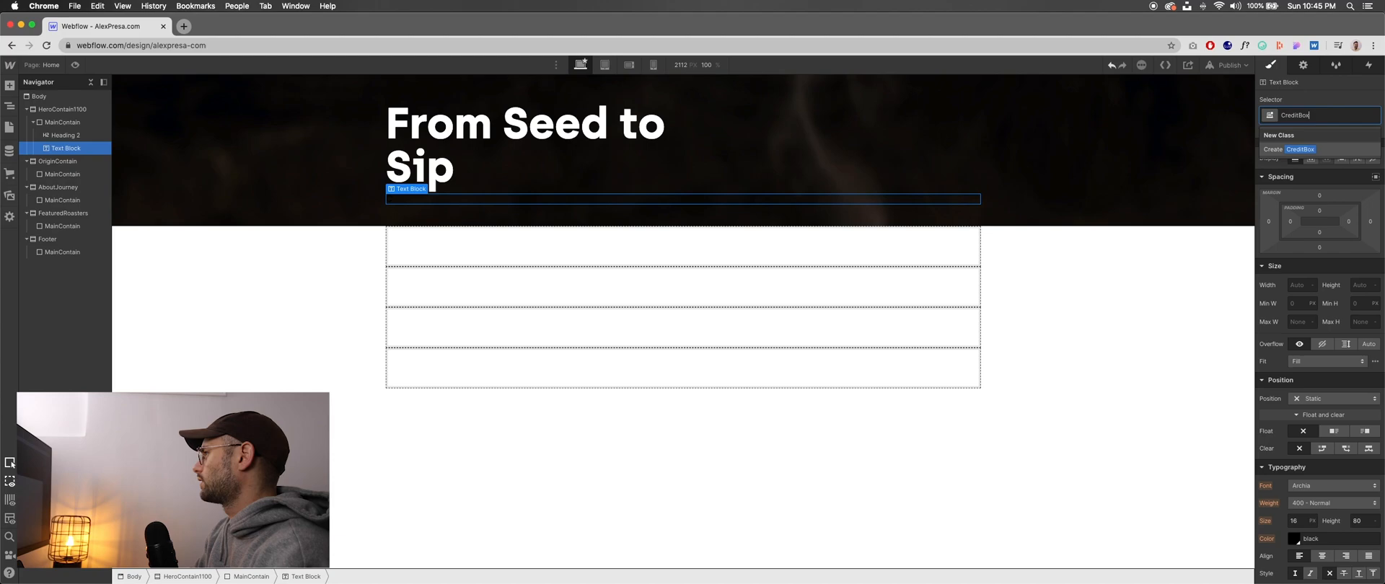
pyautogui.press('Return')
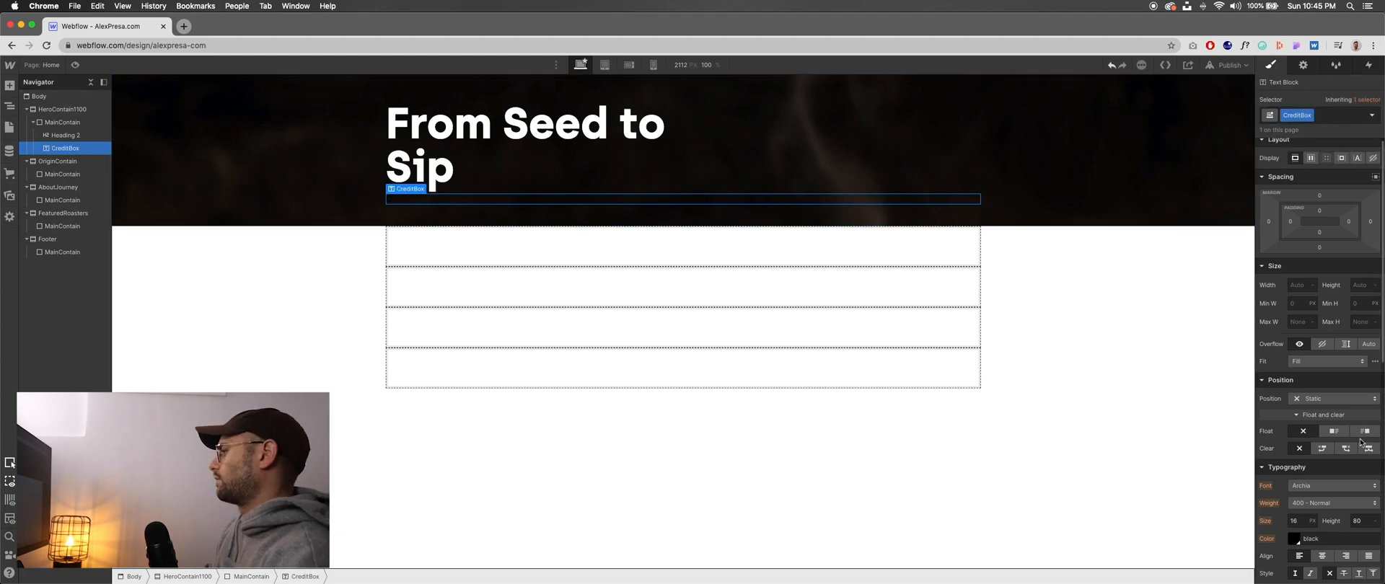
pyautogui.scroll(-5, 1304, 427)
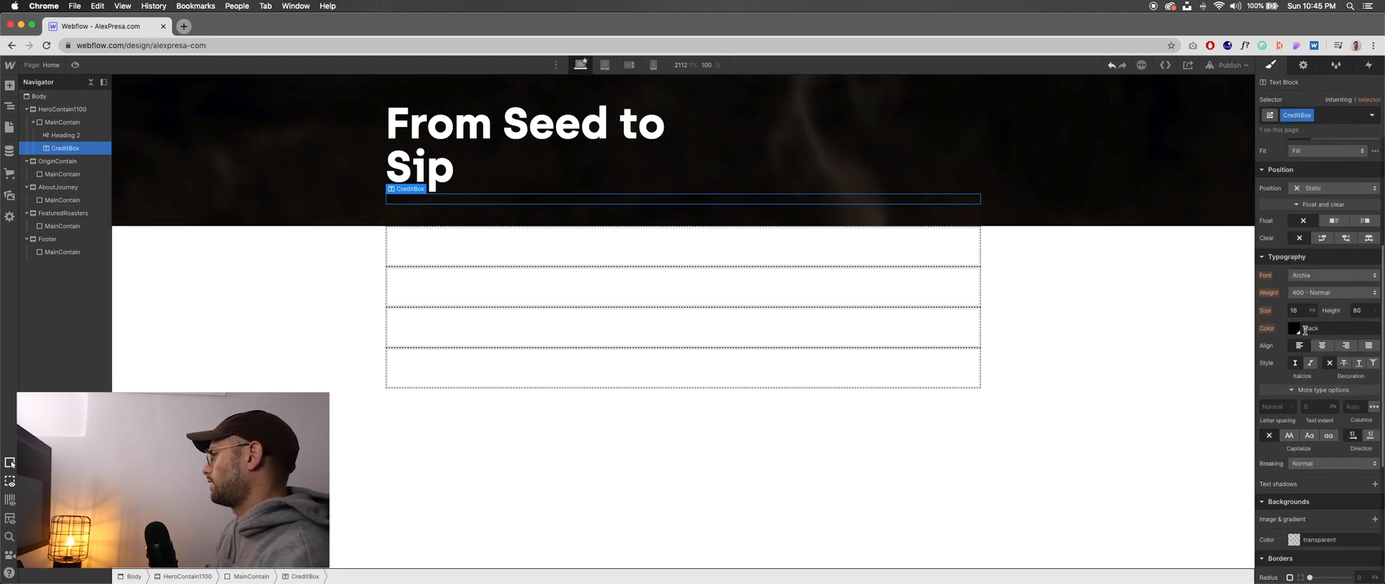
pyautogui.click(1296, 329)
pyautogui.click(1281, 498)
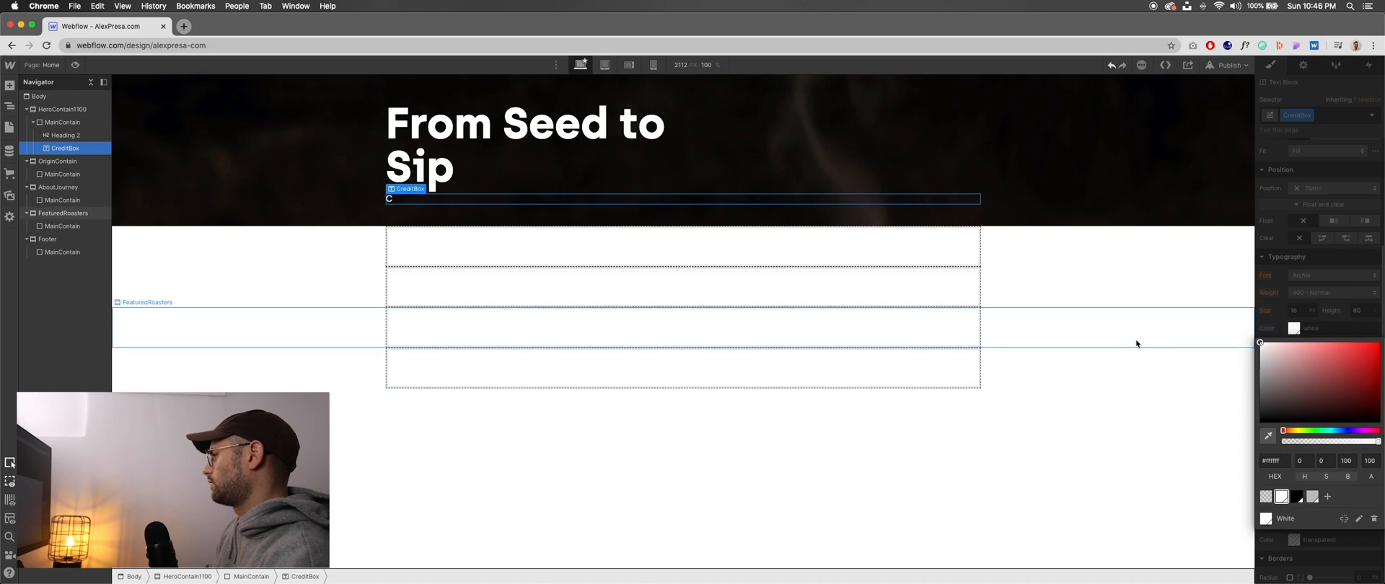
# - Fill CreditBox with two lines: "Credits:" followed by the author's name, and "Photo: Unsplash", as in the Figma design
pyautogui.doubleClick(436, 197)
pyautogui.write('Credits:')
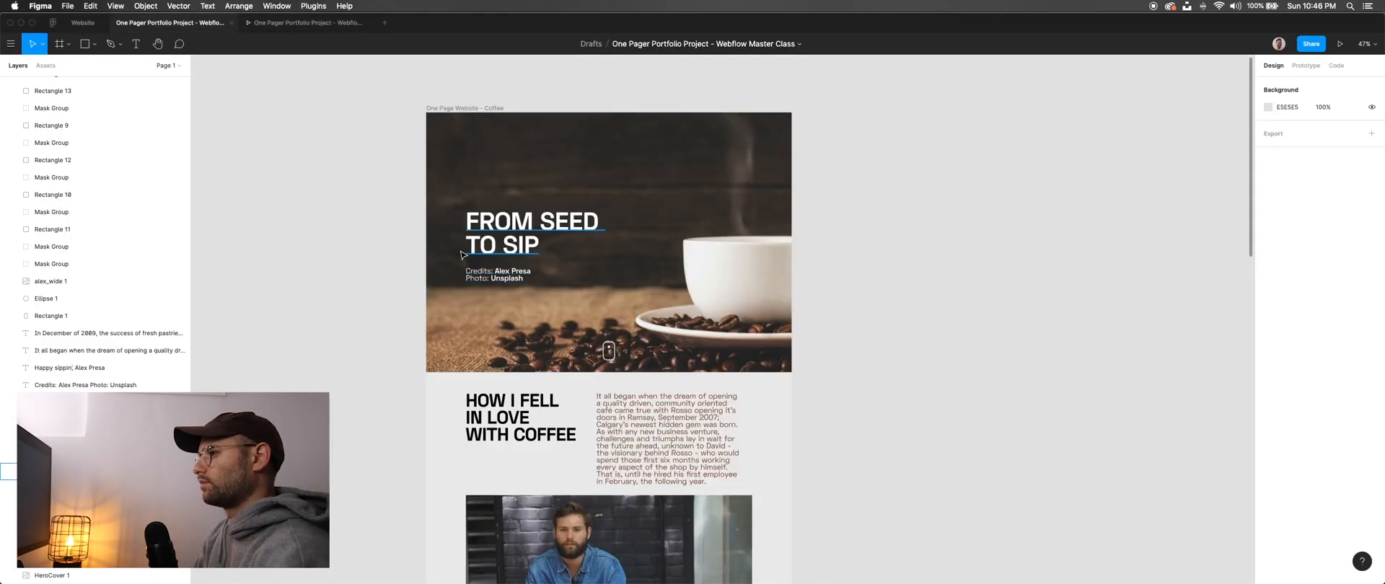
pyautogui.scroll(5, 473, 254)
pyautogui.press('super+Tab')
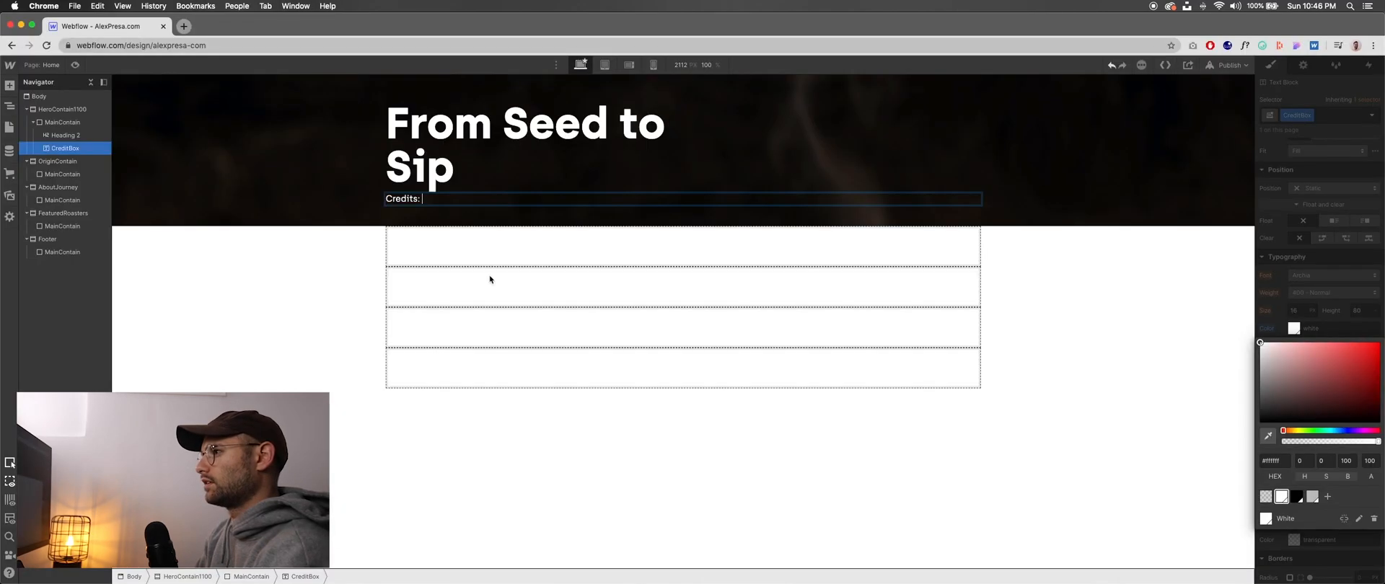
pyautogui.hotkey('shift', 'Return')
pyautogui.write('Phot')
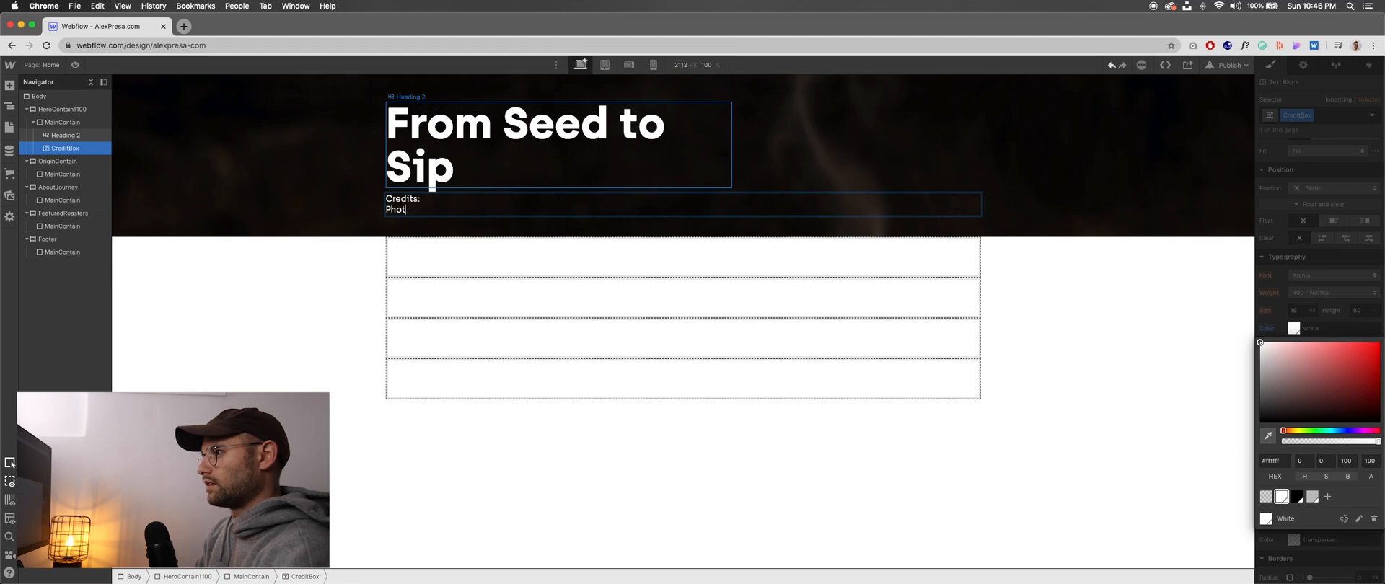
pyautogui.write('o: Unsplash')
pyautogui.write('Alex Pre')
pyautogui.write('sa')
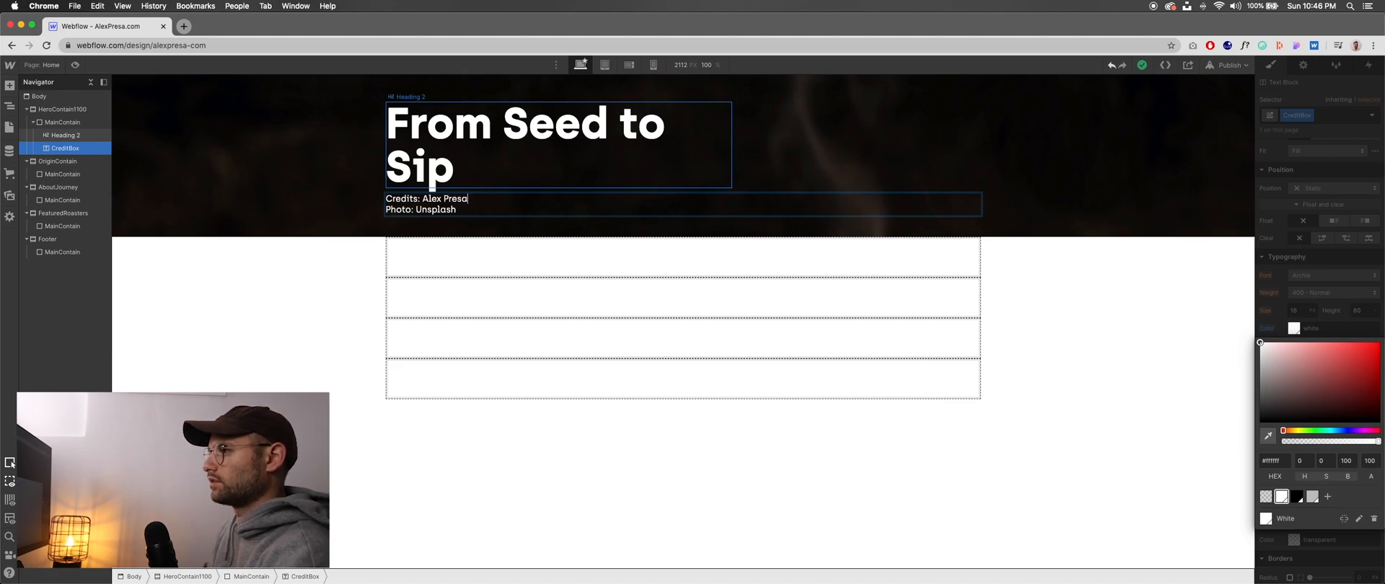
pyautogui.press('Escape')
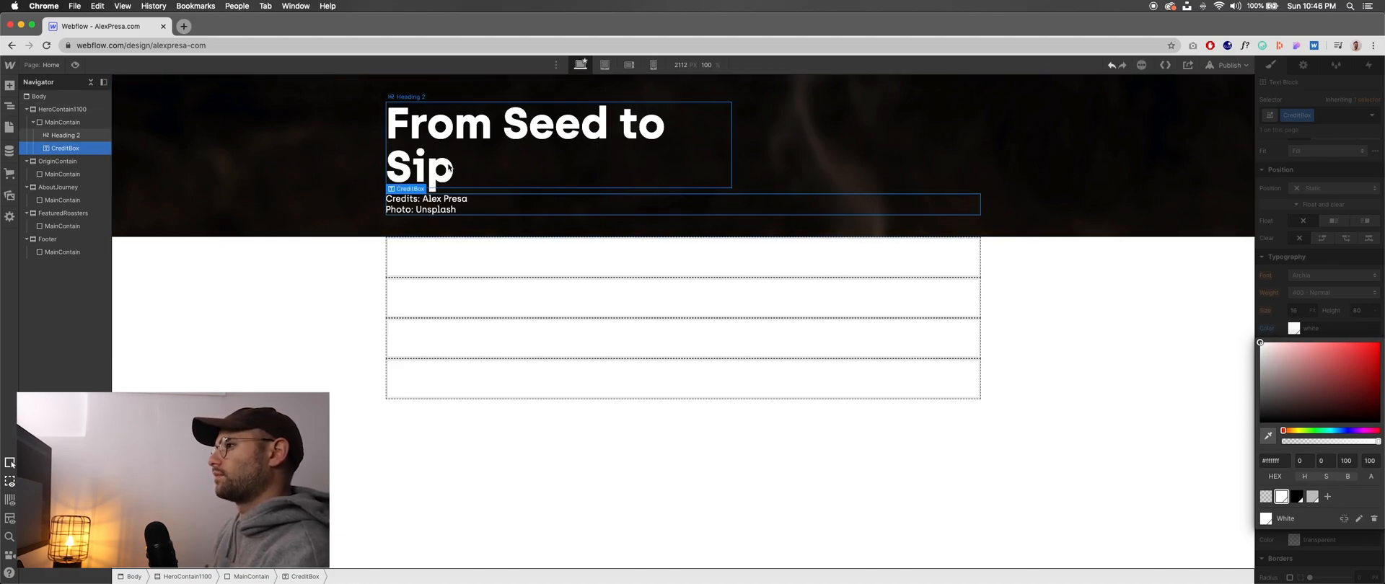
# - Increase the H2 heading's bottom margin and break its text into "From Seed" and "to Sip"
pyautogui.click(469, 179)
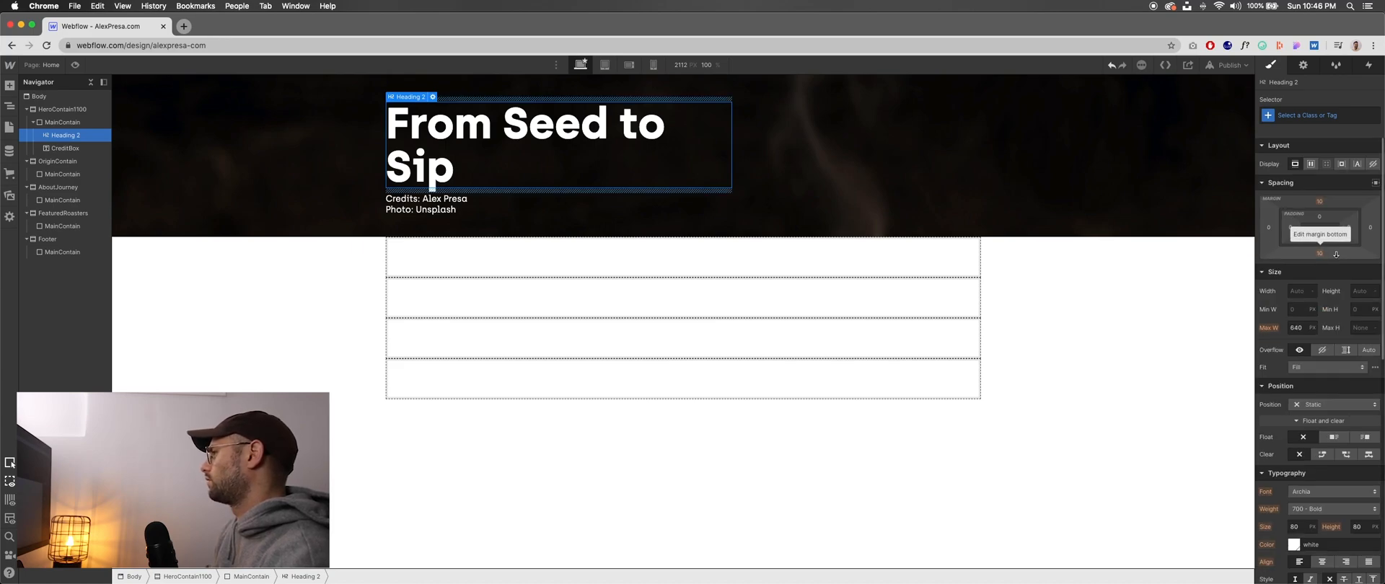
pyautogui.moveTo(1335, 254); pyautogui.dragTo(1327, 332)
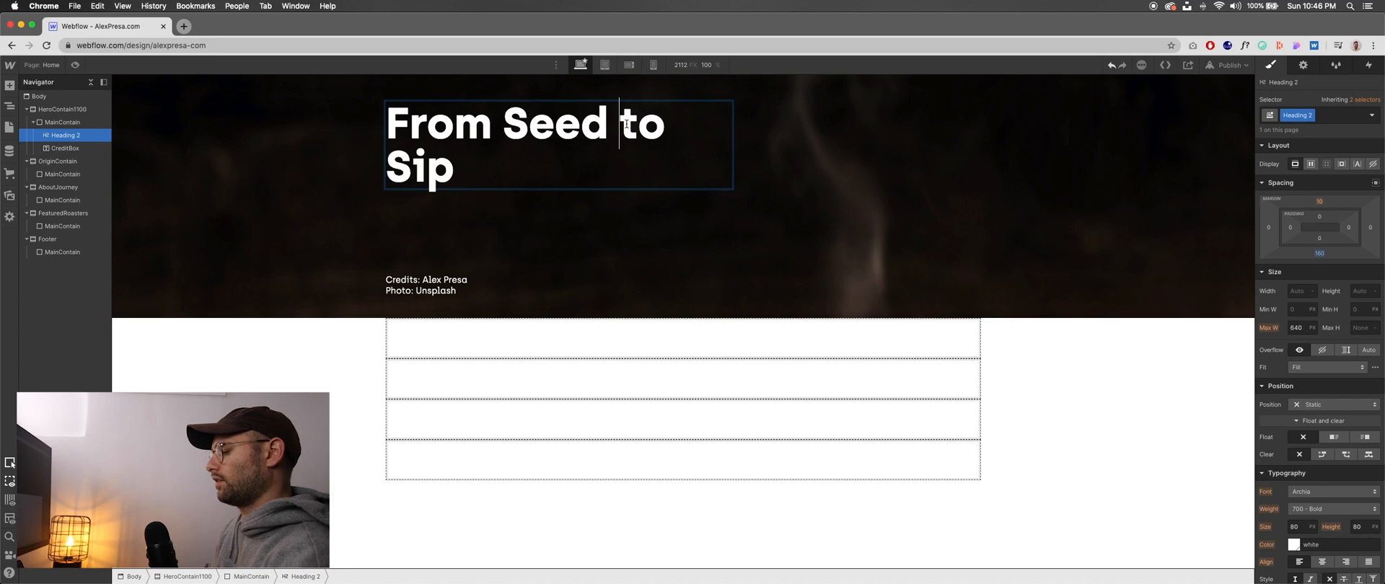
pyautogui.press('super+Tab')
pyautogui.press('super+Tab')
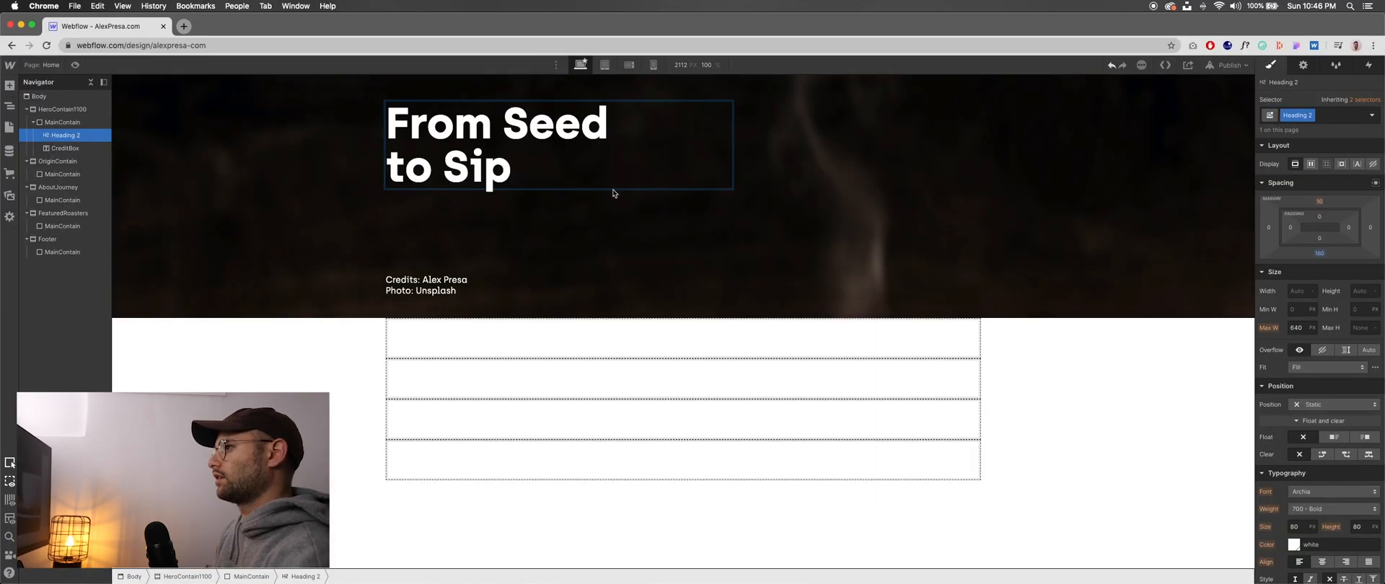
# - Set the whole hero heading's capitalization to all uppercase
pyautogui.doubleClick(489, 163)
pyautogui.press('super+a')
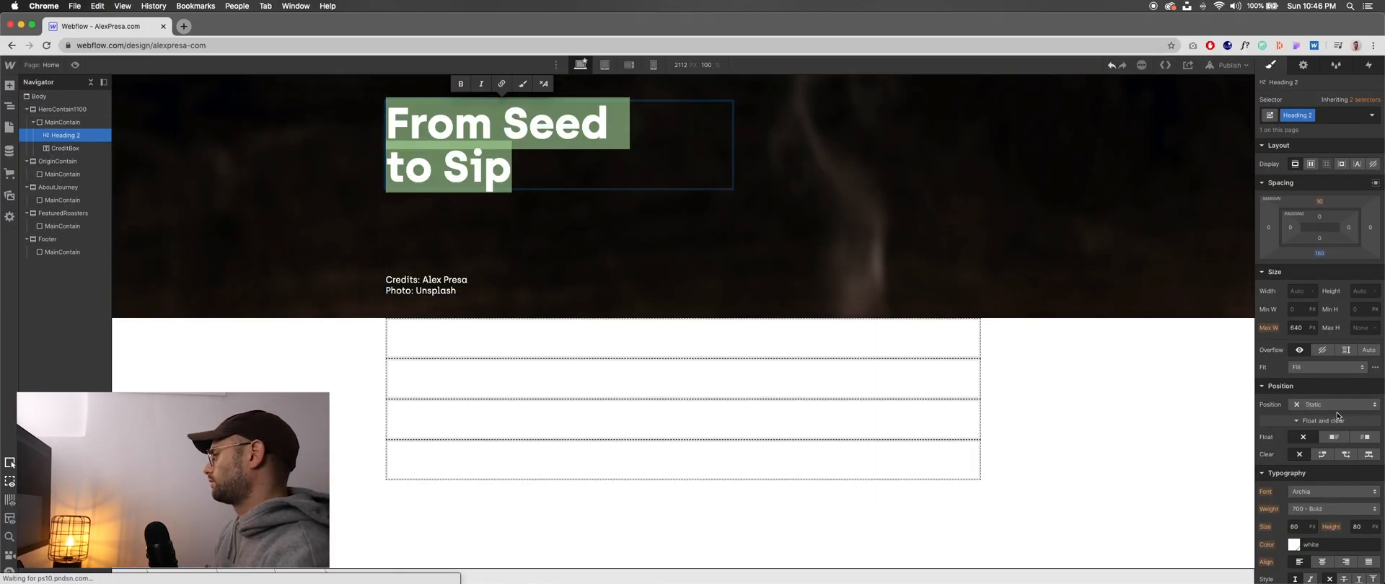
pyautogui.scroll(-5, 1298, 404)
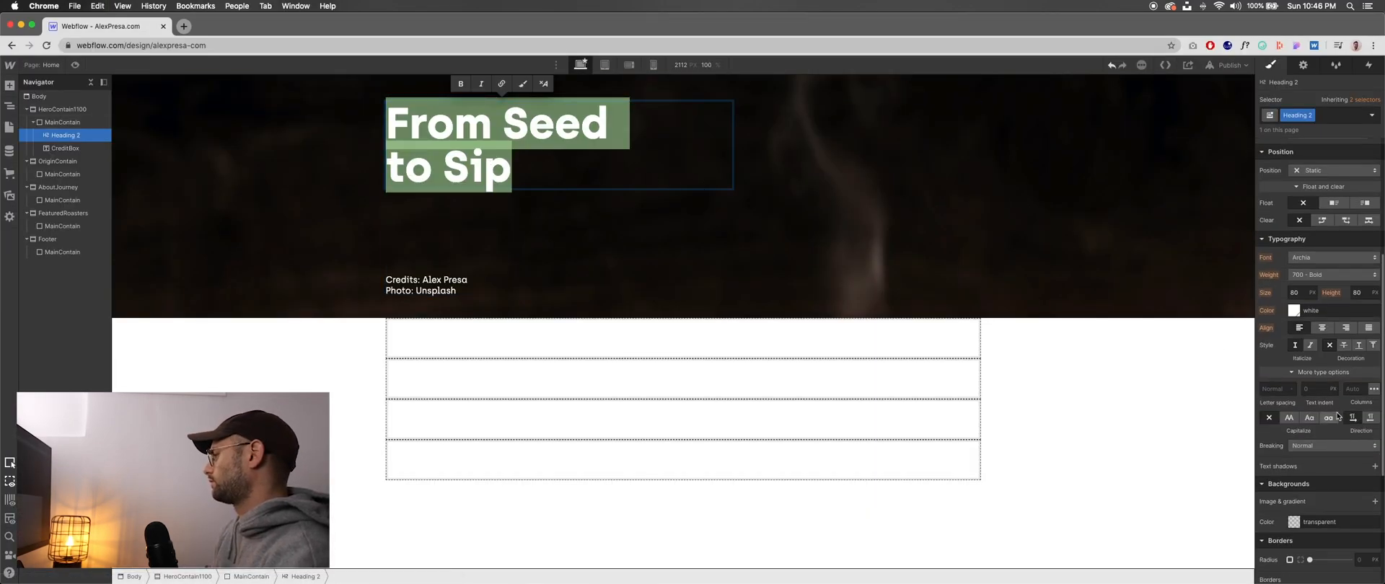
pyautogui.click(1289, 419)
pyautogui.press('Escape')
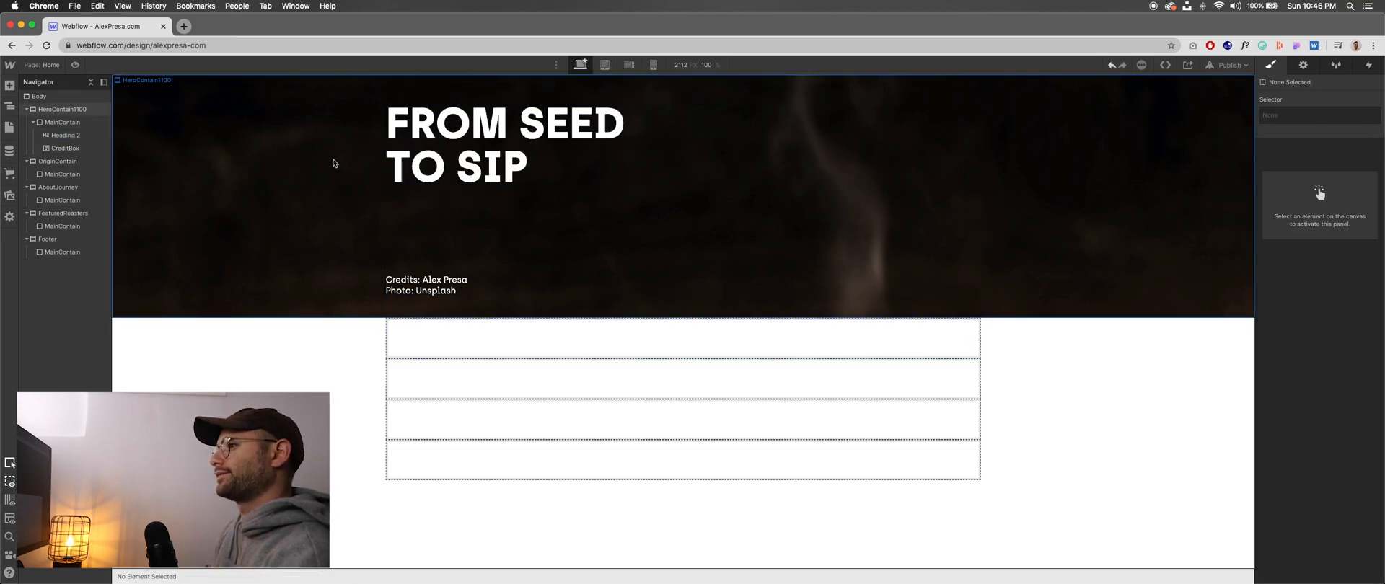
# - Try the 700 - Bold weight on the author's name in CreditBox and undo it
pyautogui.click(465, 287)
pyautogui.doubleClick(465, 287)
pyautogui.moveTo(469, 280); pyautogui.dragTo(425, 280)
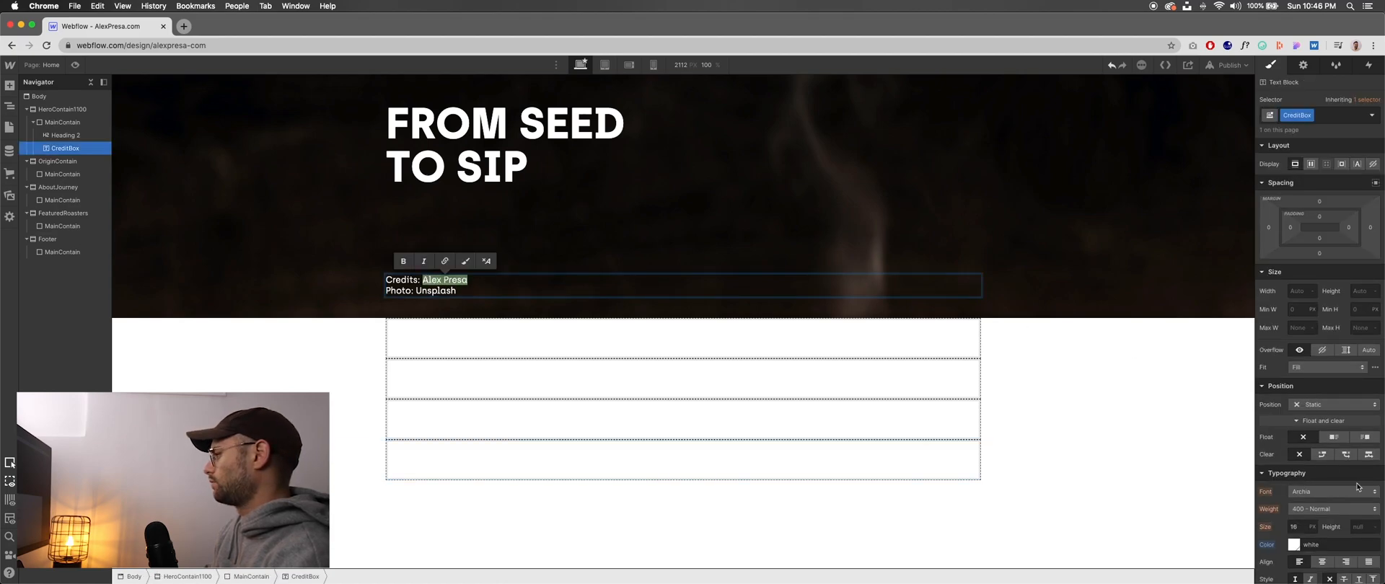
pyautogui.scroll(-2, 1311, 505)
pyautogui.scroll(-4, 1311, 505)
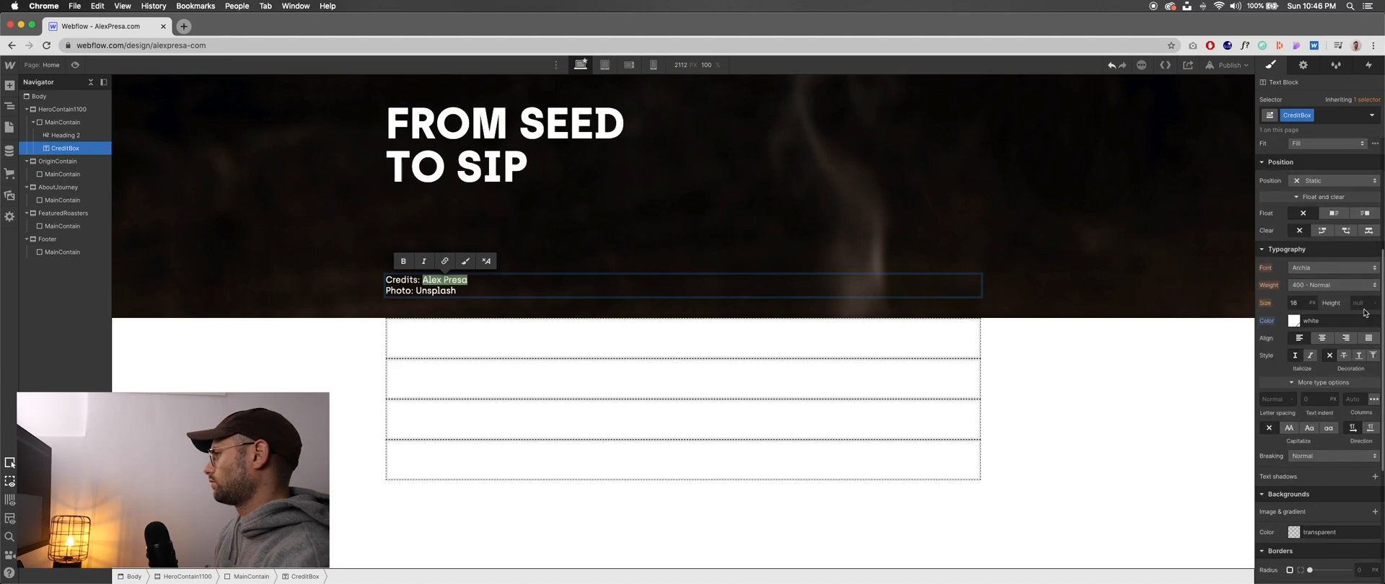
pyautogui.click(1342, 286)
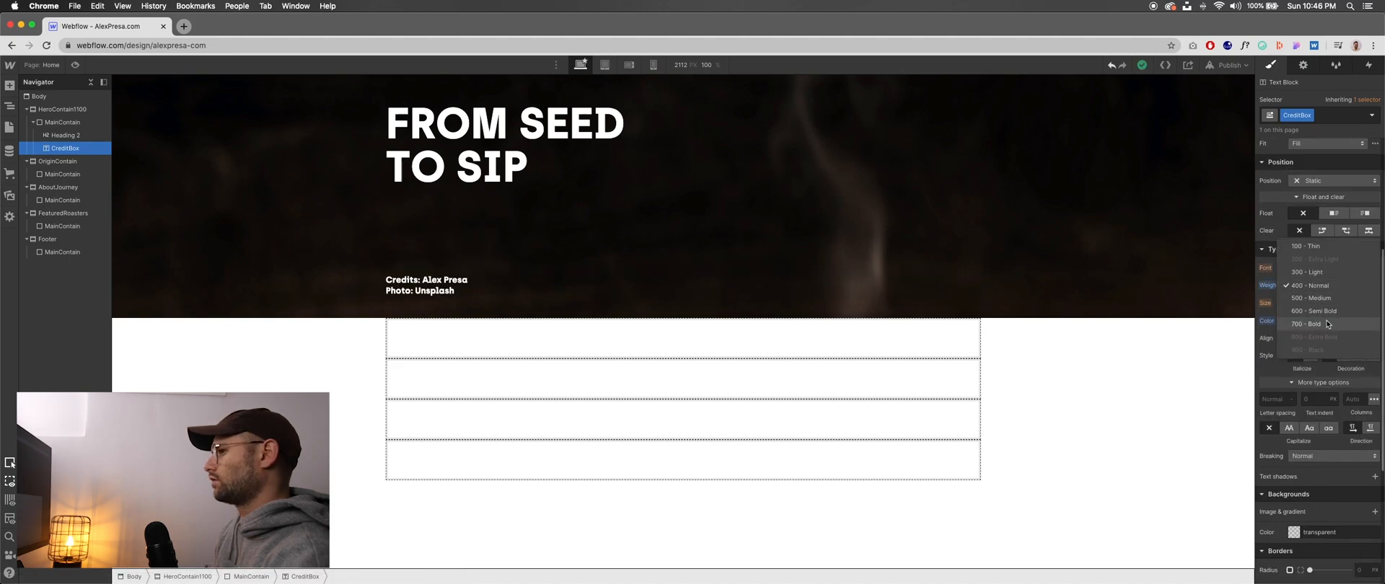
pyautogui.click(1325, 323)
pyautogui.press('super+z')
pyautogui.doubleClick(455, 284)
pyautogui.moveTo(455, 283); pyautogui.dragTo(424, 280)
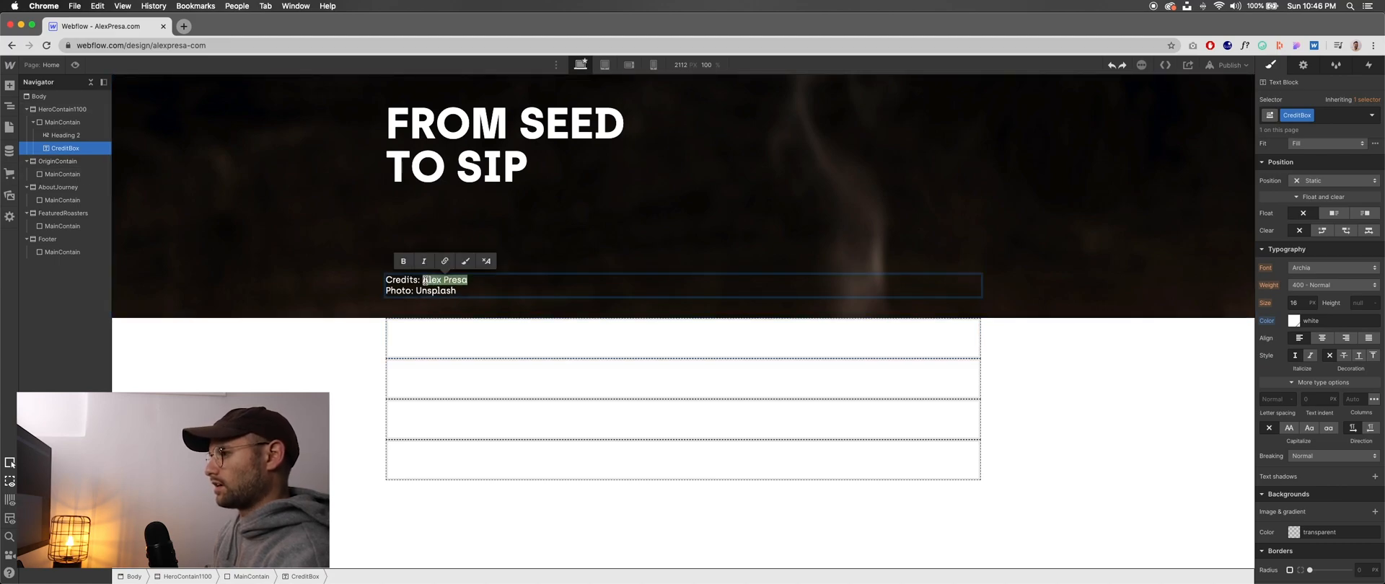
pyautogui.click(1329, 117)
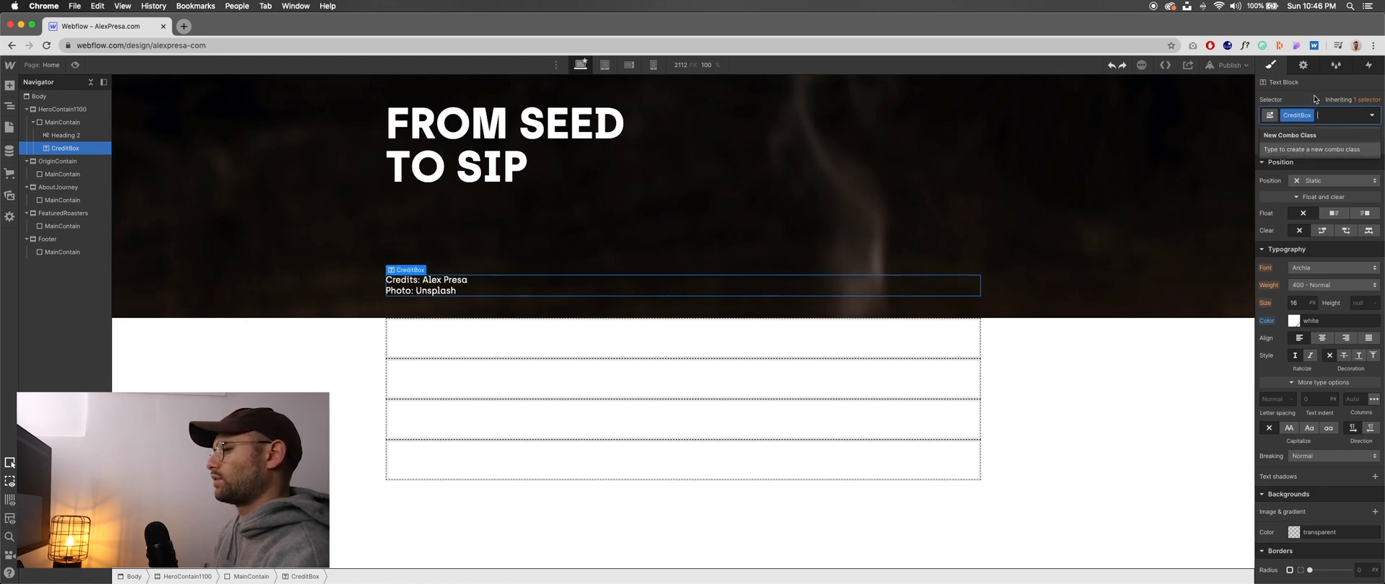
pyautogui.write('Bold')
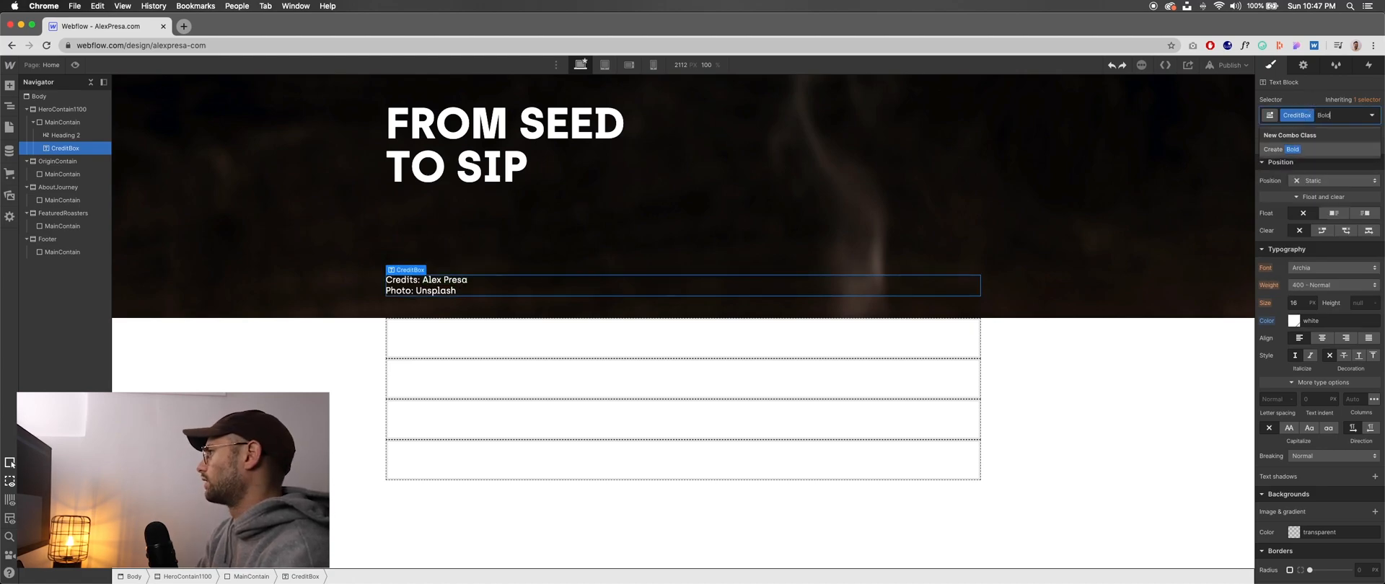
pyautogui.click(466, 284)
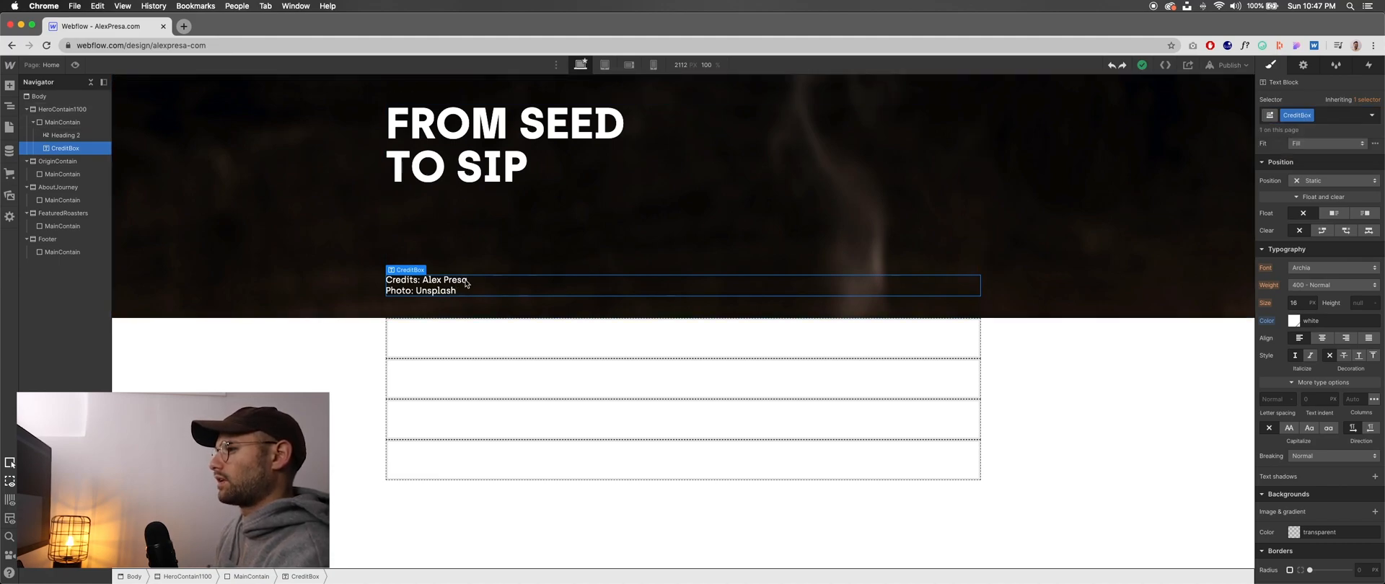
# - Try to give the author's name in the credits its own style by adding a Bold combo class
pyautogui.doubleClick(466, 283)
pyautogui.moveTo(467, 280); pyautogui.dragTo(423, 280)
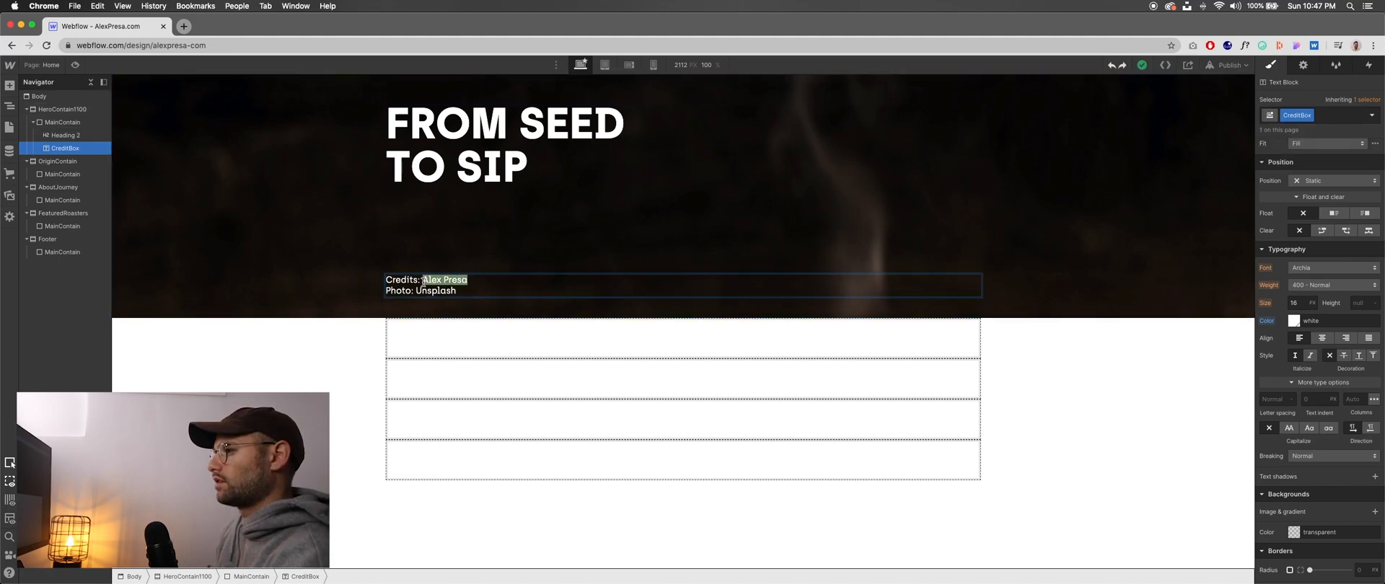
pyautogui.click(1340, 118)
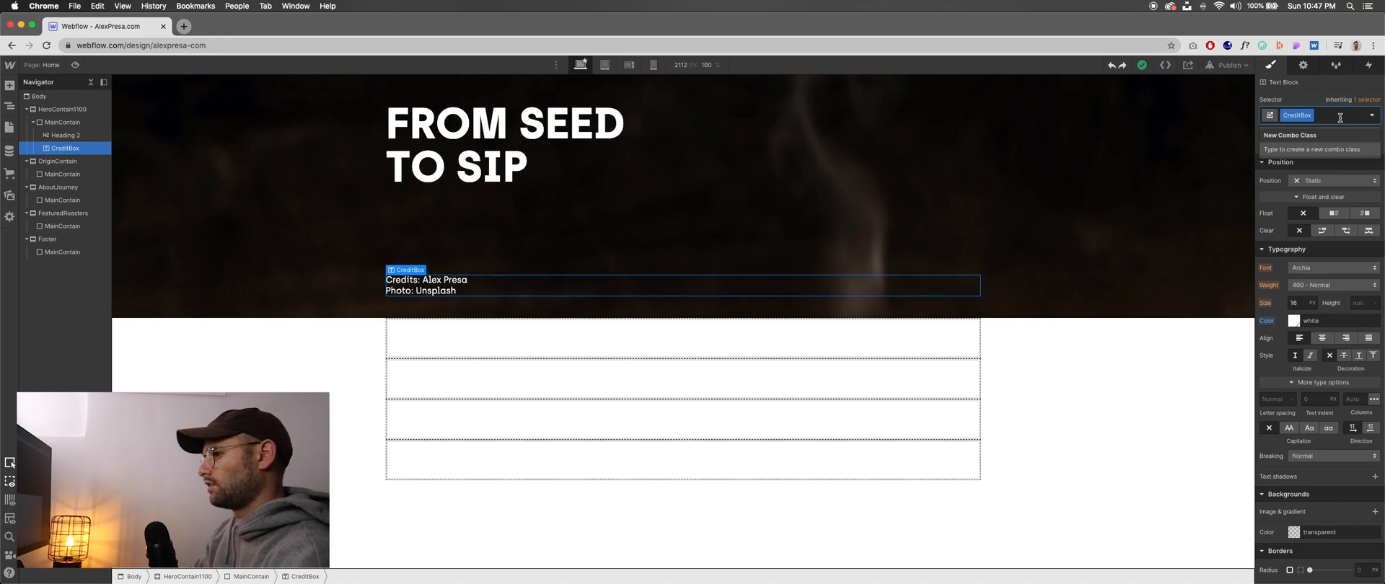
pyautogui.write('Bold')
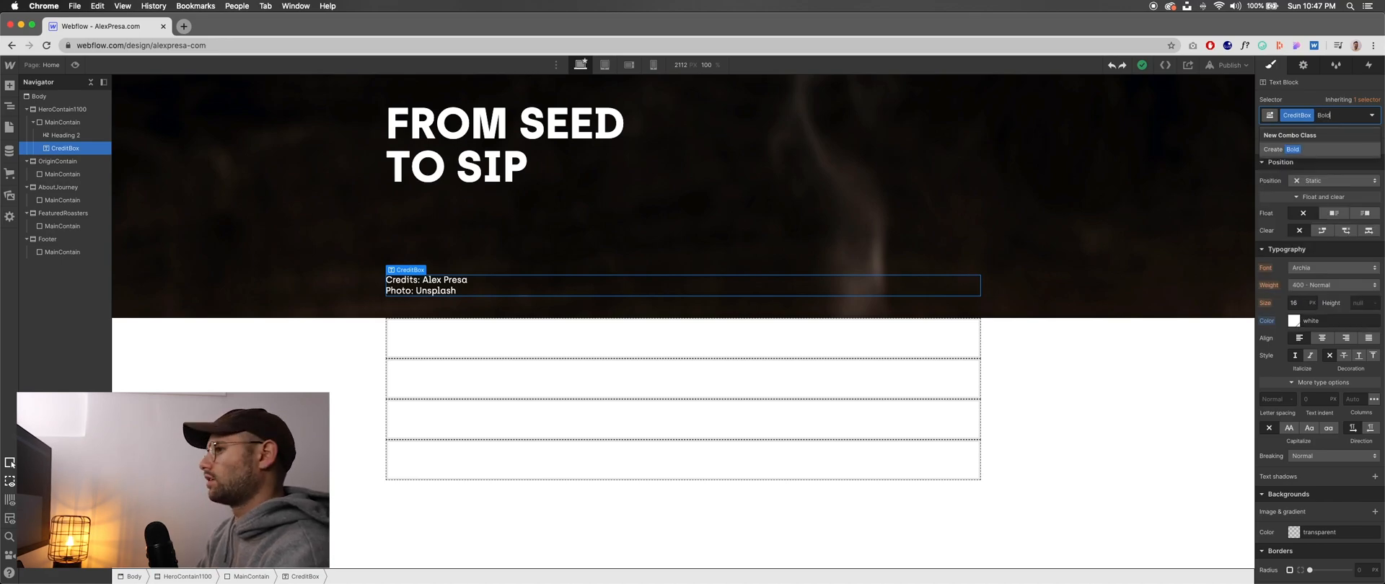
pyautogui.press('Return')
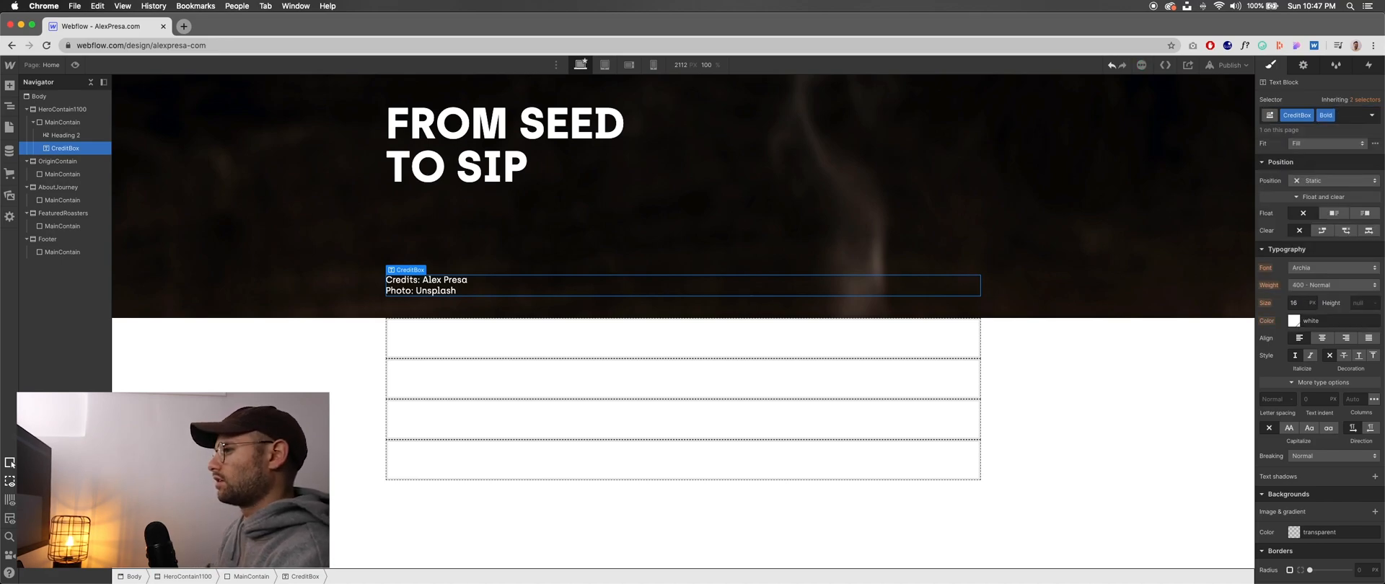
# - Try the 700 - Bold weight on the combo class, return it to 400 - Normal and remove the Bold class from CreditBox
pyautogui.click(1331, 286)
pyautogui.click(1325, 324)
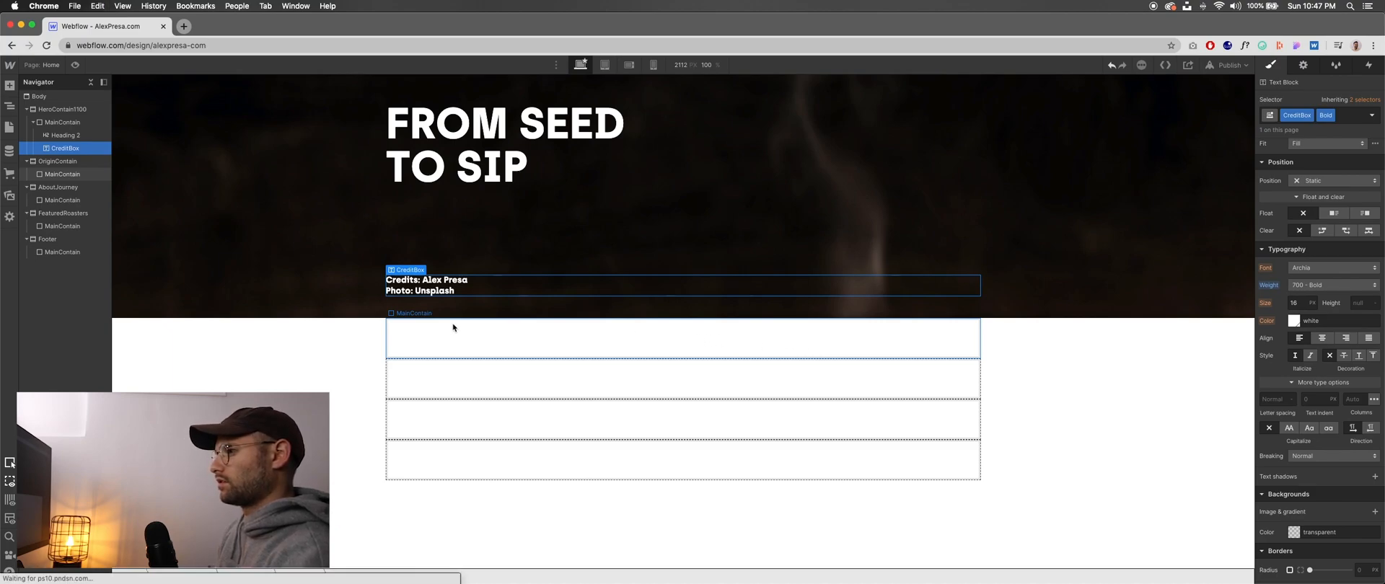
pyautogui.click(1346, 288)
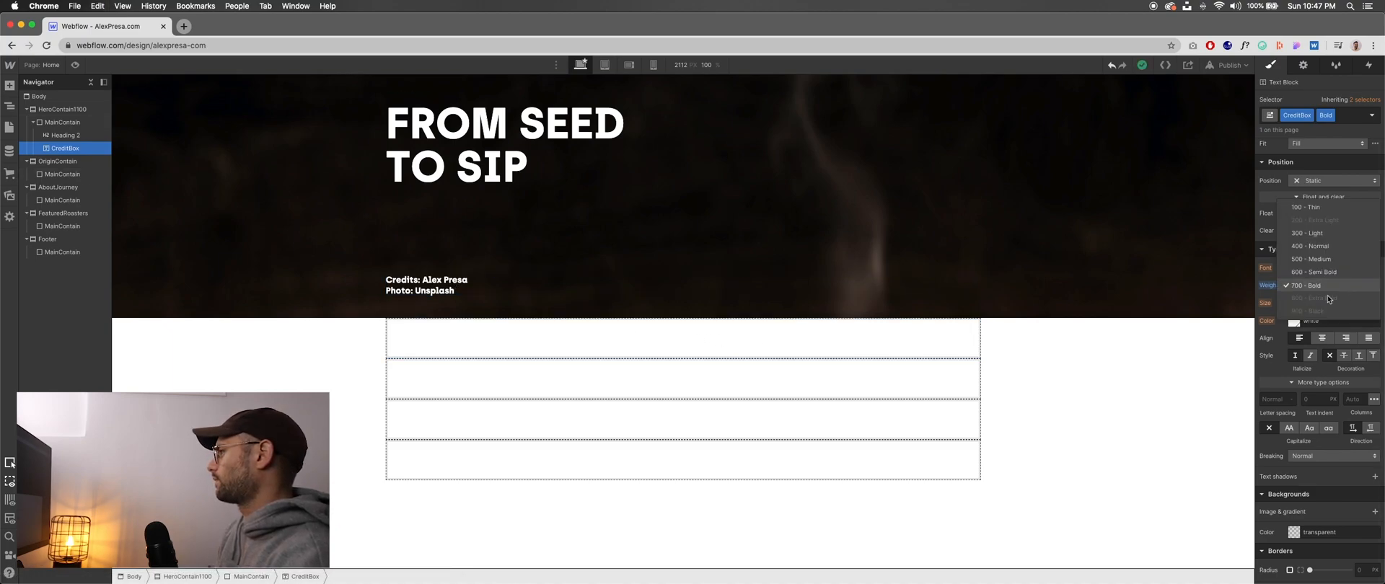
pyautogui.click(1331, 245)
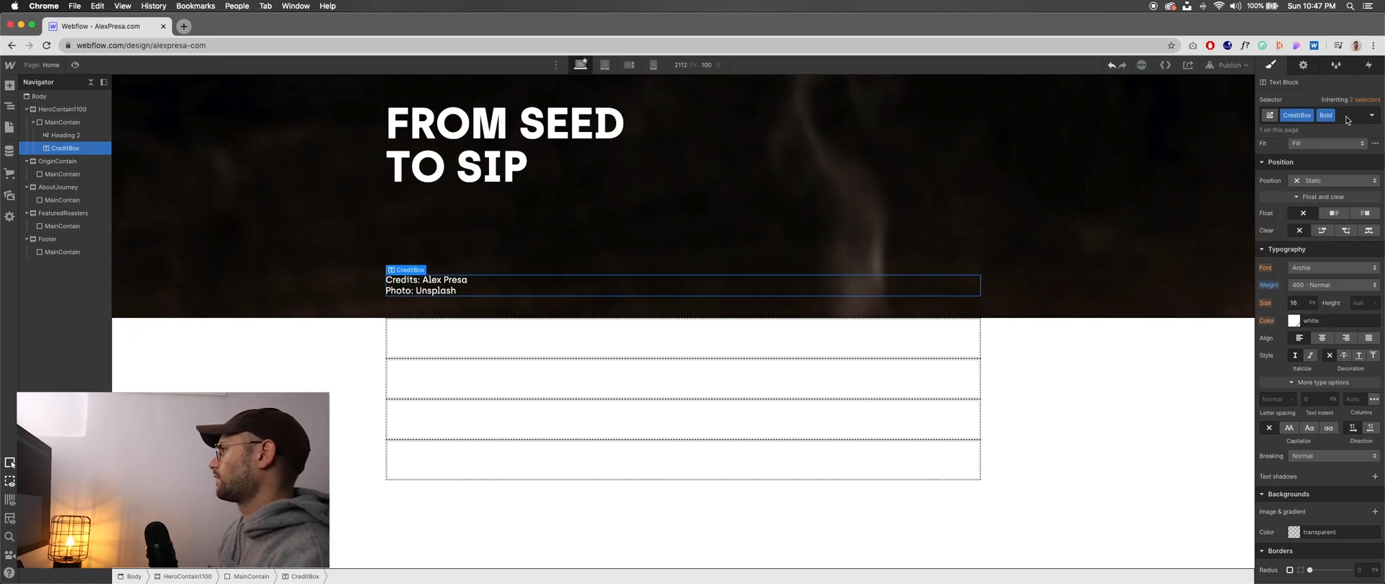
pyautogui.click(1331, 115)
pyautogui.click(1331, 157)
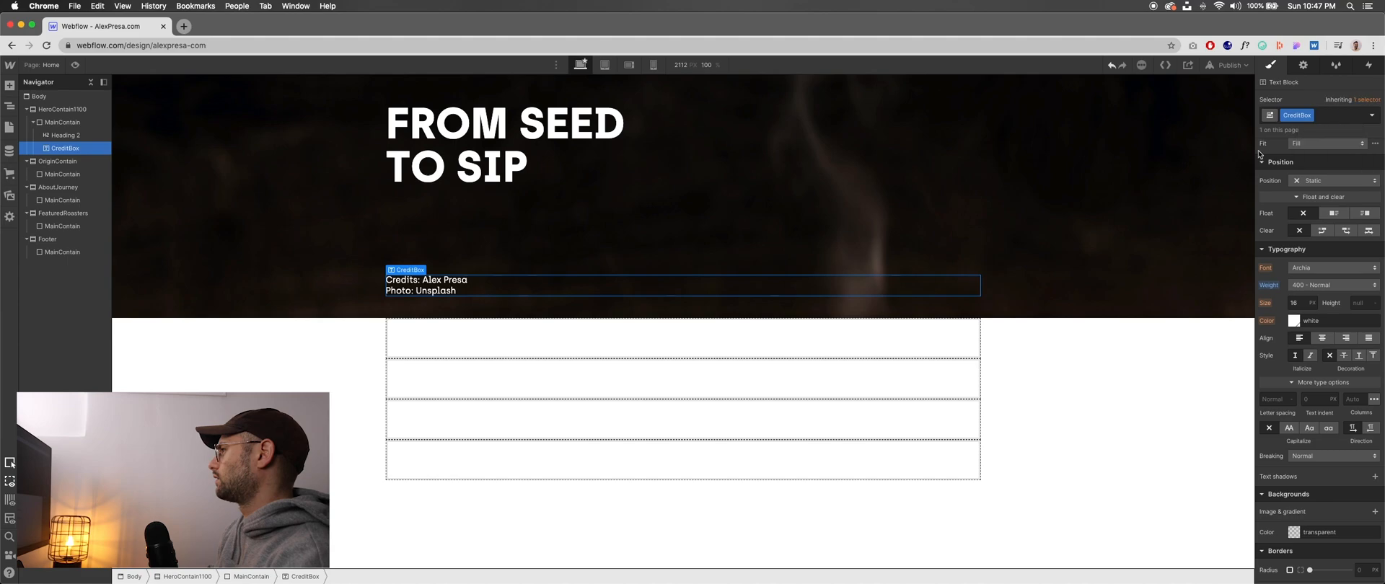
# - Reselect CreditBox, switch to Figma and examine the hero heading and credits text in the coffee page design
pyautogui.click(321, 345)
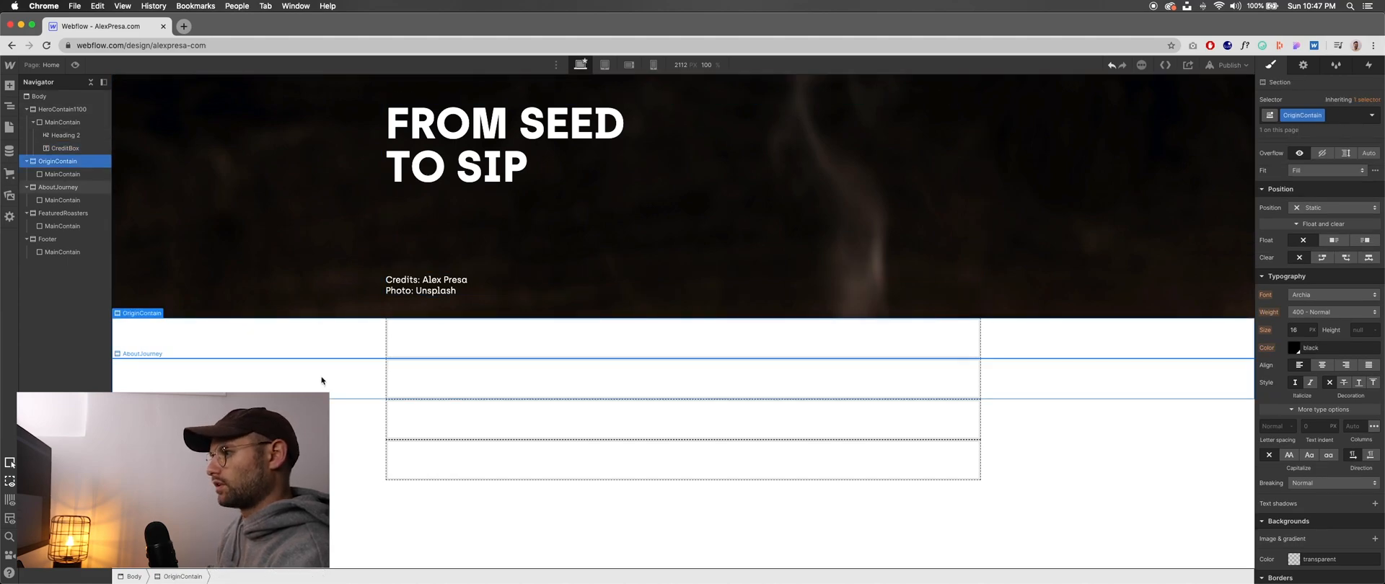
pyautogui.click(431, 287)
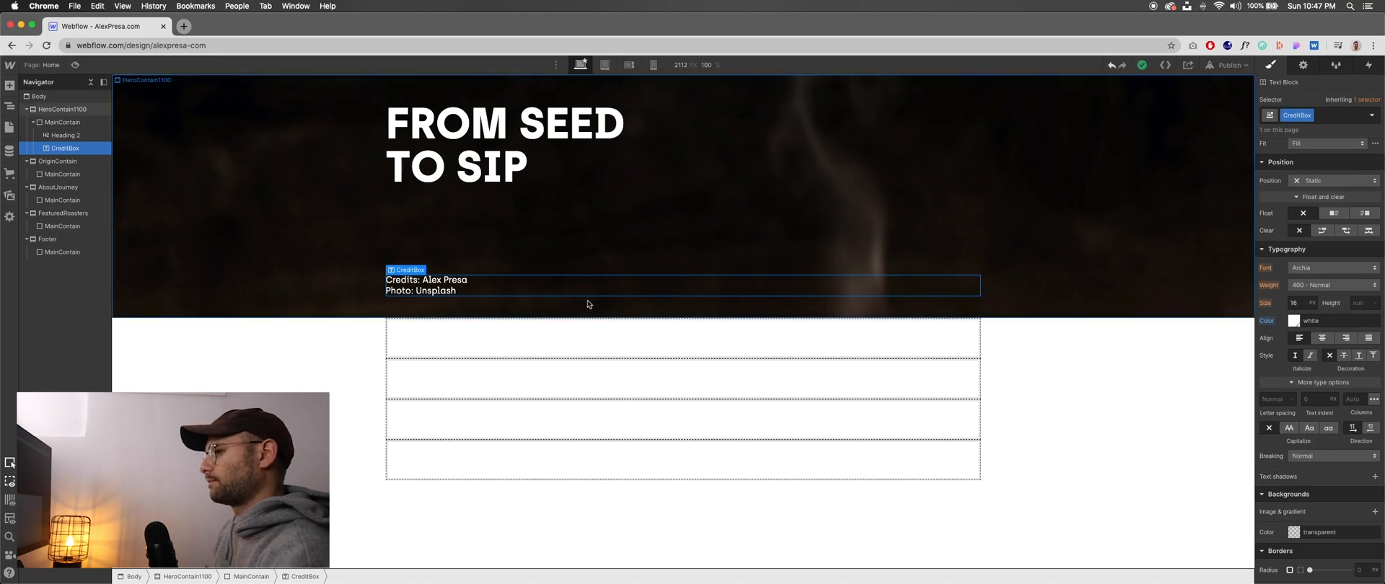
pyautogui.press('super+Tab')
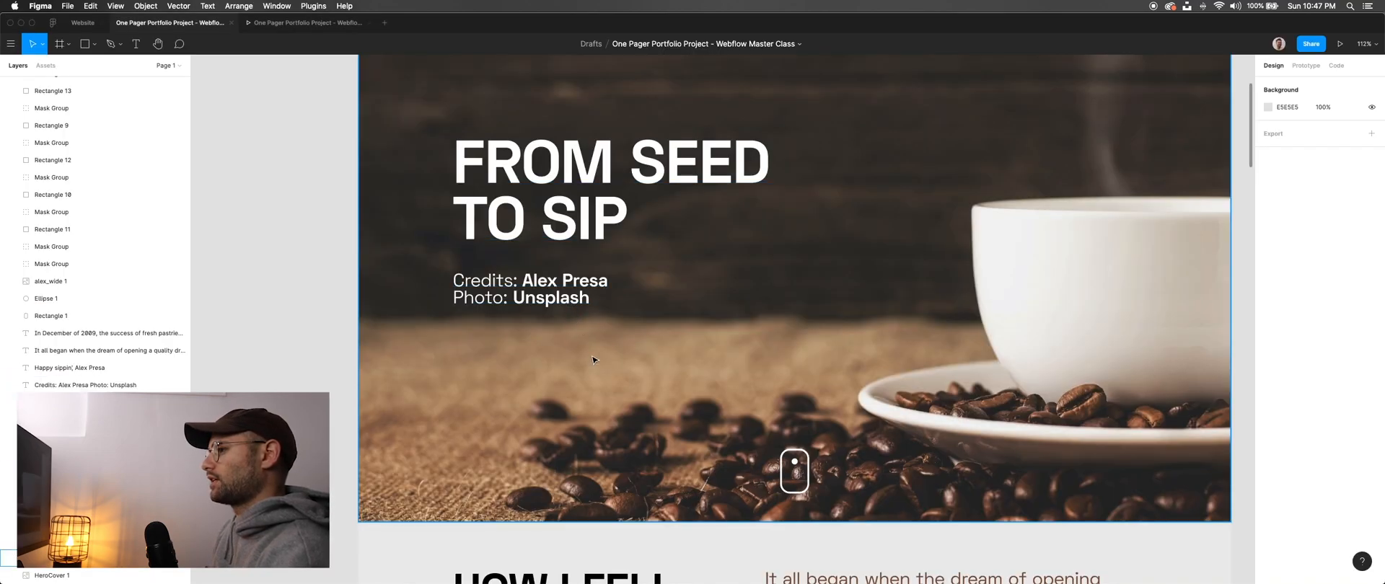
pyautogui.scroll(-5, 595, 336)
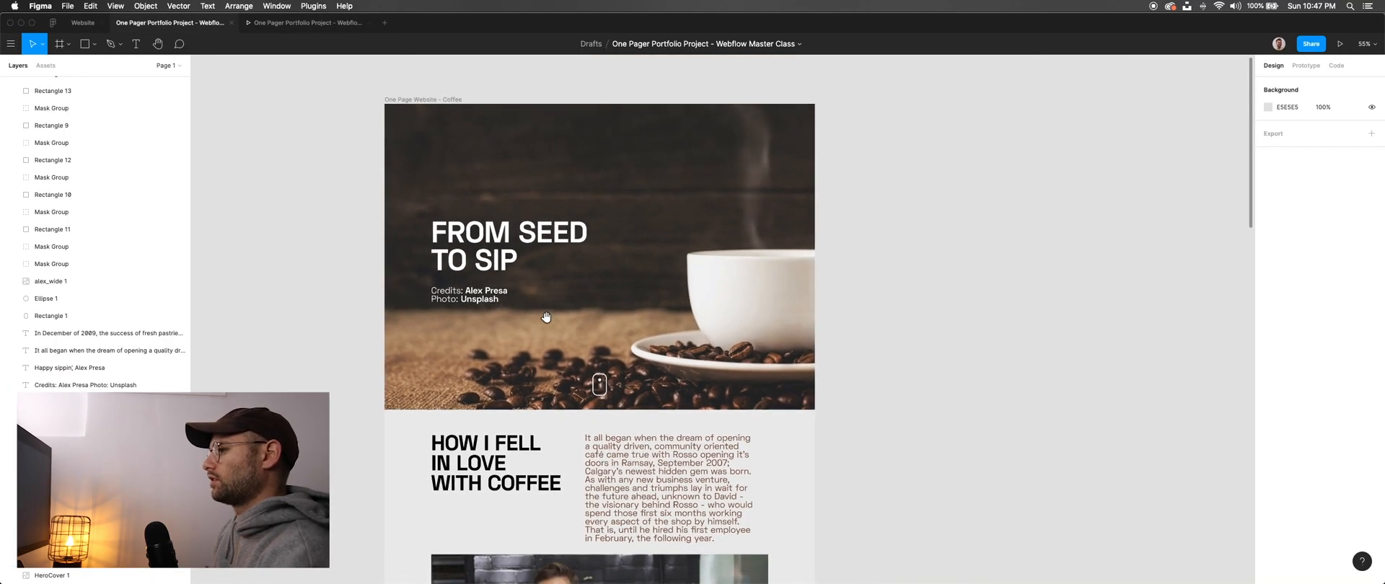